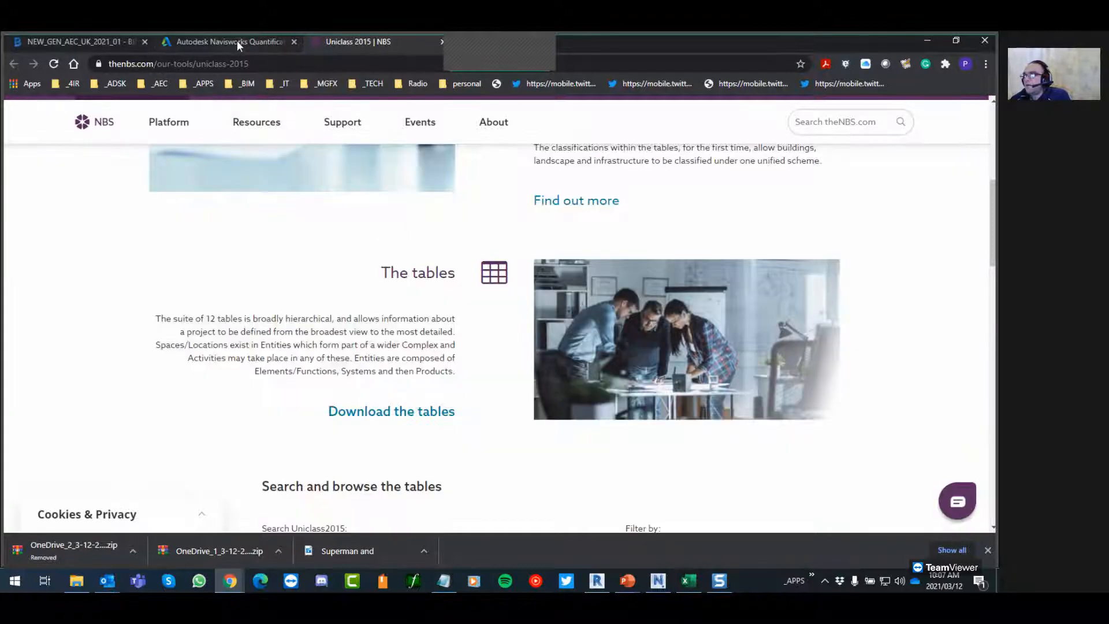
# Review the template and instruction downloads on the Autodesk Navisworks Quantification Catalog Creation Template page and return to the PowerPoint slide show
pyautogui.click(236, 42)
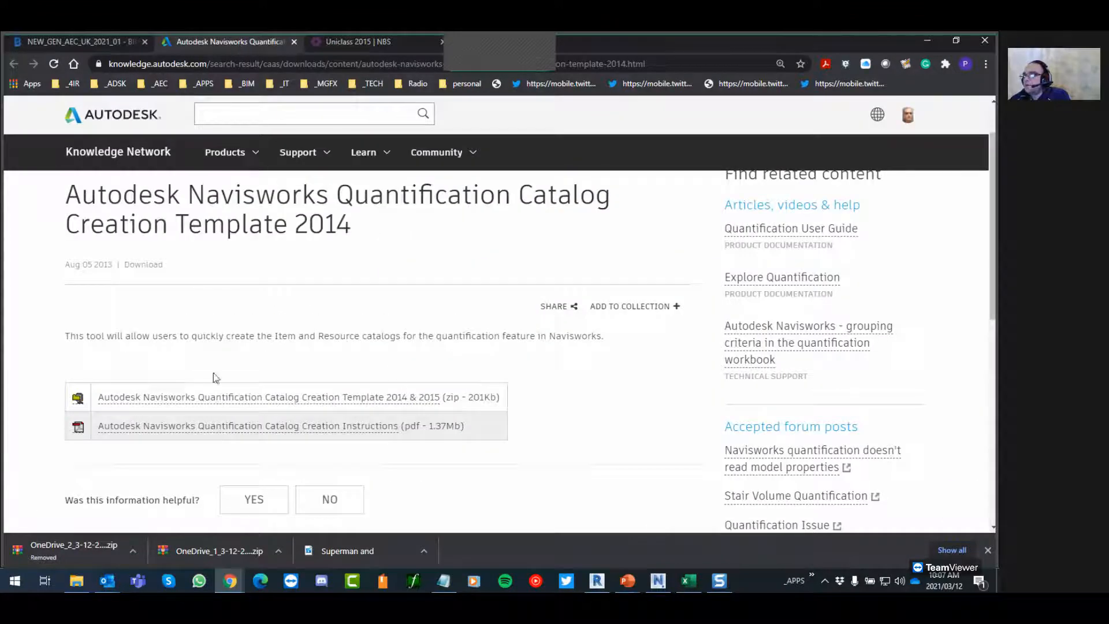
pyautogui.click(250, 399)
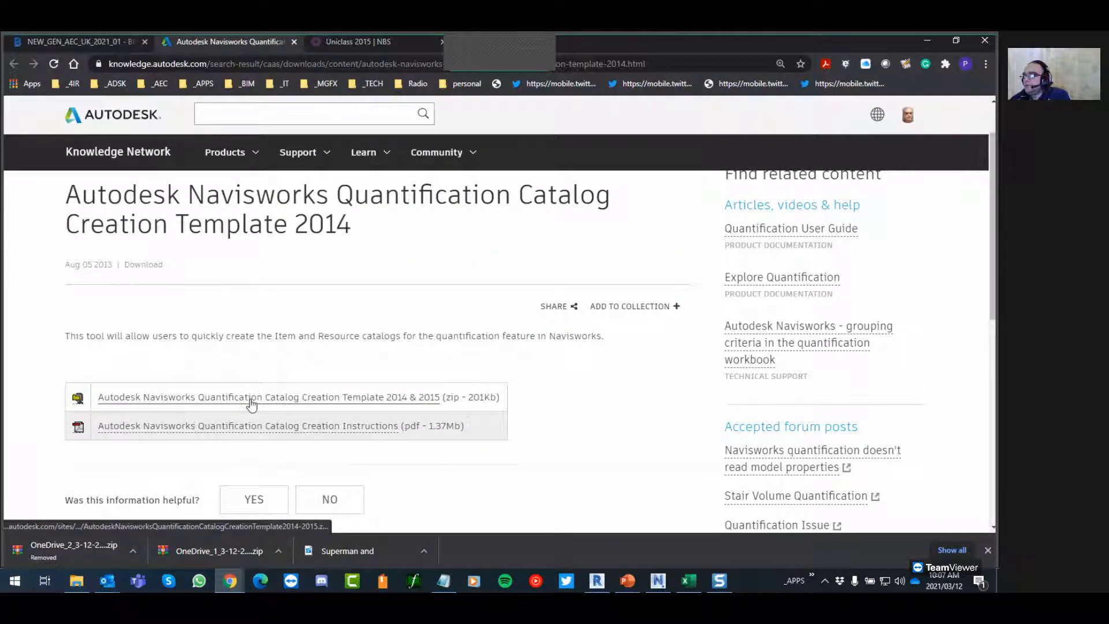
pyautogui.click(250, 400)
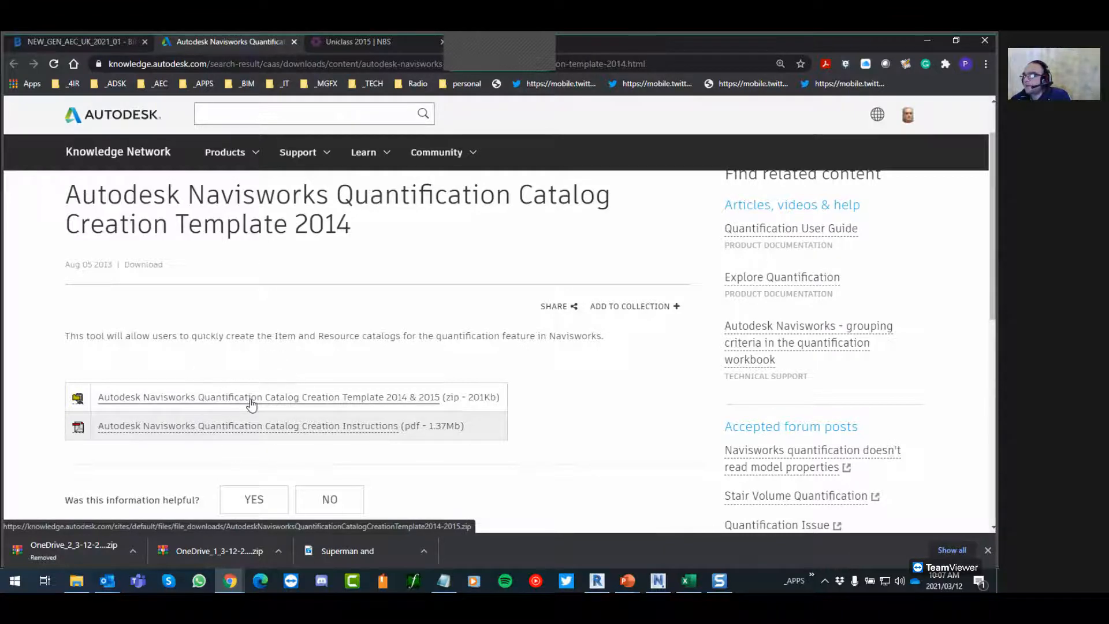
pyautogui.click(276, 429)
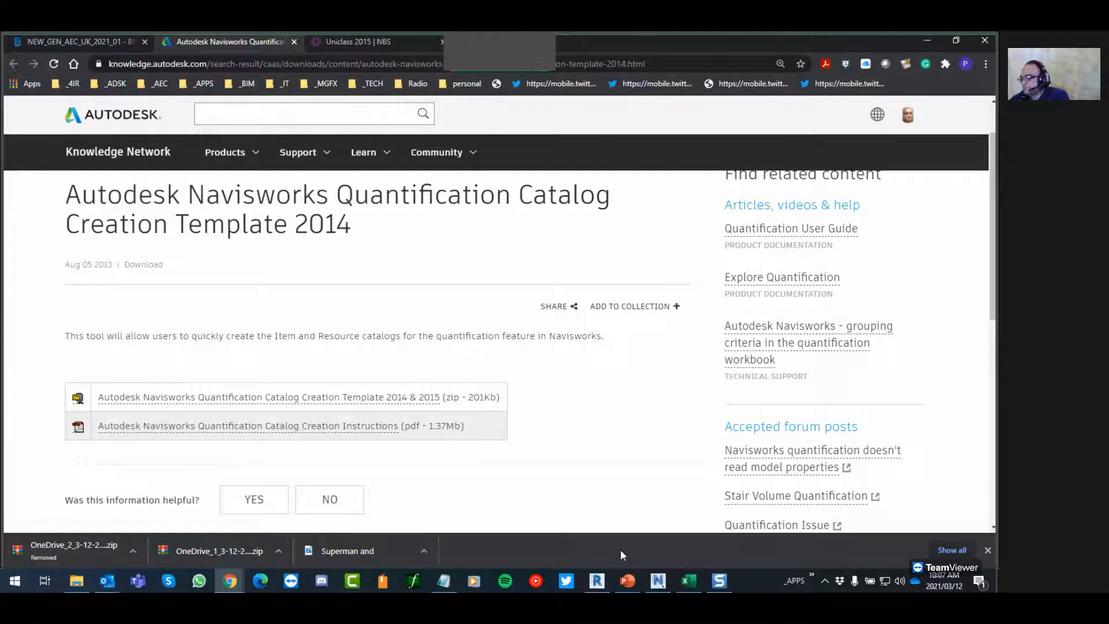
pyautogui.moveTo(637, 586)
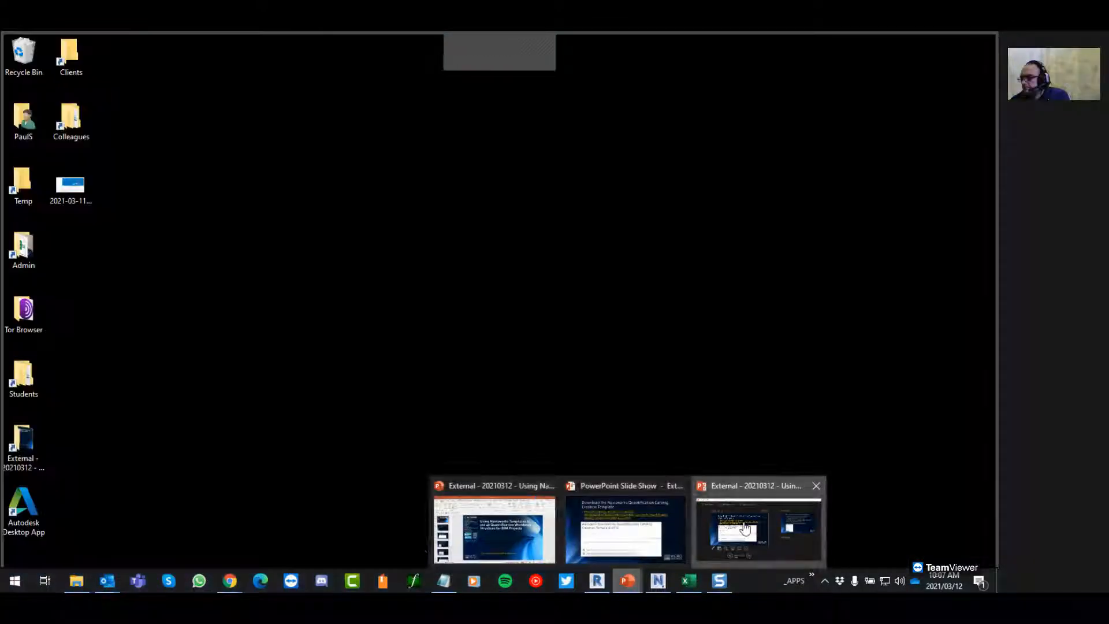
pyautogui.click(628, 501)
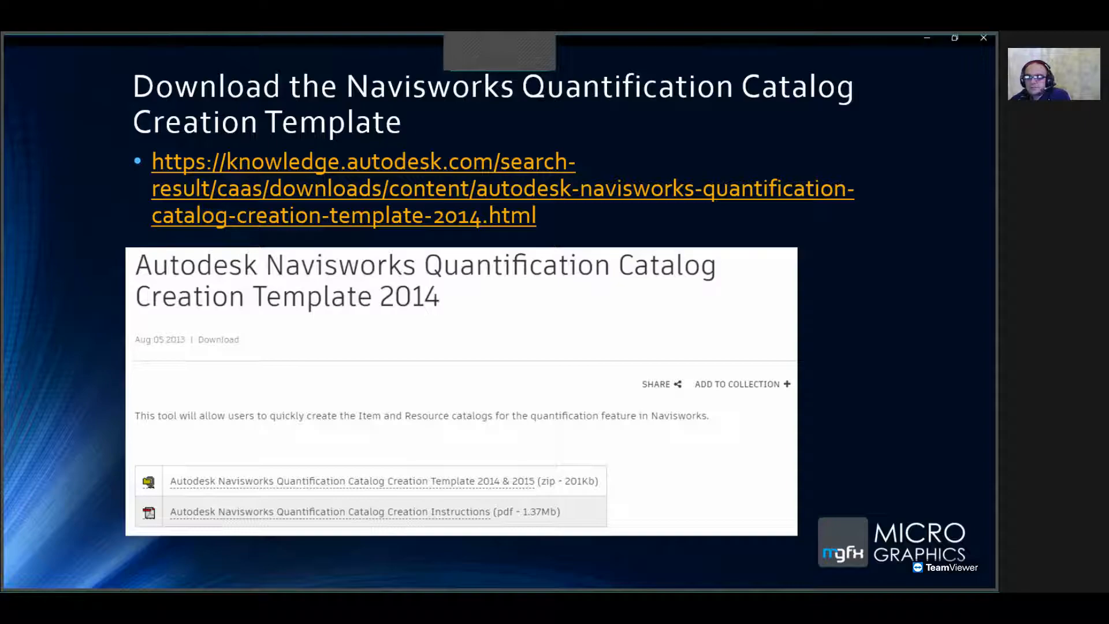
# Switch to File Explorer and open AutodeskNavisworksQuantificationCatalogCreationTemplate2014-2015.xlsm from the Navisworks Quantification Catalog Creation Template folder, widening the Name column
pyautogui.hotkey('alt', 'Tab')
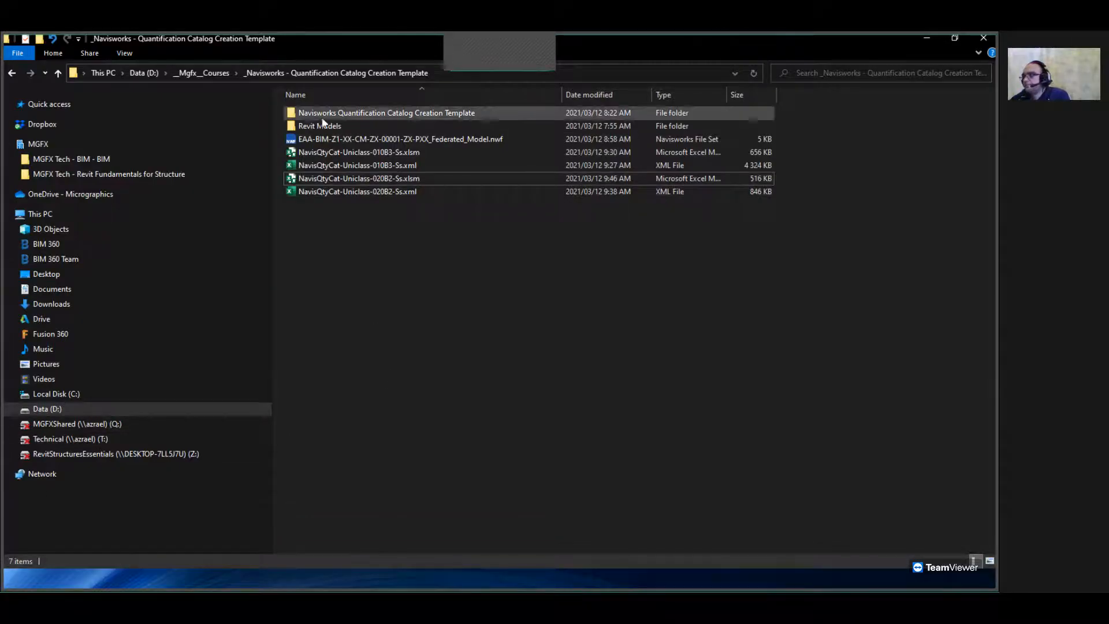
pyautogui.doubleClick(392, 111)
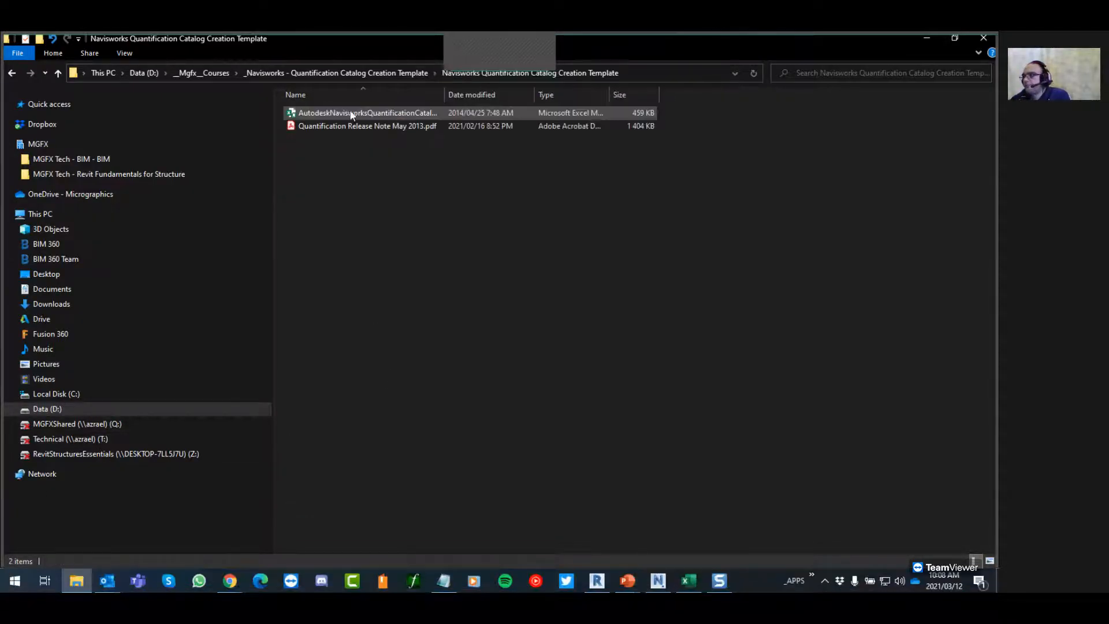
pyautogui.moveTo(445, 95); pyautogui.dragTo(572, 96)
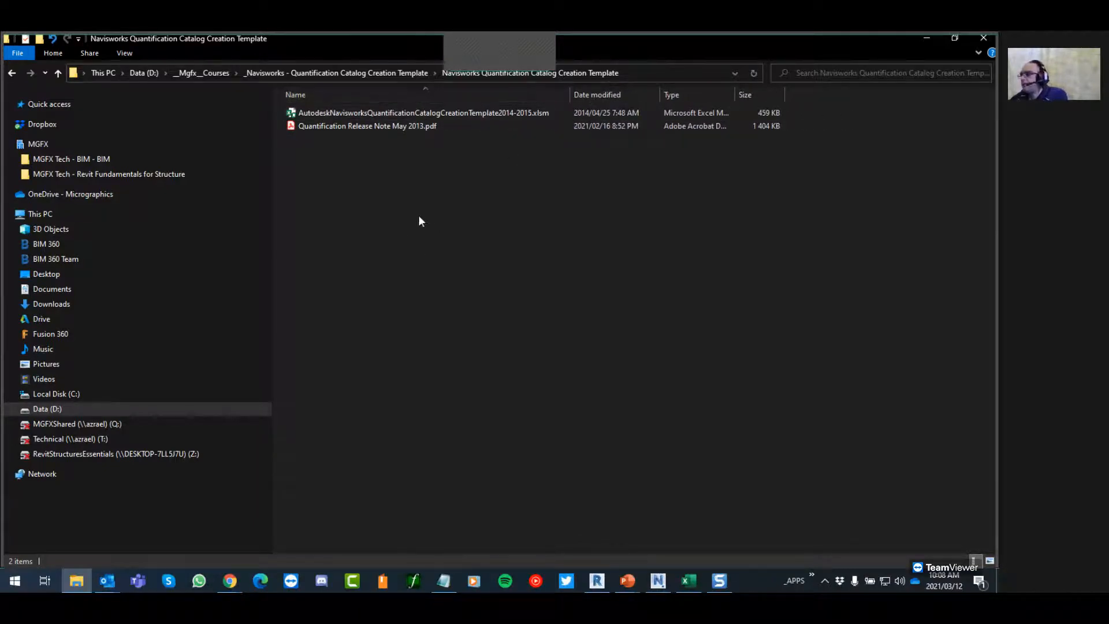
pyautogui.doubleClick(349, 112)
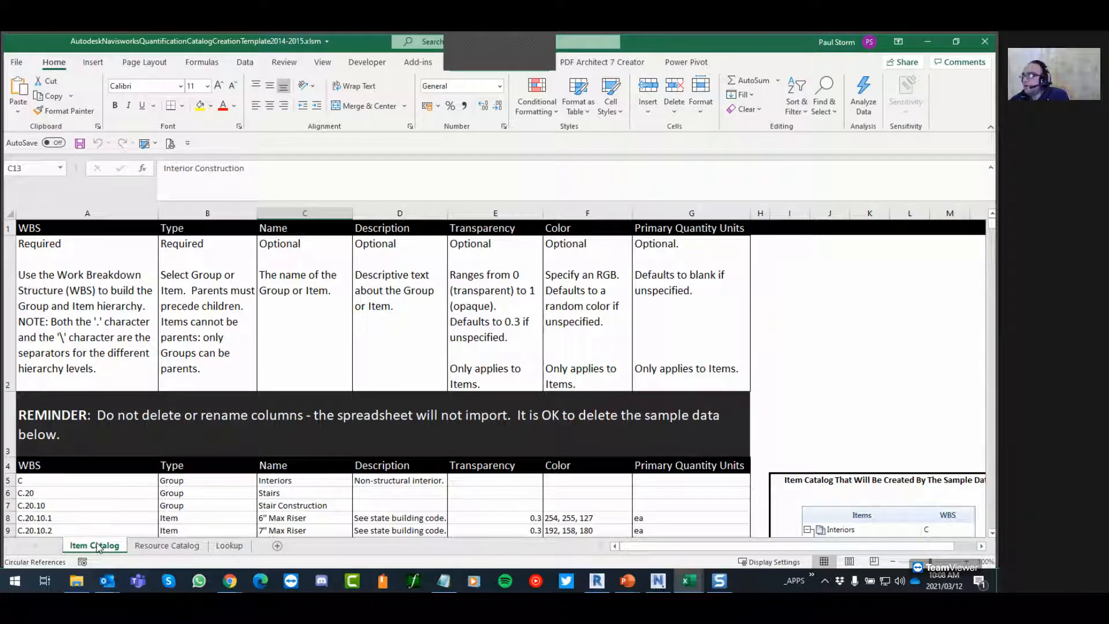
# Look over the Resource Catalog and Lookup sheets and return to the Item Catalog sheet
pyautogui.click(167, 546)
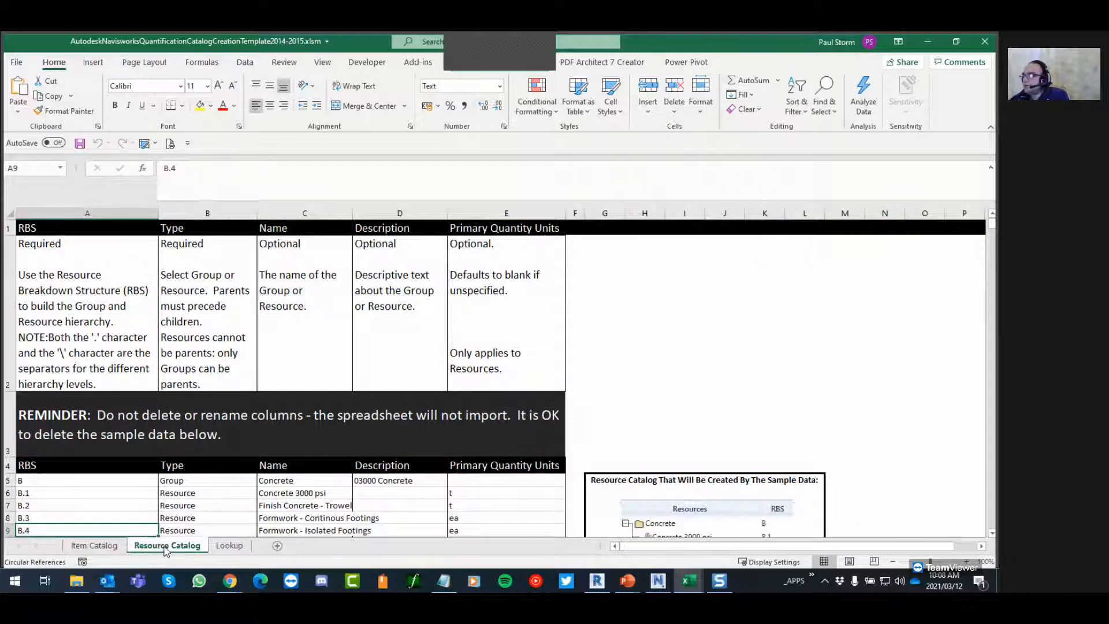
pyautogui.click(230, 546)
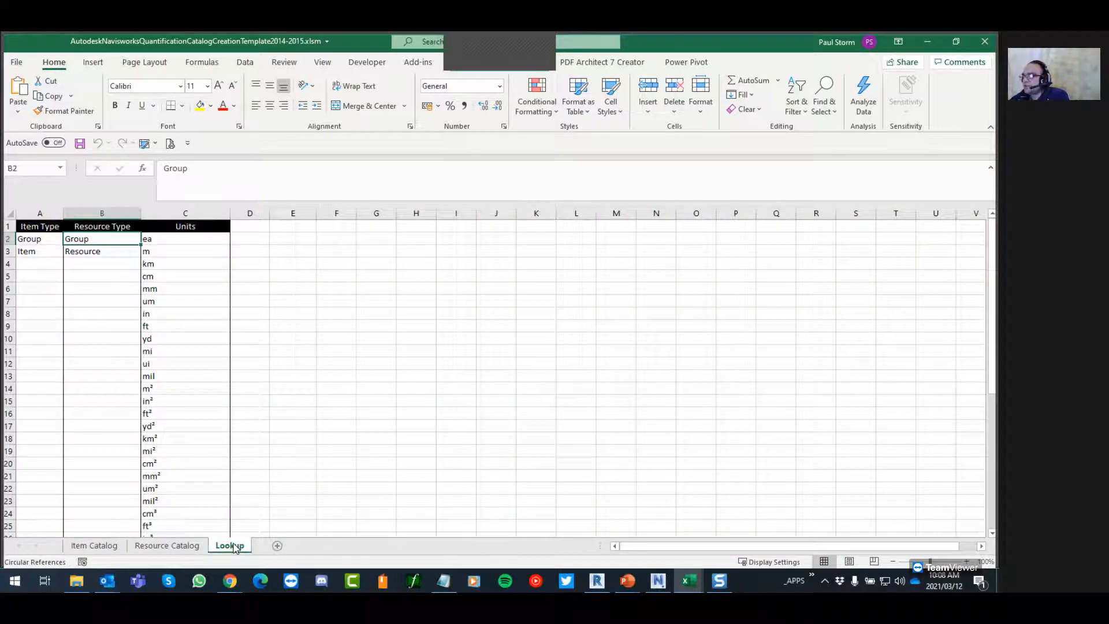
pyautogui.click(95, 547)
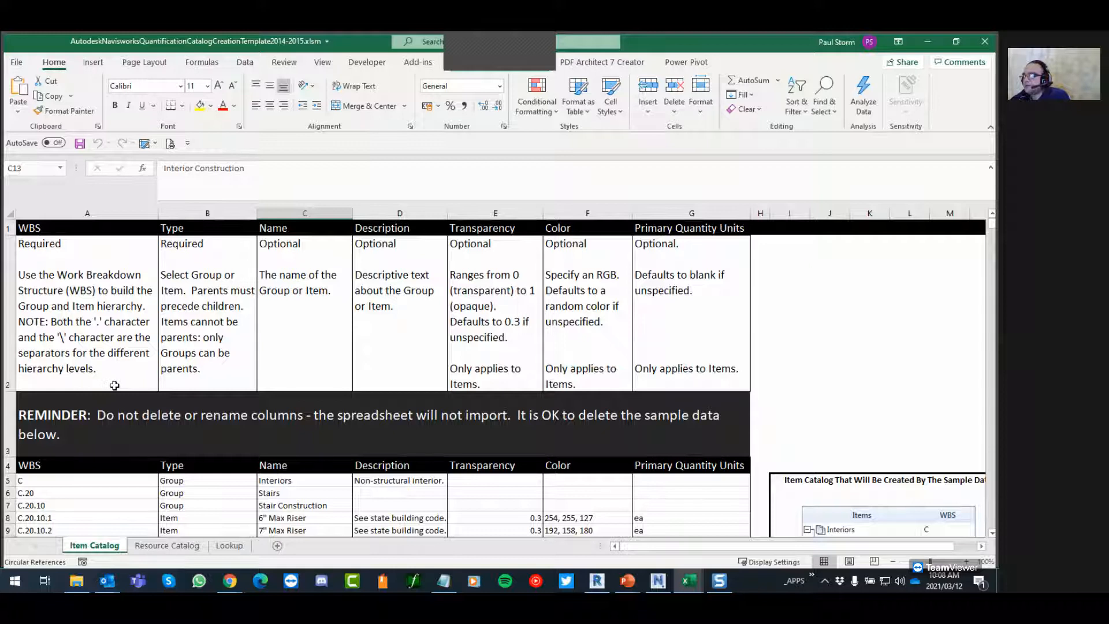
# Examine the Item Catalog's column instructions for WBS, Type, Name, Description, Transparency, Color and Primary Quantity Units against the sample rows
pyautogui.scroll(-3, 115, 386)
pyautogui.scroll(2, 114, 385)
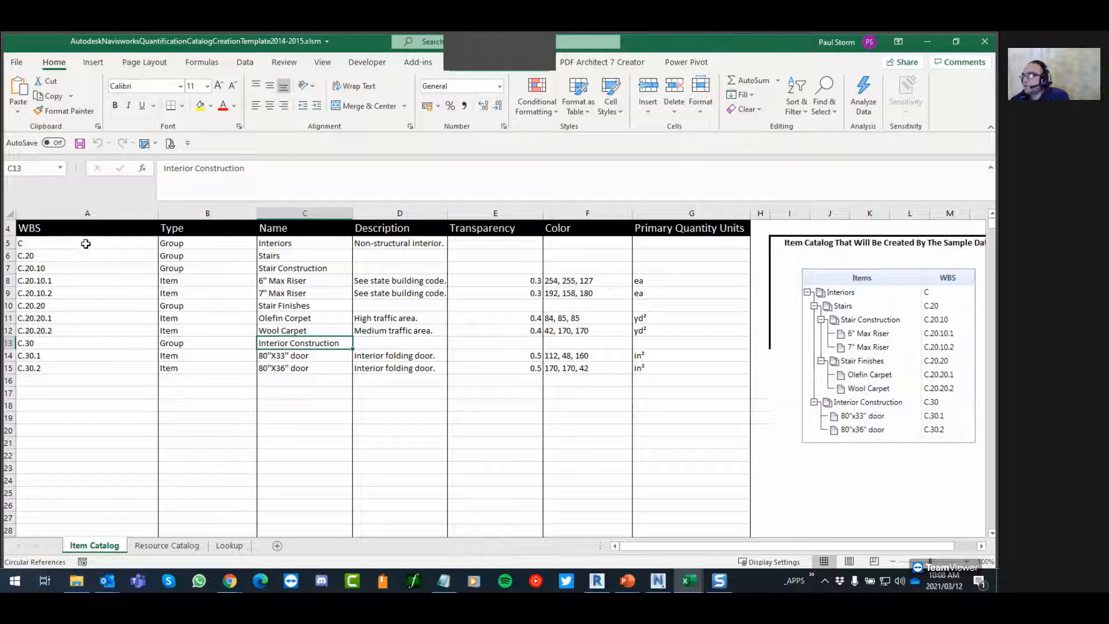
pyautogui.scroll(1, 105, 350)
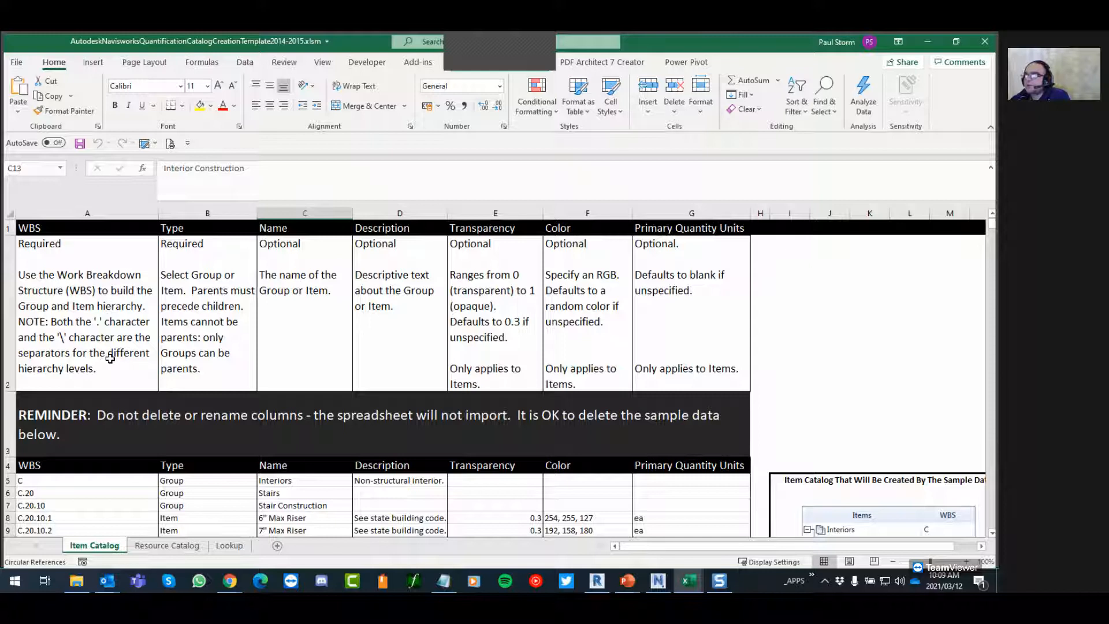
pyautogui.scroll(-1, 110, 359)
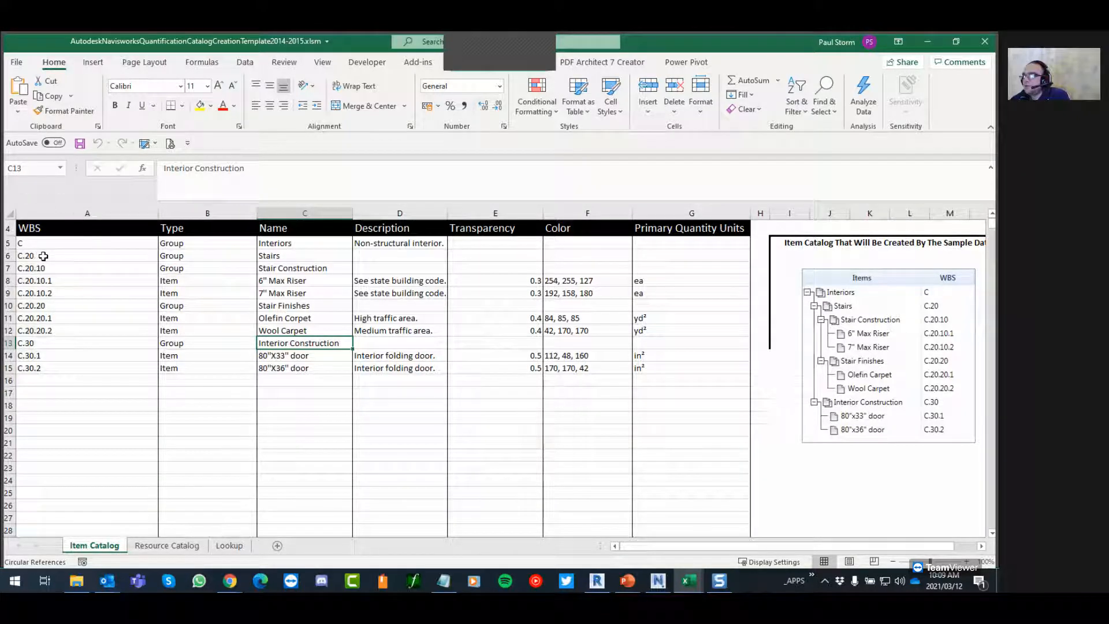
pyautogui.scroll(1, 44, 256)
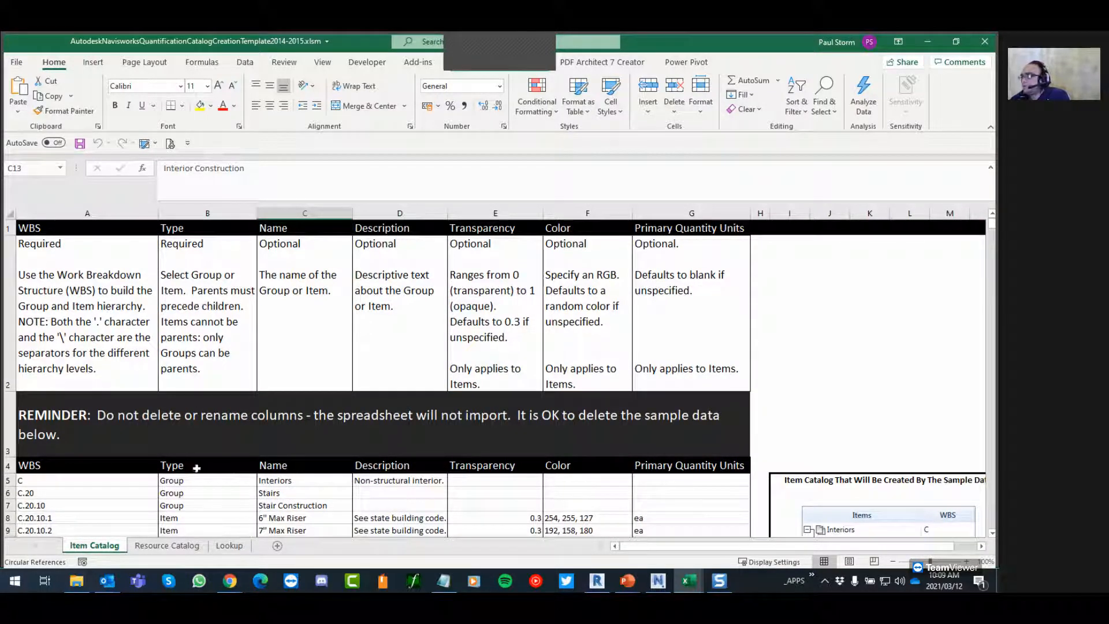
pyautogui.scroll(-1, 196, 468)
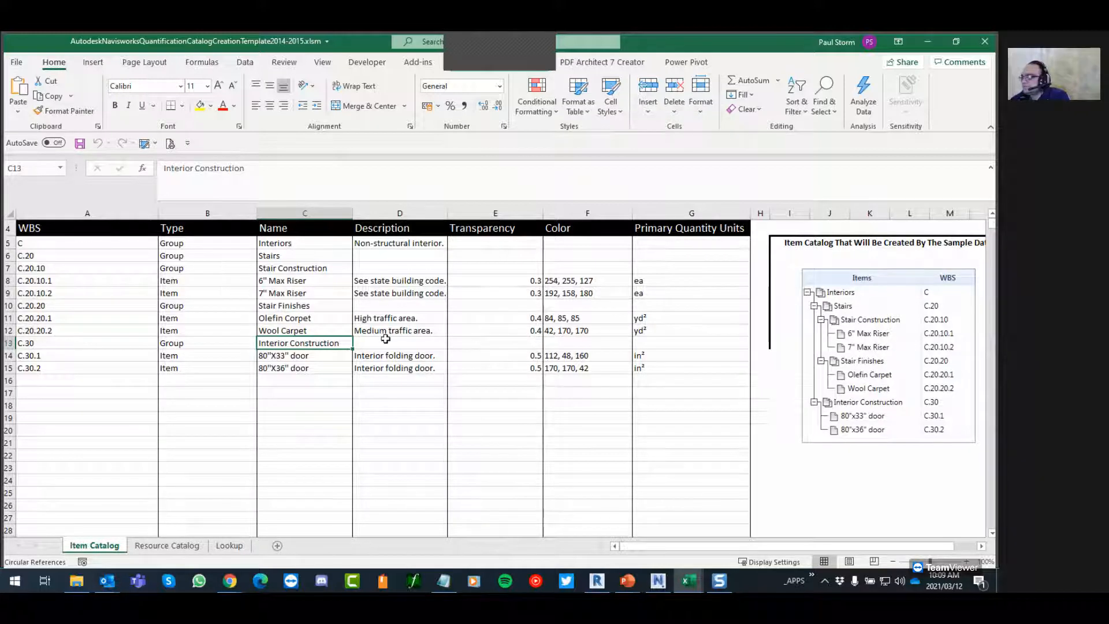
pyautogui.scroll(1, 210, 327)
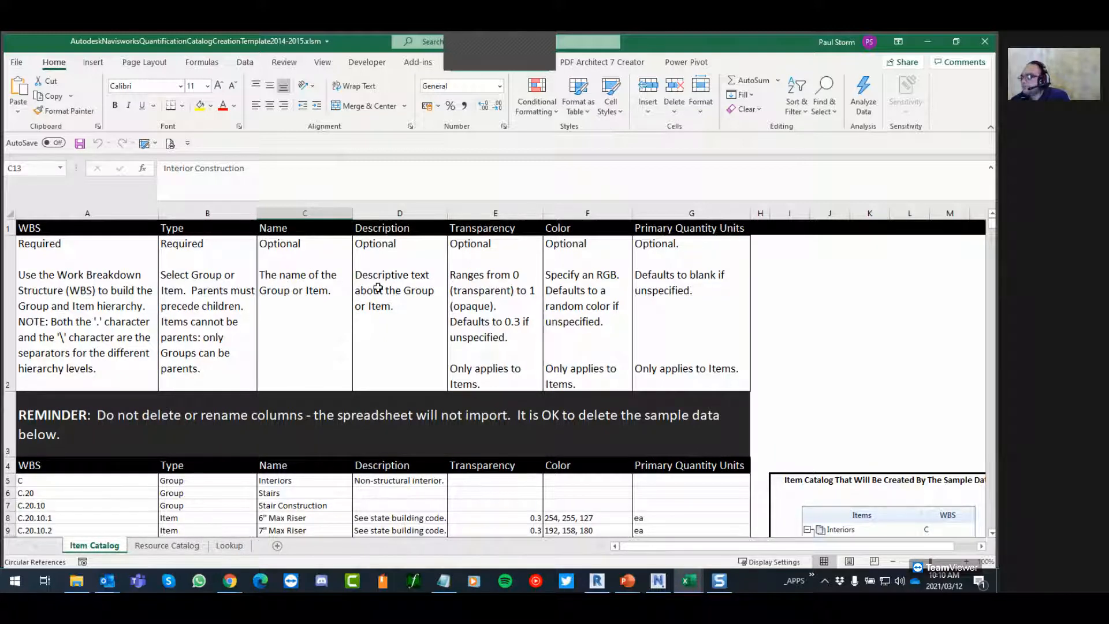
pyautogui.scroll(-1, 378, 289)
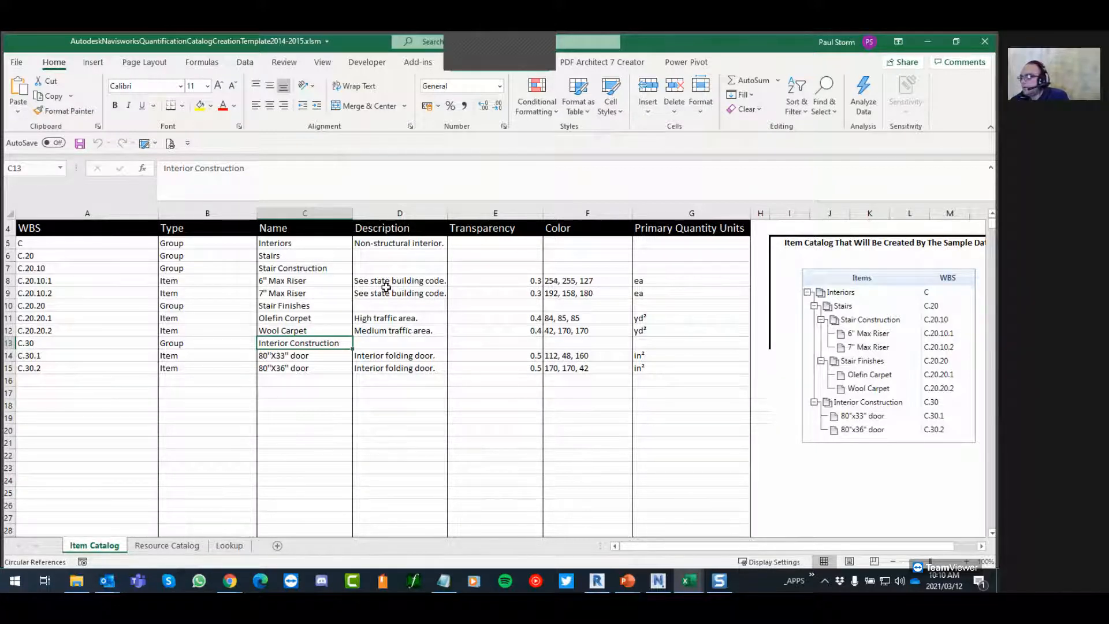
pyautogui.scroll(1, 481, 295)
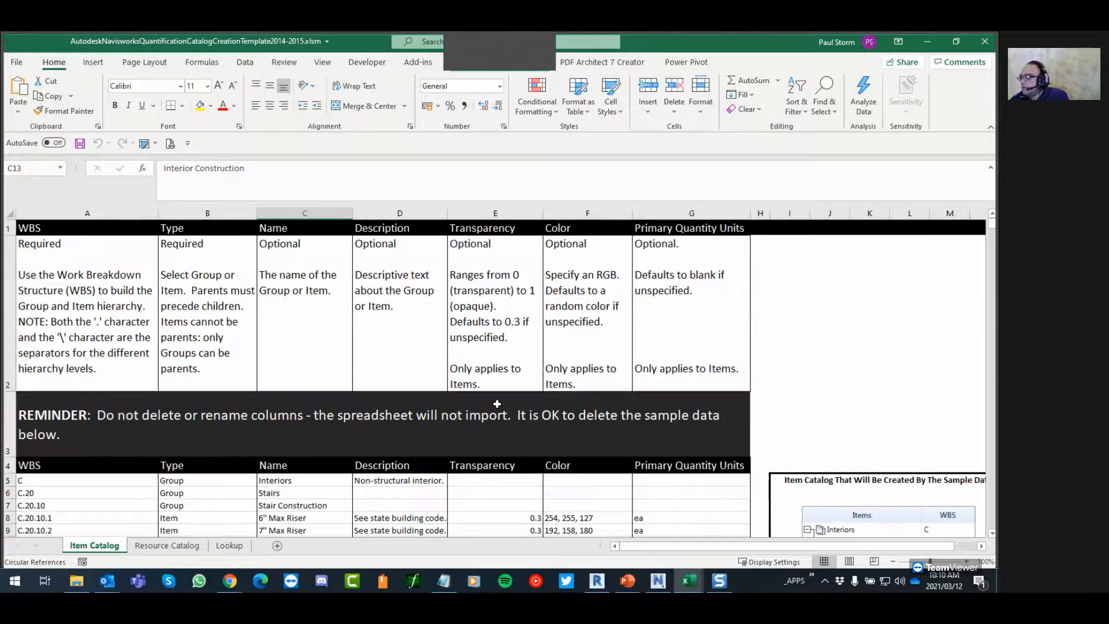
pyautogui.scroll(-2, 496, 404)
pyautogui.scroll(1, 503, 281)
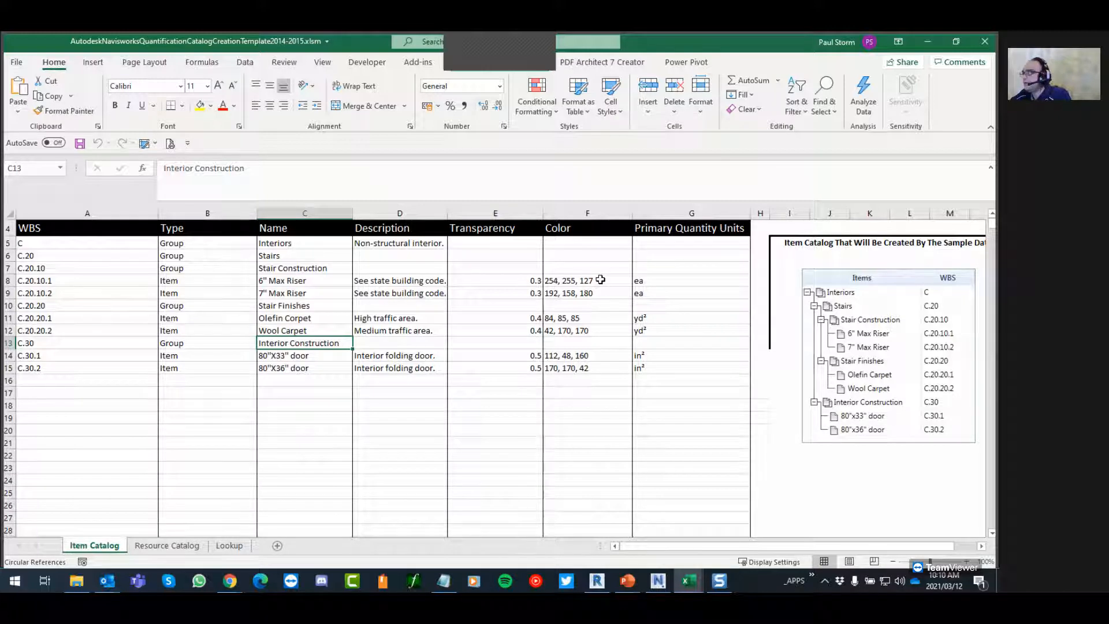
pyautogui.scroll(1, 584, 279)
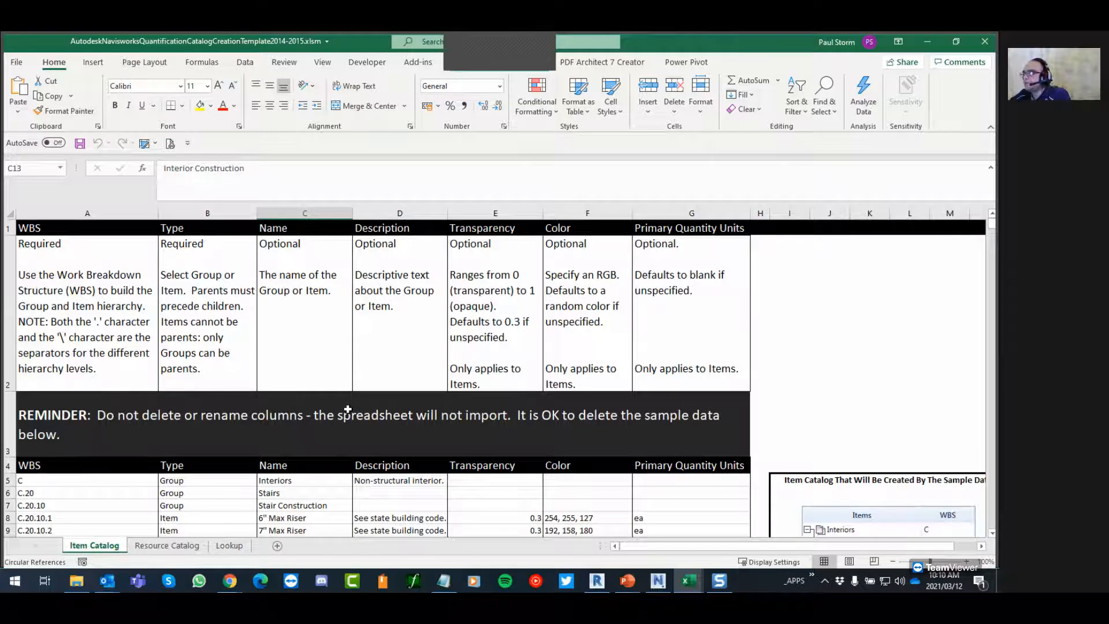
pyautogui.scroll(-1, 348, 409)
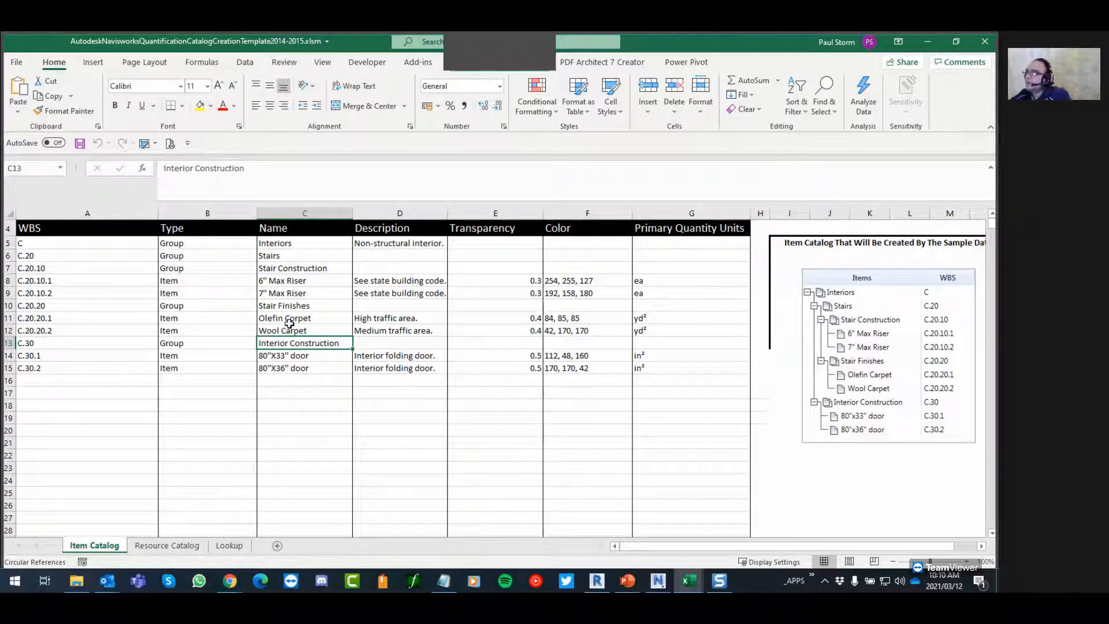
pyautogui.scroll(1, 289, 323)
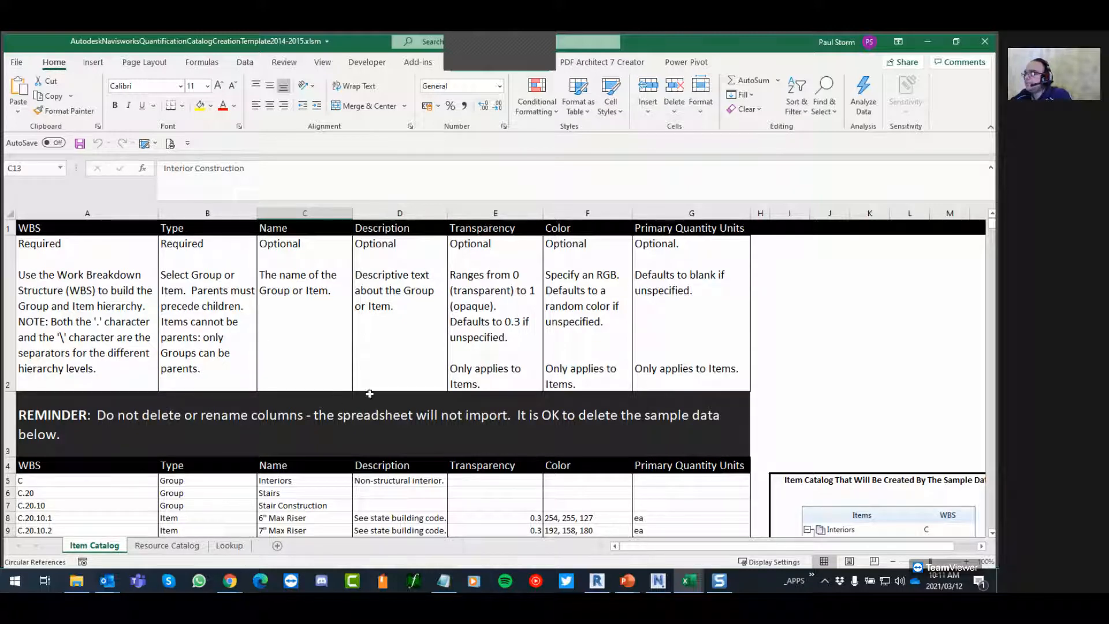
pyautogui.scroll(-1, 322, 398)
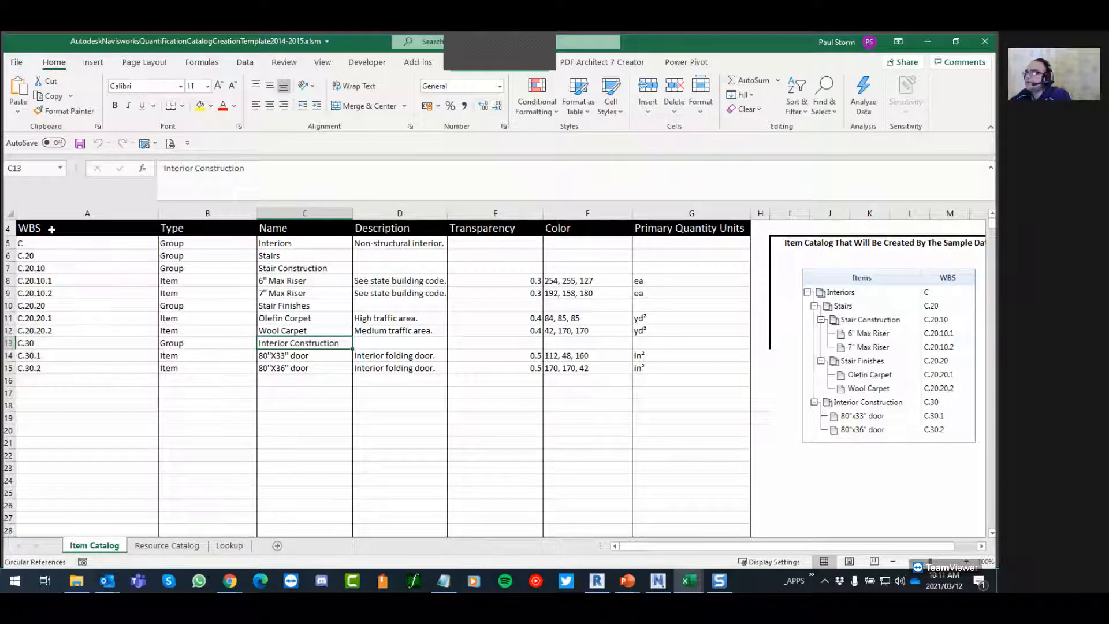
pyautogui.press('ctrl')
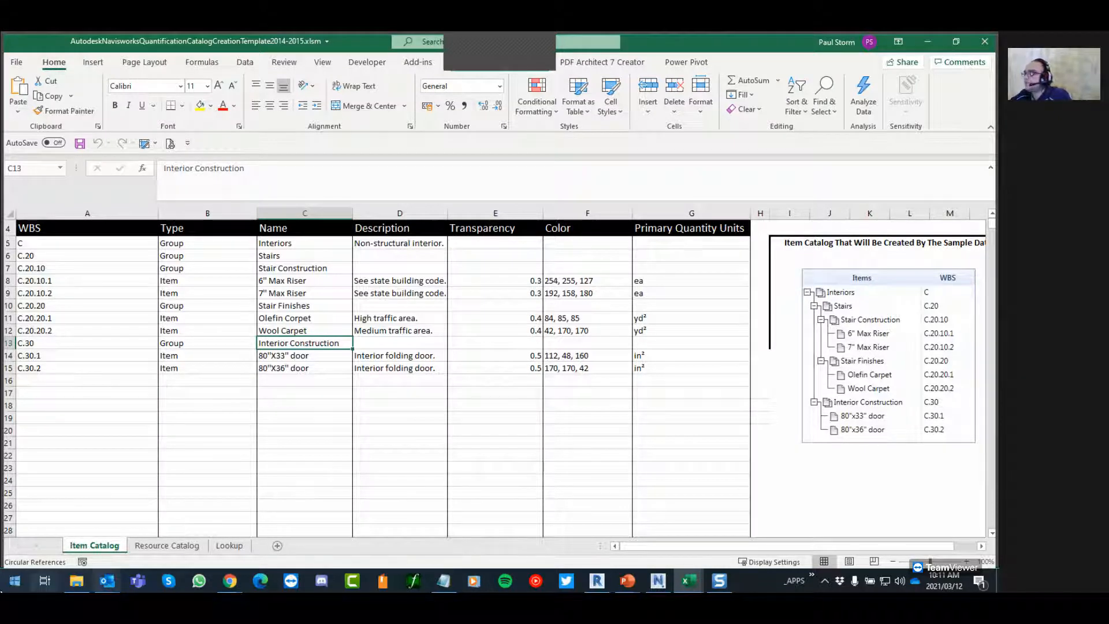
# Examine the Resource Catalog sheet's column instructions and its sample RBS groups and resources
pyautogui.click(162, 545)
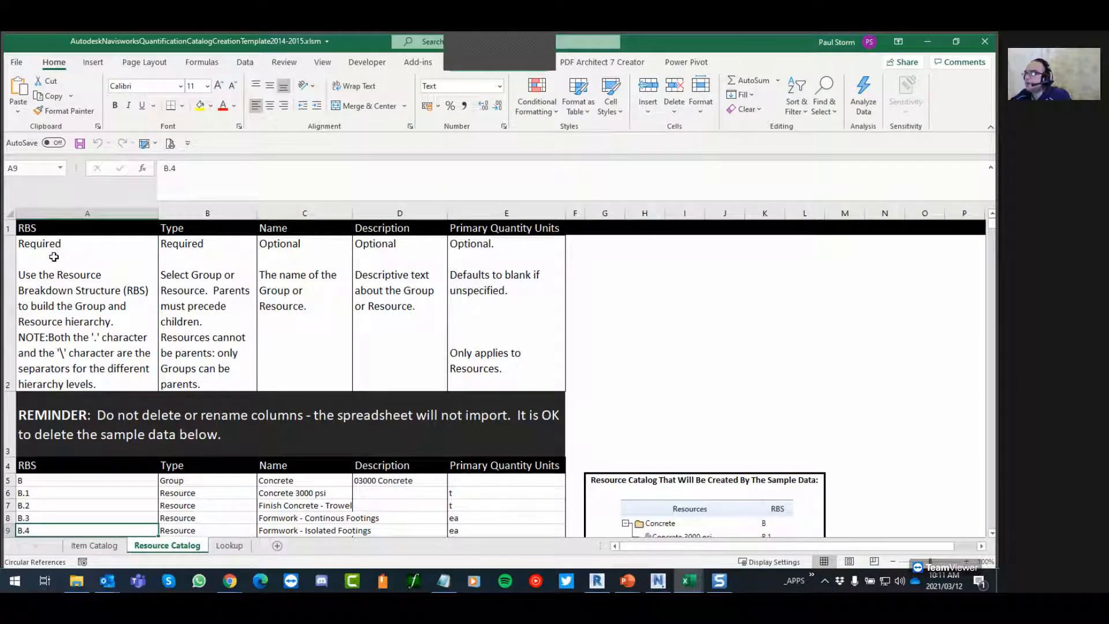
pyautogui.scroll(-1, 54, 256)
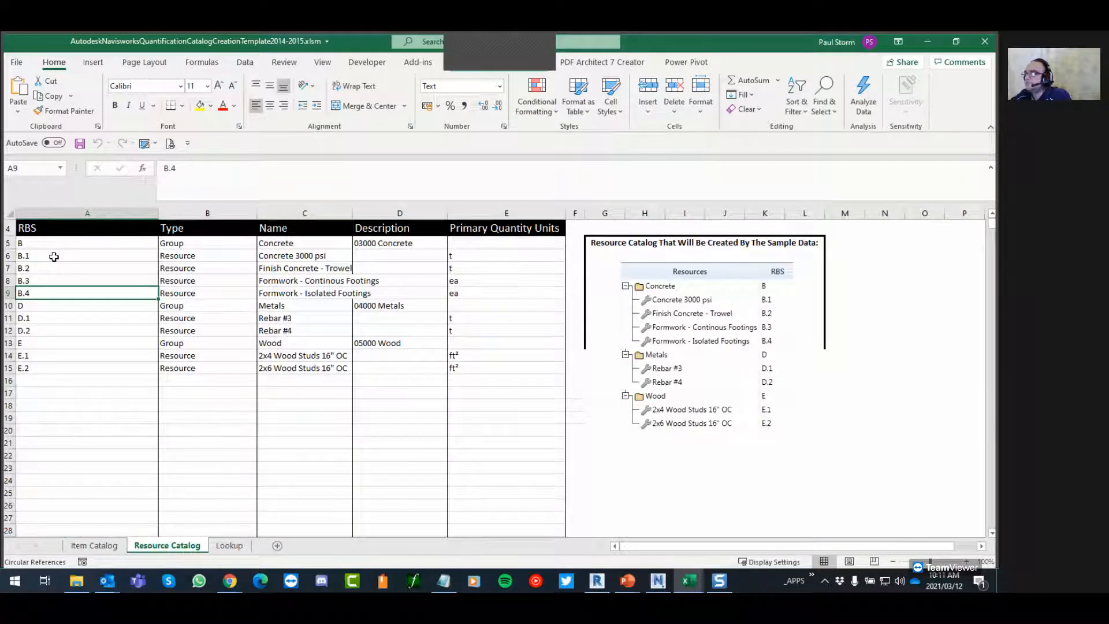
pyautogui.scroll(1, 54, 256)
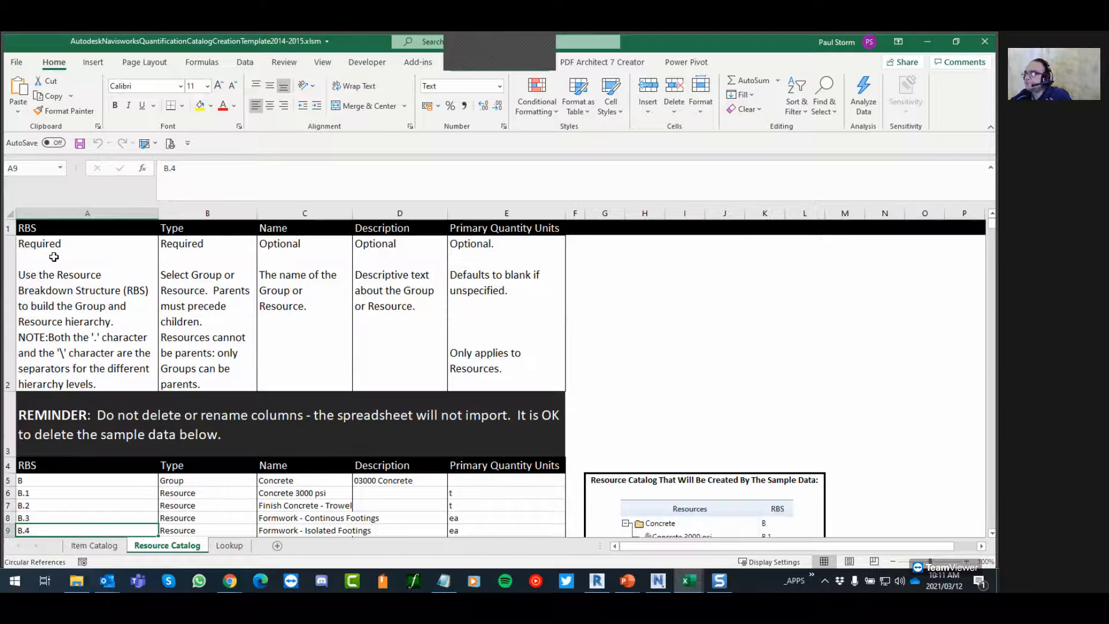
pyautogui.scroll(-1, 53, 256)
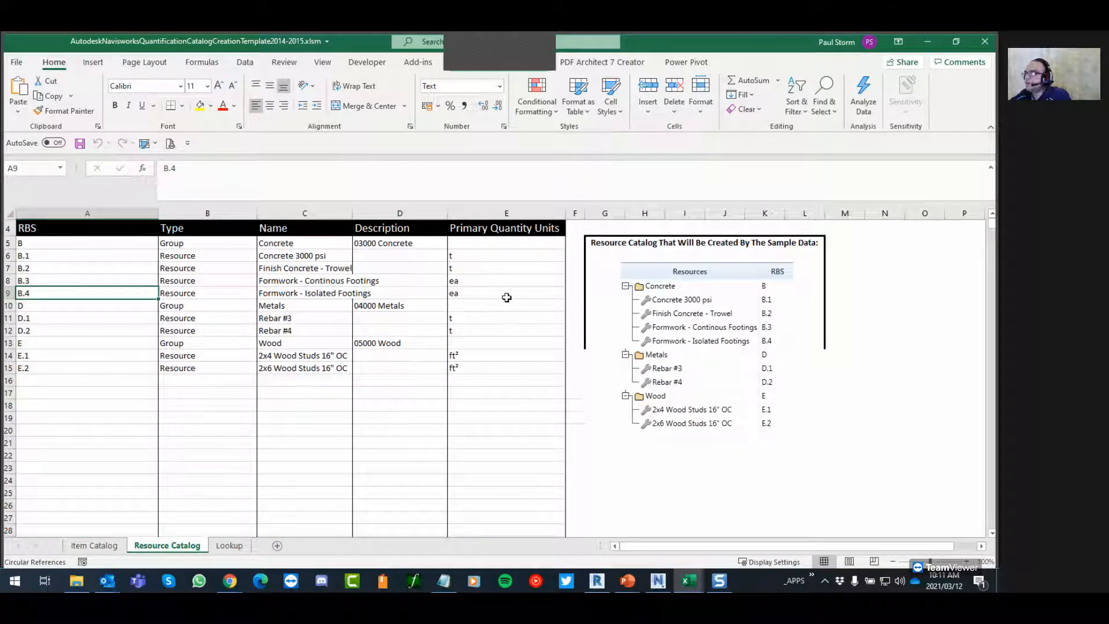
# Review the item types, resource types and full units list on the Lookup sheet
pyautogui.click(227, 548)
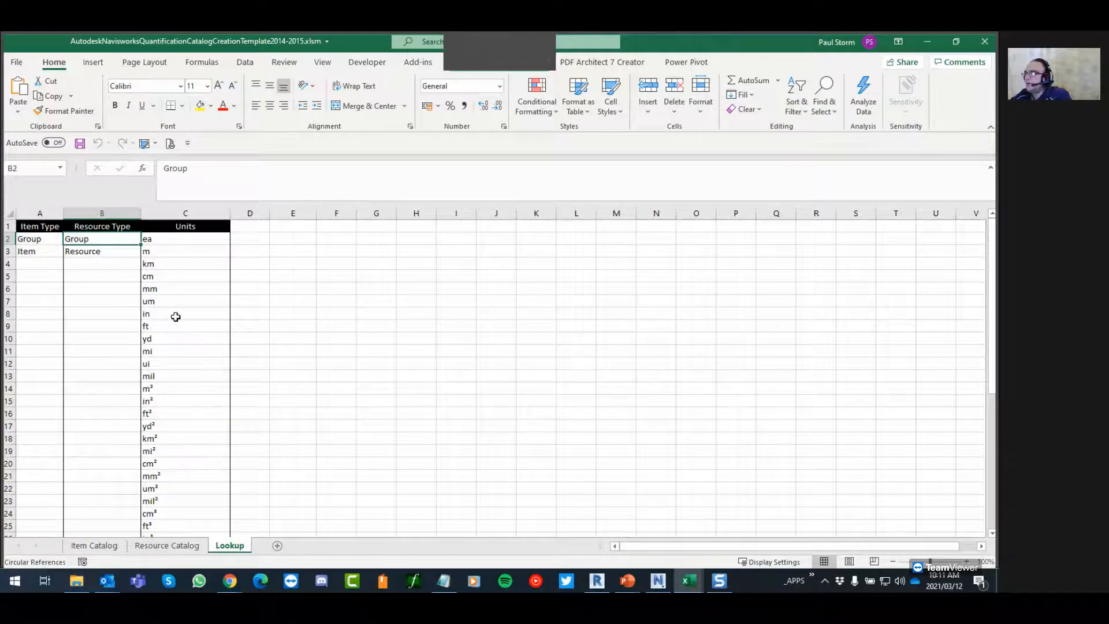
pyautogui.scroll(-5, 164, 261)
pyautogui.scroll(5, 165, 261)
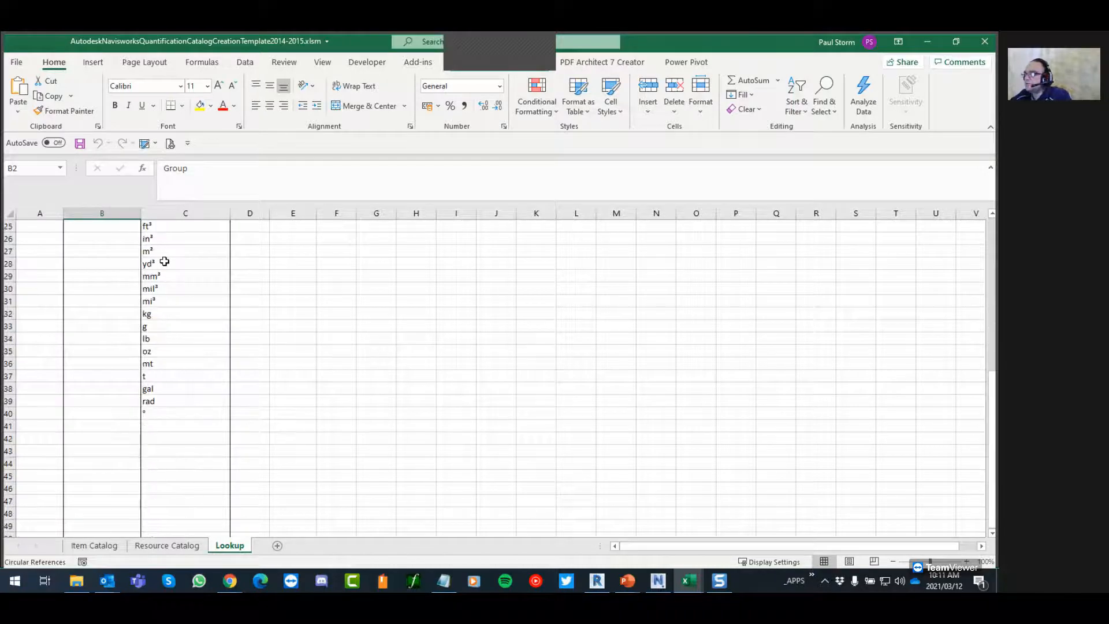
# Return to the Item Catalog sheet and switch to the PowerPoint slide show
pyautogui.click(95, 546)
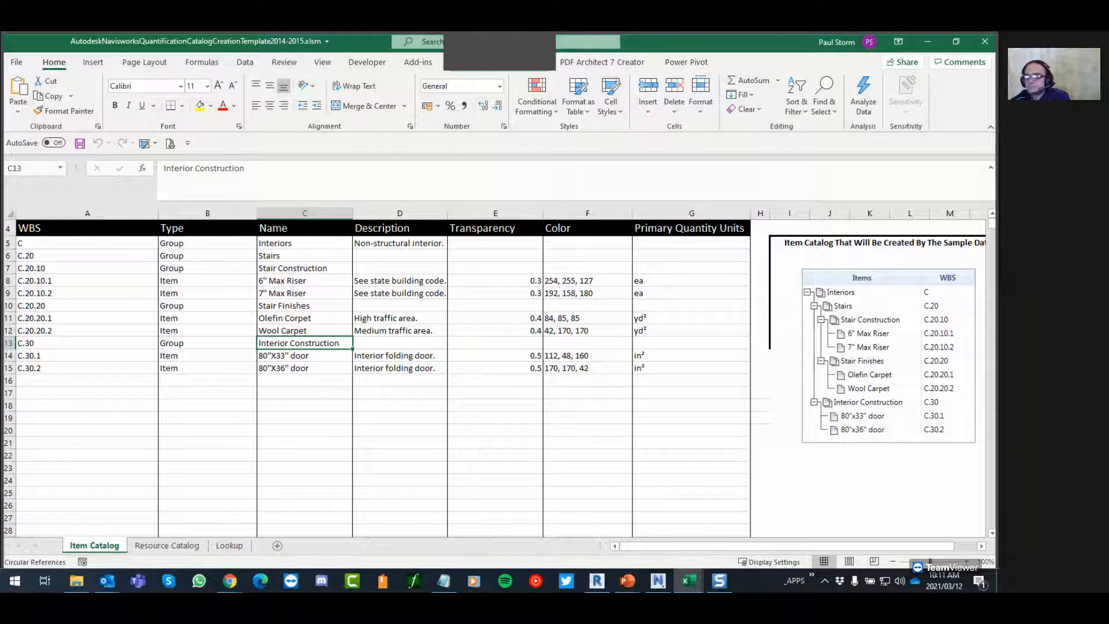
pyautogui.hotkey('alt', 'Tab')
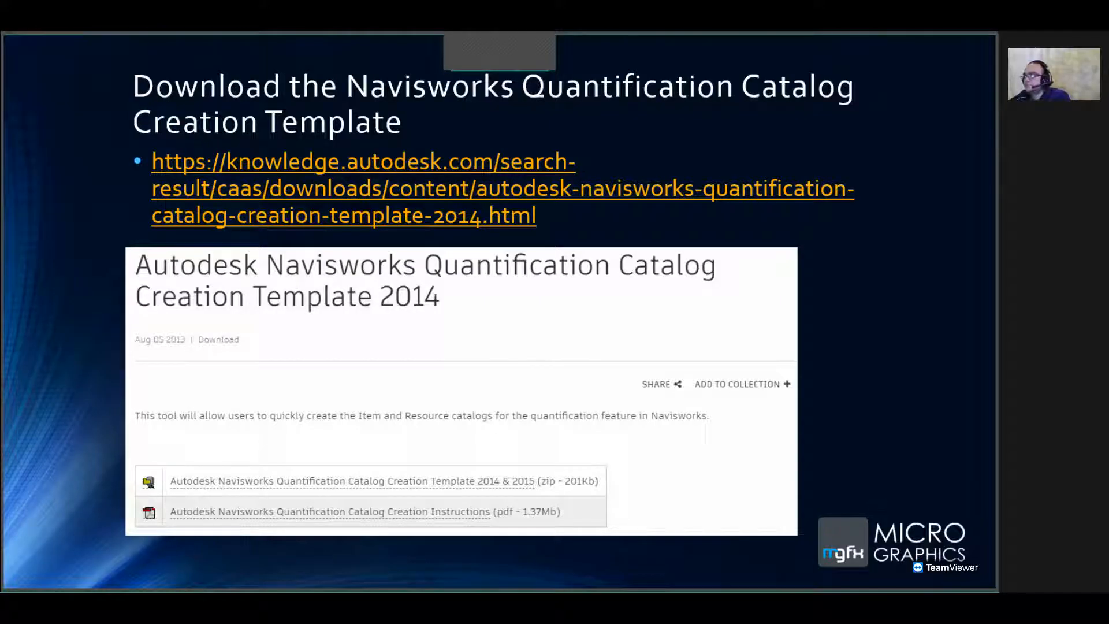
# Advance the presentation to the slide on setting up the relevant standard, and start a new empty file in Navisworks Manage
pyautogui.press('Right')
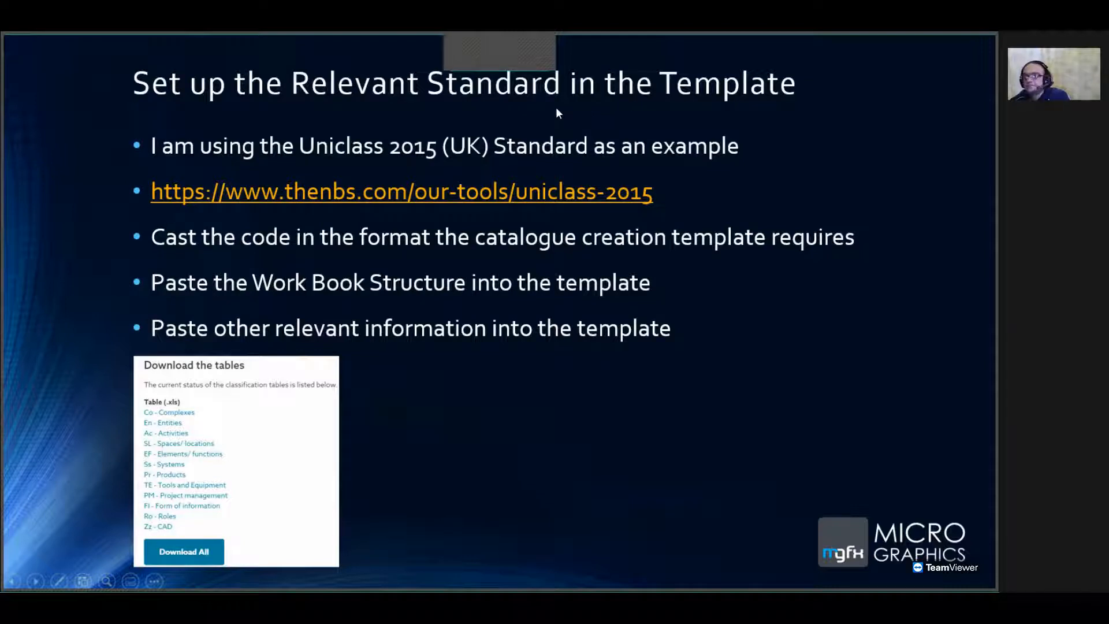
pyautogui.hotkey('alt', 'Tab')
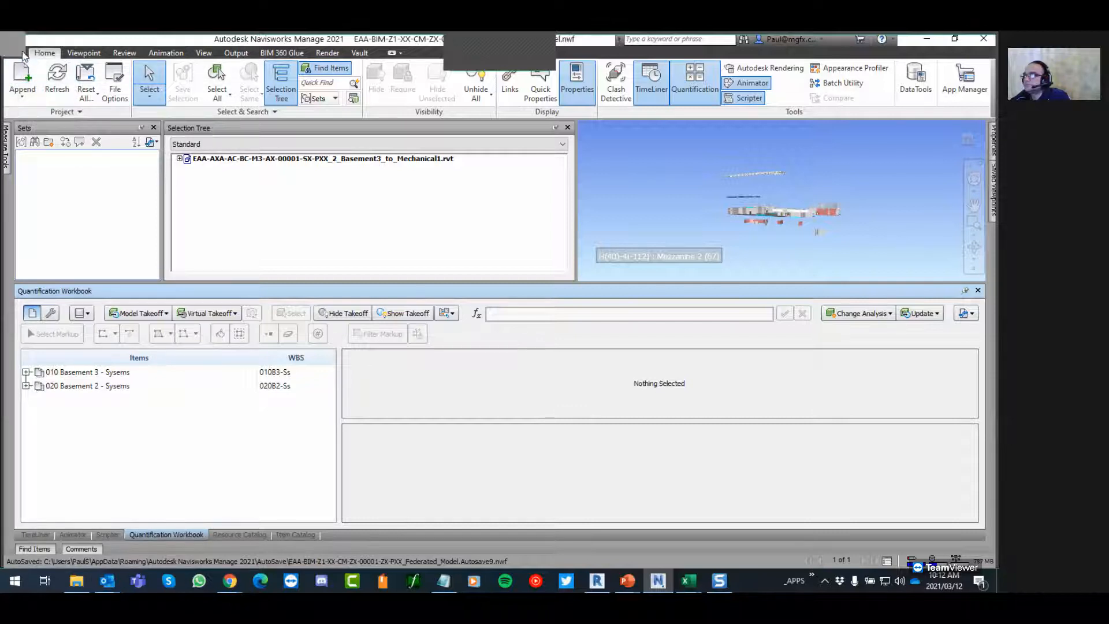
pyautogui.click(14, 44)
pyautogui.click(34, 135)
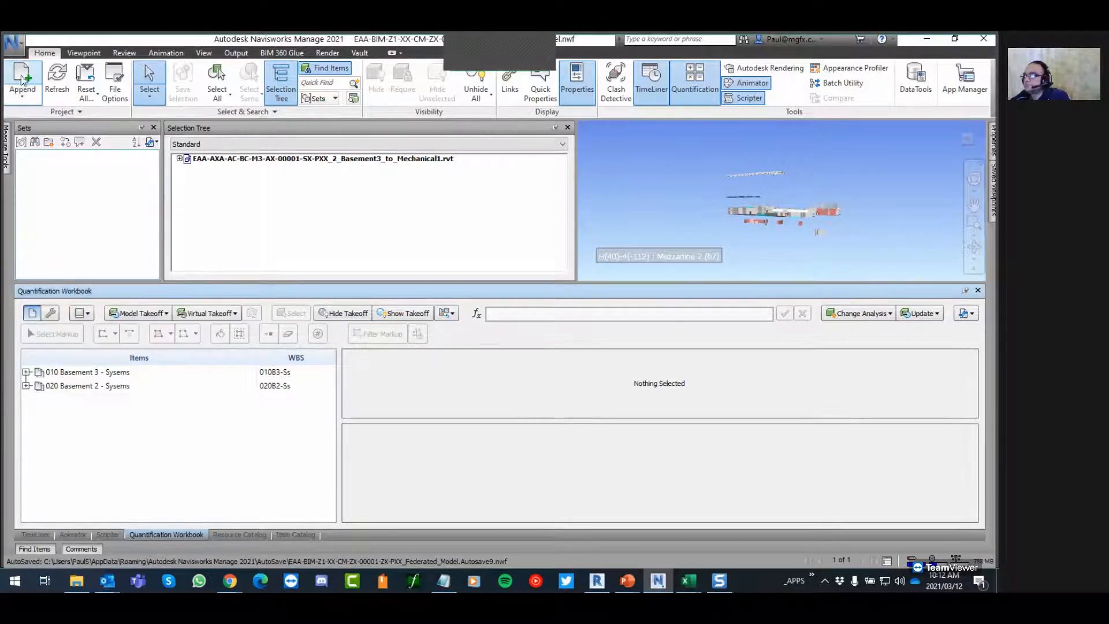
pyautogui.click(14, 45)
pyautogui.click(43, 82)
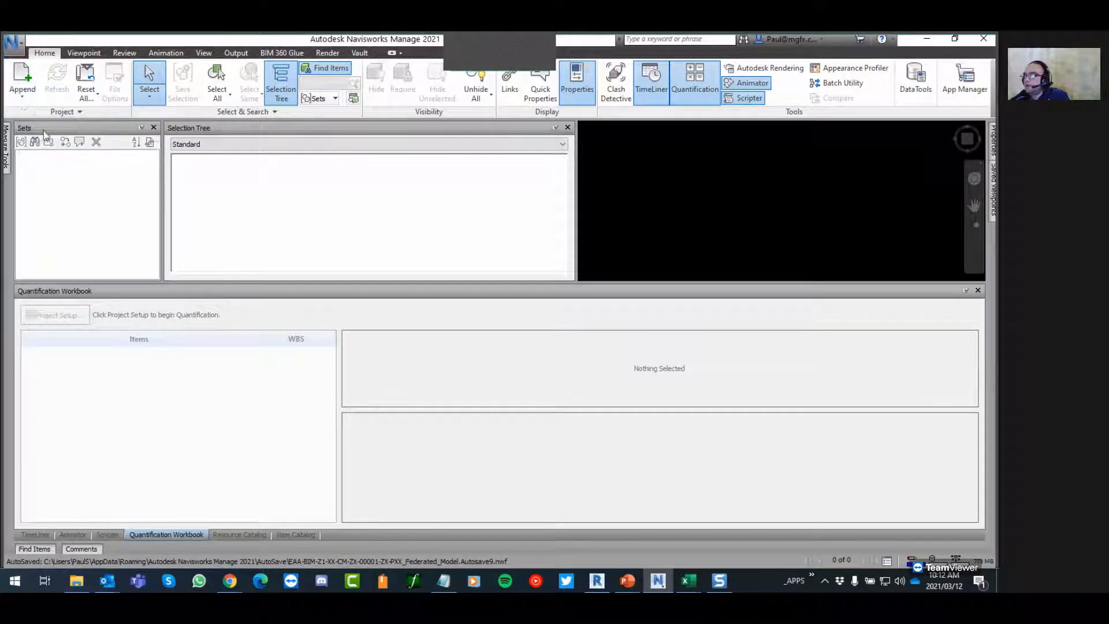
# Start appending a model and browse to the Revit Models folder
pyautogui.click(27, 99)
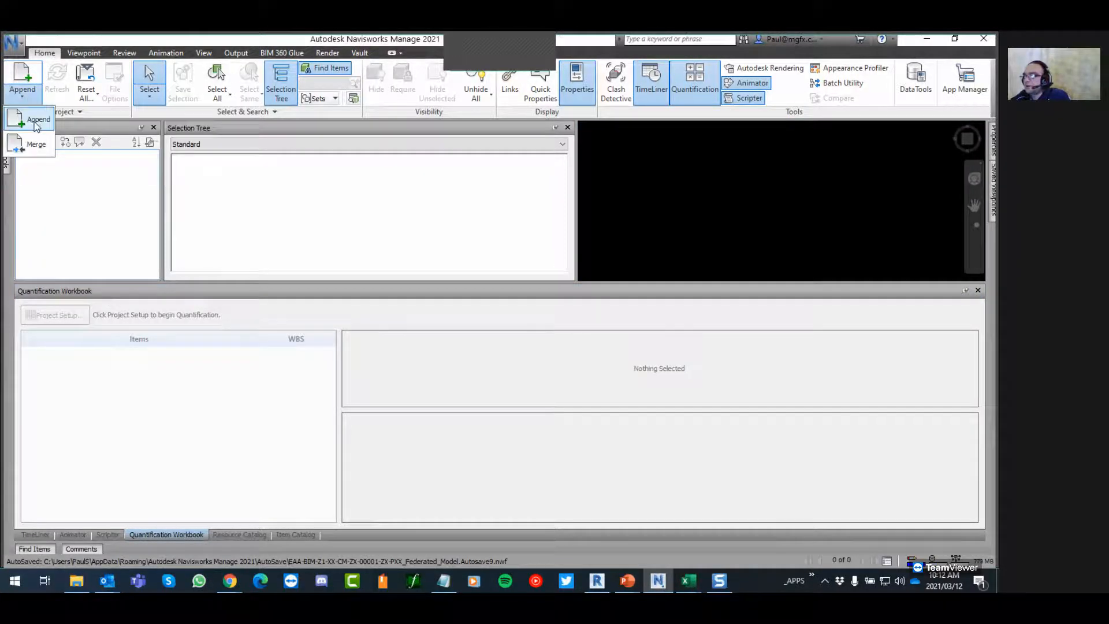
pyautogui.click(36, 119)
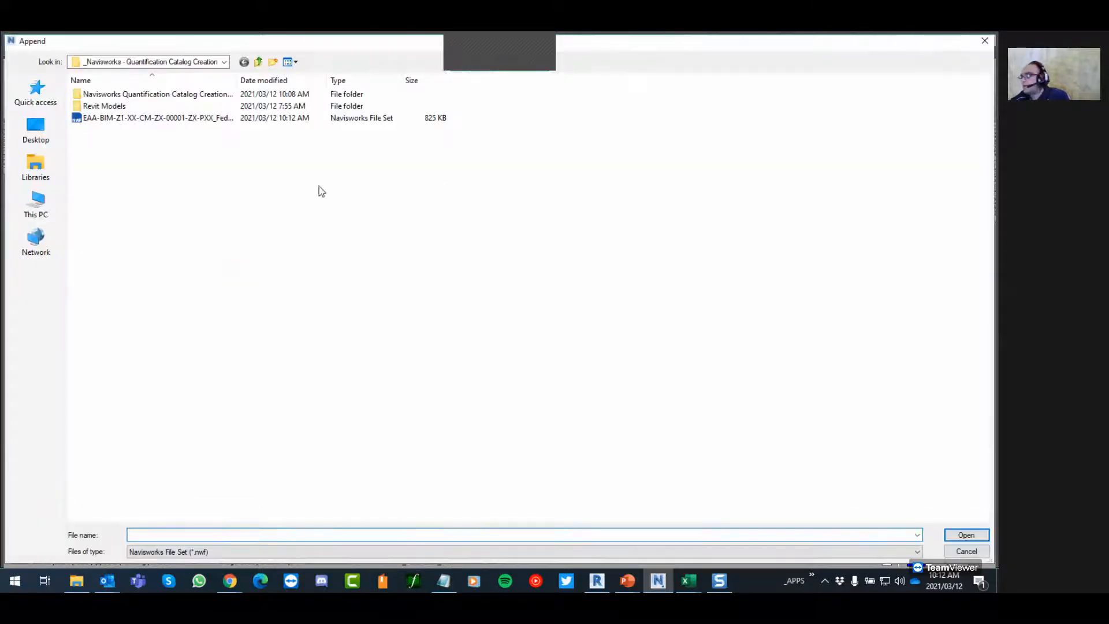
pyautogui.click(111, 107)
pyautogui.doubleClick(111, 108)
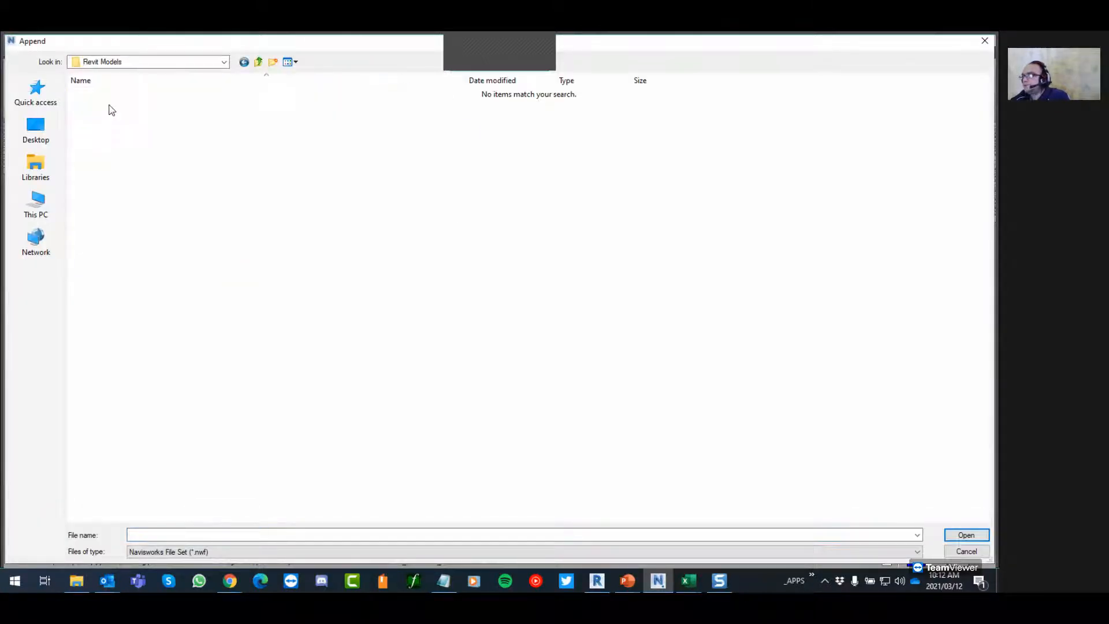
# Reopen the Revit Models folder by way of the webinar folder shortcut on the Desktop
pyautogui.click(36, 129)
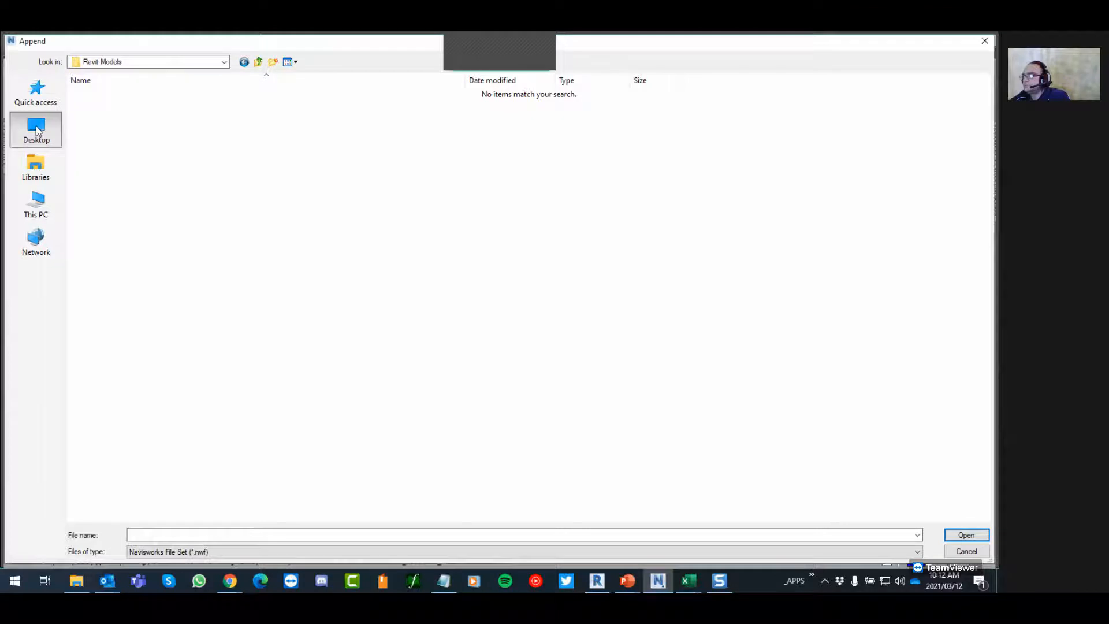
pyautogui.click(137, 237)
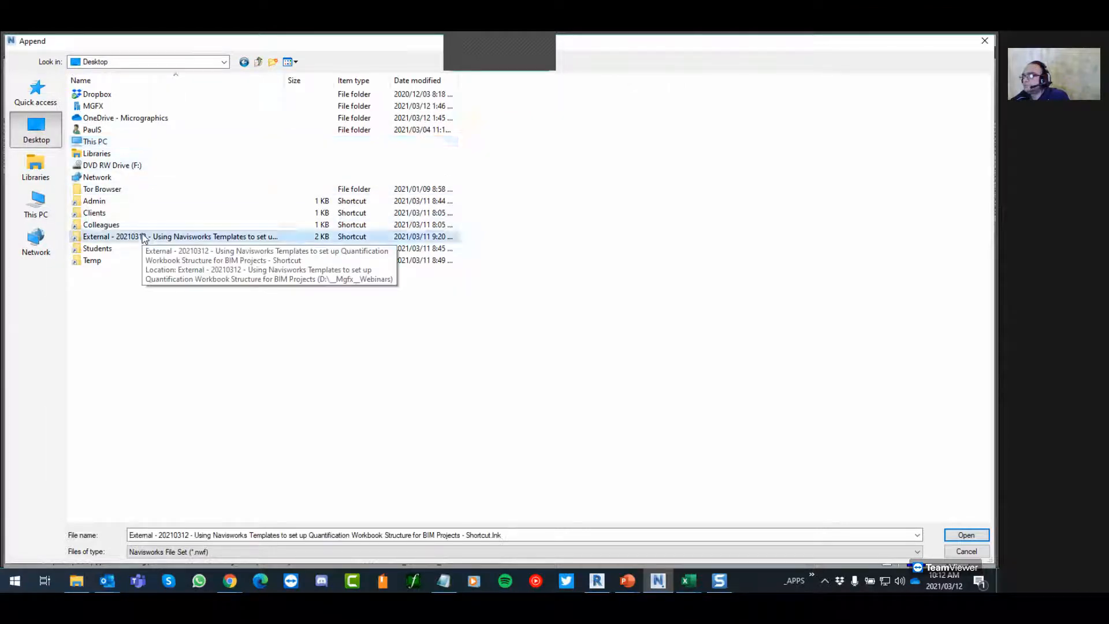
pyautogui.doubleClick(136, 237)
pyautogui.doubleClick(115, 105)
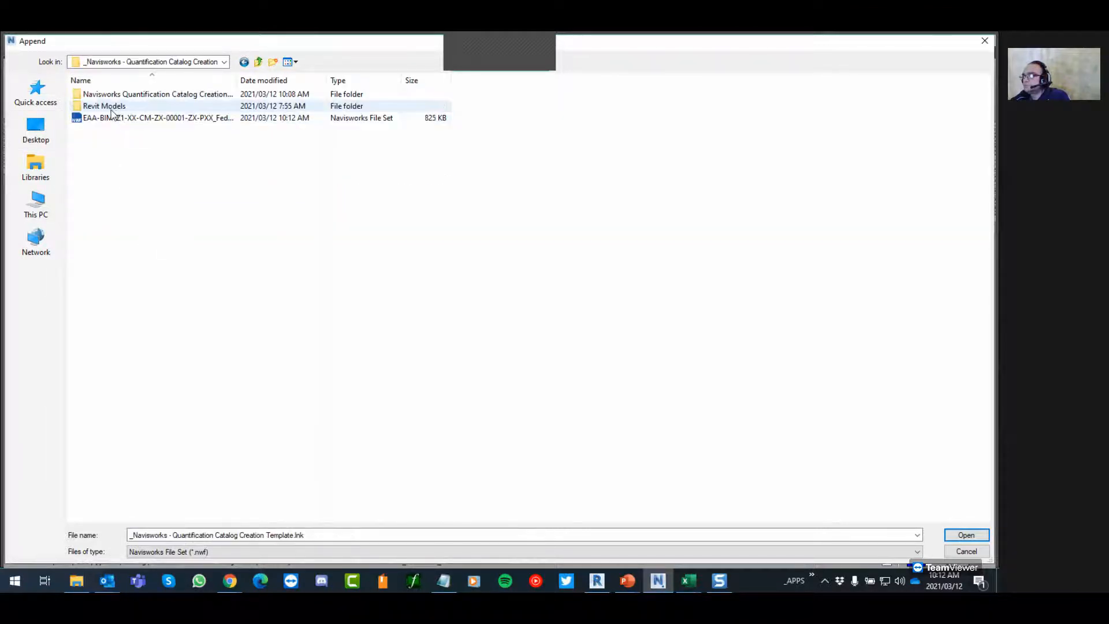
pyautogui.doubleClick(112, 107)
# Append the Revit file EAA-AXA-AC-BC-M3-AX-00001-SX-PXX_2_Basement3_to_Mechanical1.rvt and expand its levels in the selection tree
pyautogui.click(212, 549)
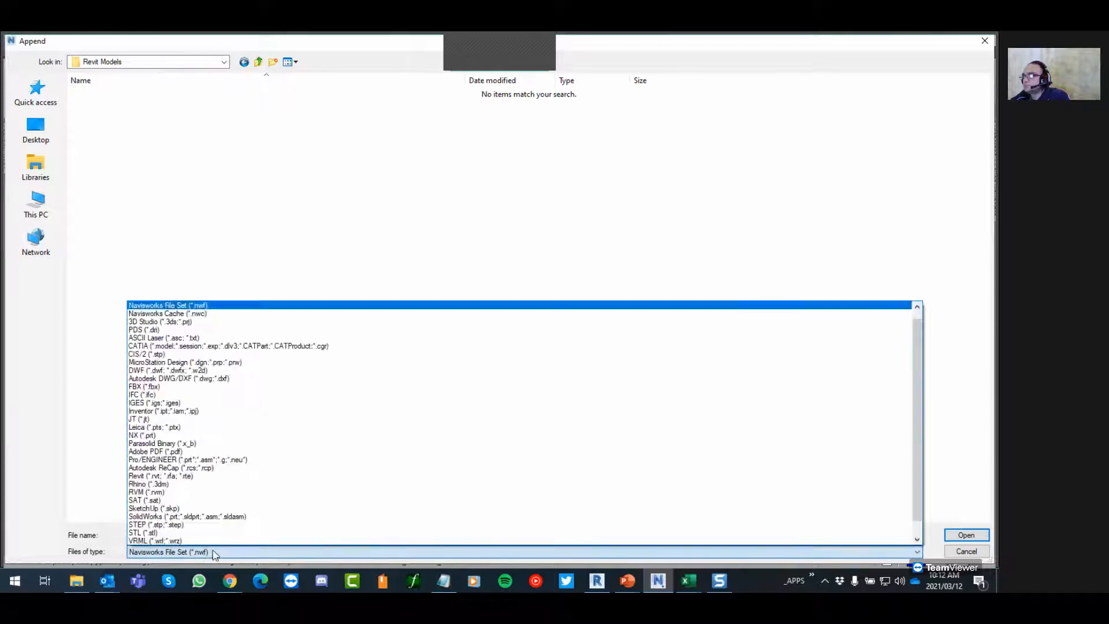
pyautogui.click(156, 476)
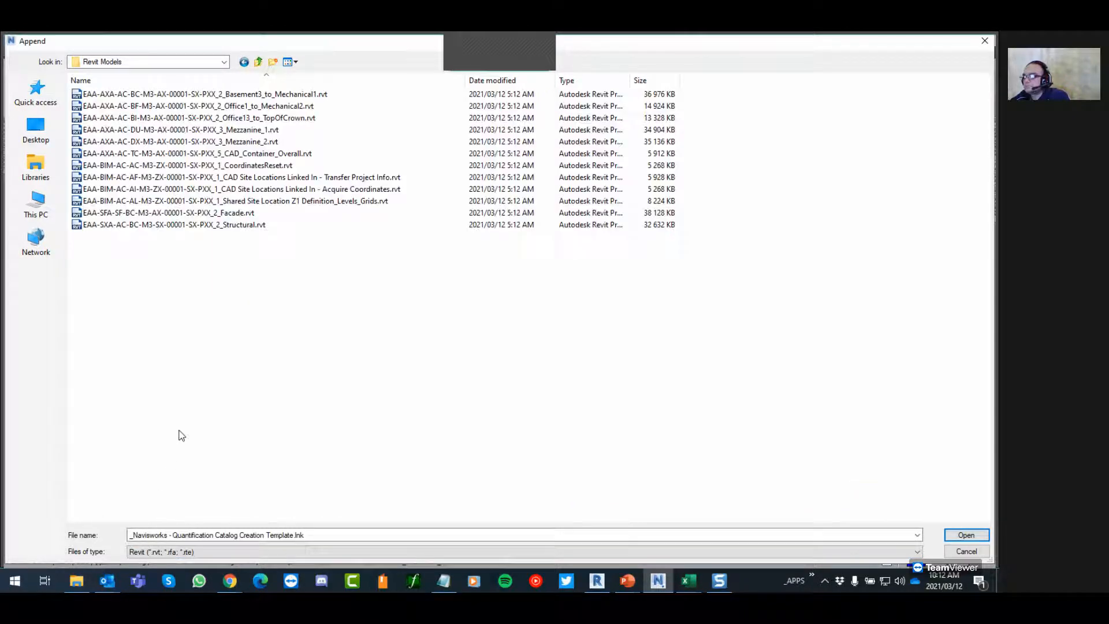
pyautogui.click(190, 94)
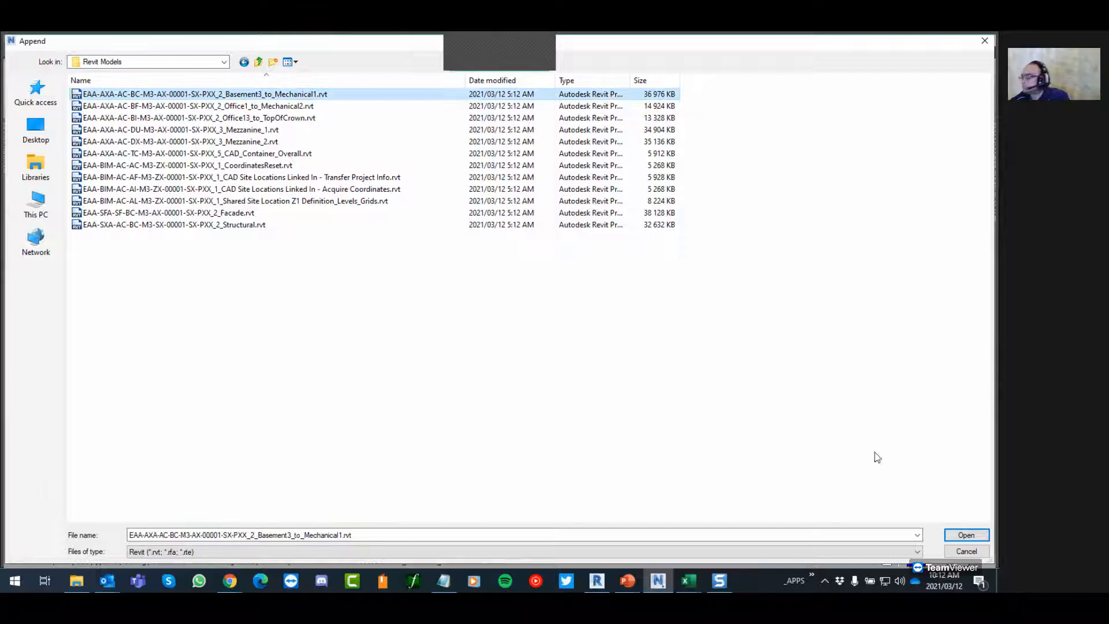
pyautogui.click(967, 535)
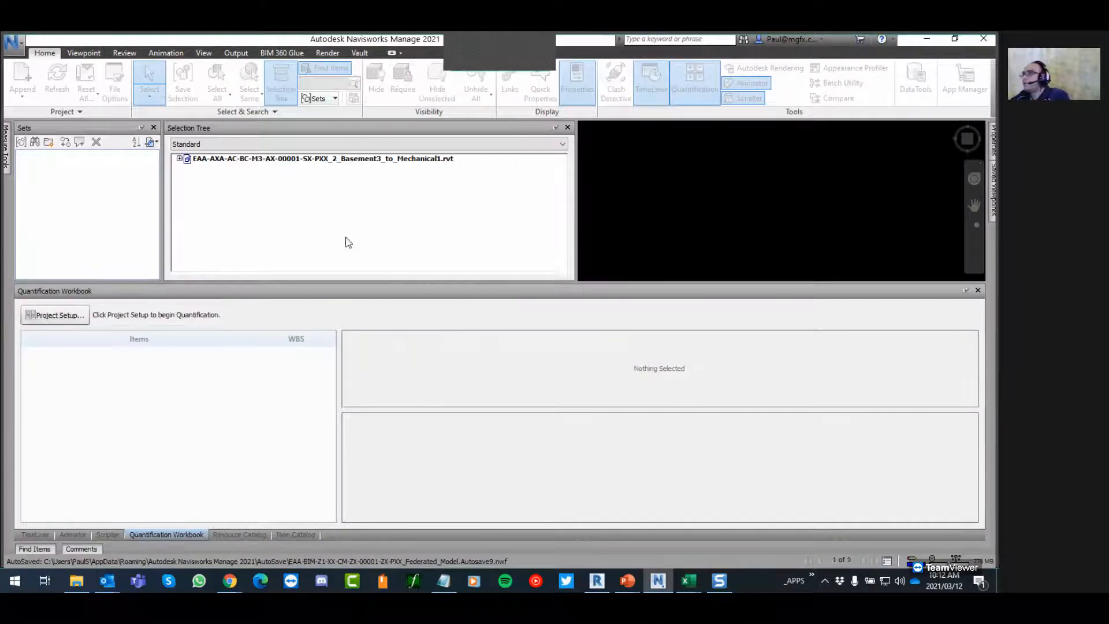
pyautogui.click(180, 158)
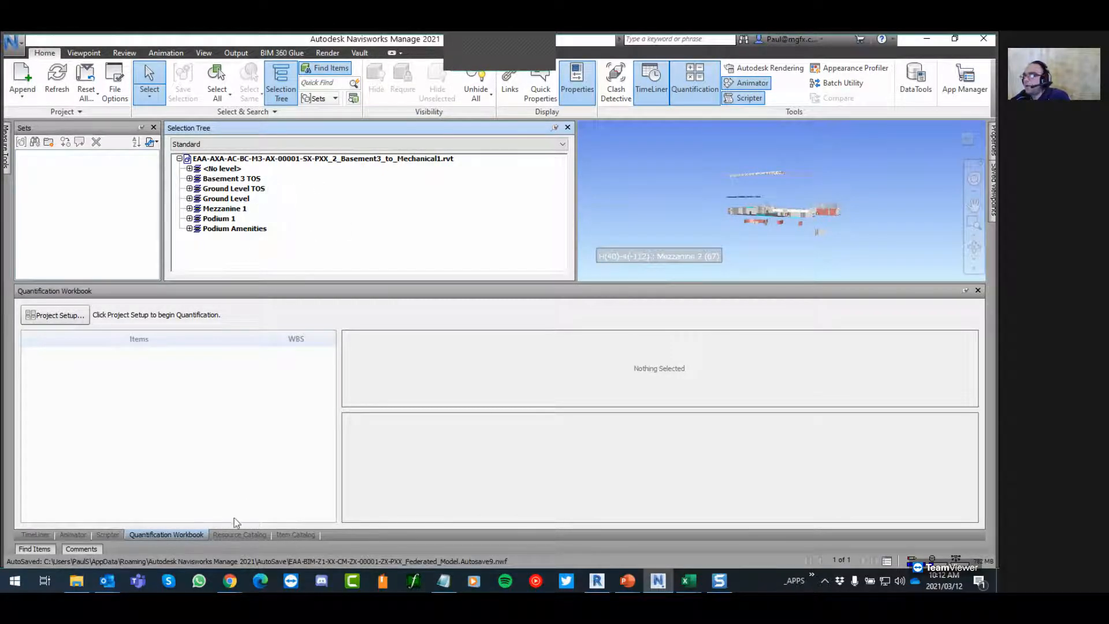
# Start the project setup in the Quantification Workbook and go through the listed catalogs None, CSI-16, CSI-48 and Uniformat
pyautogui.click(178, 533)
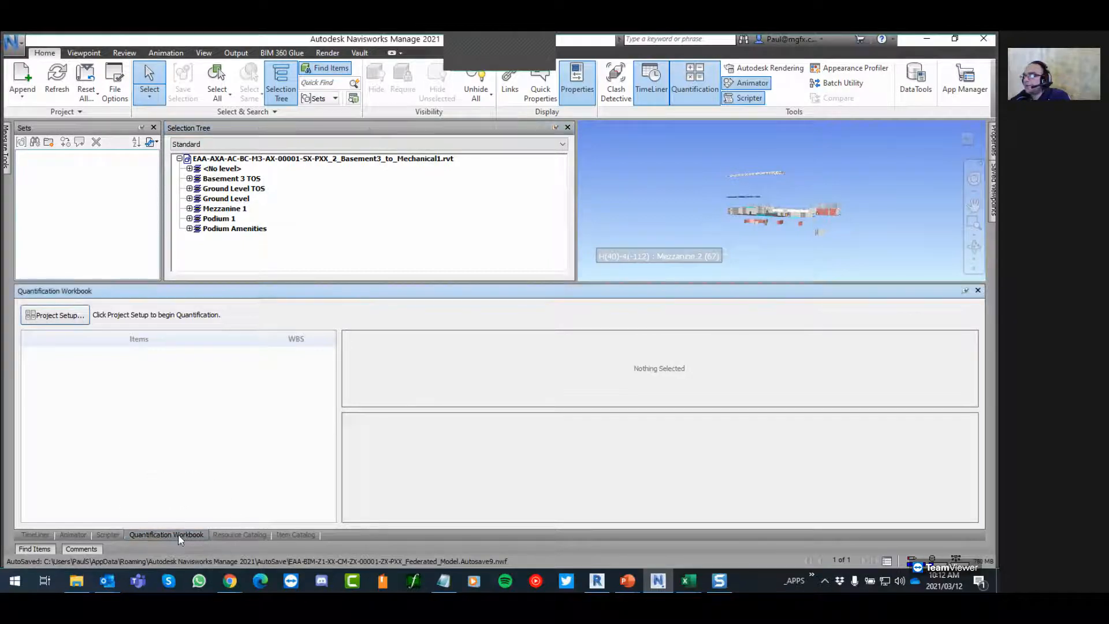
pyautogui.click(62, 317)
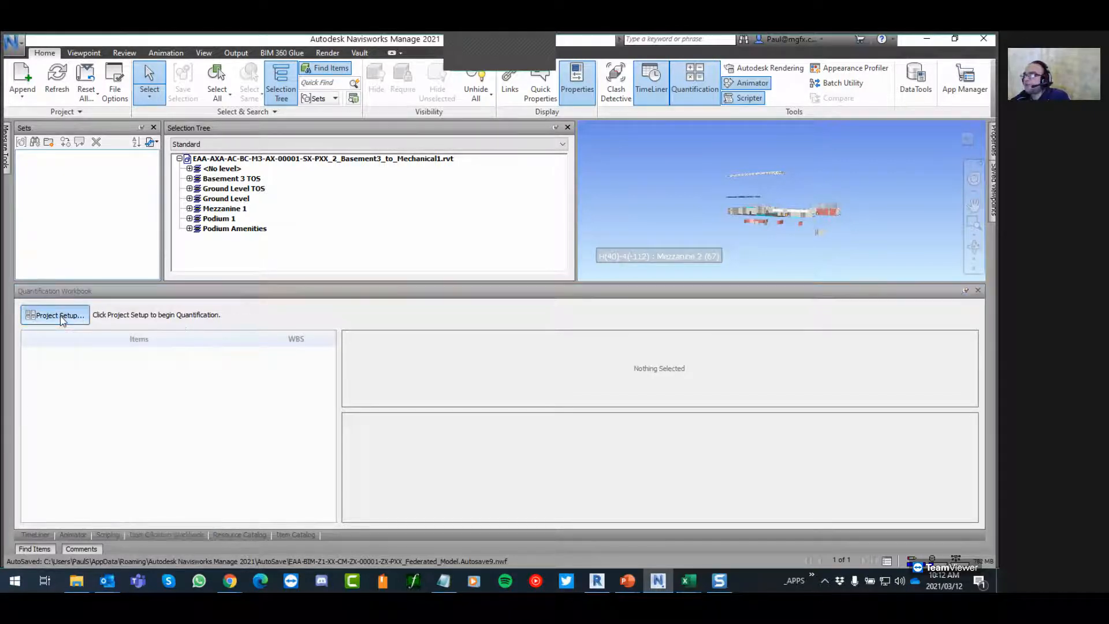
pyautogui.click(370, 289)
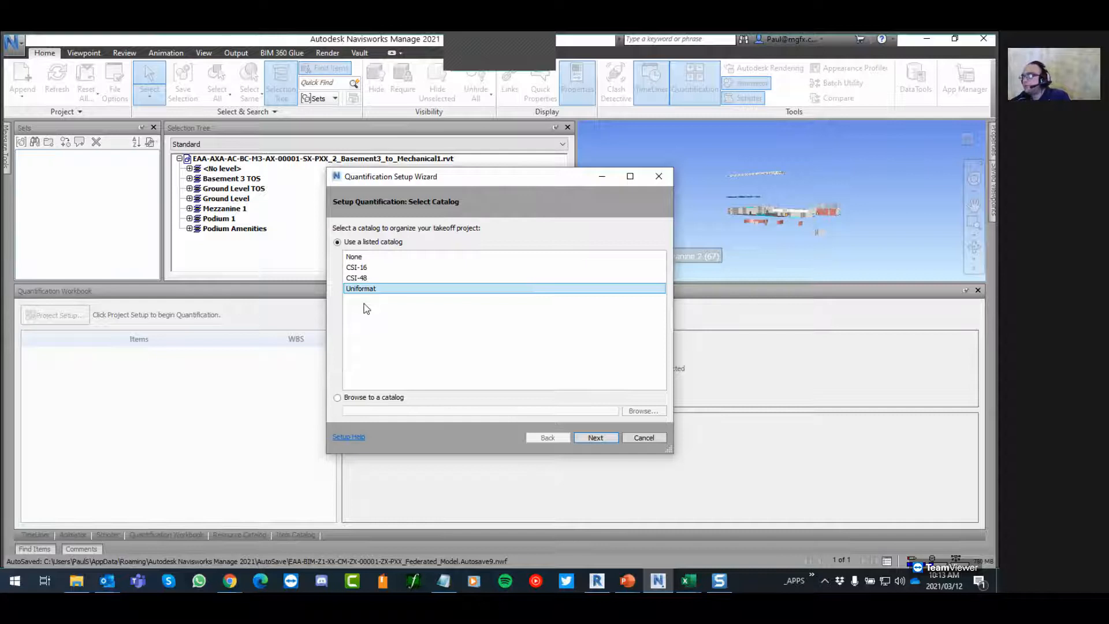
pyautogui.click(362, 258)
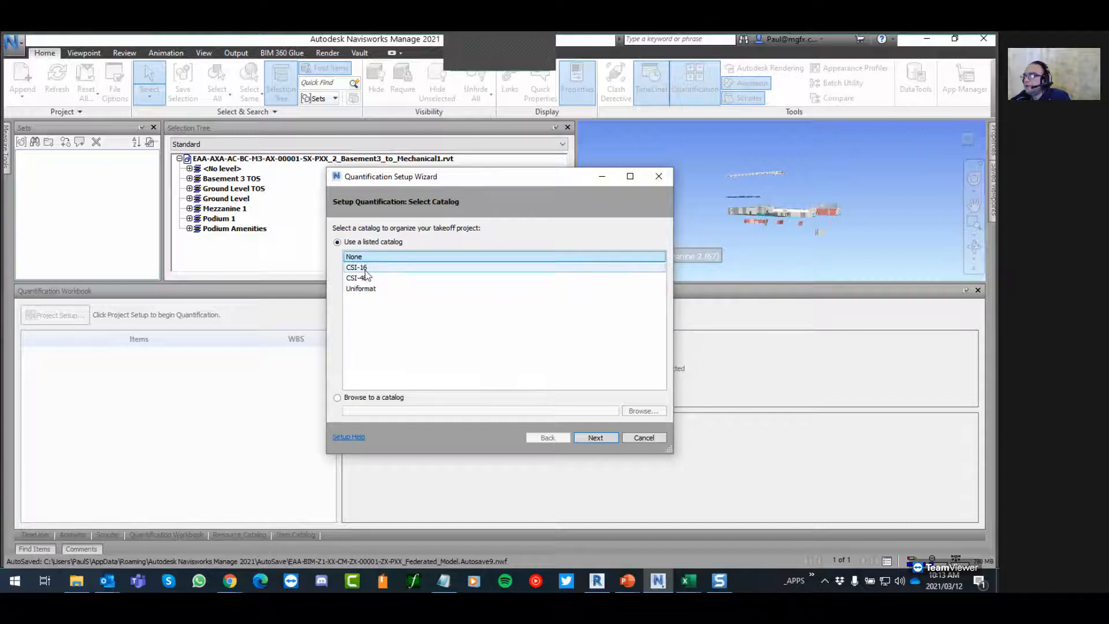
pyautogui.click(364, 268)
pyautogui.click(366, 278)
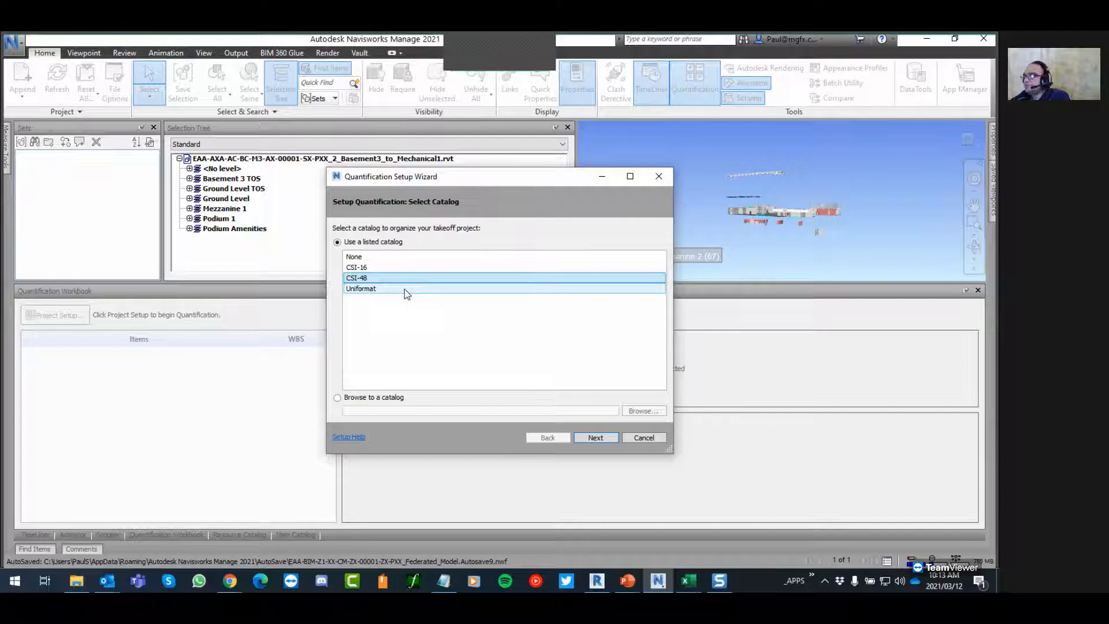
pyautogui.click(364, 289)
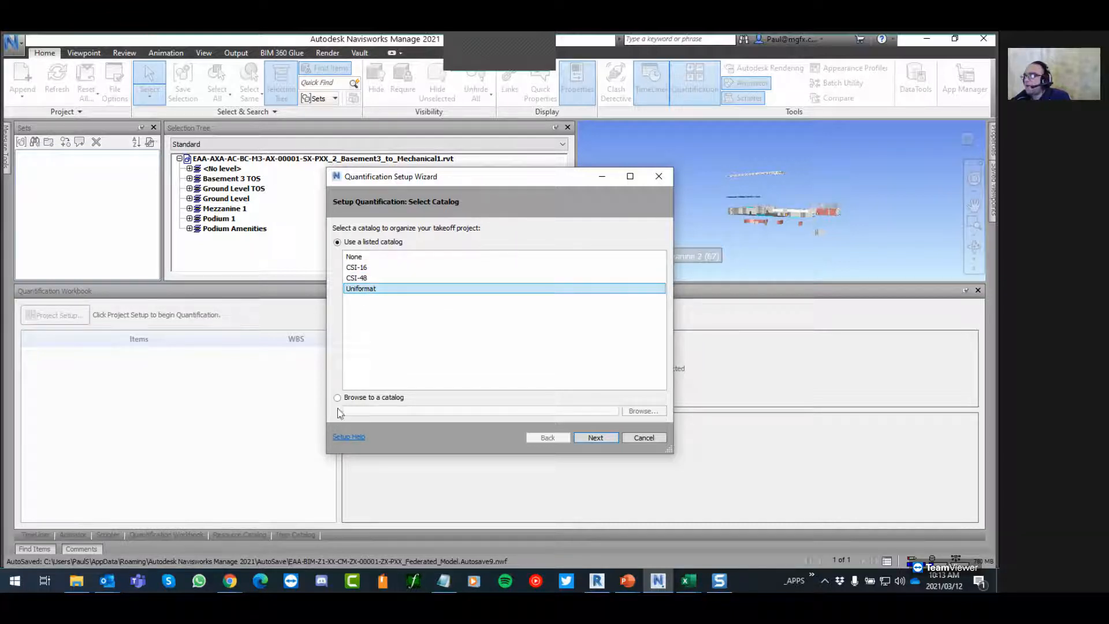
# Choose None as the listed catalog, keep metric measurement units and finish creating the takeoff database
pyautogui.click(360, 258)
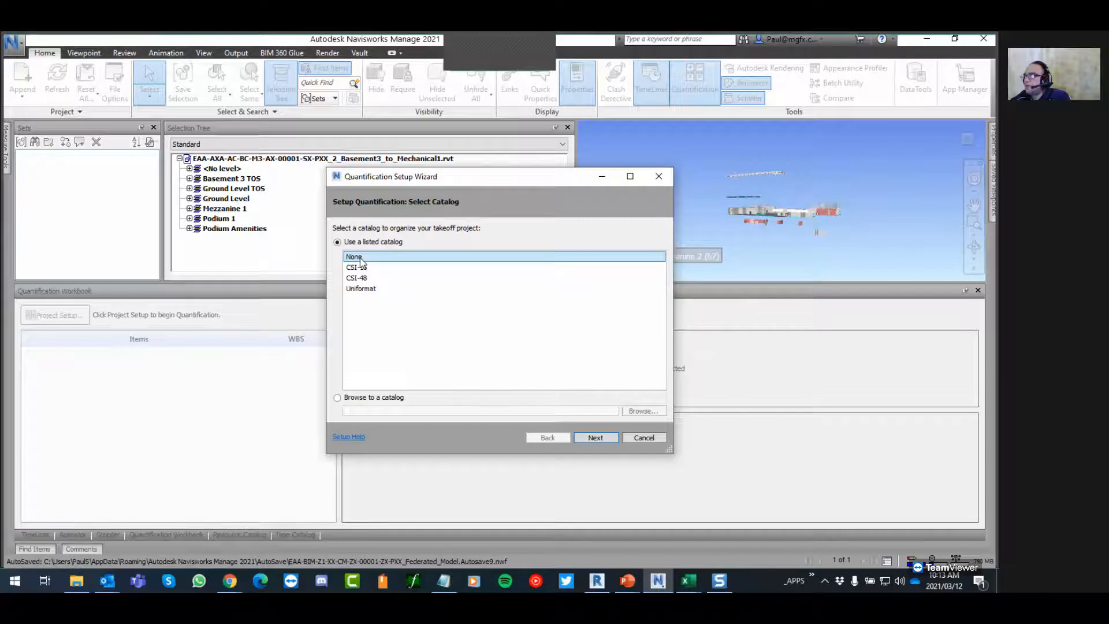
pyautogui.click(604, 439)
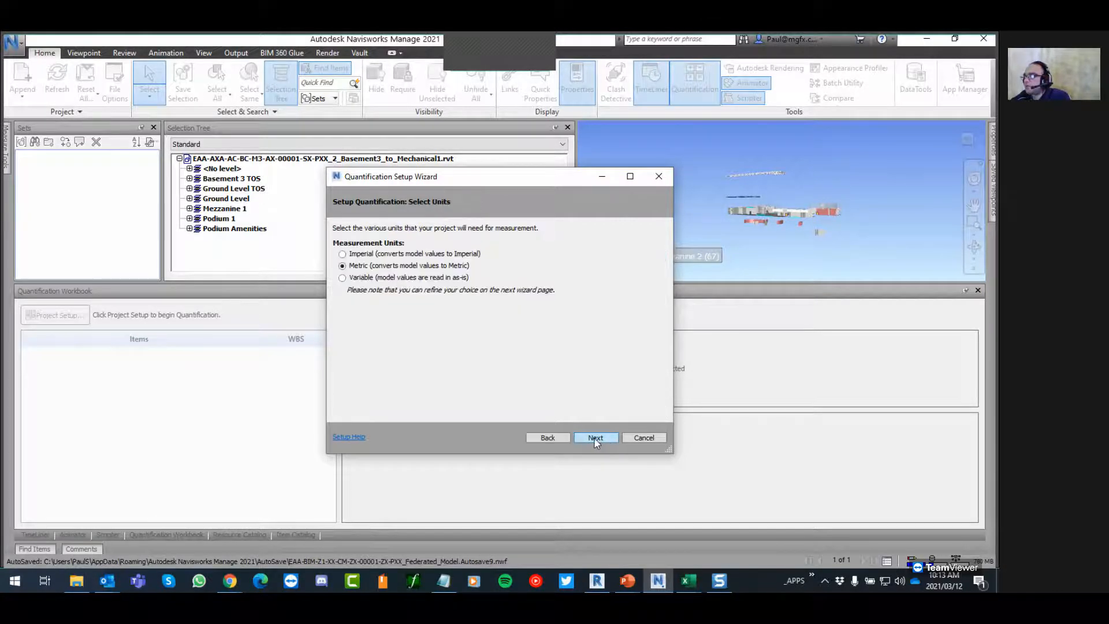
pyautogui.click(594, 438)
pyautogui.click(593, 438)
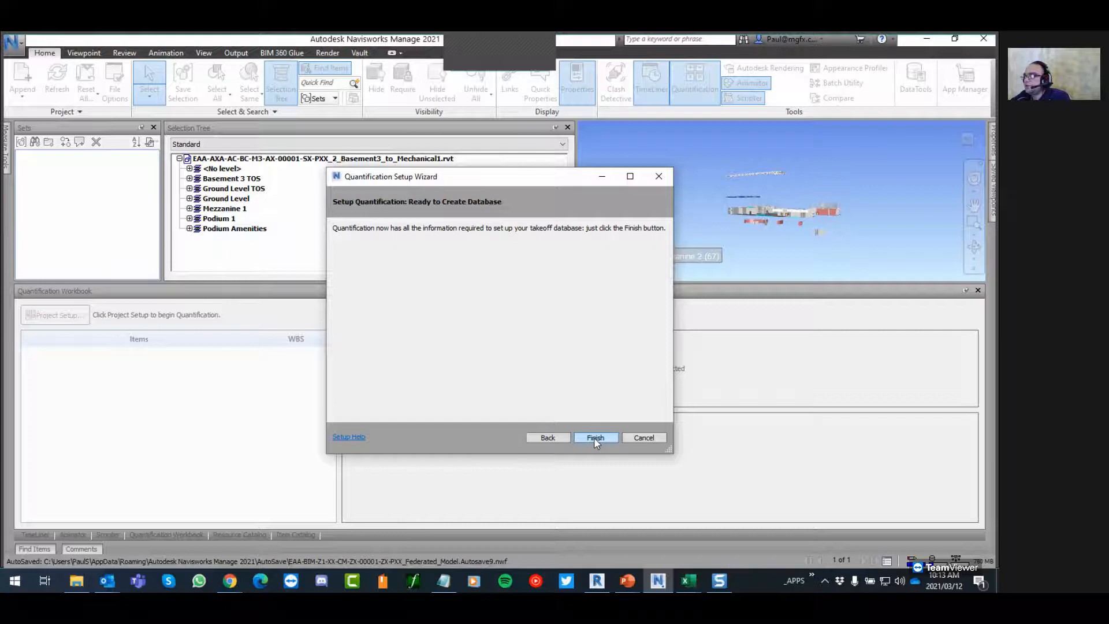
pyautogui.click(594, 438)
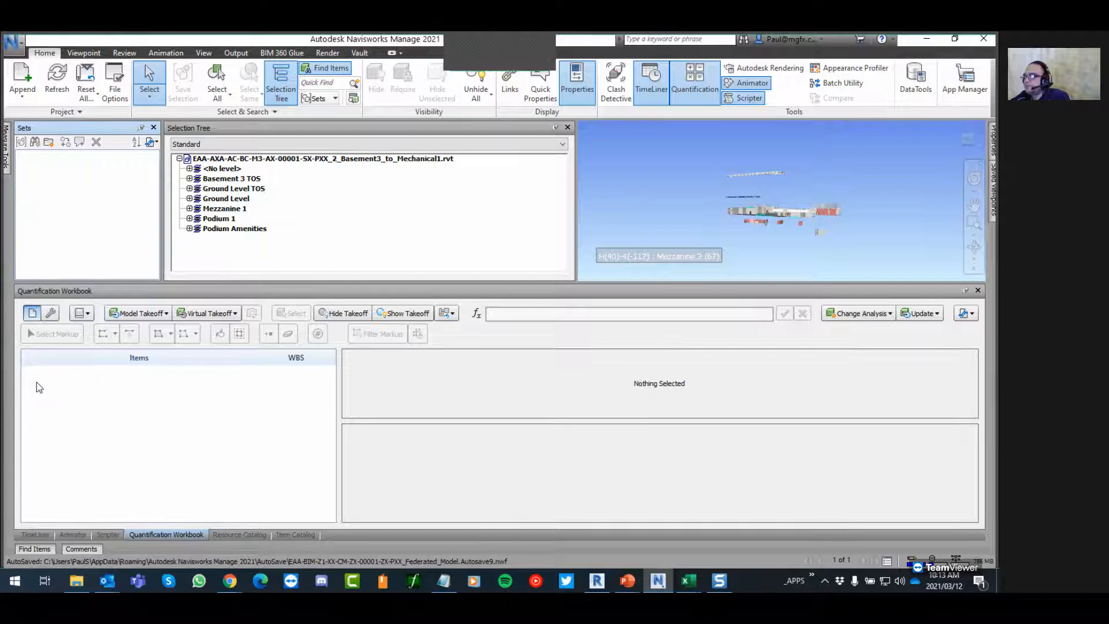
# Create a top-level group named "foundations" in the Item Catalog
pyautogui.click(293, 535)
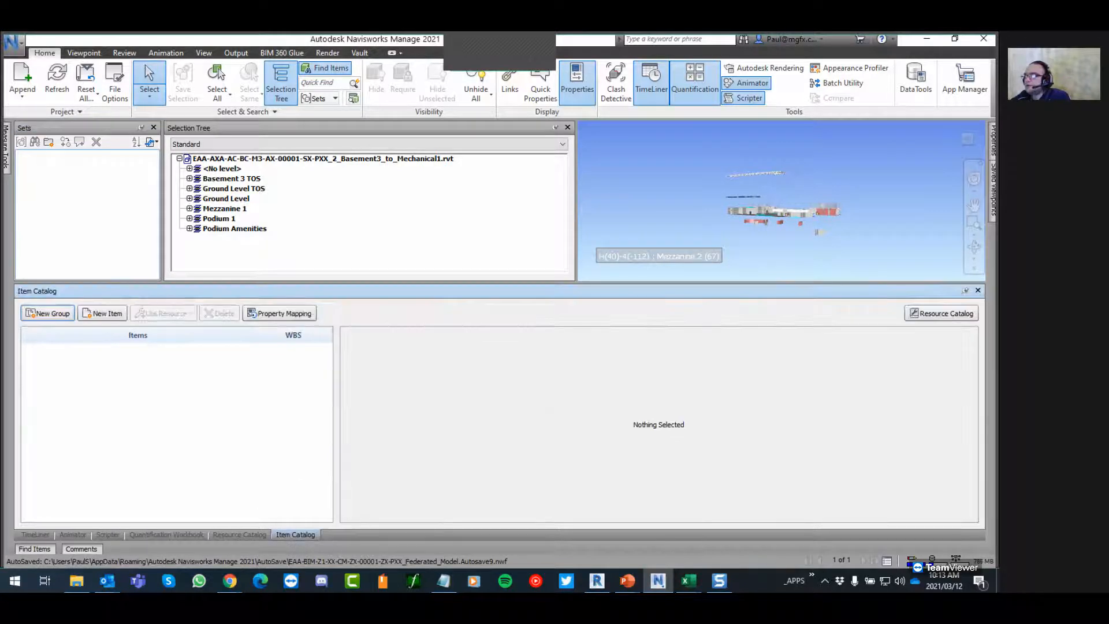
pyautogui.click(43, 314)
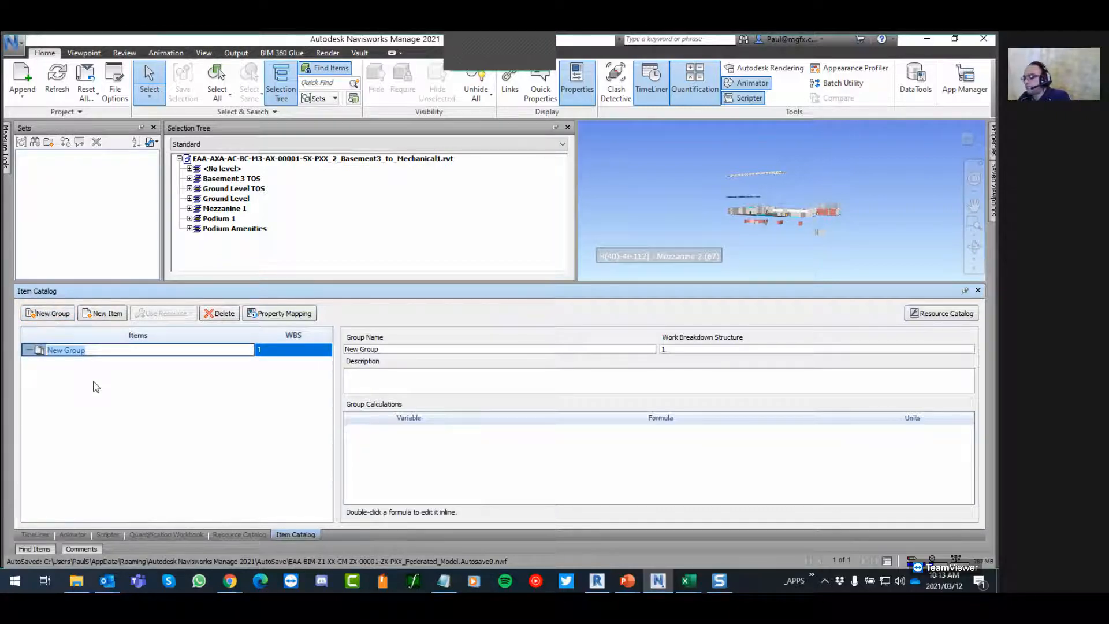
pyautogui.write('foundations')
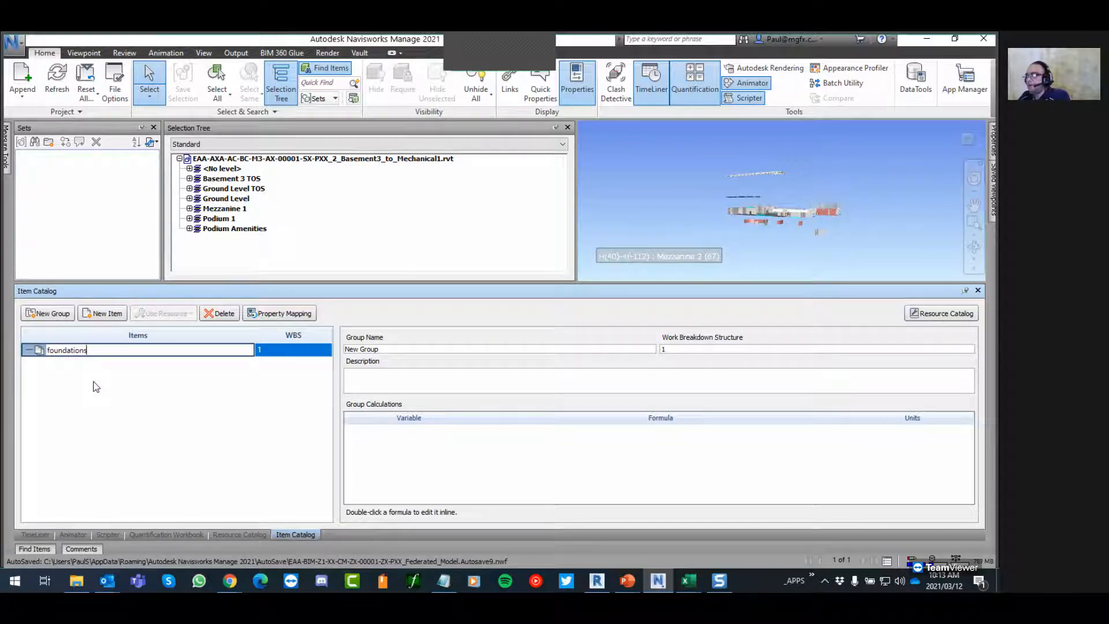
pyautogui.press('Return')
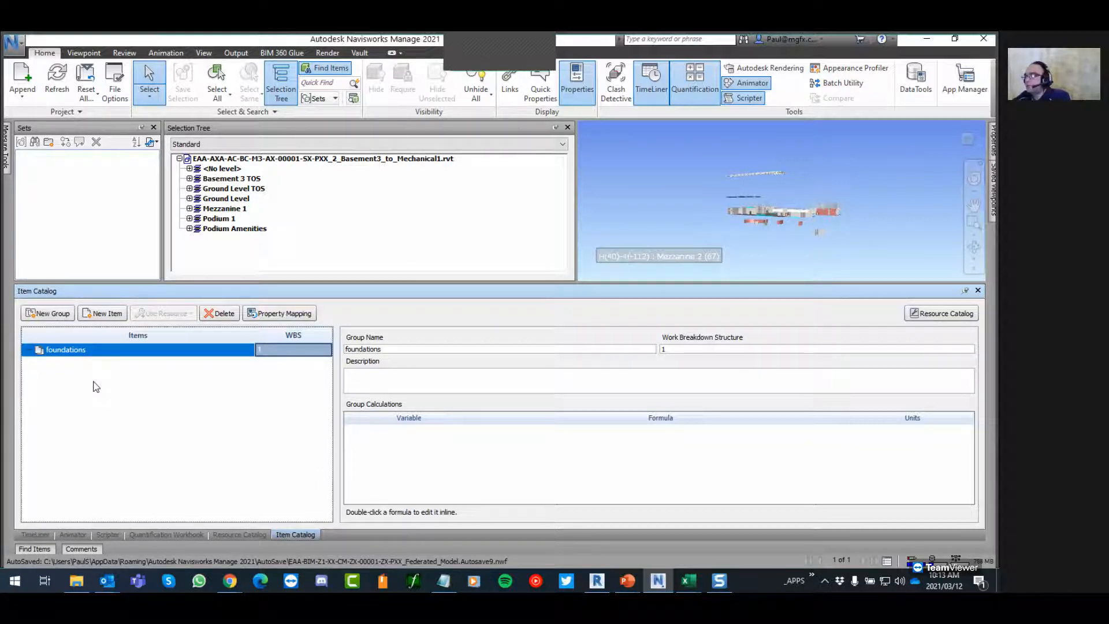
# Add a subgroup named "concrete foundations" under the foundations group
pyautogui.click(56, 313)
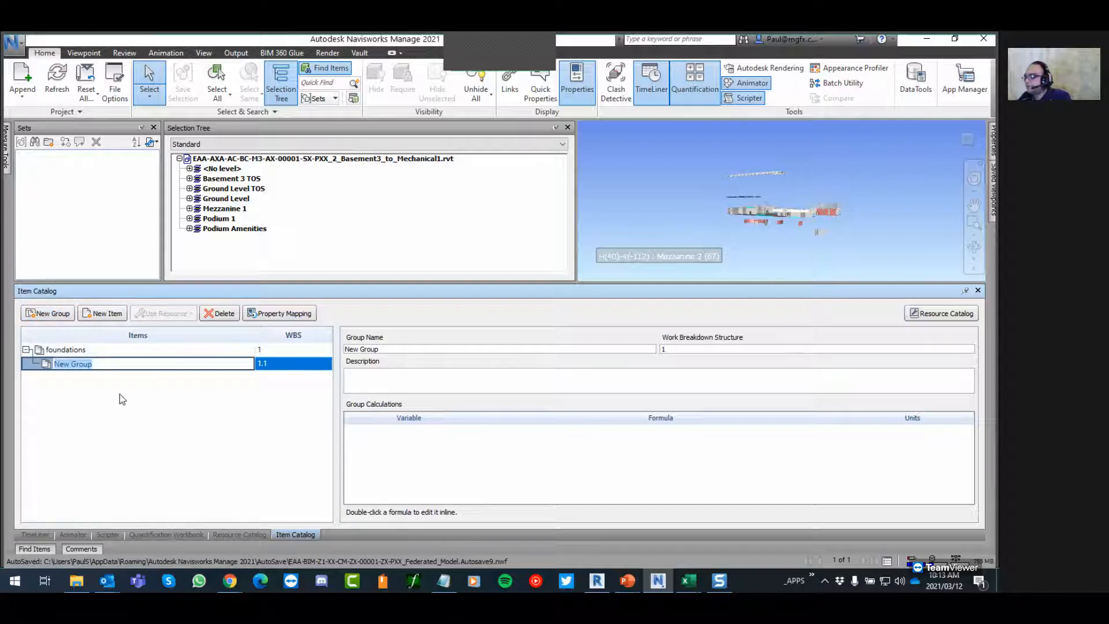
pyautogui.write('concr')
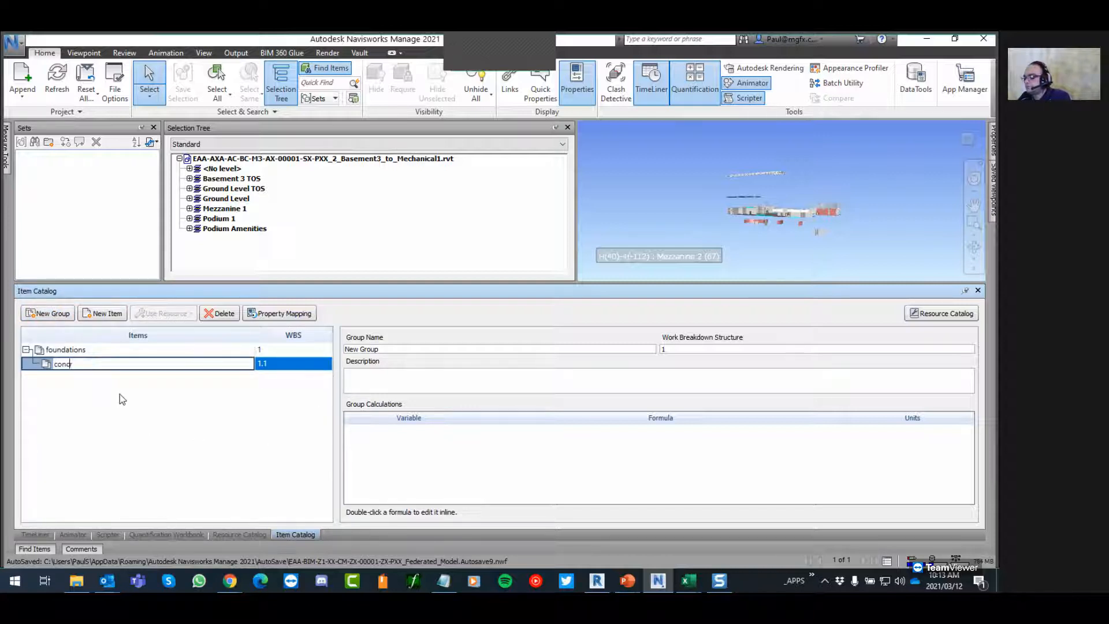
pyautogui.write('ete foundations')
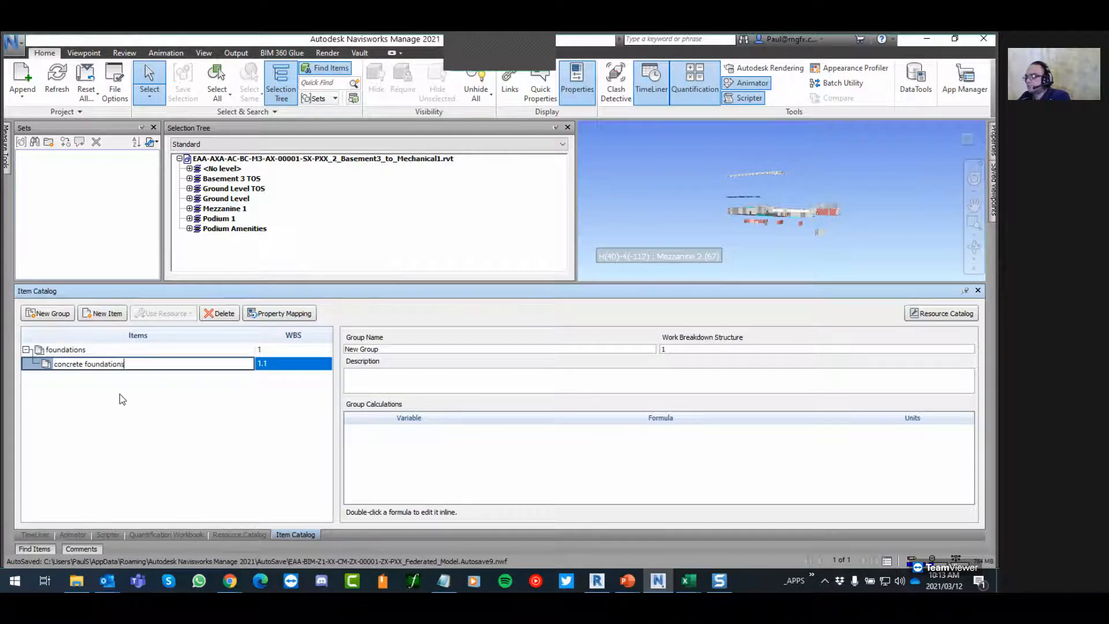
pyautogui.press('Return')
# Add an item named "isolated footing" to the concrete foundations group
pyautogui.click(102, 313)
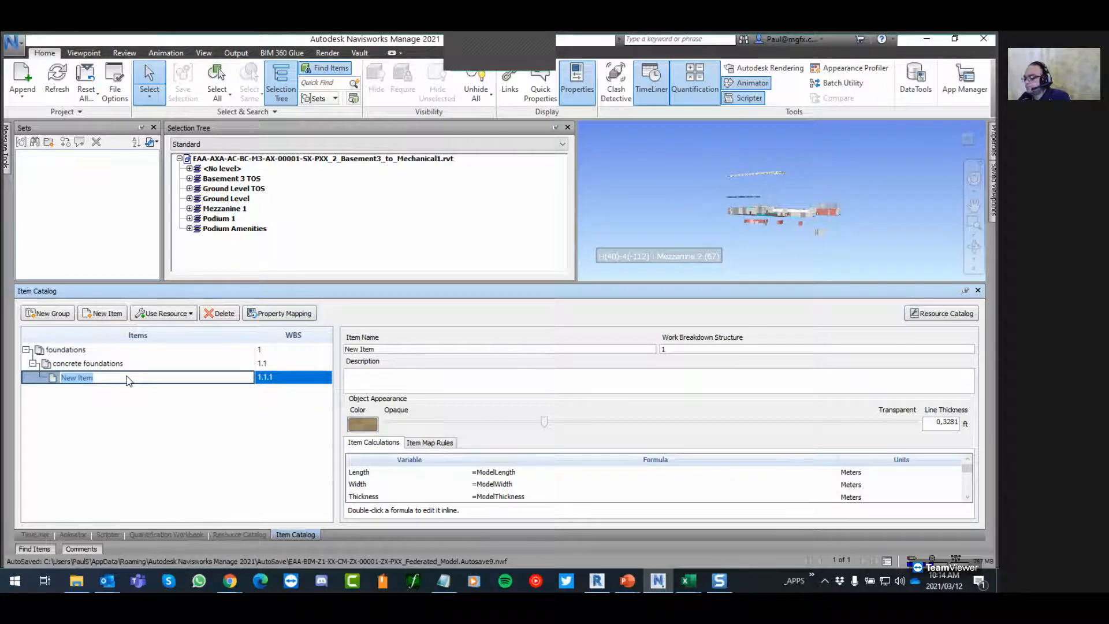
pyautogui.write('isolated footing')
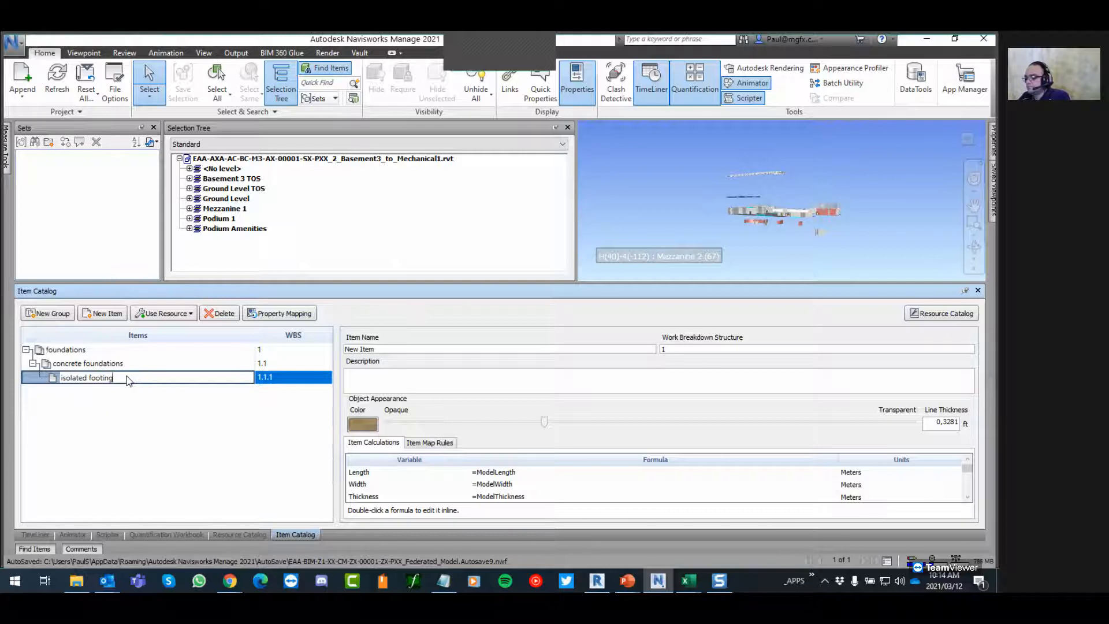
pyautogui.press('Return')
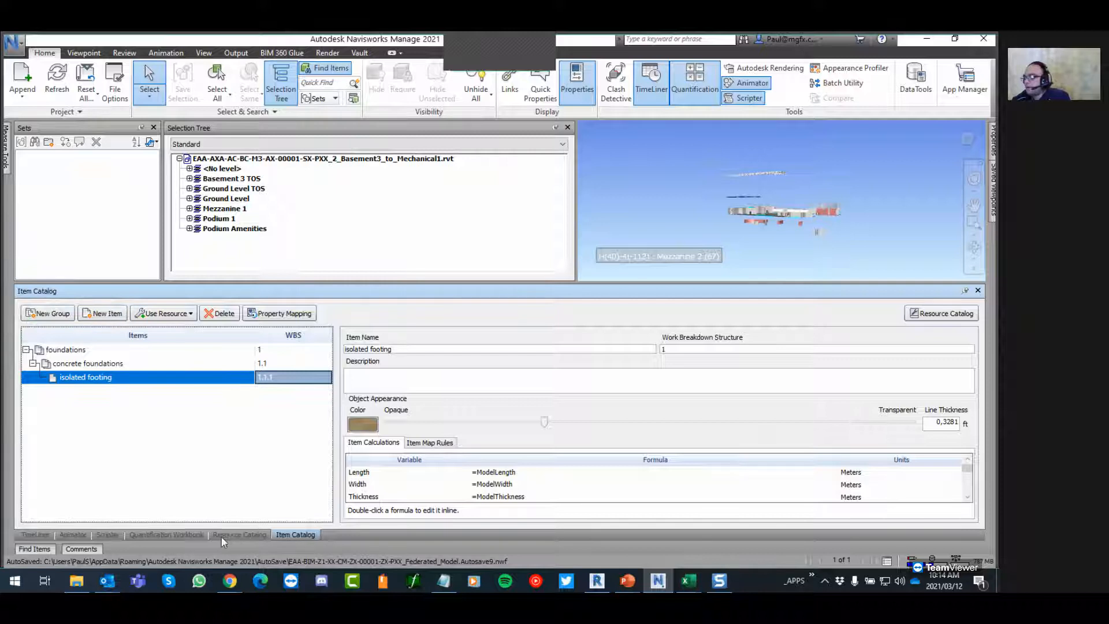
# Check the foundations group in the Quantification Workbook, and delete it with its contents from the Item Catalog
pyautogui.click(161, 535)
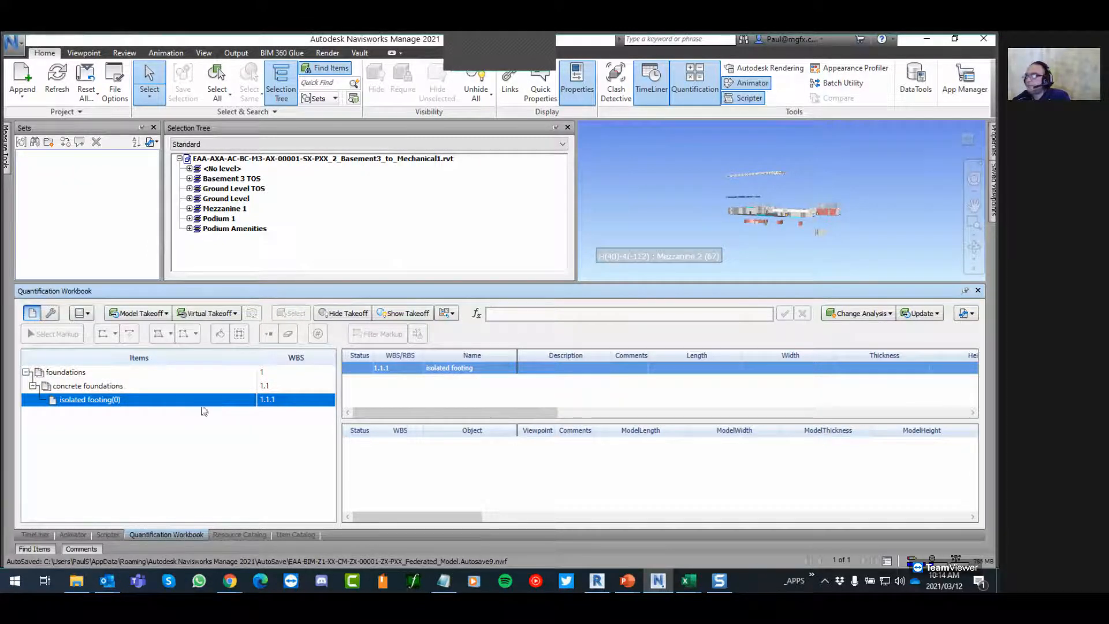
pyautogui.click(97, 377)
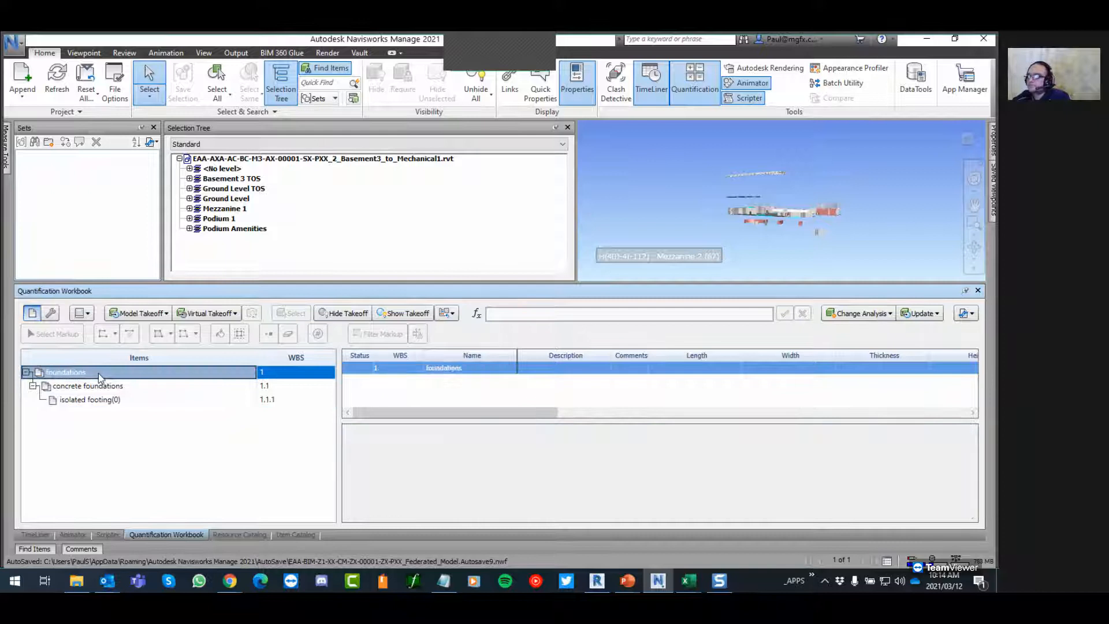
pyautogui.click(296, 534)
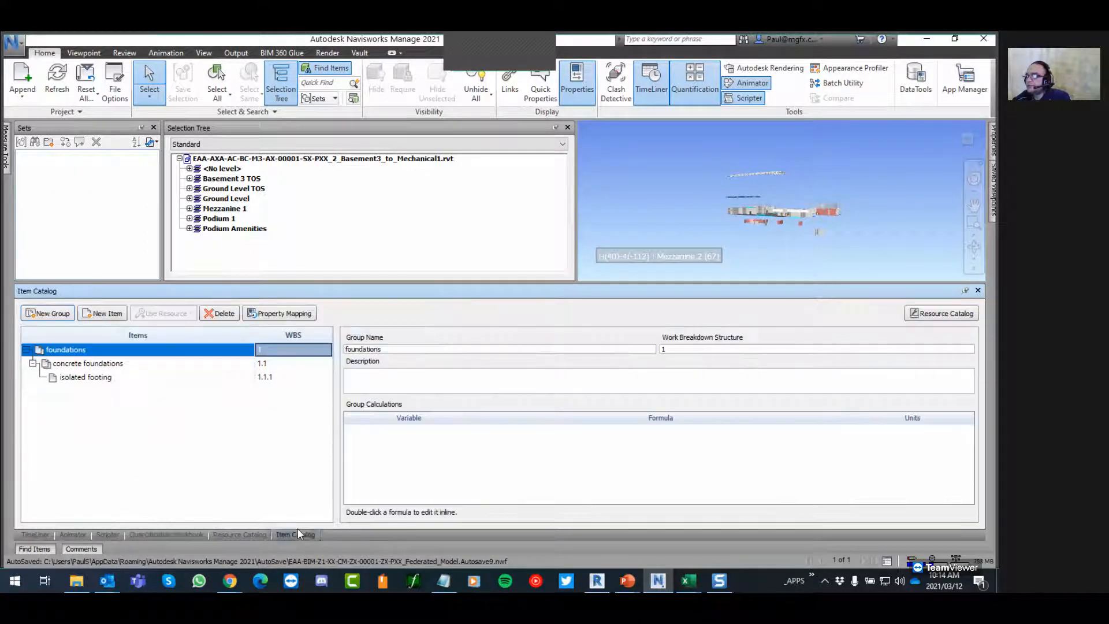
pyautogui.click(219, 313)
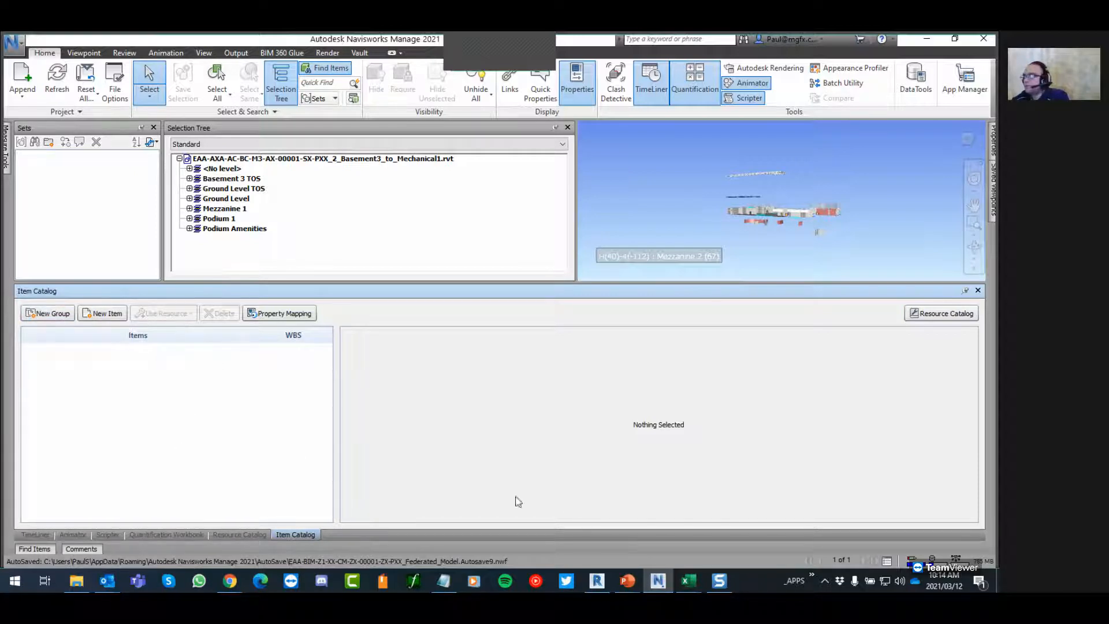
# Switch to the NDA_STANDARDS workbook in Excel and activate its Standards sheet
pyautogui.moveTo(695, 578)
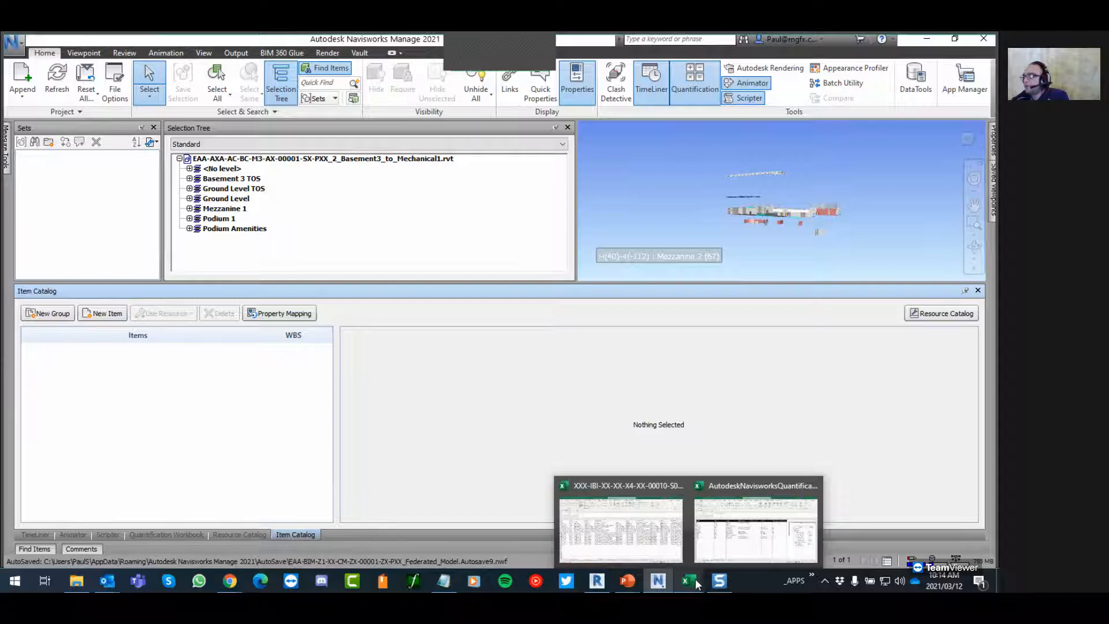
pyautogui.click(657, 543)
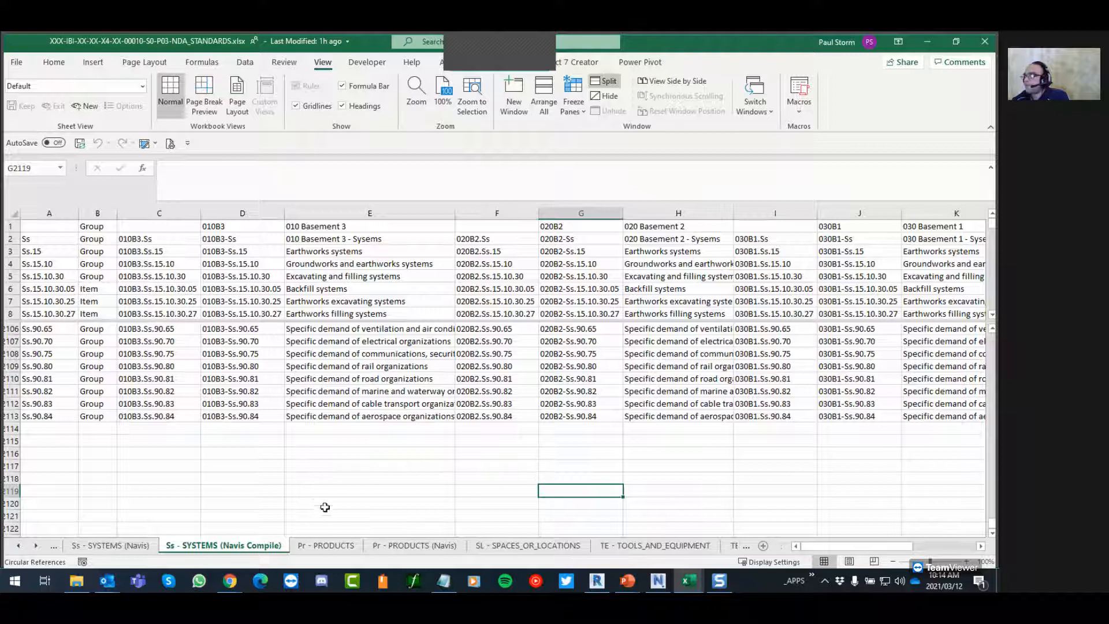
pyautogui.rightClick(23, 548)
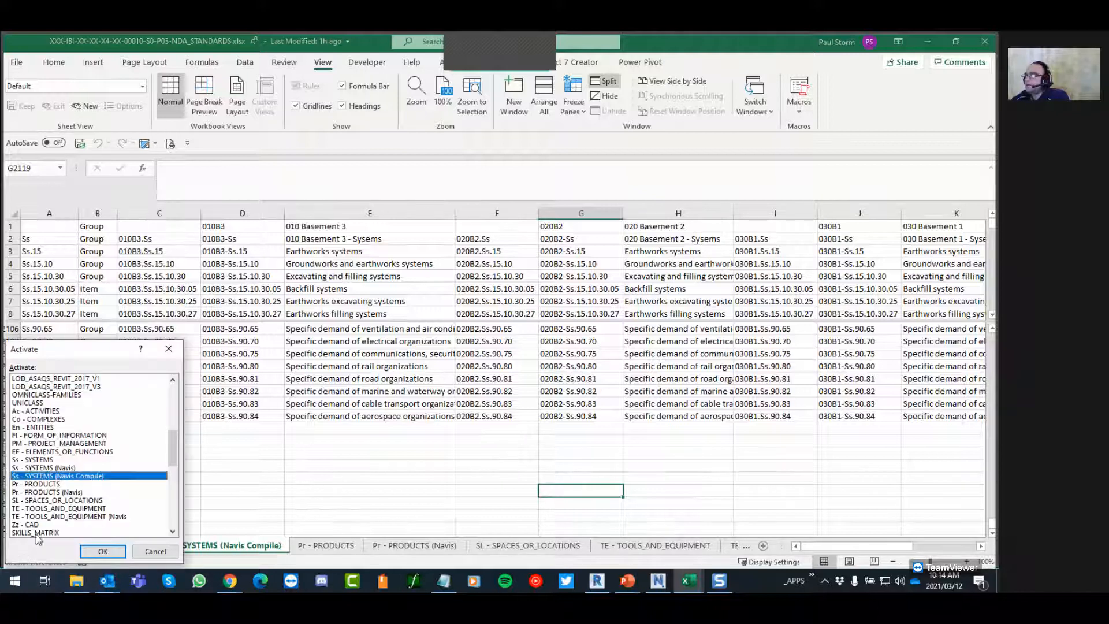
pyautogui.scroll(-5, 96, 468)
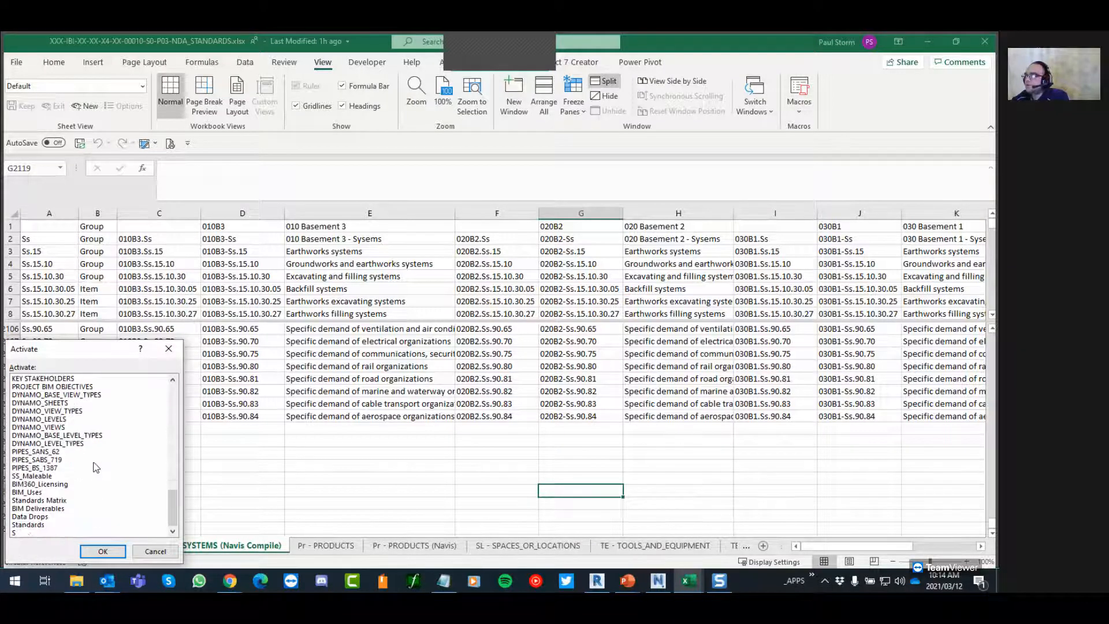
pyautogui.click(28, 525)
pyautogui.click(102, 551)
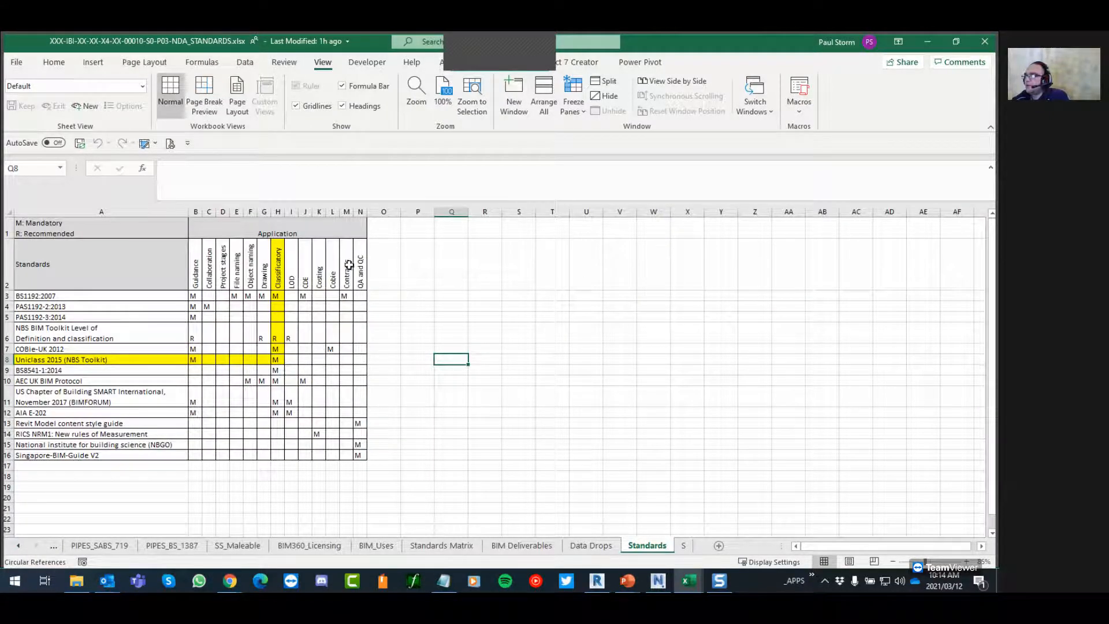
# Examine the standards matrix, comparing the application headings with the mandatory marks and the Uniclass 2015 (NBS Toolkit) row under Classificatory
pyautogui.click(280, 269)
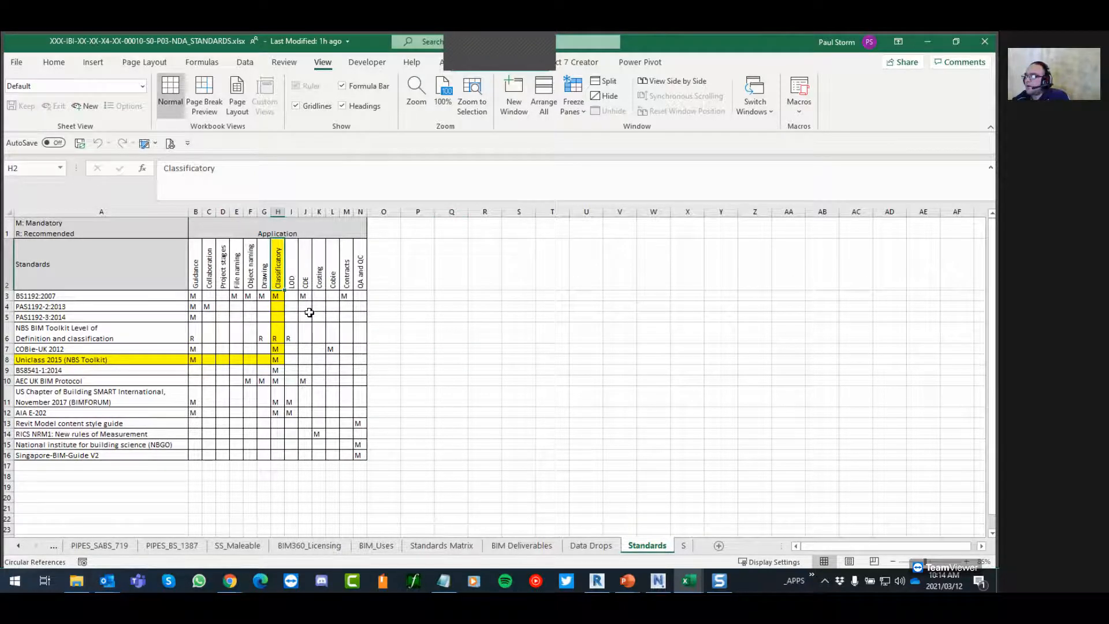
pyautogui.click(52, 360)
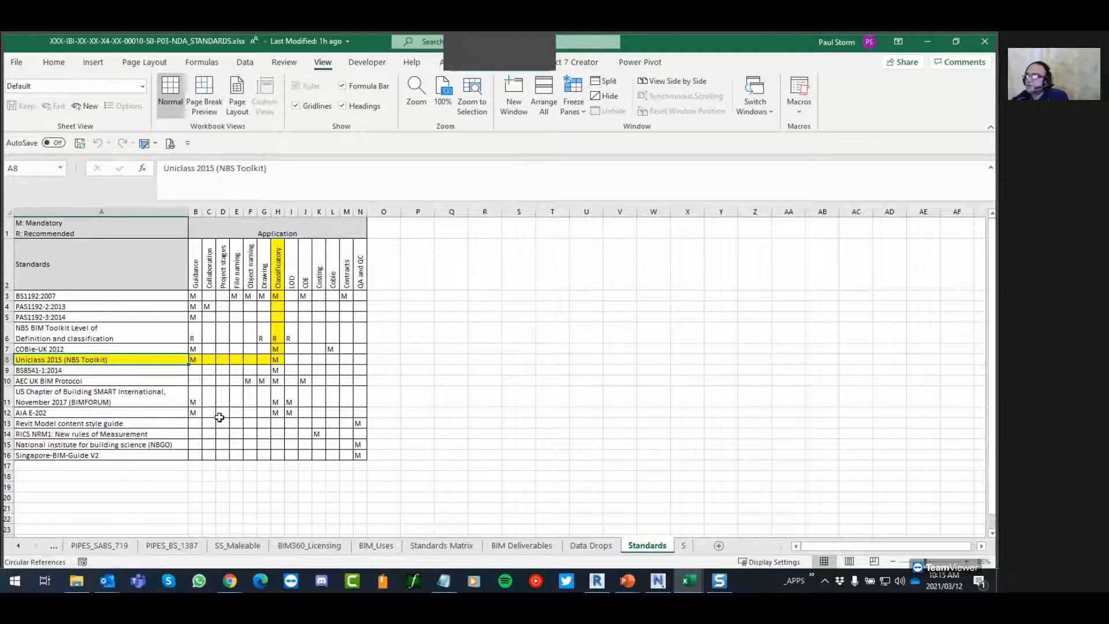
pyautogui.click(358, 281)
pyautogui.click(237, 281)
pyautogui.click(195, 281)
pyautogui.click(223, 276)
pyautogui.click(250, 275)
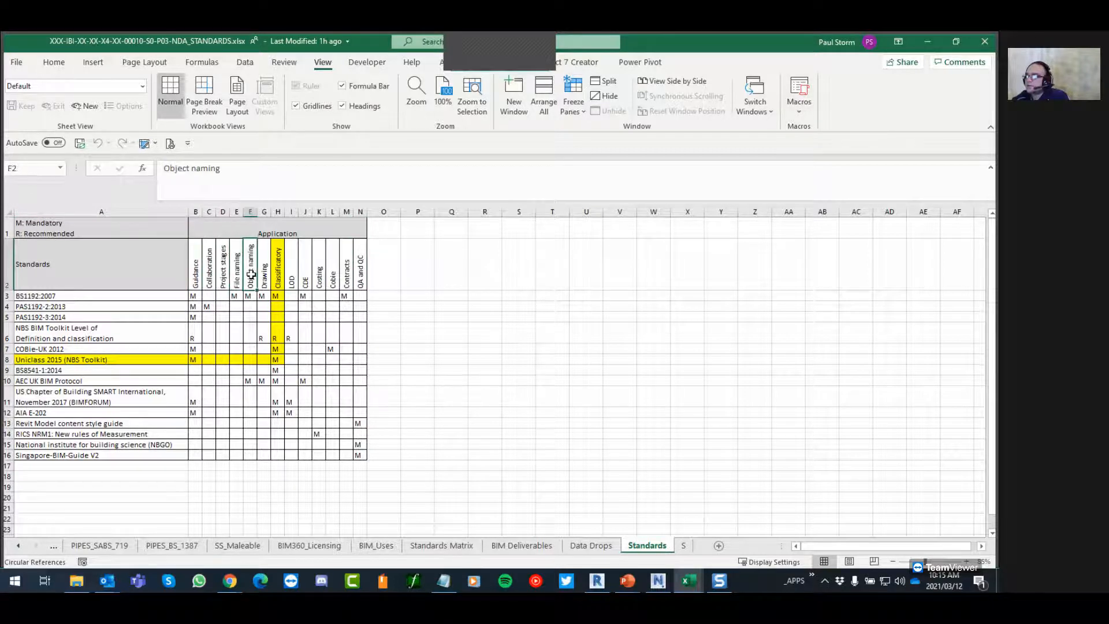
pyautogui.click(358, 452)
pyautogui.click(358, 424)
pyautogui.click(318, 434)
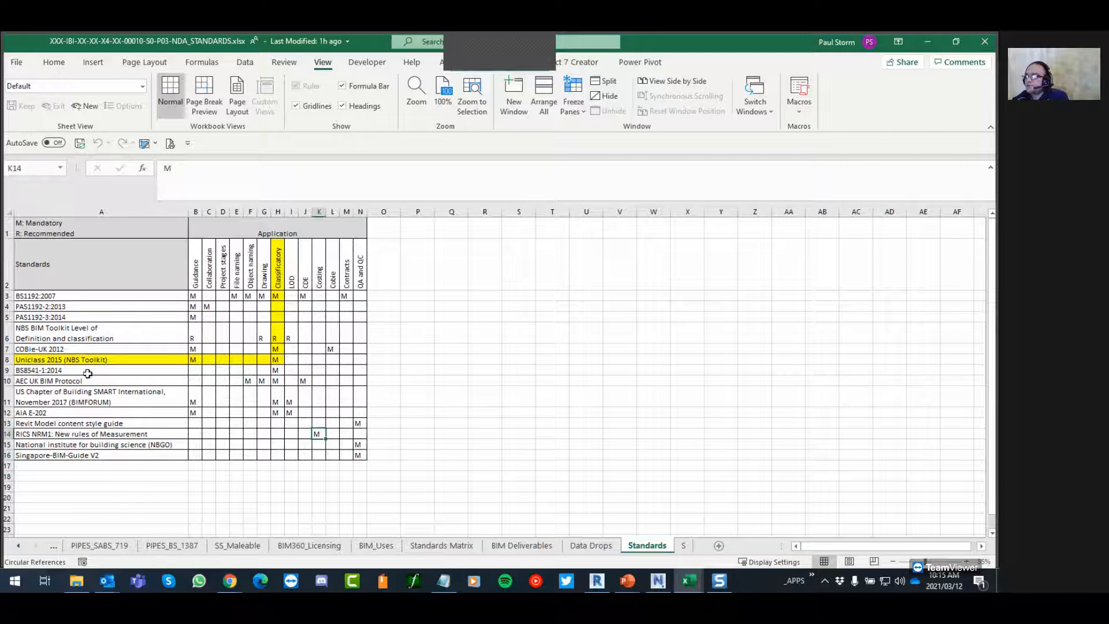
pyautogui.click(58, 359)
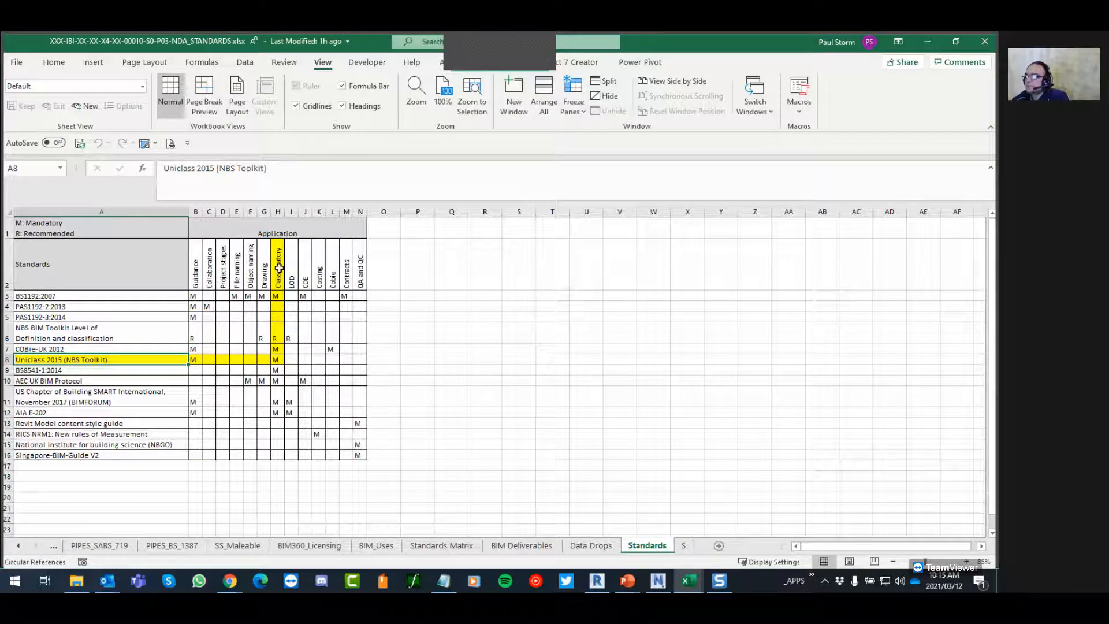
pyautogui.click(275, 361)
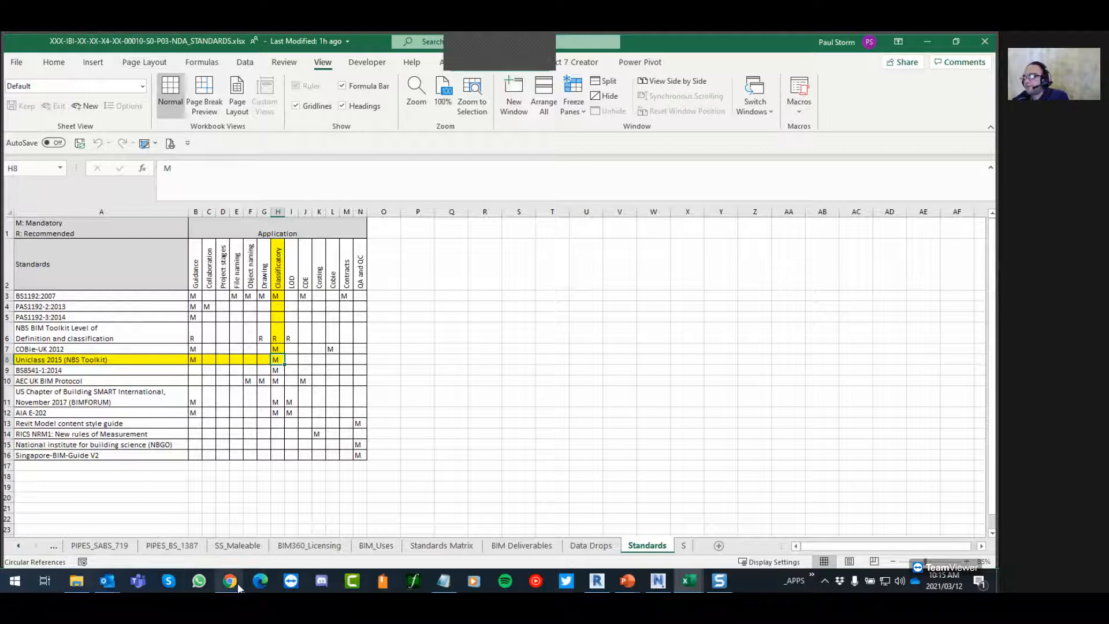
# Switch to Chrome and bring up the NBS Uniclass 2015 web page
pyautogui.moveTo(238, 583)
pyautogui.click(268, 536)
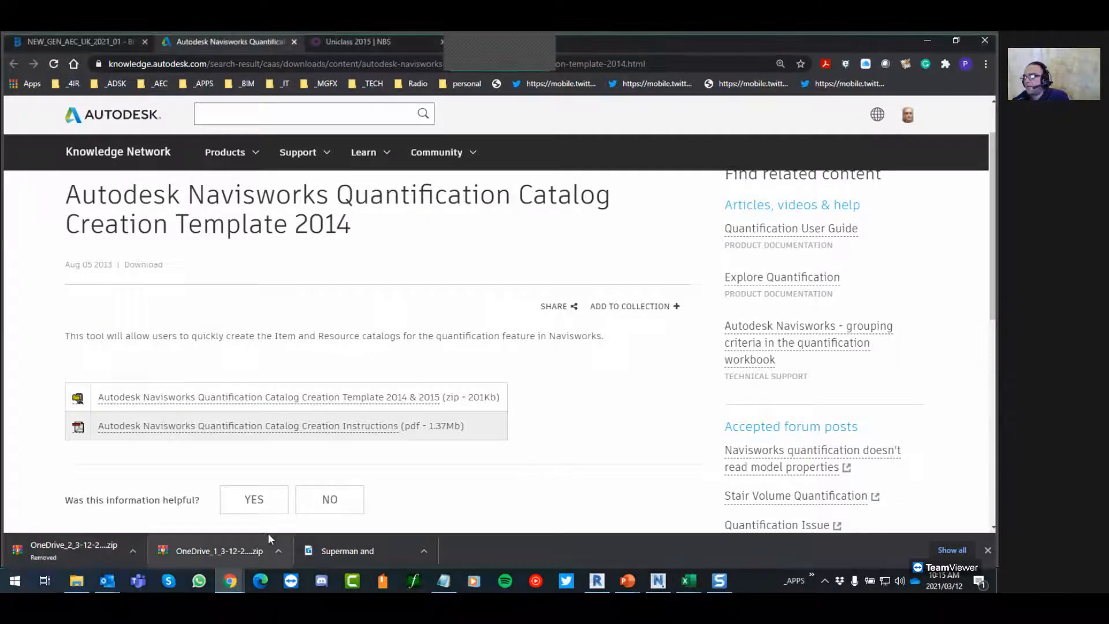
pyautogui.click(369, 40)
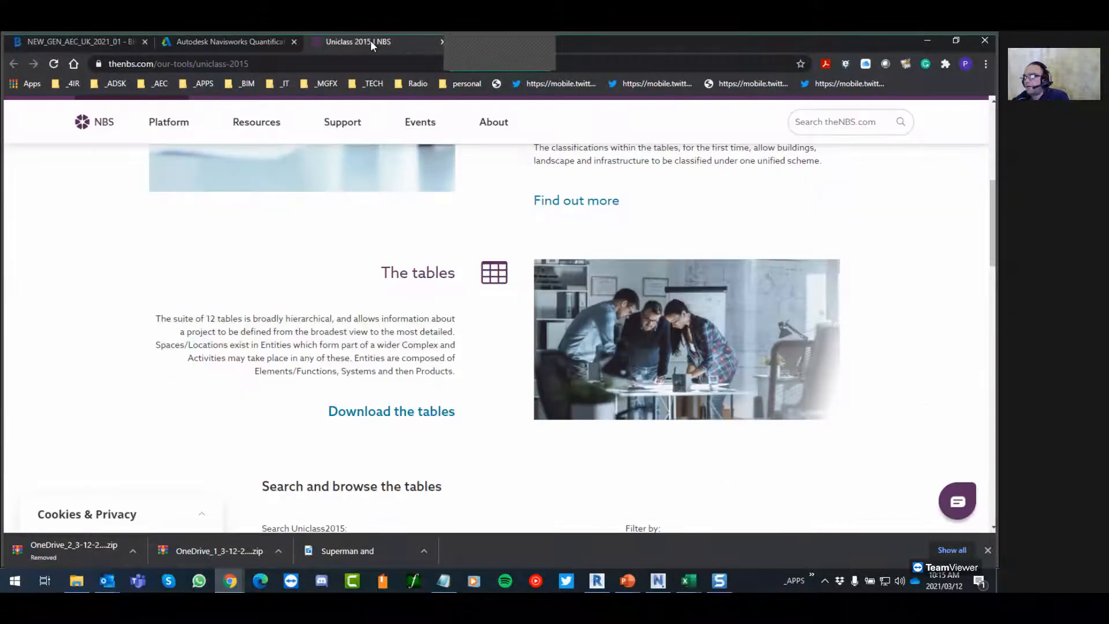
pyautogui.moveTo(343, 122)
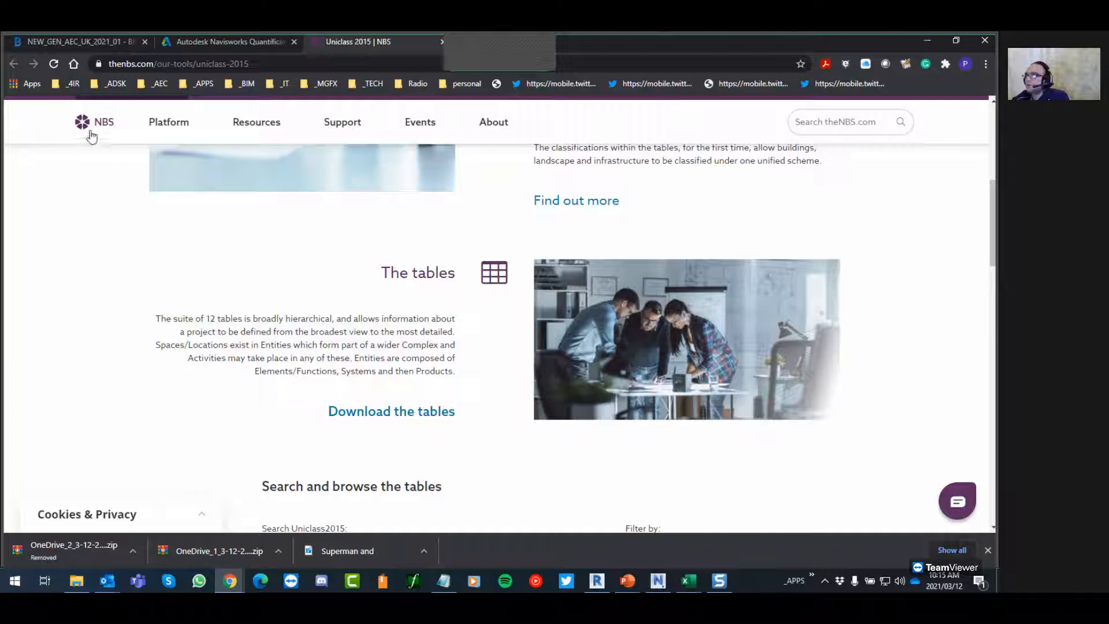
pyautogui.click(109, 127)
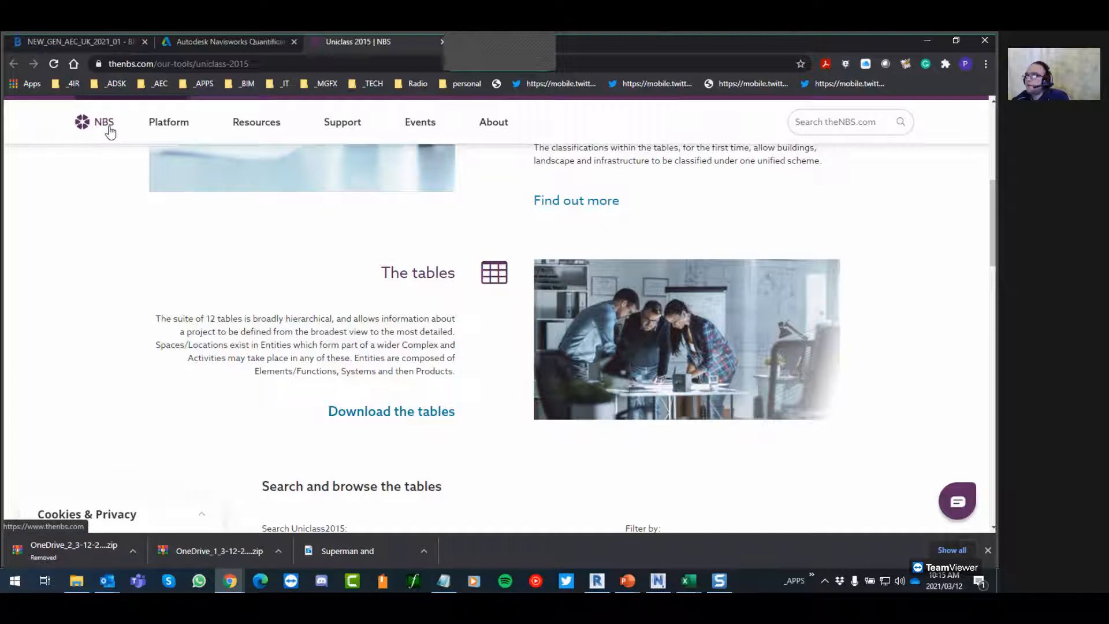
# Review the Uniclass 2015 page's introduction and its list of downloadable classification tables, closing the list without downloading
pyautogui.scroll(6, 127, 200)
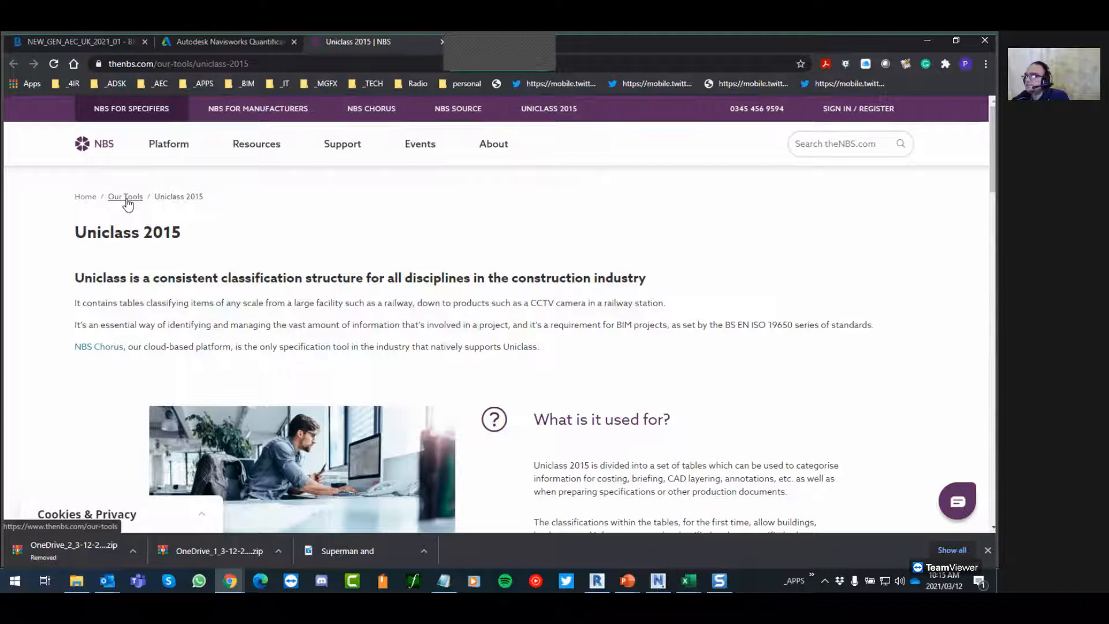
pyautogui.scroll(-6, 127, 205)
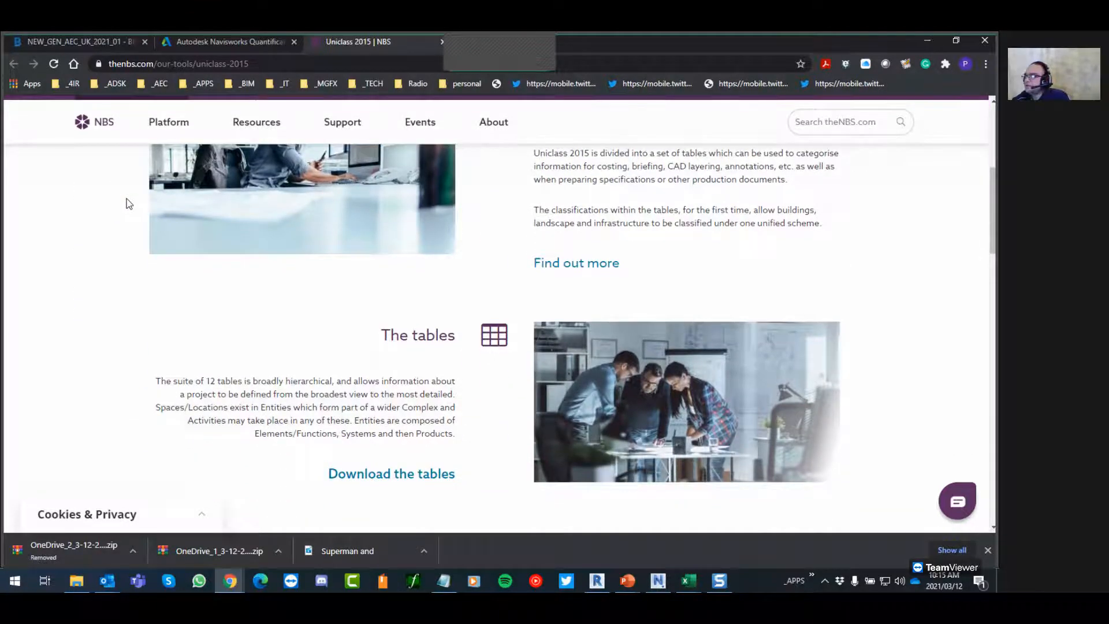
pyautogui.scroll(4, 128, 203)
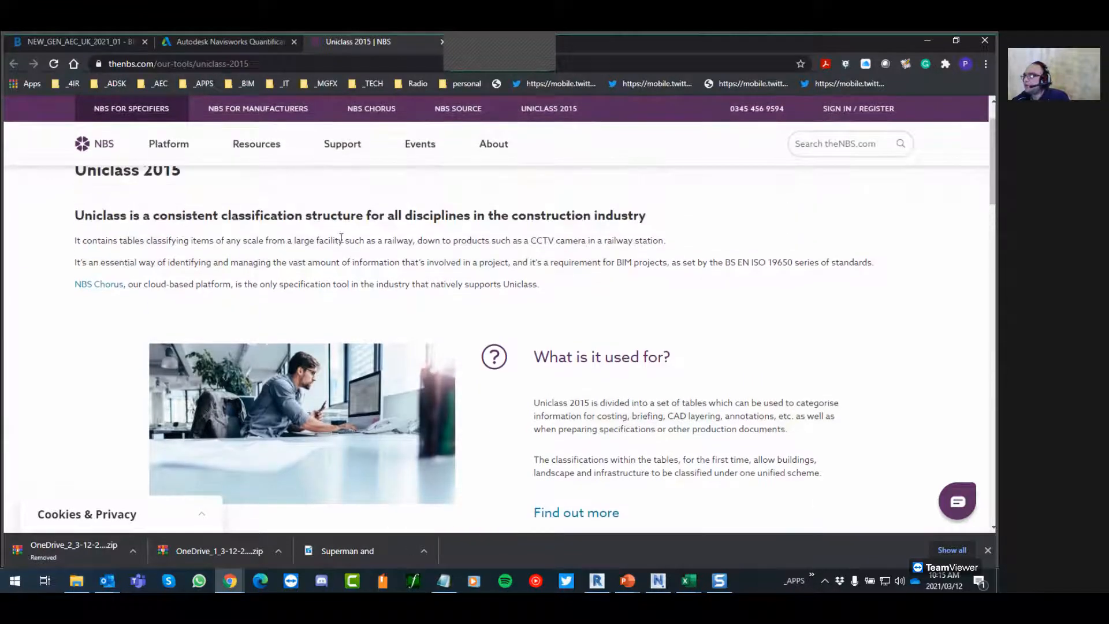
pyautogui.scroll(-4, 341, 238)
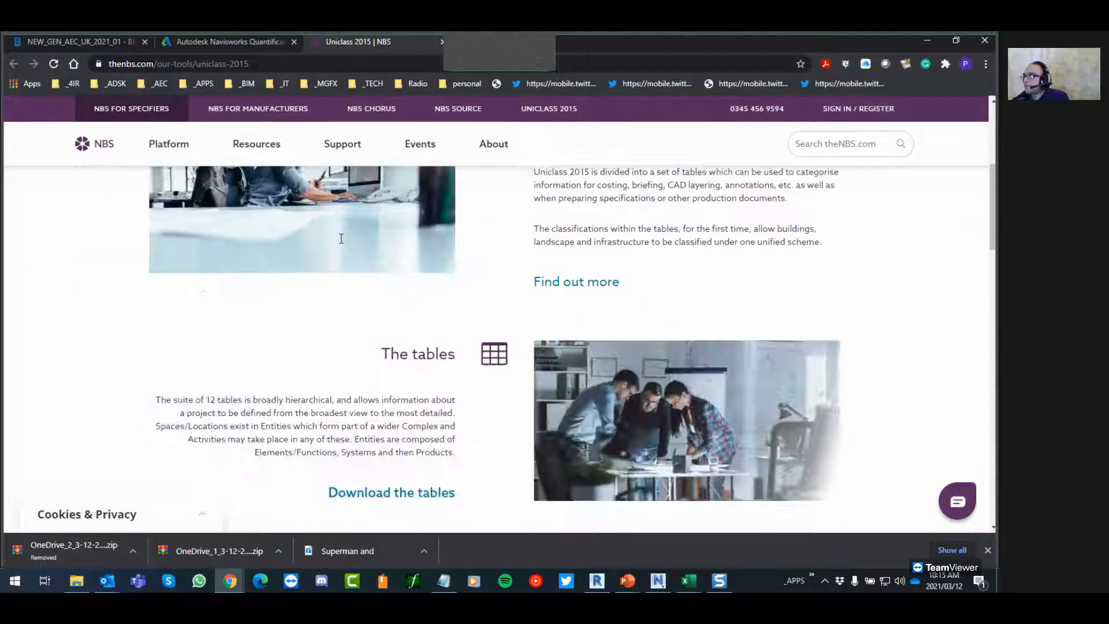
pyautogui.click(407, 477)
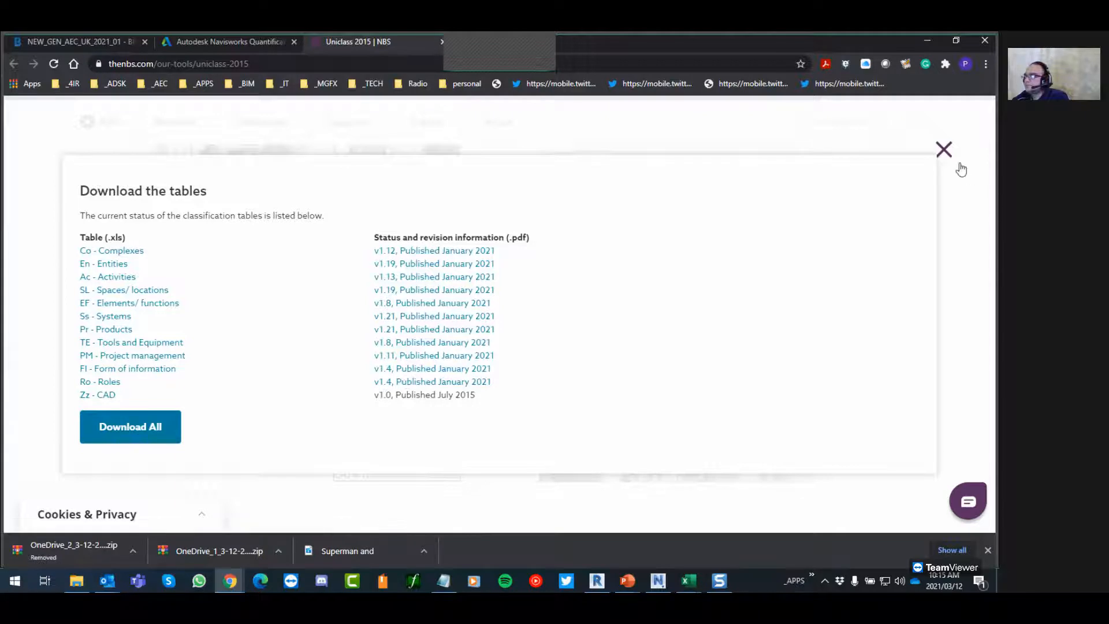
pyautogui.click(946, 151)
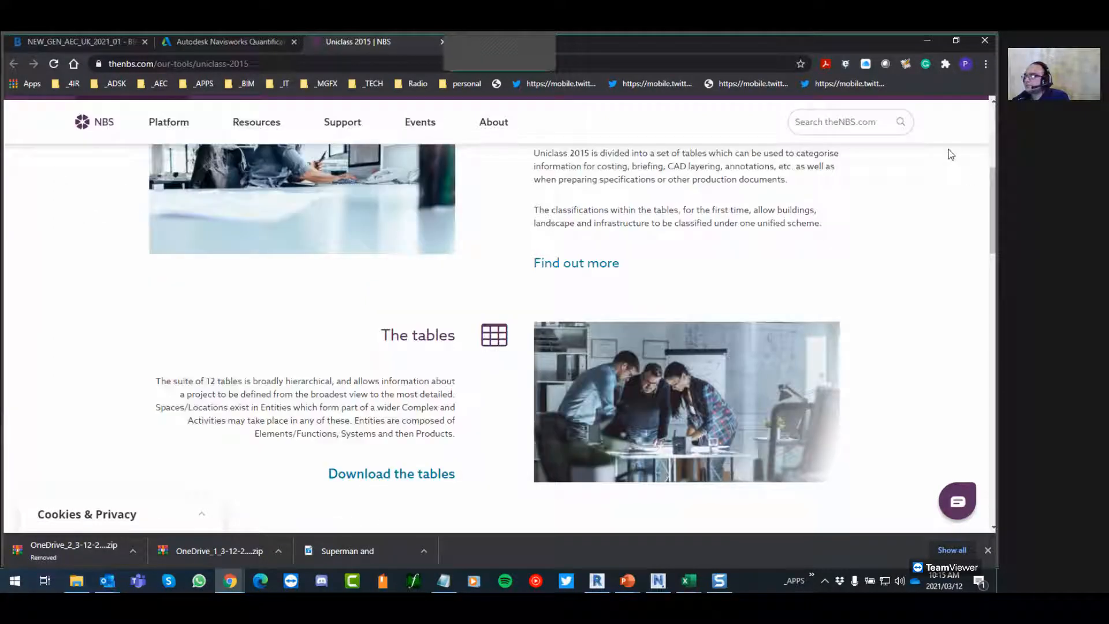
# Return to the NDA_STANDARDS workbook in Excel and activate the Ss - SYSTEMS sheet
pyautogui.click(693, 580)
pyautogui.click(612, 543)
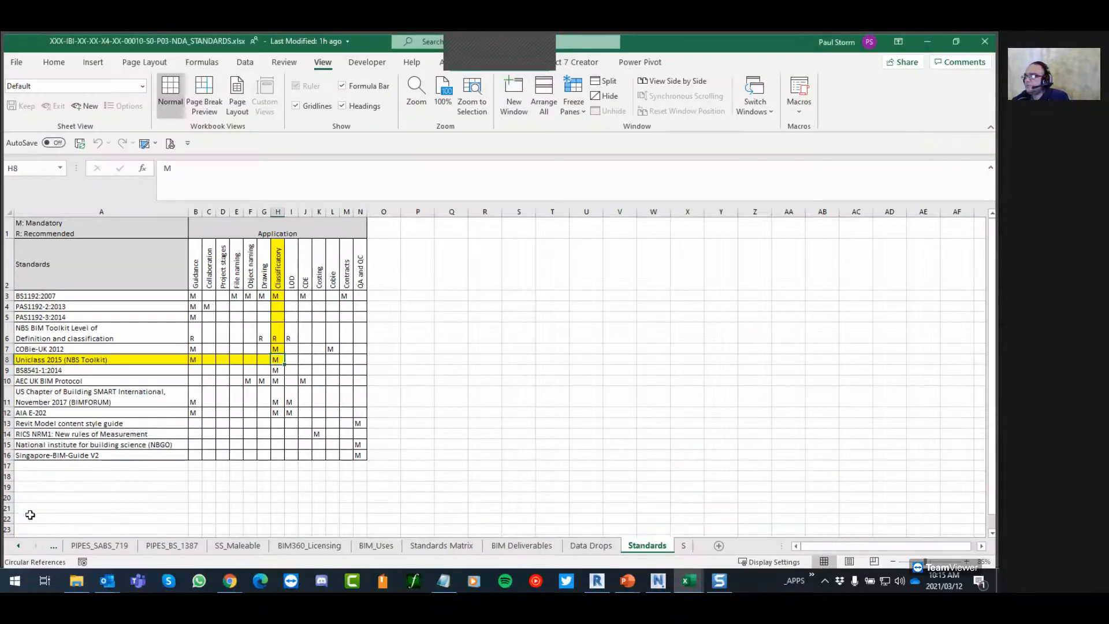
pyautogui.rightClick(18, 548)
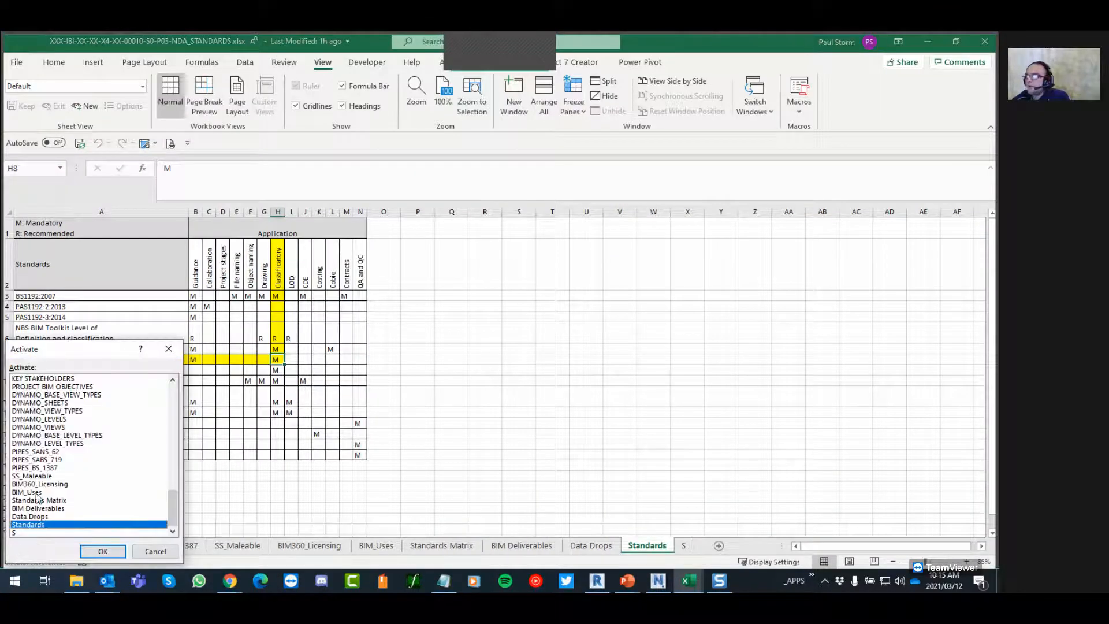
pyautogui.scroll(3, 51, 448)
pyautogui.scroll(2, 51, 449)
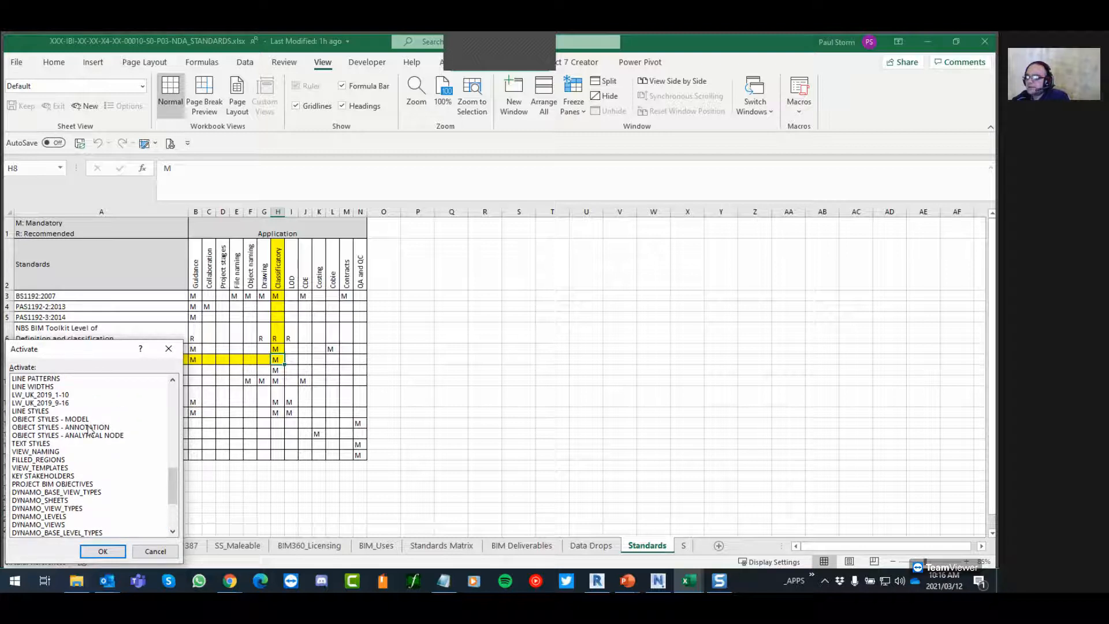
pyautogui.scroll(6, 72, 424)
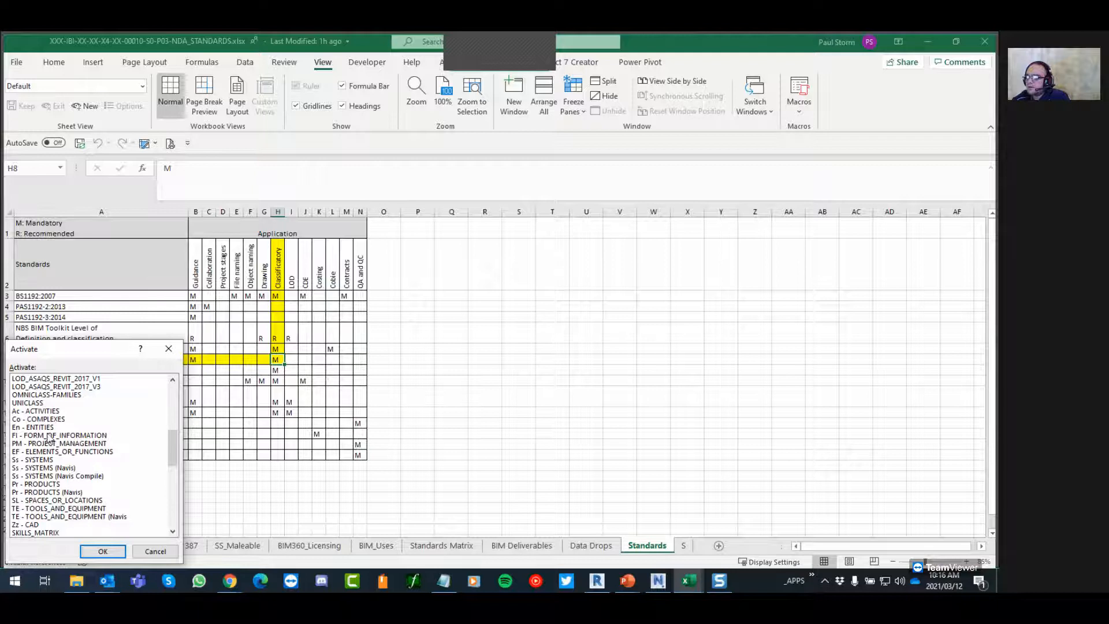
pyautogui.click(40, 460)
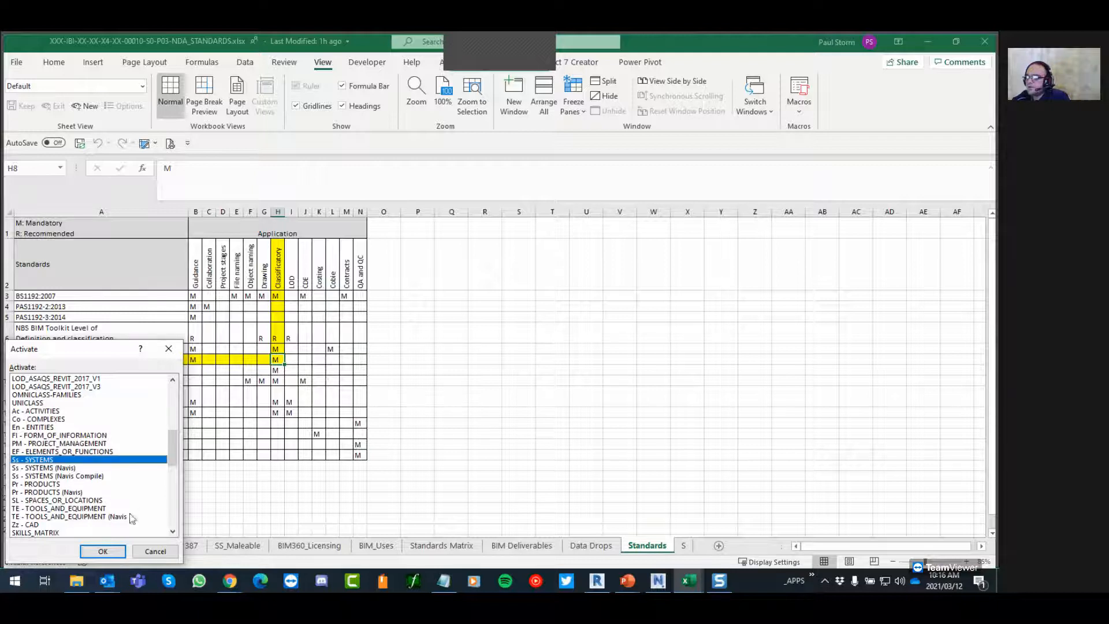
pyautogui.click(102, 551)
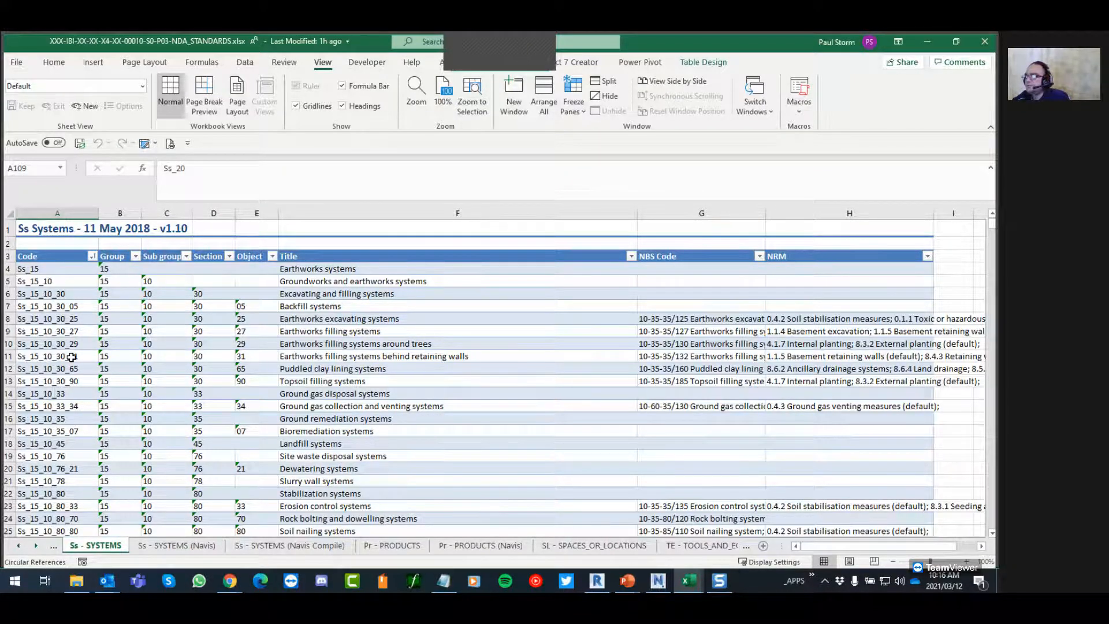
# Examine the Ss - SYSTEMS table's code hierarchy and the underscore separator in the Excavating and filling systems code
pyautogui.scroll(-8, 71, 357)
pyautogui.scroll(-7, 72, 357)
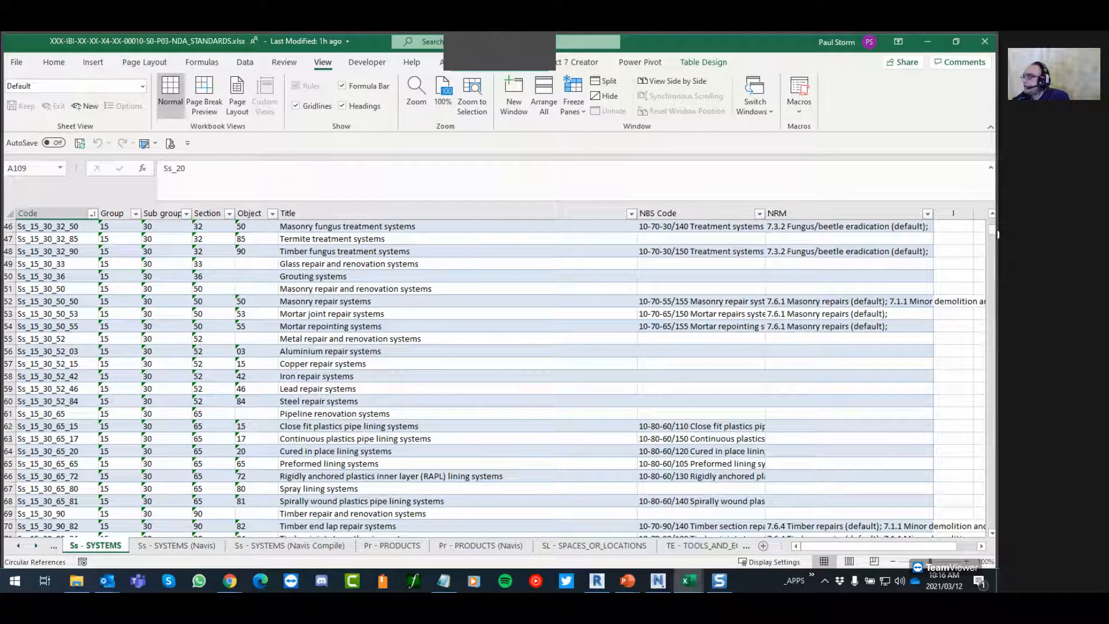
pyautogui.moveTo(992, 232)
pyautogui.mouseDown()
pyautogui.moveTo(981, 405)
pyautogui.moveTo(994, 526)
pyautogui.moveTo(991, 223)
pyautogui.mouseUp()
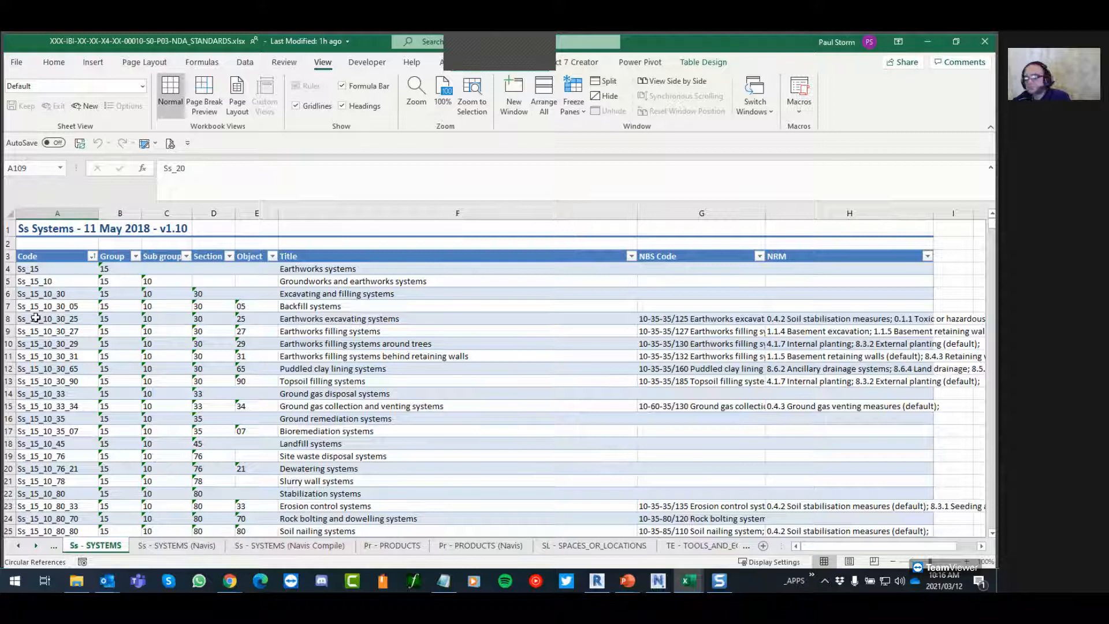
pyautogui.click(38, 294)
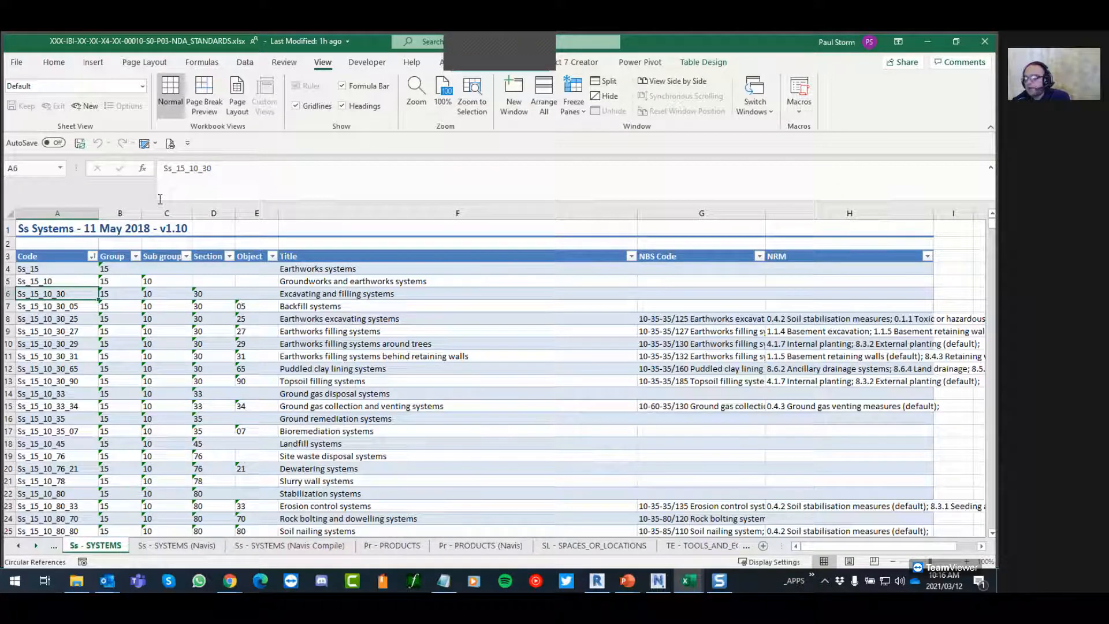
pyautogui.click(174, 168)
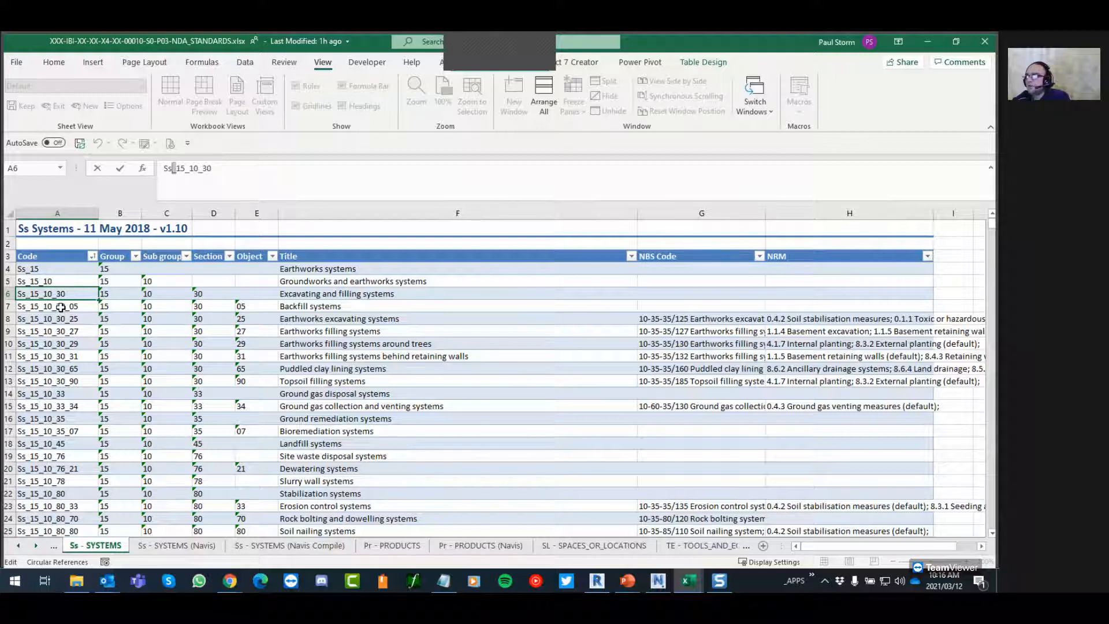
pyautogui.click(61, 307)
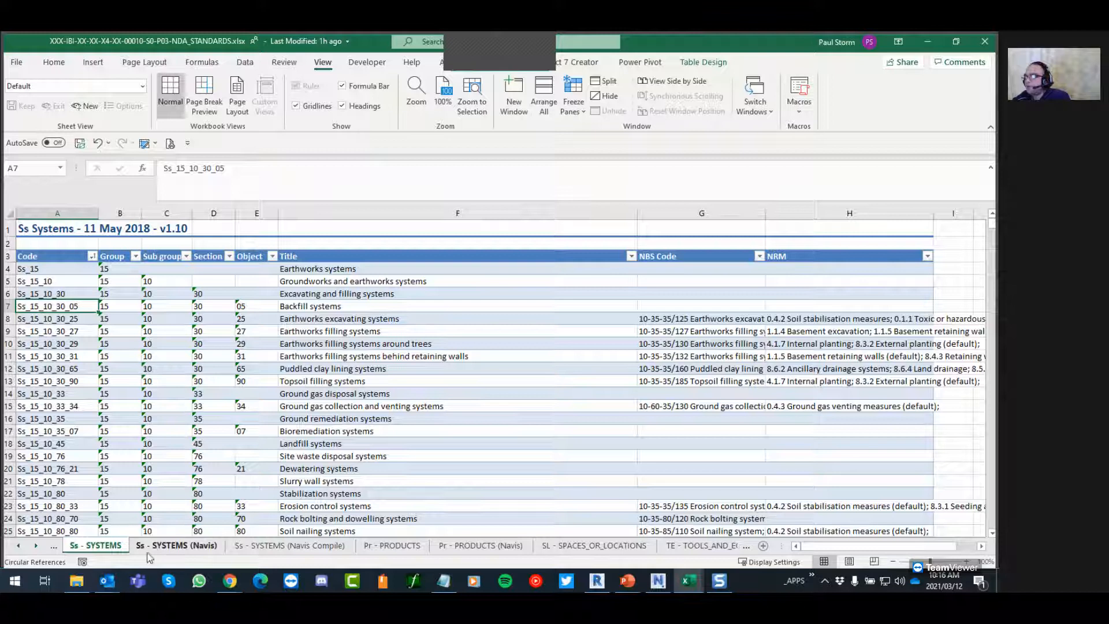
# Open the Ss - SYSTEMS (Navis) sheet and inspect the dotted-code formula, the Group/Item formula and the Title column
pyautogui.click(170, 546)
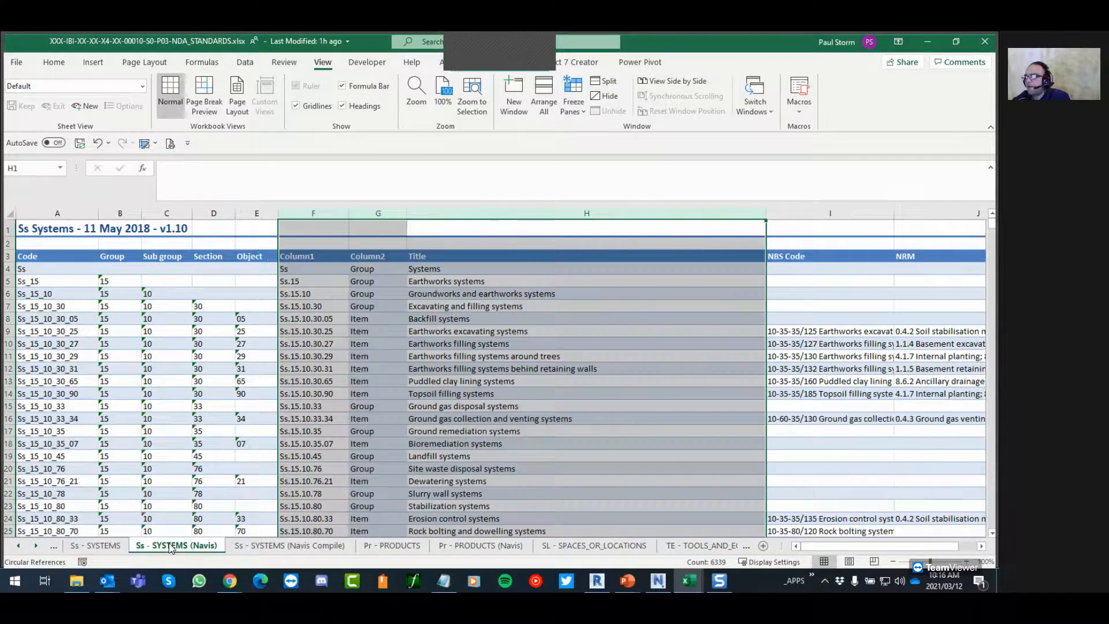
pyautogui.click(302, 334)
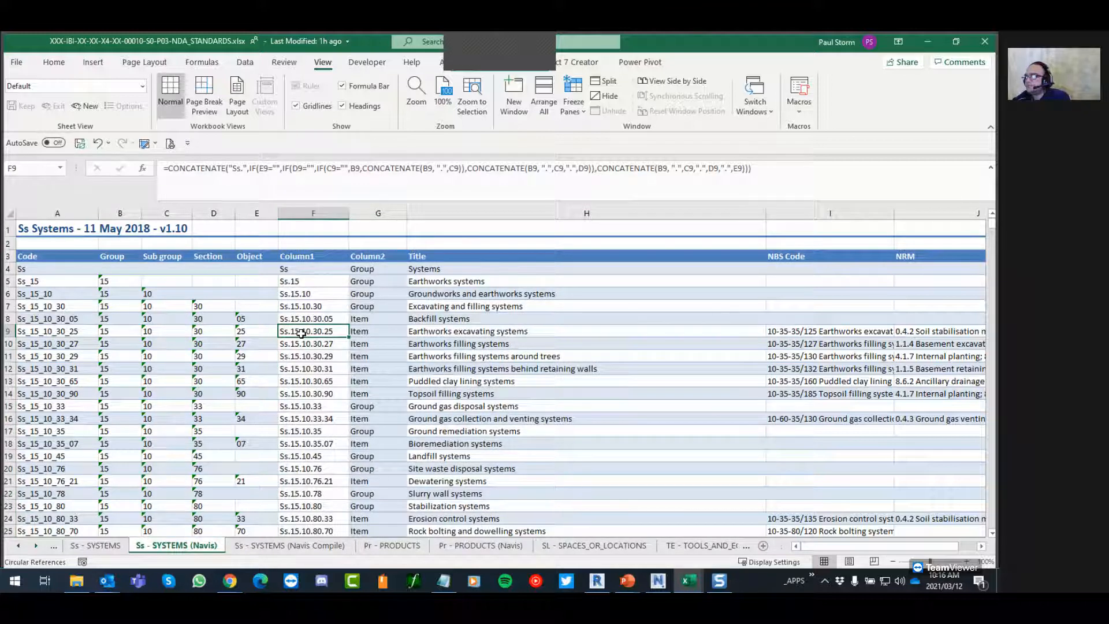
pyautogui.click(369, 268)
pyautogui.click(375, 281)
pyautogui.click(384, 304)
pyautogui.click(382, 319)
pyautogui.click(383, 329)
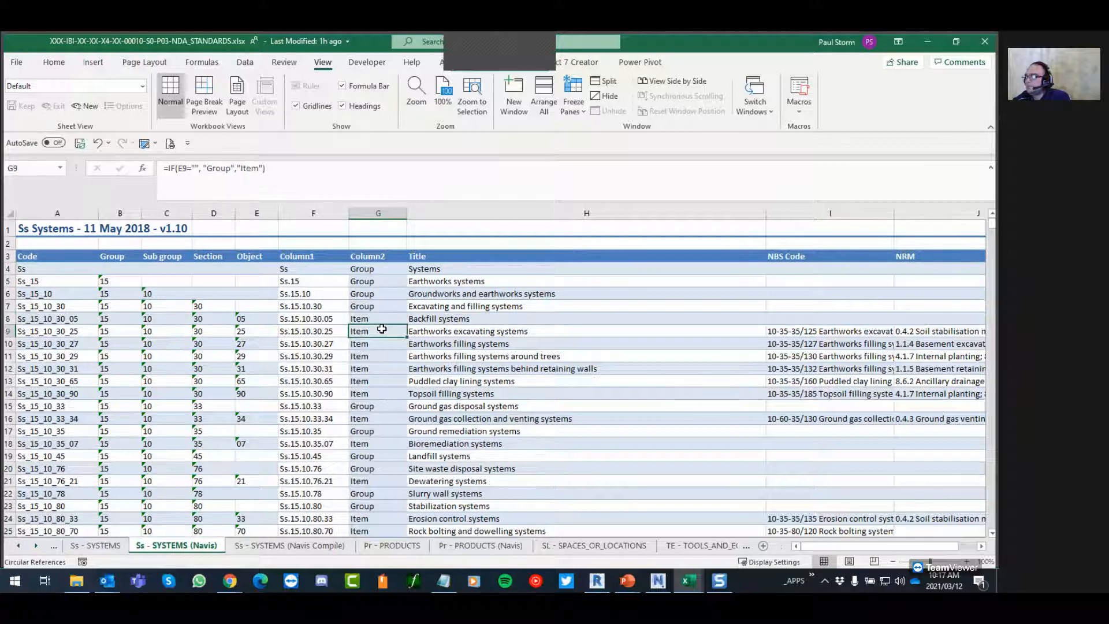
pyautogui.click(465, 282)
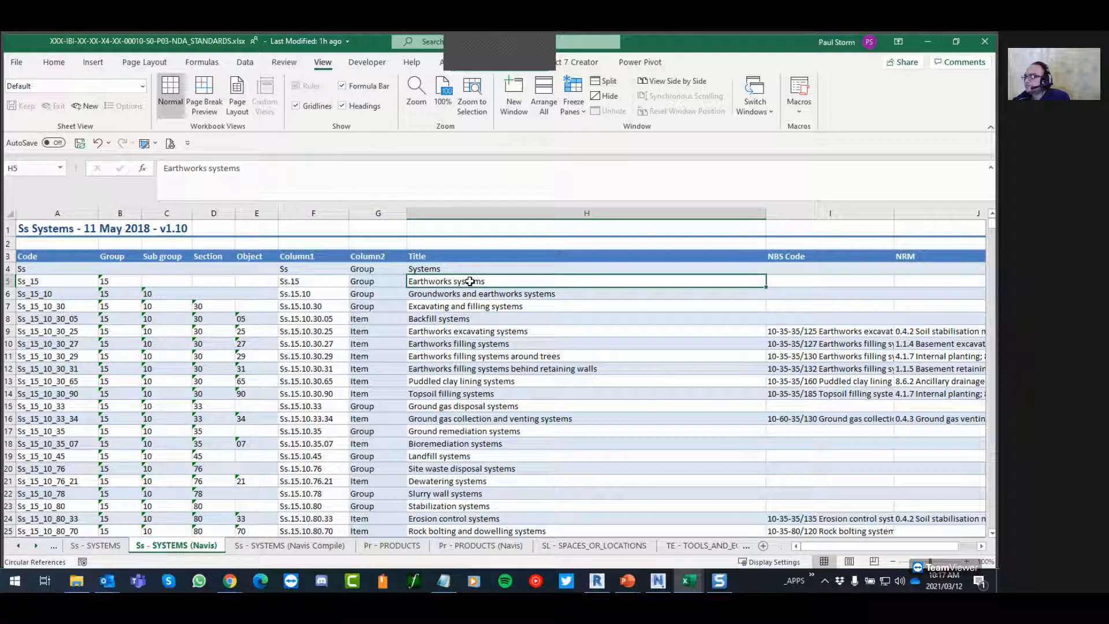
# Open the Ss - SYSTEMS (Navis Compile) sheet and inspect the 010B3 level prefix, its Basement 3 name and the header row
pyautogui.click(281, 546)
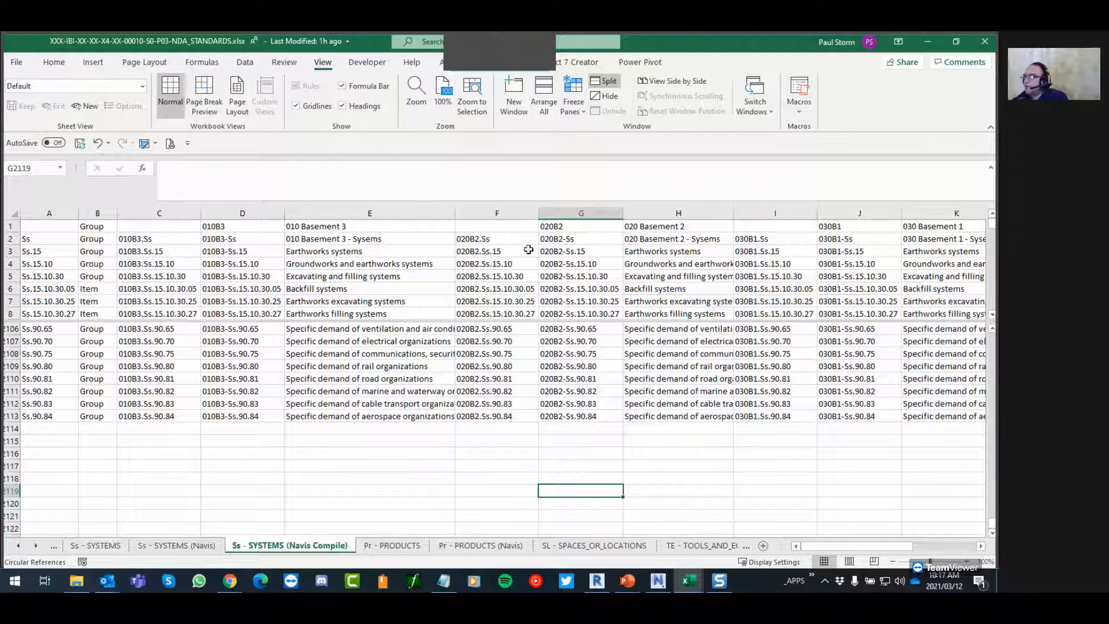
pyautogui.click(262, 231)
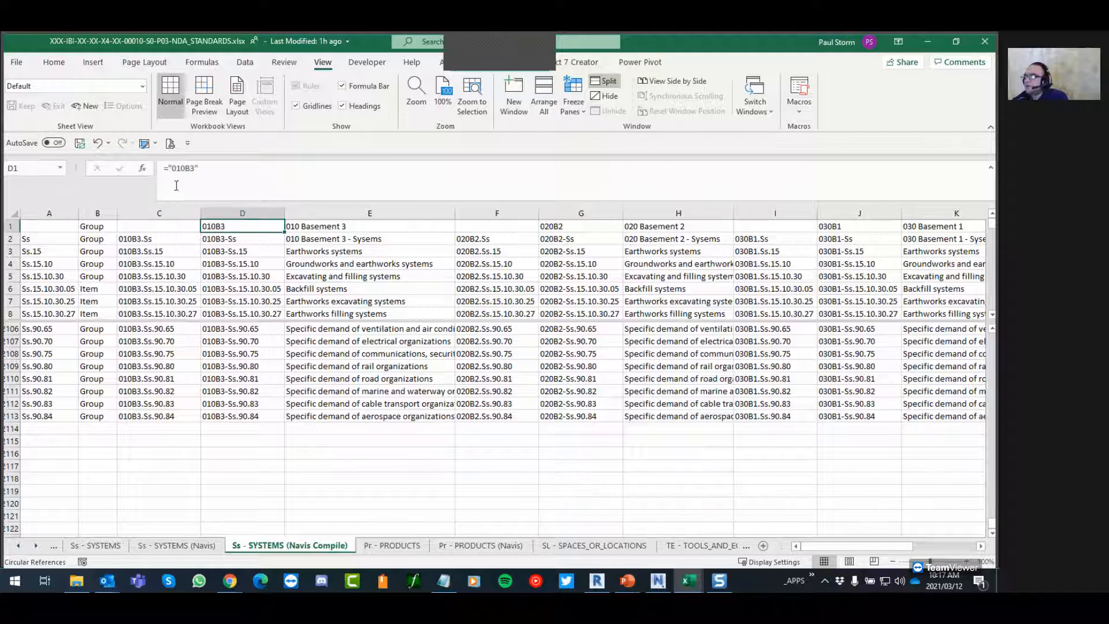
pyautogui.click(182, 168)
pyautogui.doubleClick(180, 168)
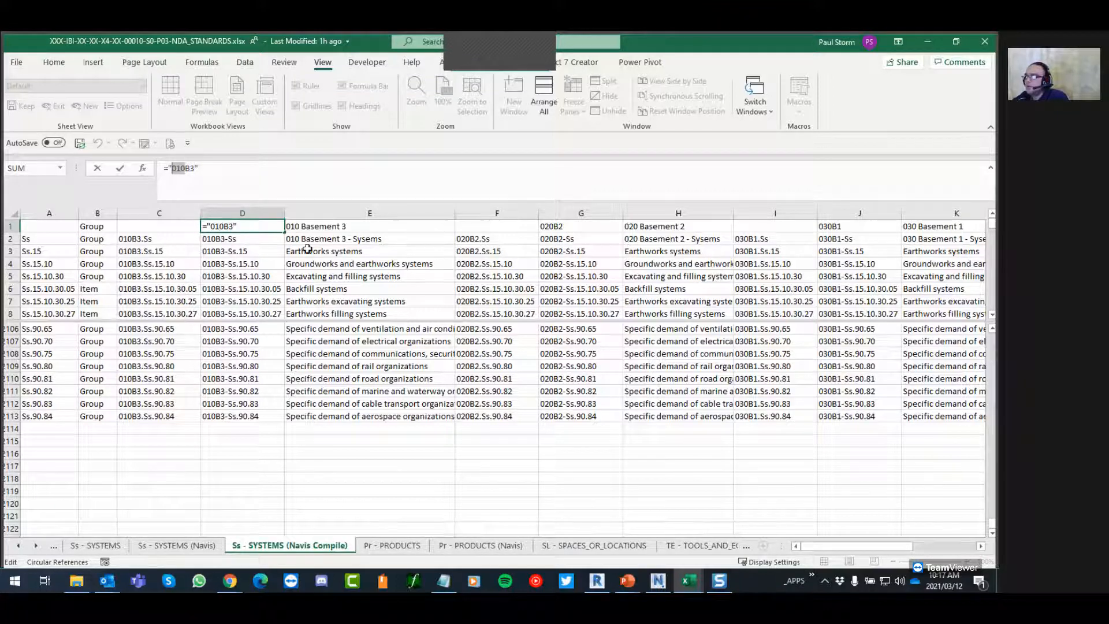
pyautogui.press('Escape')
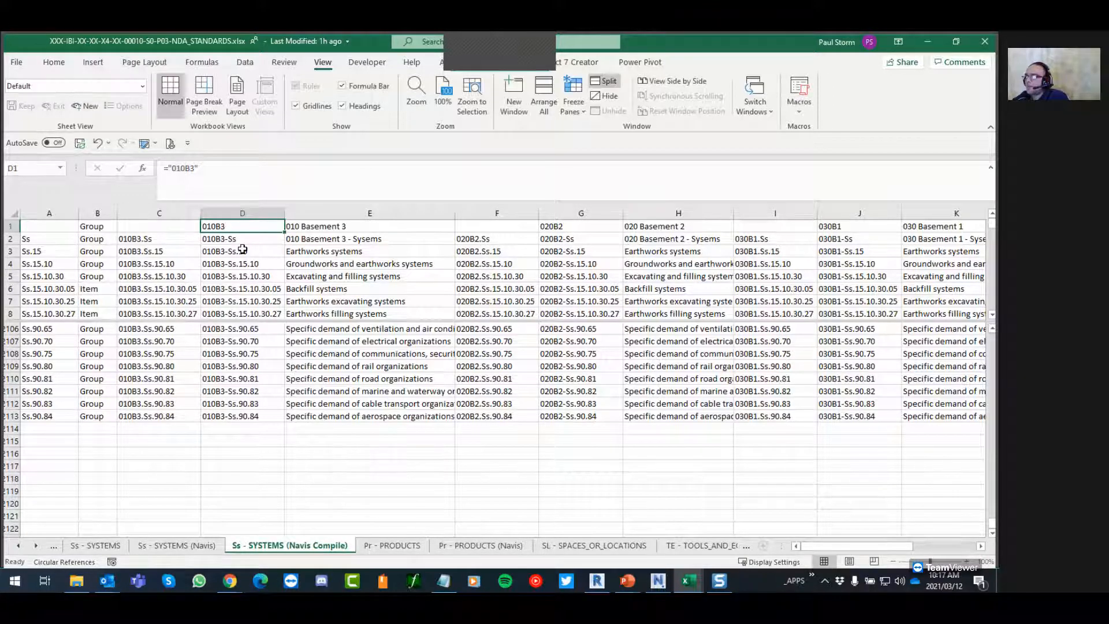
pyautogui.click(314, 228)
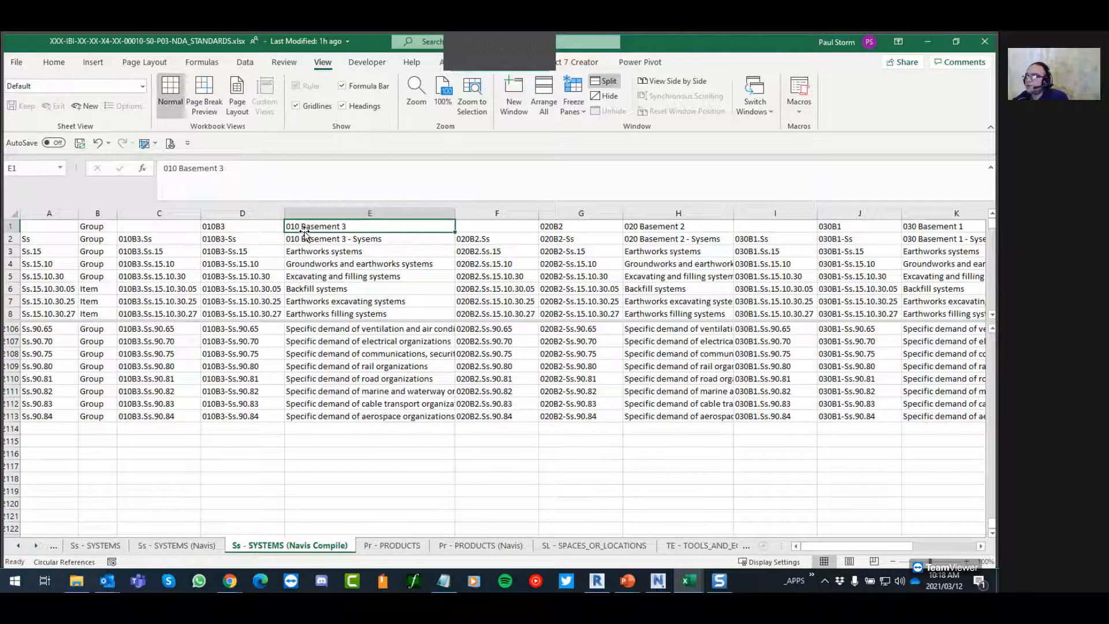
pyautogui.click(11, 226)
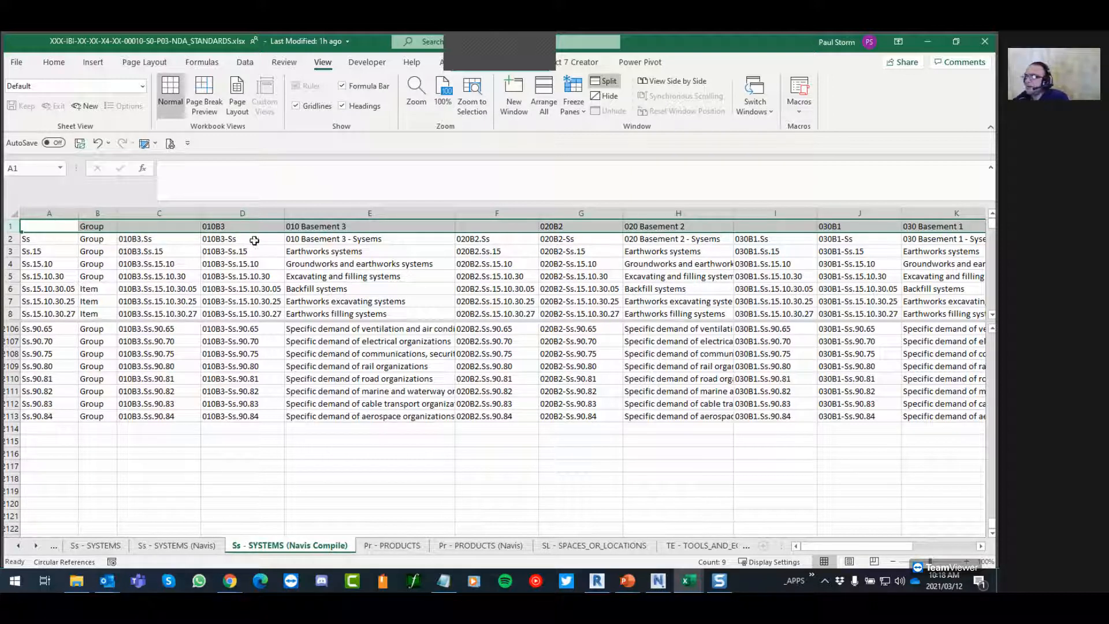
# Highlight cells D2:E2, the Basement 3 systems code and title, in yellow and inspect the code's CONCATENATE formula
pyautogui.moveTo(254, 240); pyautogui.dragTo(303, 238)
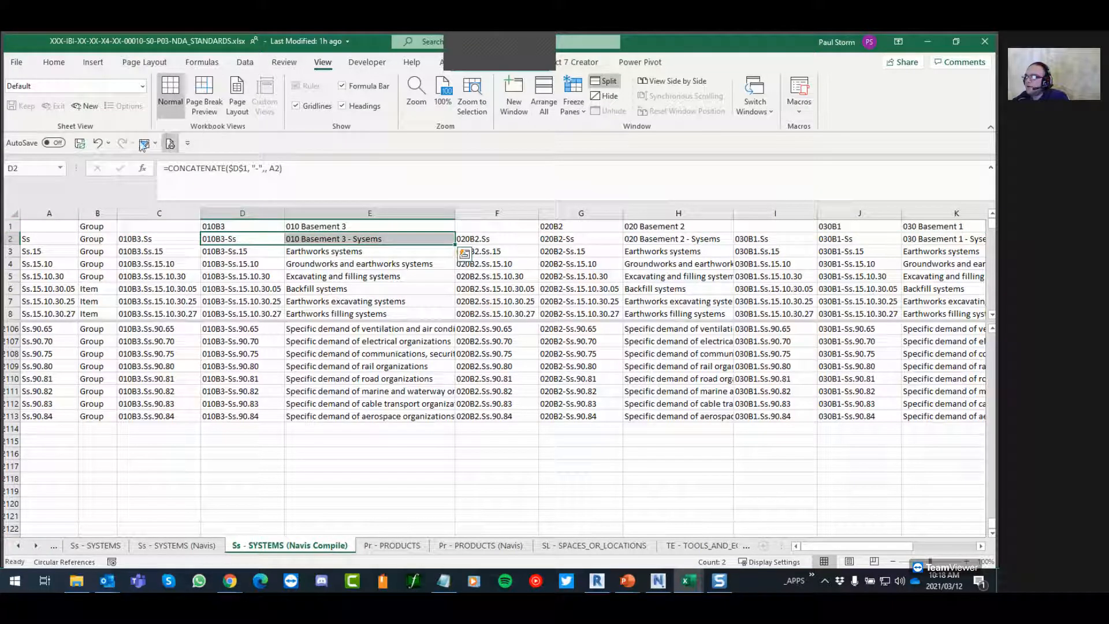
pyautogui.click(54, 62)
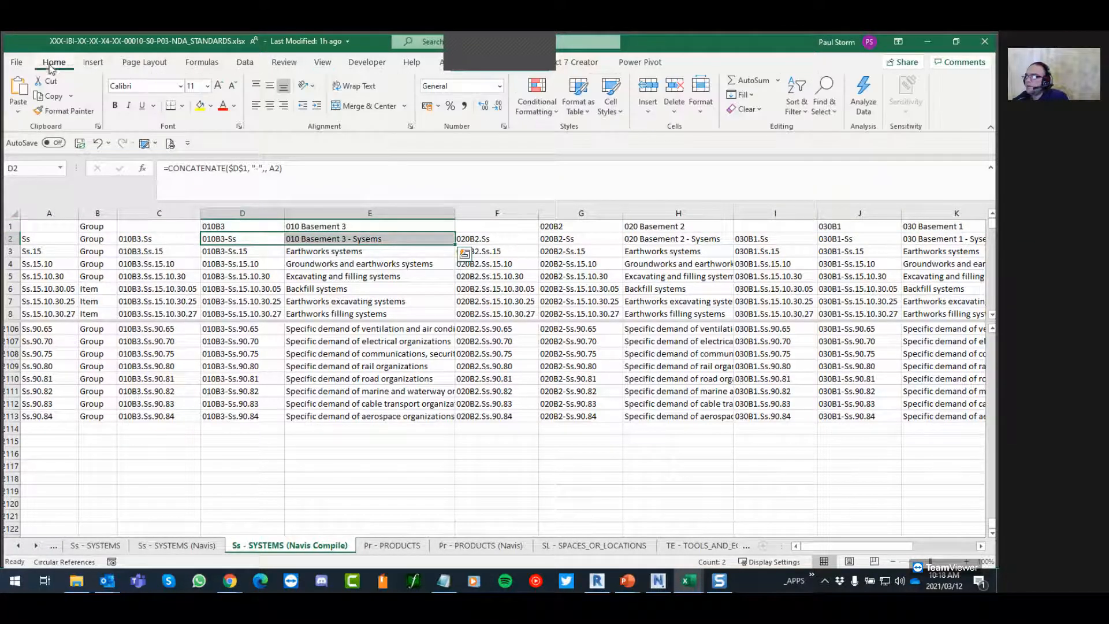
pyautogui.click(200, 106)
pyautogui.click(368, 252)
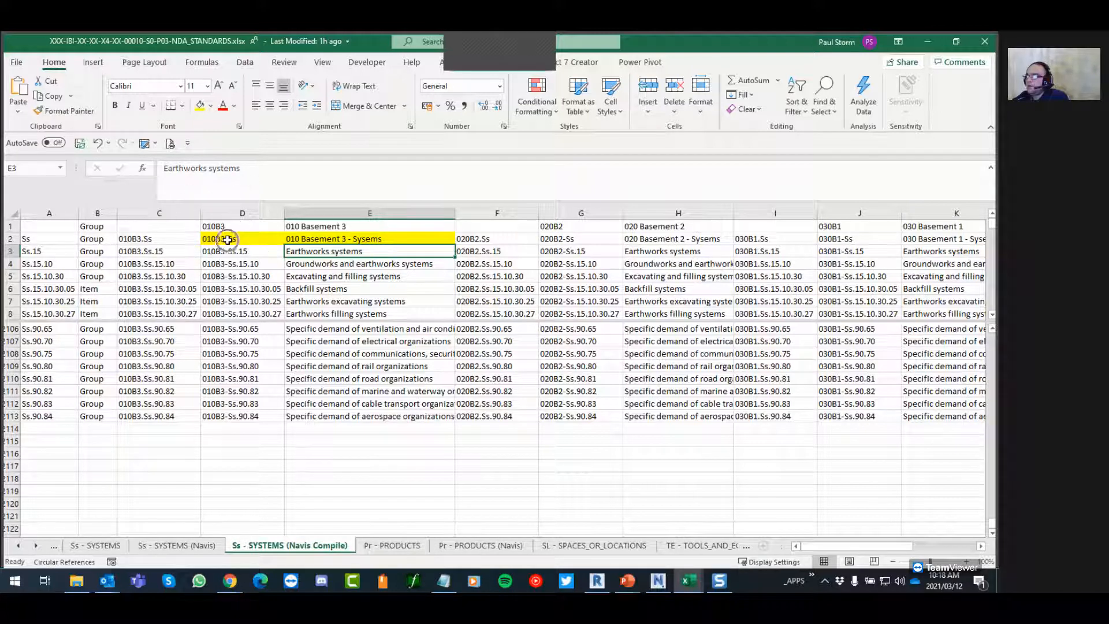
pyautogui.click(221, 239)
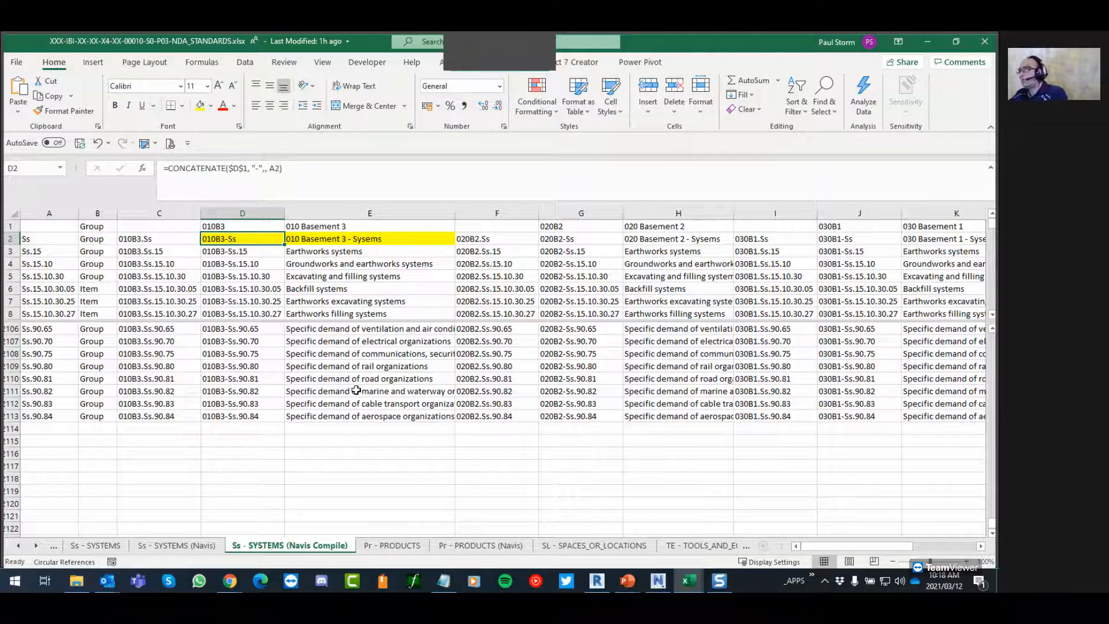
# Switch to Navisworks to check the model's levels in the selection tree, and return to the NDA_STANDARDS workbook in Excel
pyautogui.click(657, 581)
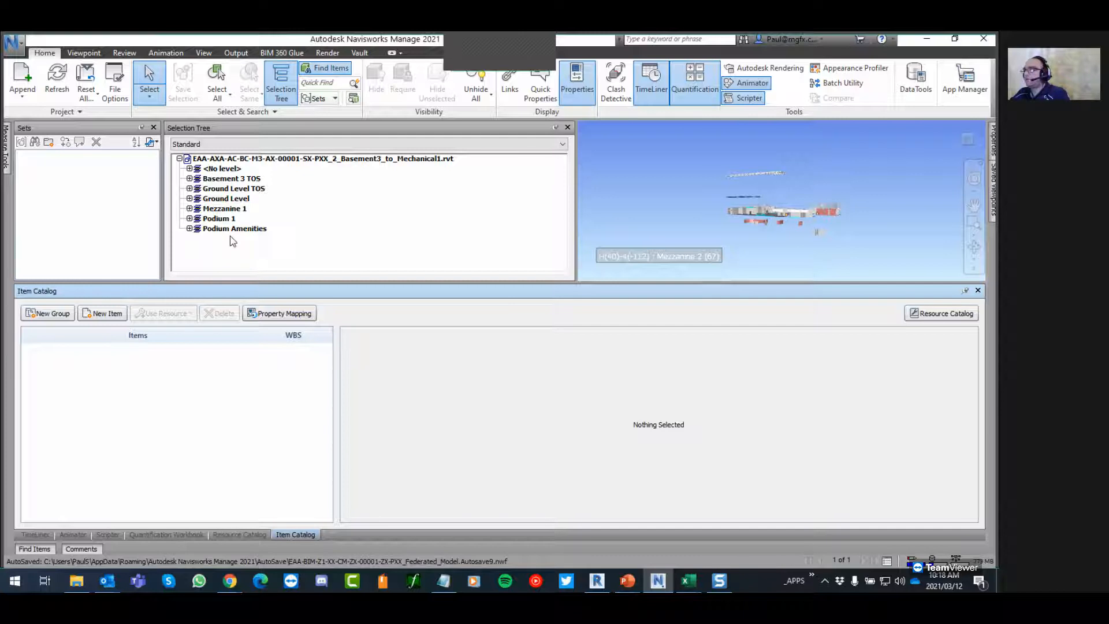
pyautogui.moveTo(678, 589)
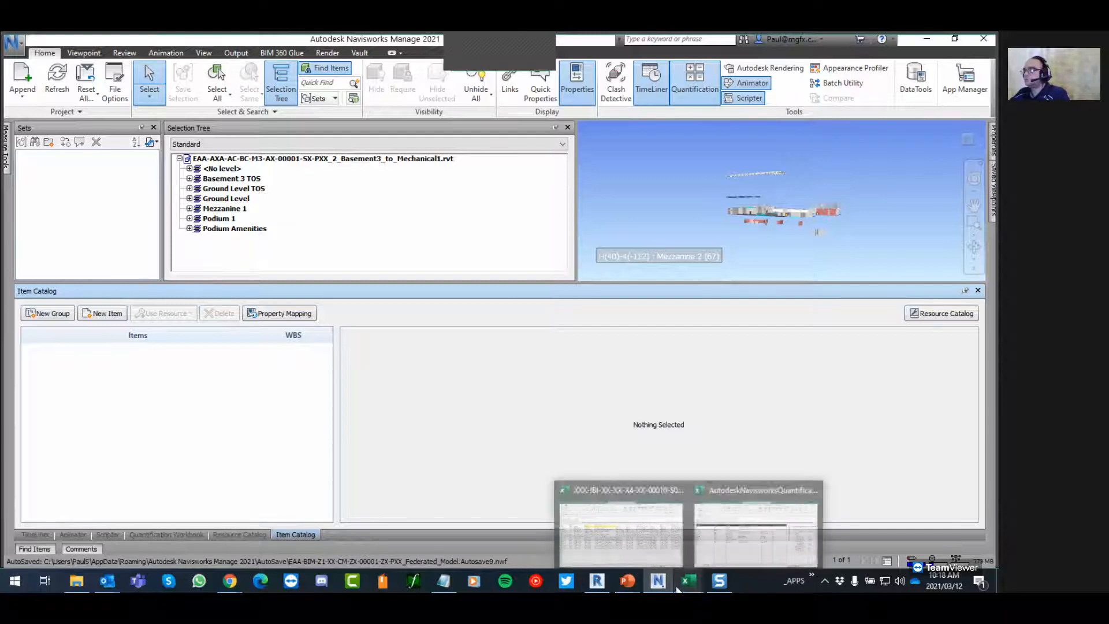
pyautogui.click(601, 523)
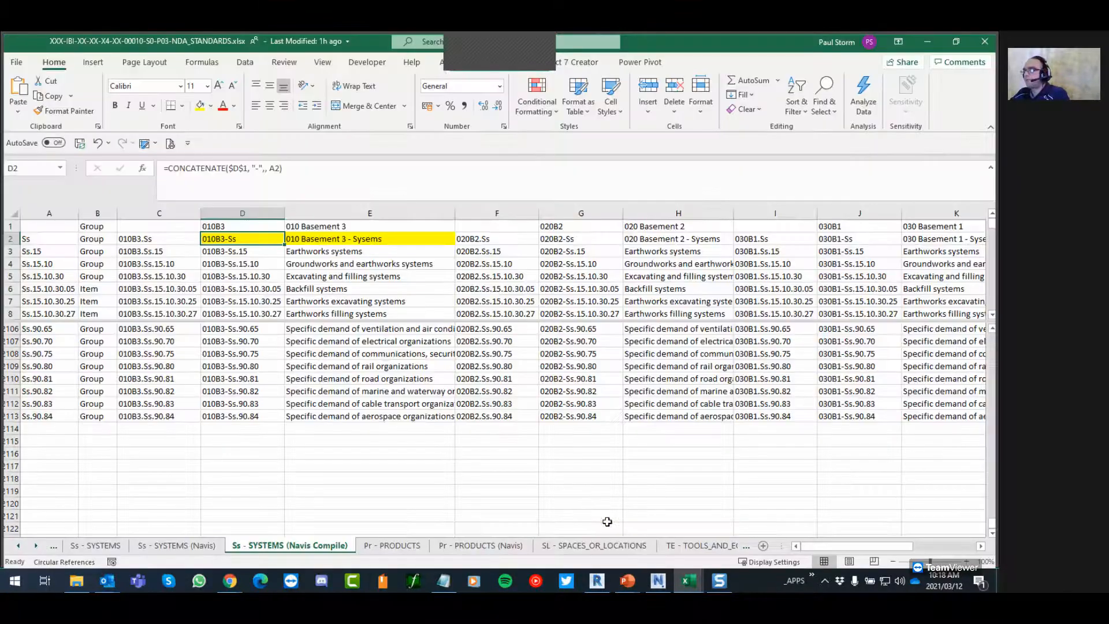
# Activate the LEVEL sheet and inspect the Level column and the level code and placeholder for Basement_3
pyautogui.rightClick(17, 549)
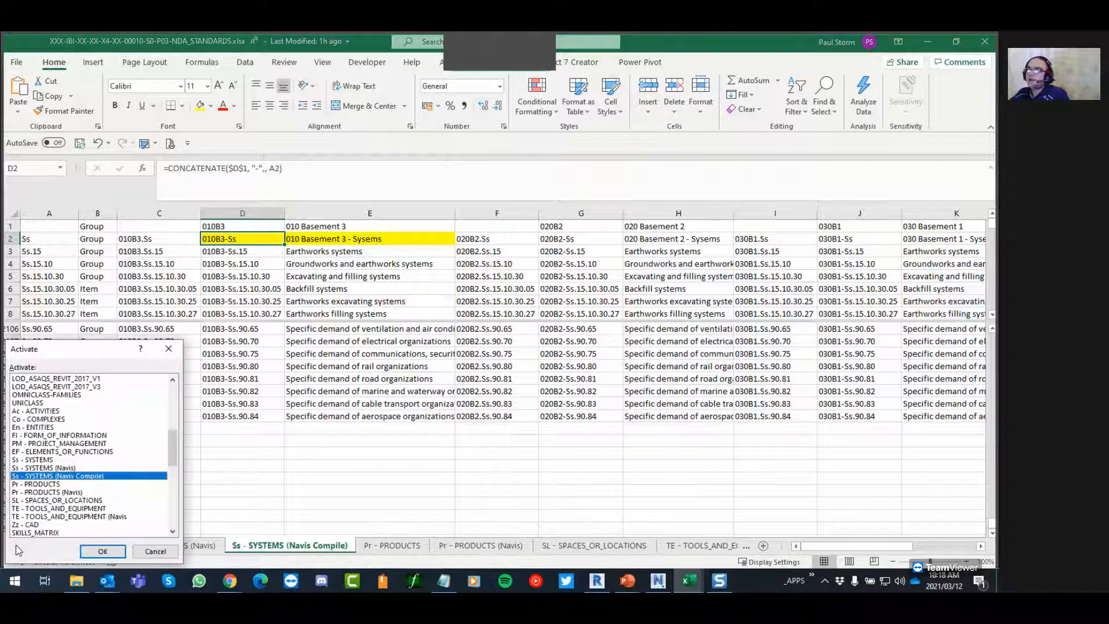
pyautogui.scroll(8, 41, 434)
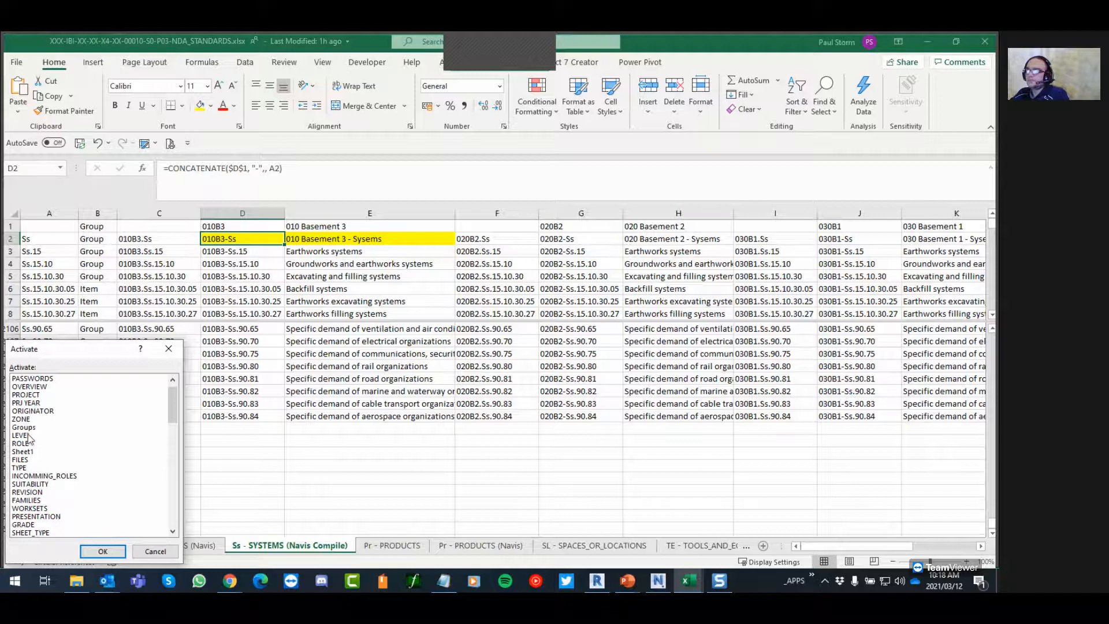
pyautogui.doubleClick(25, 436)
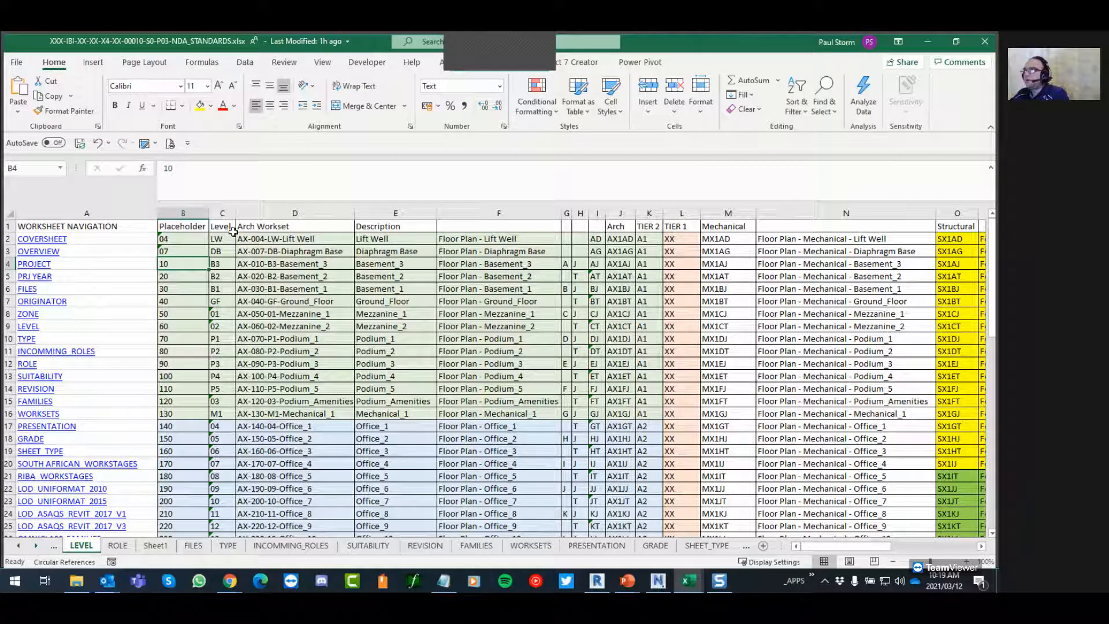
pyautogui.click(222, 213)
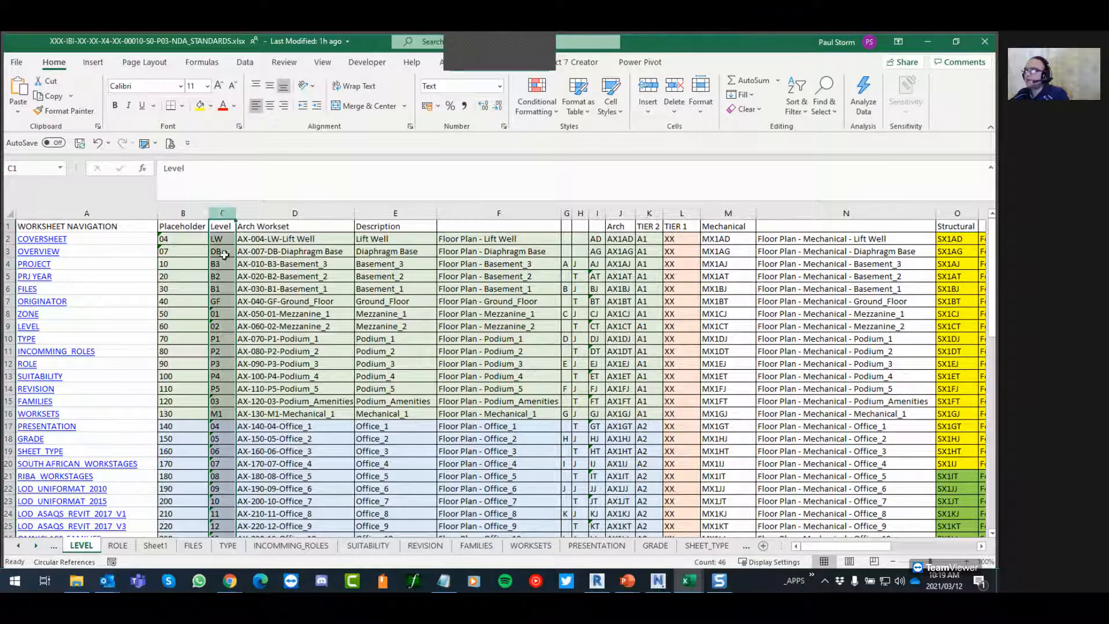
pyautogui.click(223, 264)
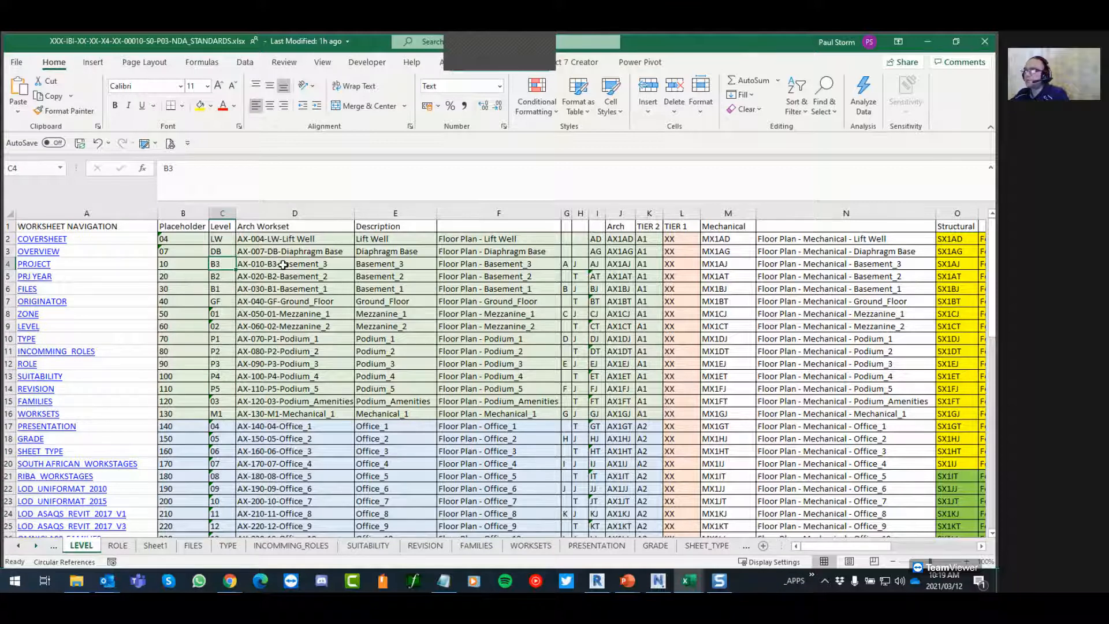
pyautogui.click(187, 265)
# Review the level groupings by selecting the A1 and A2 tier rows from Placeholder to TIER 2, and clear the selection
pyautogui.moveTo(645, 420); pyautogui.dragTo(185, 243)
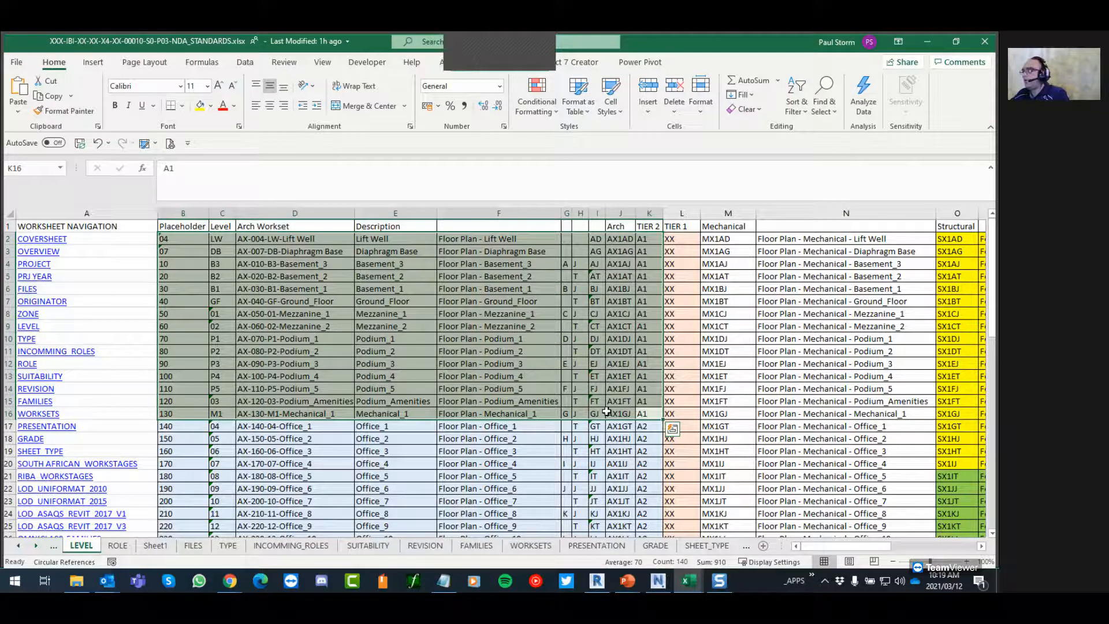
pyautogui.scroll(-4, 606, 412)
pyautogui.moveTo(646, 440); pyautogui.dragTo(185, 276)
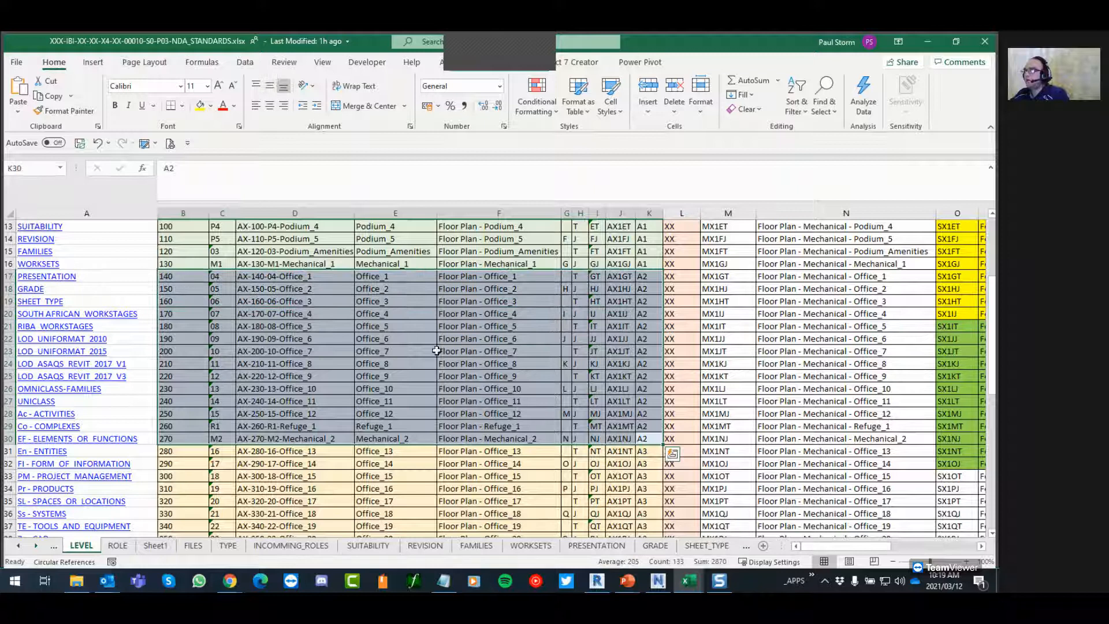
pyautogui.scroll(-5, 436, 350)
pyautogui.scroll(9, 437, 351)
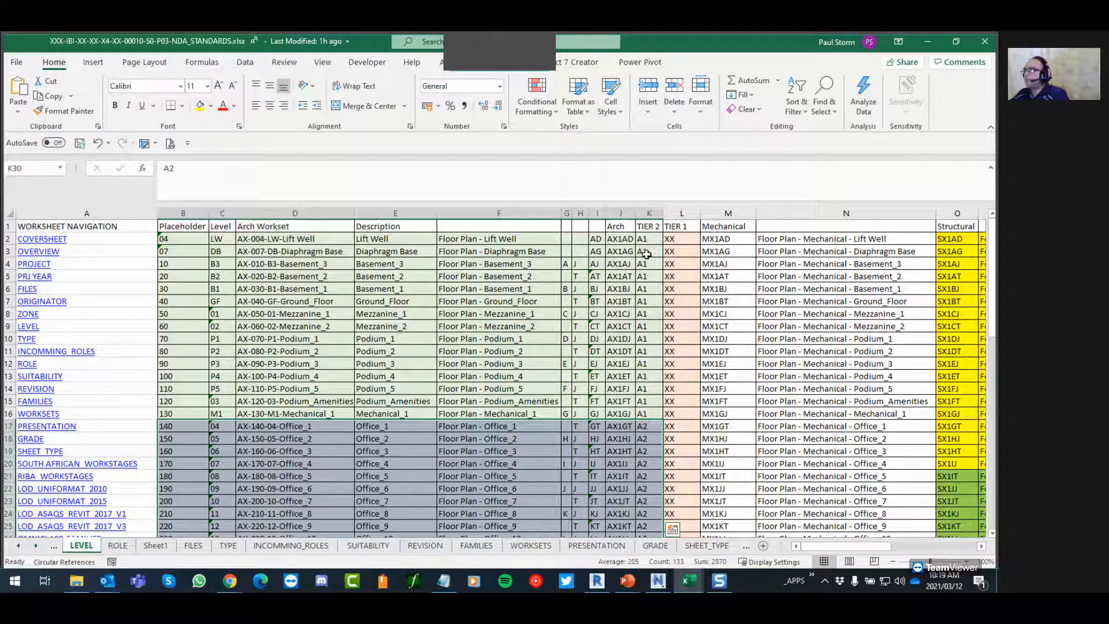
pyautogui.press('ctrl')
pyautogui.hotkey('ctrl', 'q')
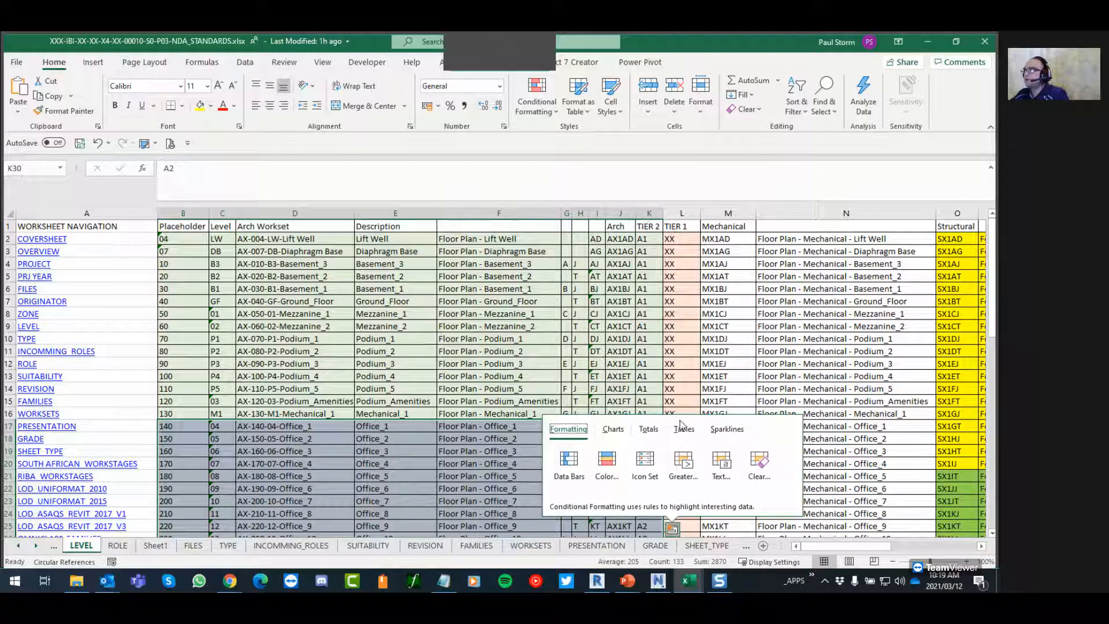
pyautogui.click(556, 397)
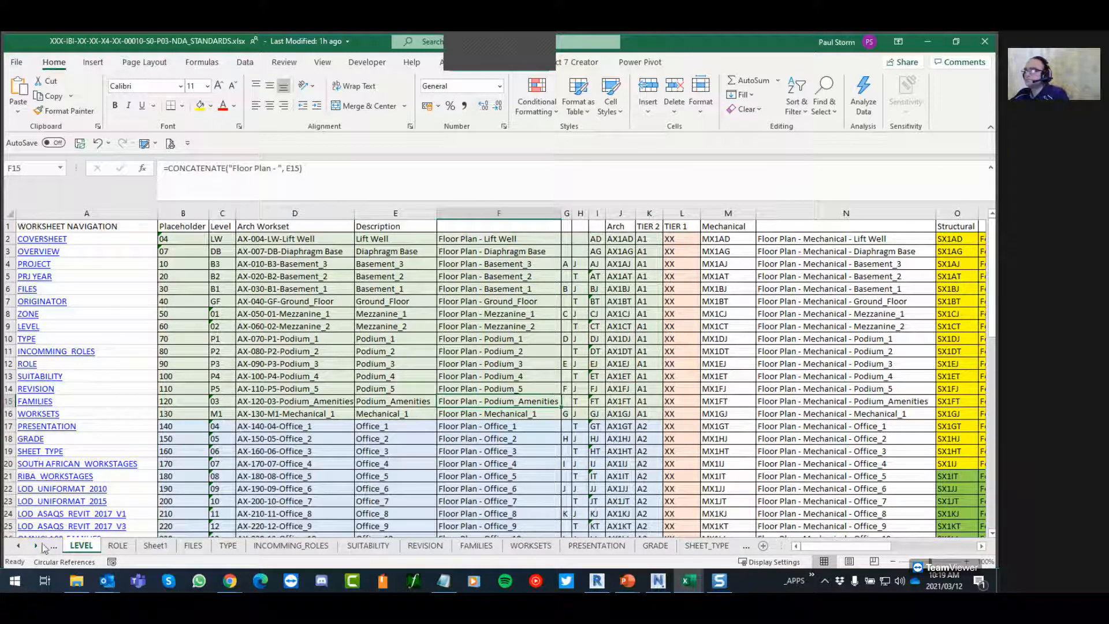
# Activate the Ss - SYSTEMS (Navis Compile) sheet from the workbook's full sheet list
pyautogui.rightClick(23, 548)
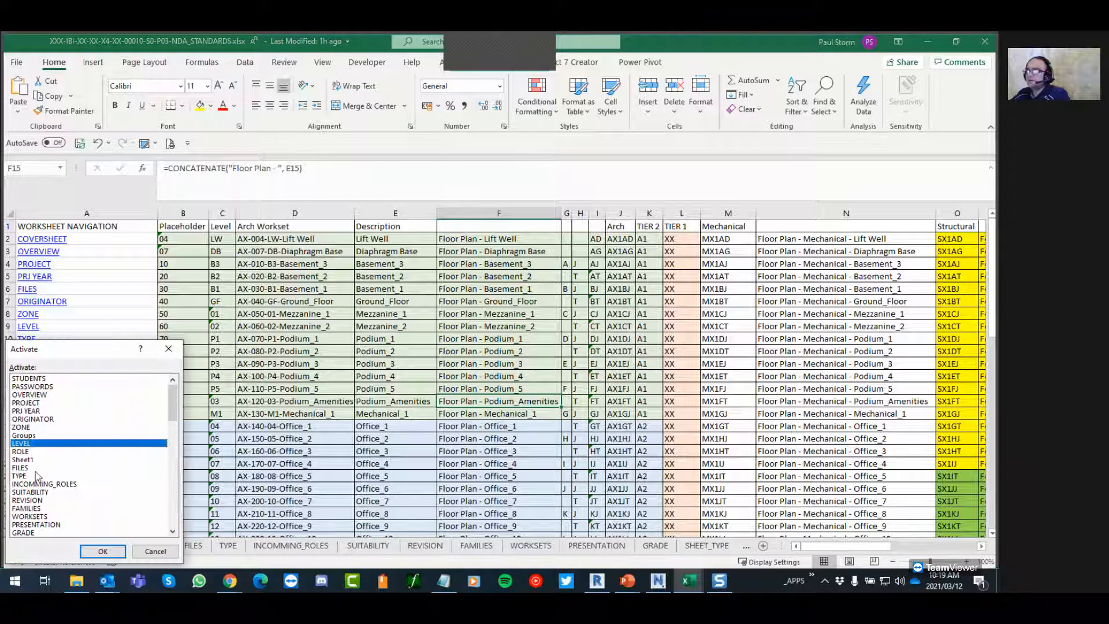
pyautogui.scroll(-3, 41, 453)
pyautogui.scroll(-1, 41, 454)
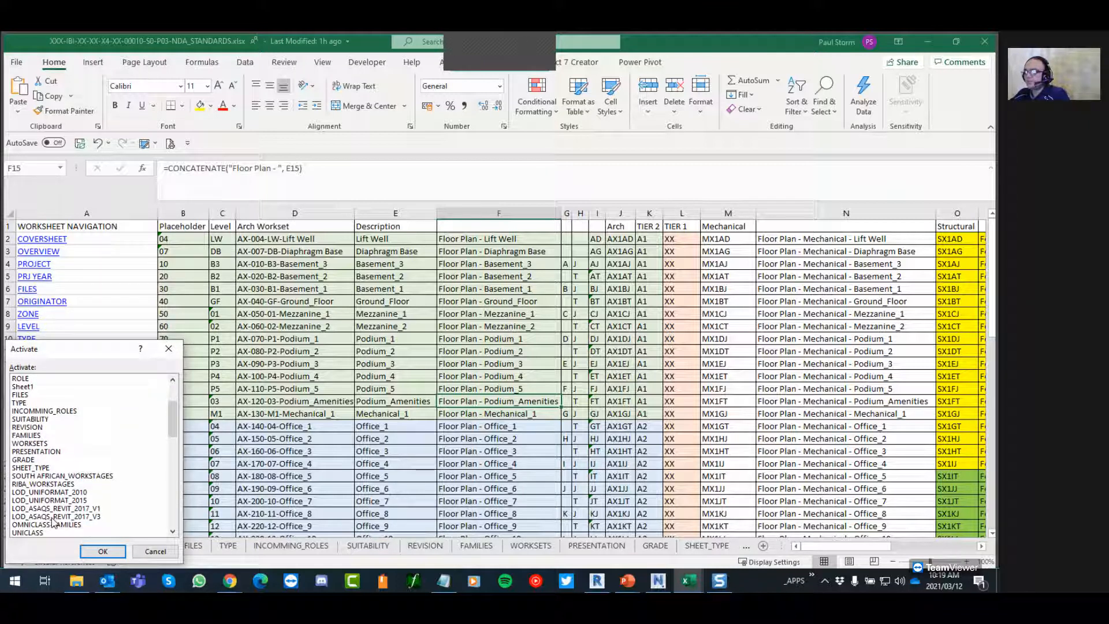
pyautogui.scroll(-5, 53, 520)
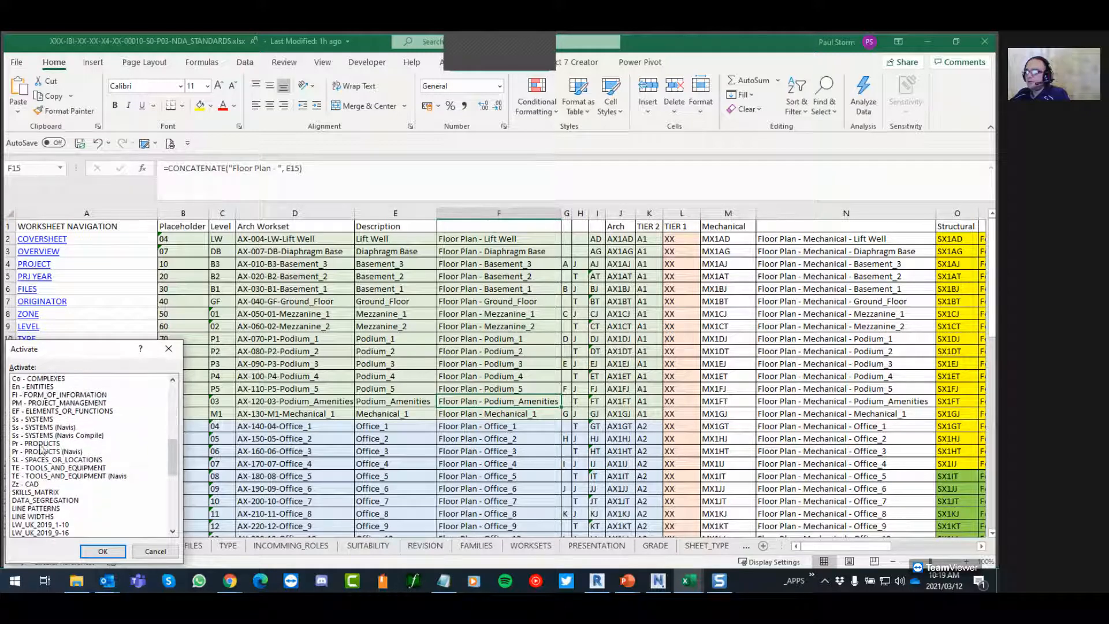
pyautogui.click(50, 435)
pyautogui.click(103, 550)
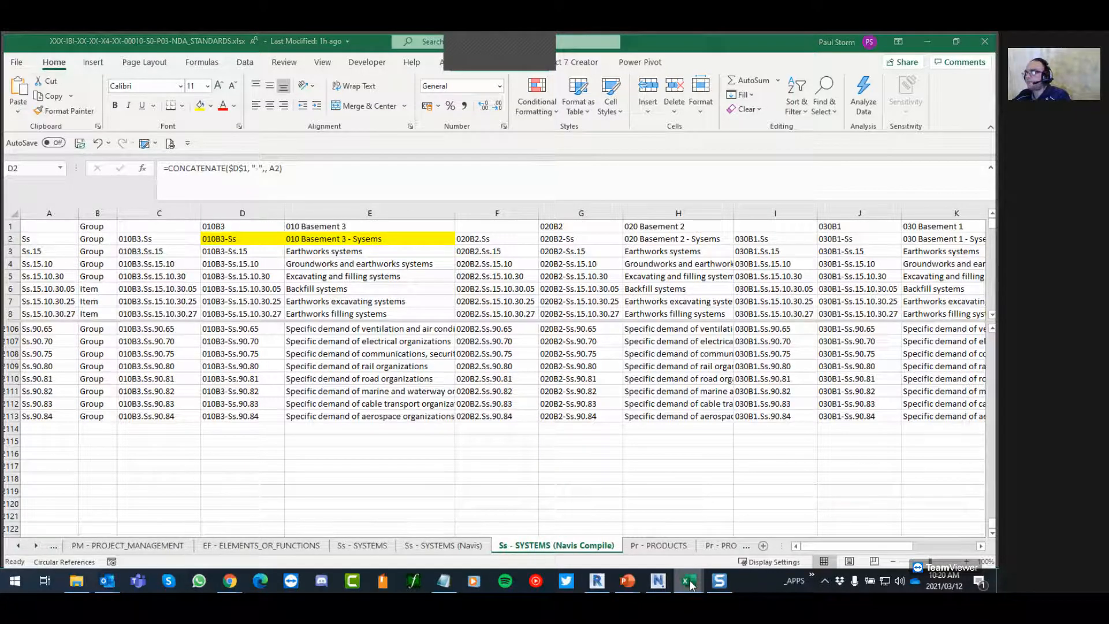
# Switch to the Catalog Creation Template workbook and review the Item Catalog's sample data from Description to Primary Quantity Units, D5:G15
pyautogui.moveTo(696, 573)
pyautogui.click(728, 547)
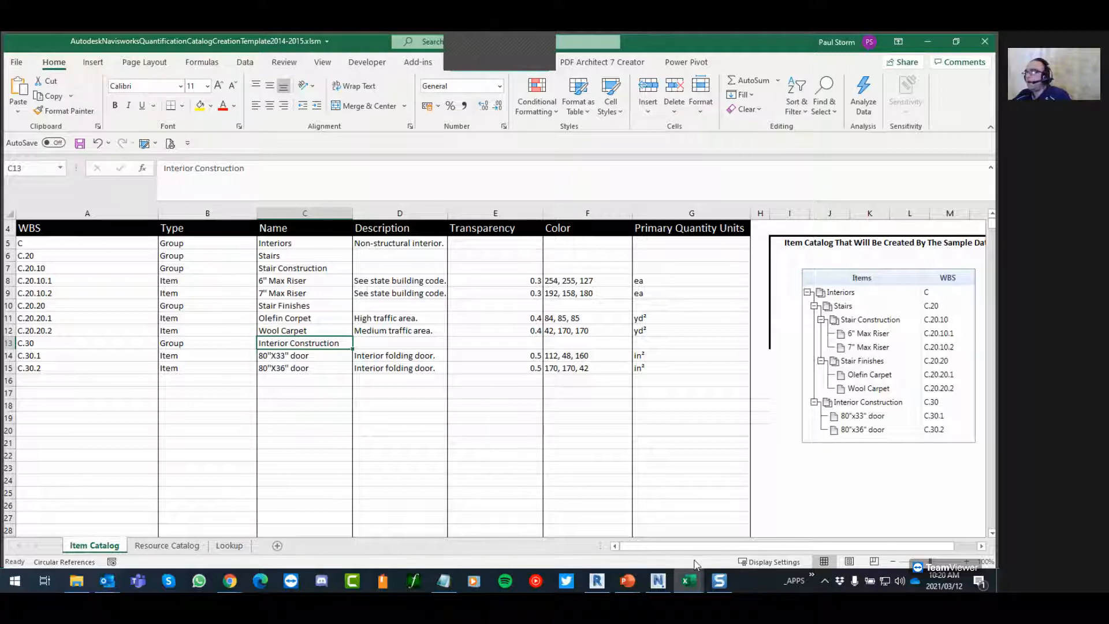
pyautogui.moveTo(694, 583)
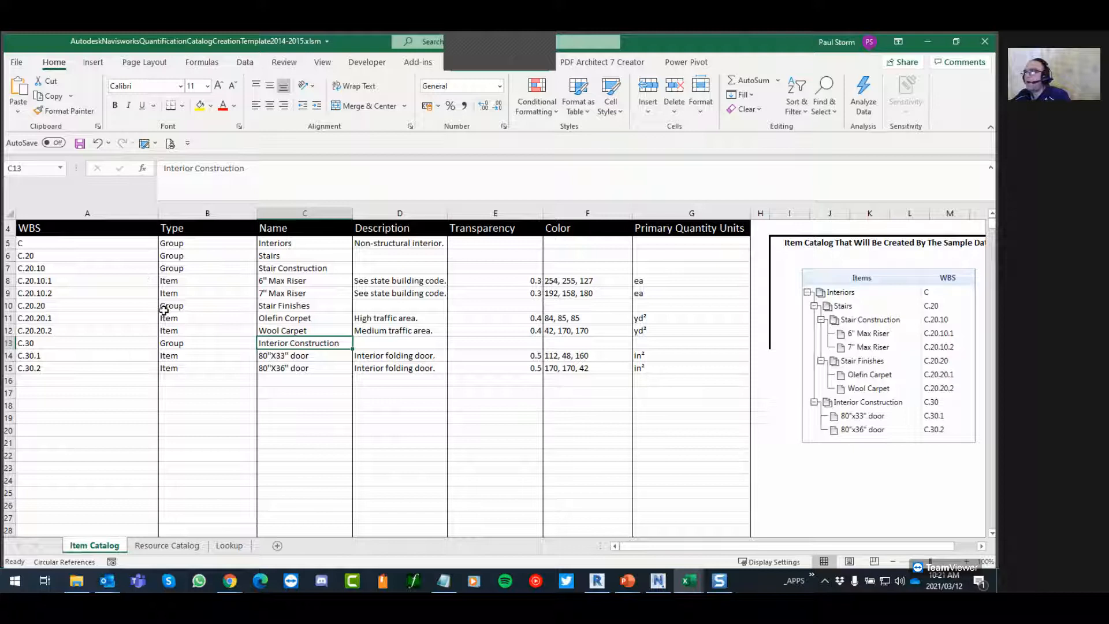
pyautogui.click(679, 370)
pyautogui.moveTo(679, 370); pyautogui.dragTo(380, 245)
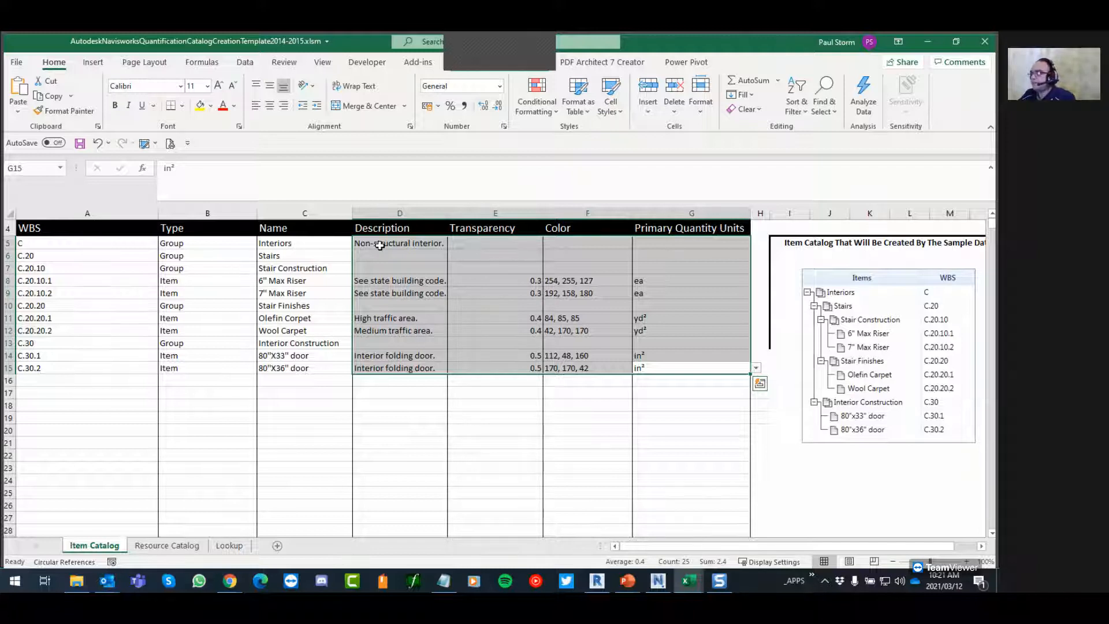
pyautogui.click(638, 419)
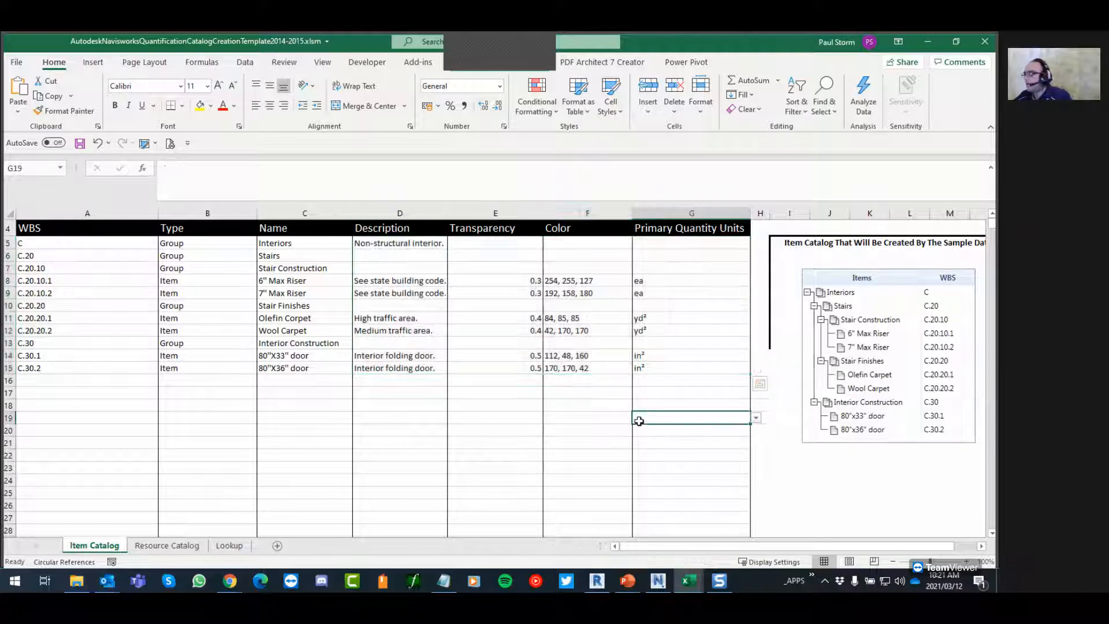
# Delete the sample data in A5:G15 of the Item Catalog sheet and A5:E15 of the Resource Catalog sheet
pyautogui.moveTo(666, 372); pyautogui.dragTo(42, 244)
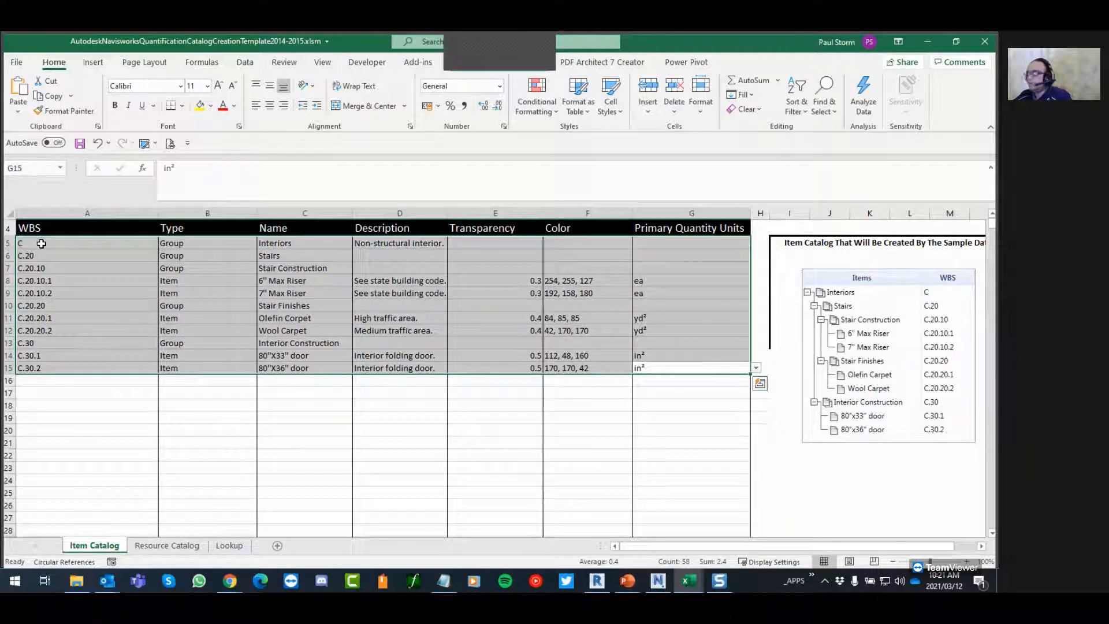
pyautogui.press('Delete')
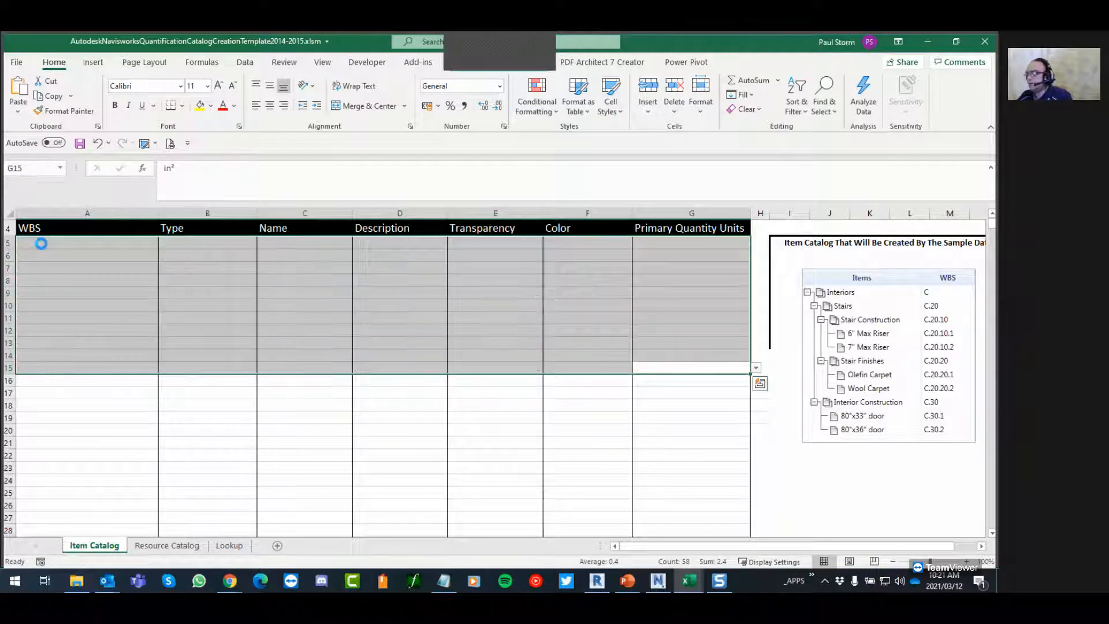
pyautogui.click(168, 545)
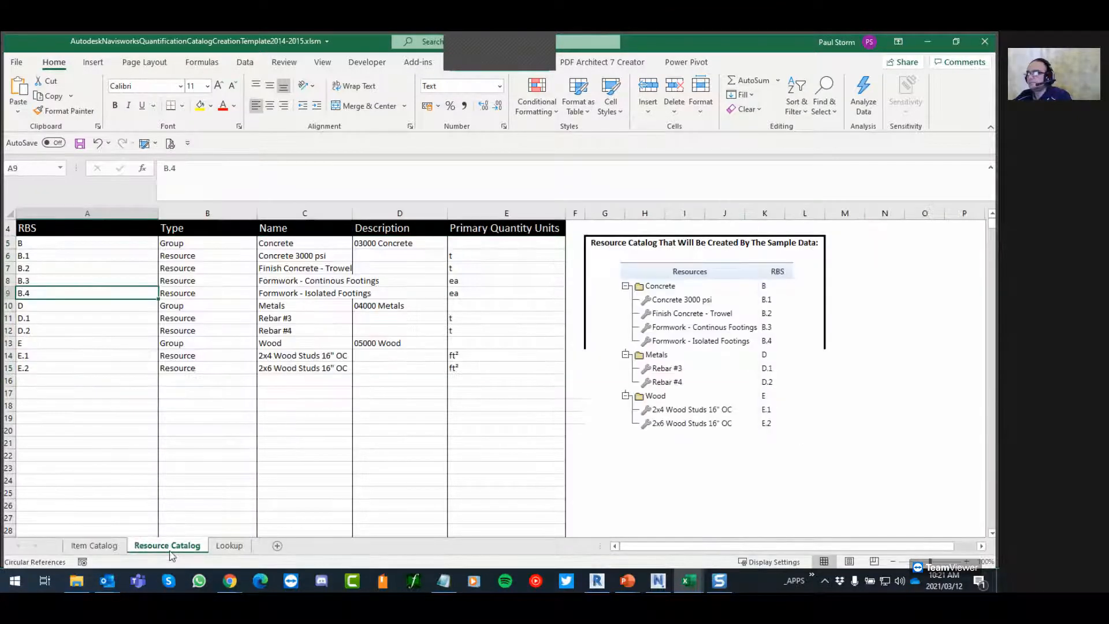
pyautogui.moveTo(490, 368); pyautogui.dragTo(40, 244)
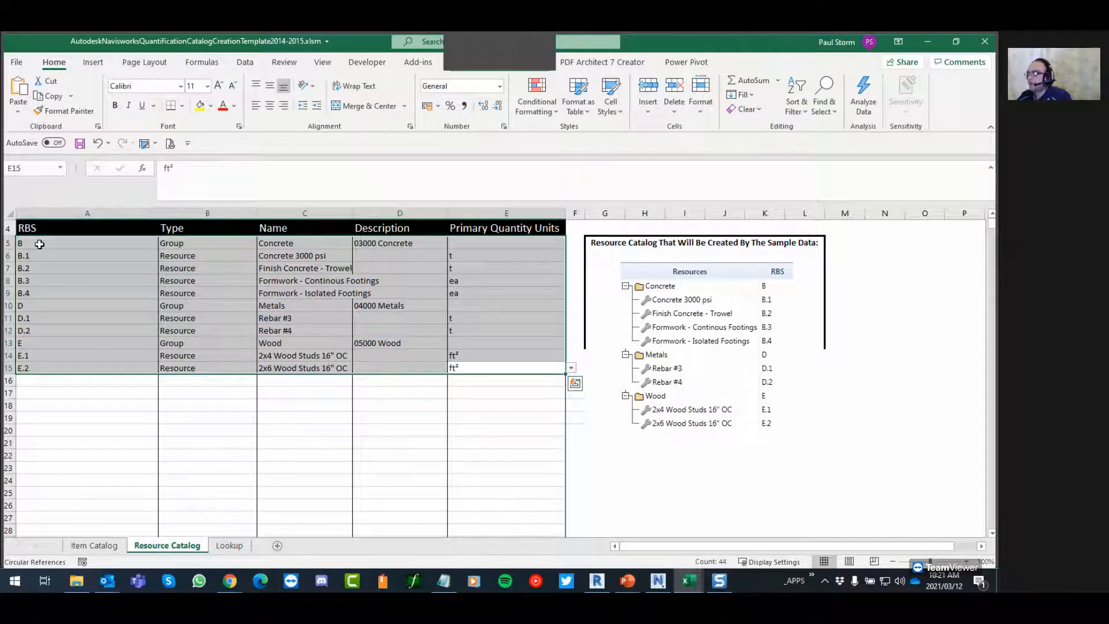
pyautogui.press('Delete')
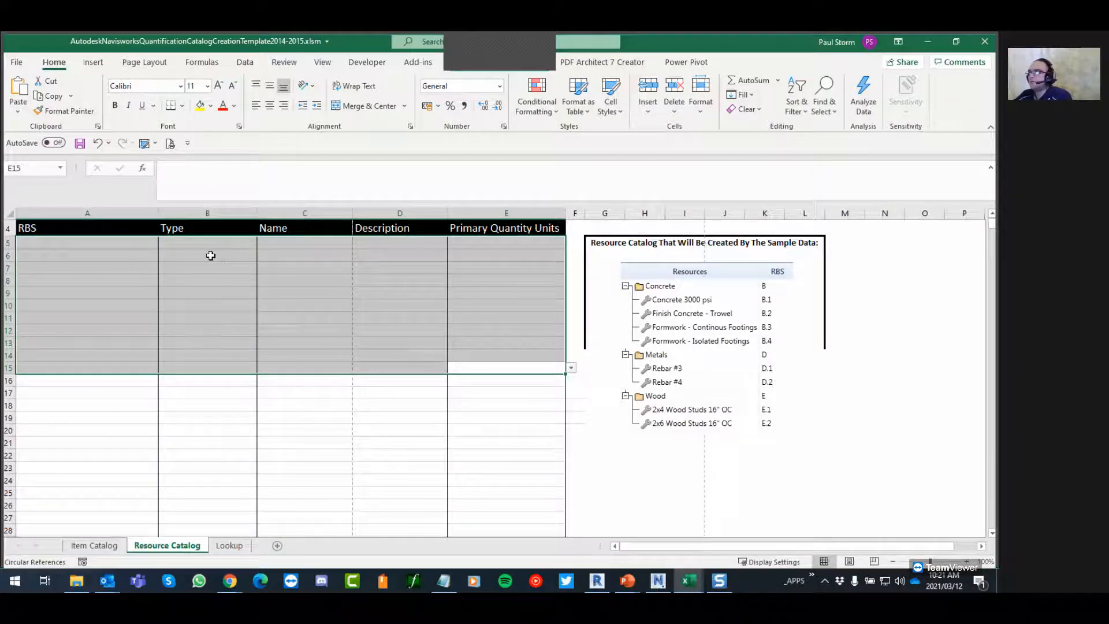
pyautogui.click(210, 255)
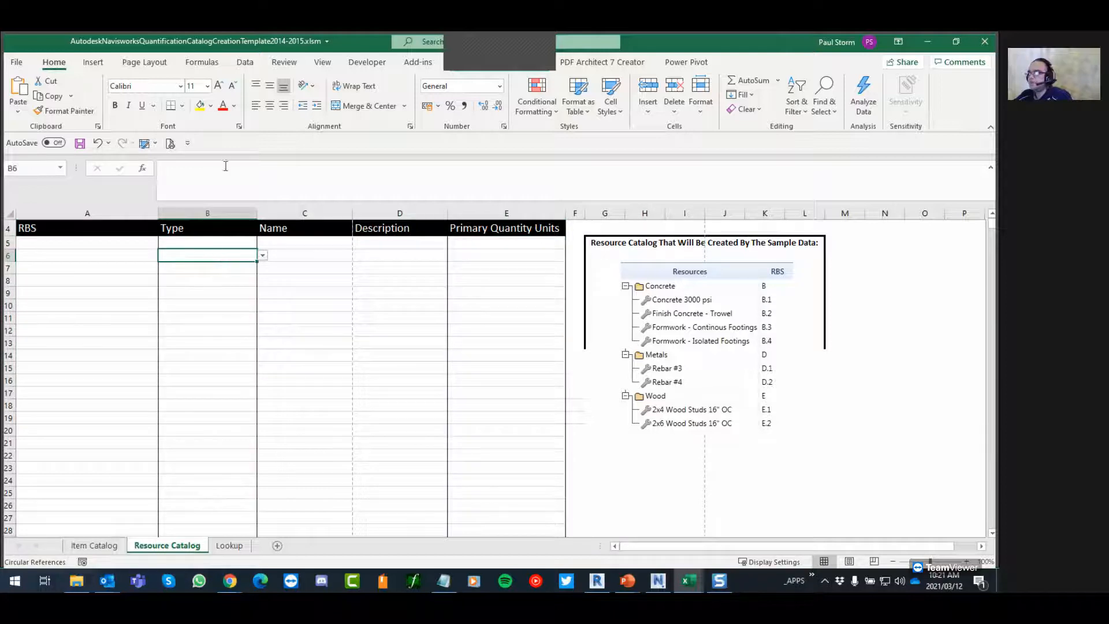
# Return to the Item Catalog sheet and start saving a copy of the workbook in the _Navisworks - Quantification Catalog Creation Template folder
pyautogui.click(108, 545)
pyautogui.click(228, 383)
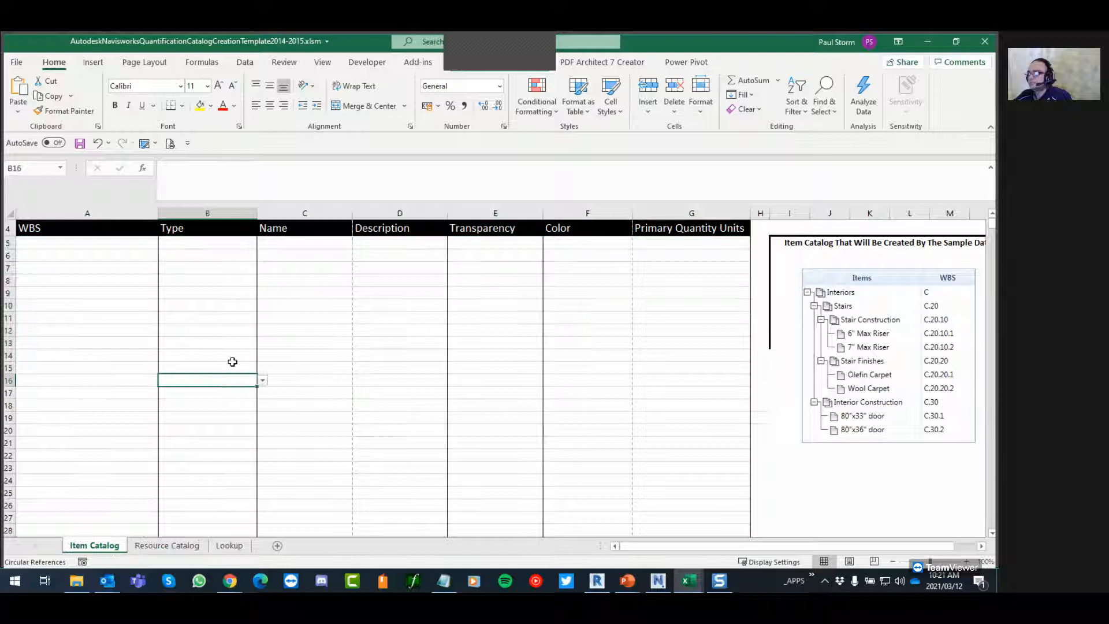
pyautogui.click(17, 66)
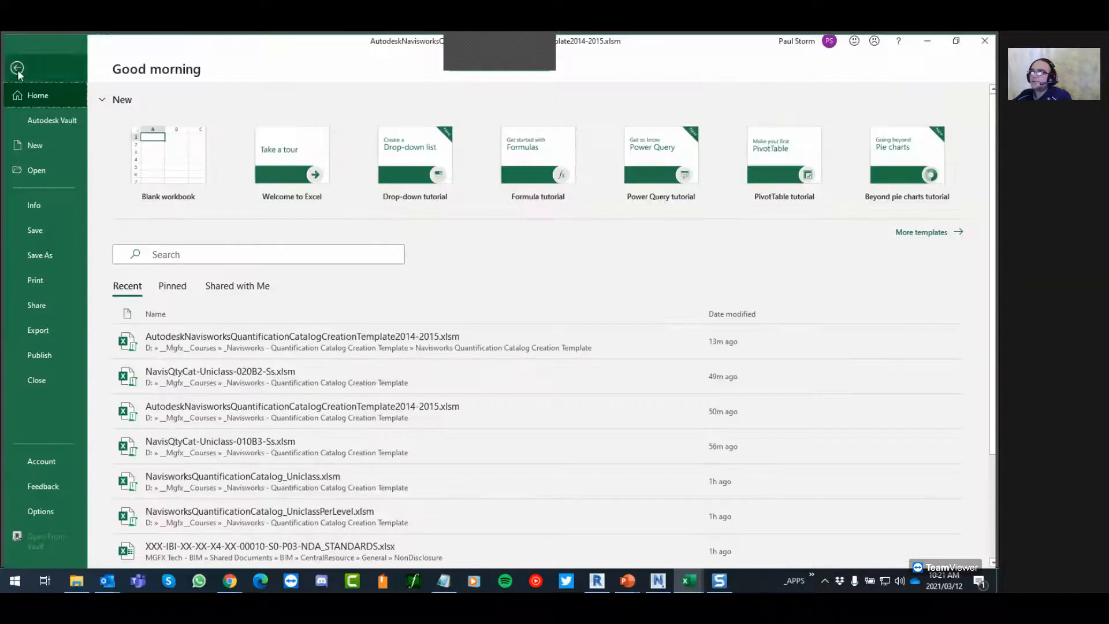
pyautogui.click(51, 251)
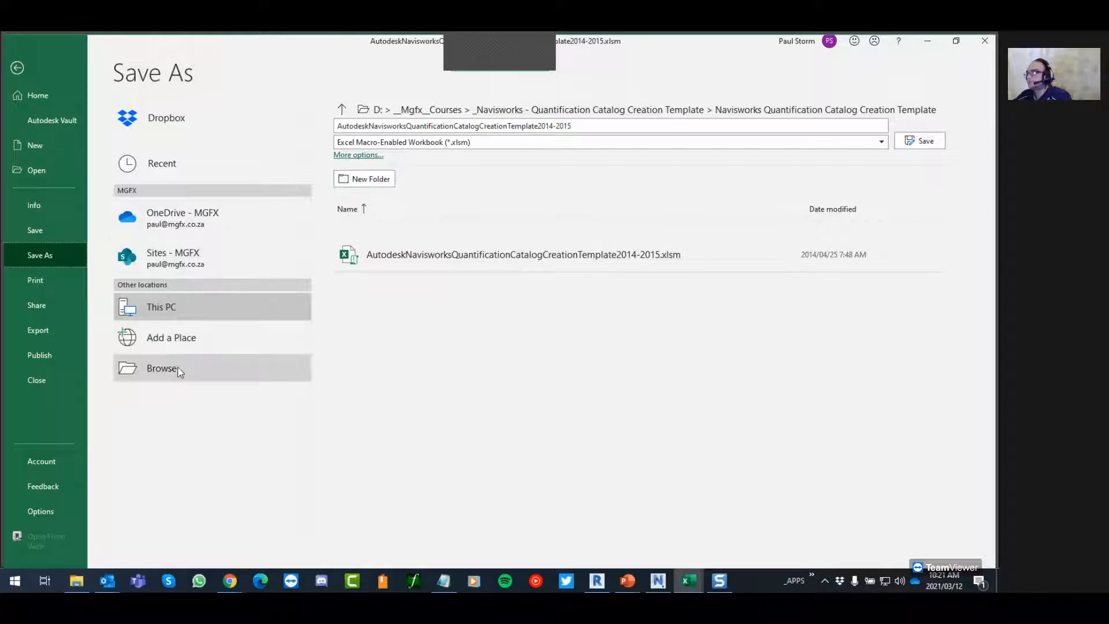
pyautogui.click(168, 370)
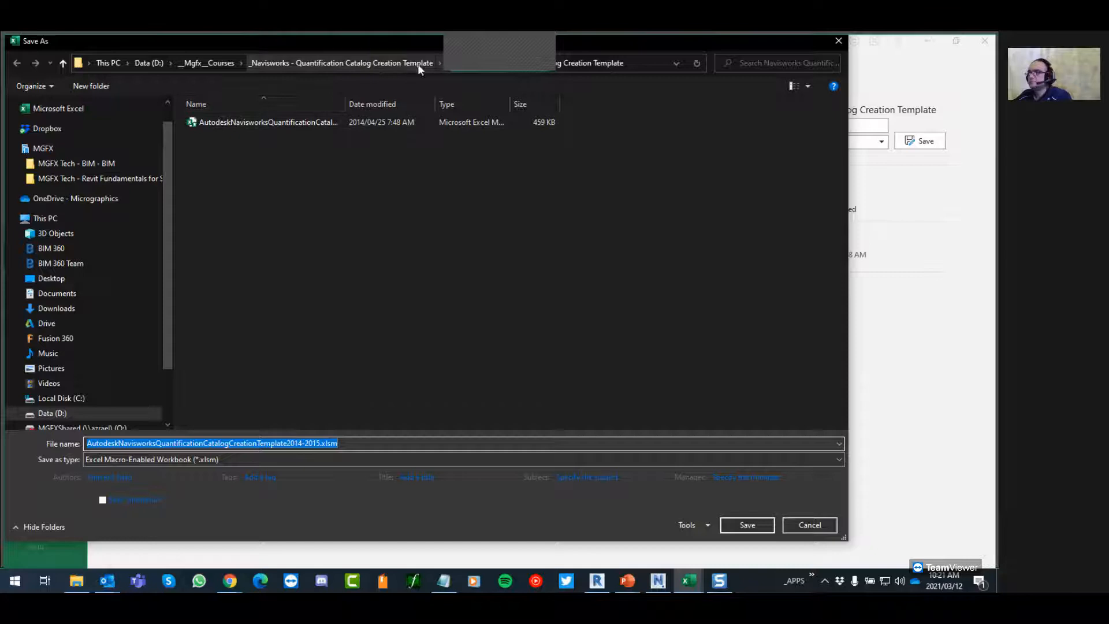
pyautogui.click(406, 64)
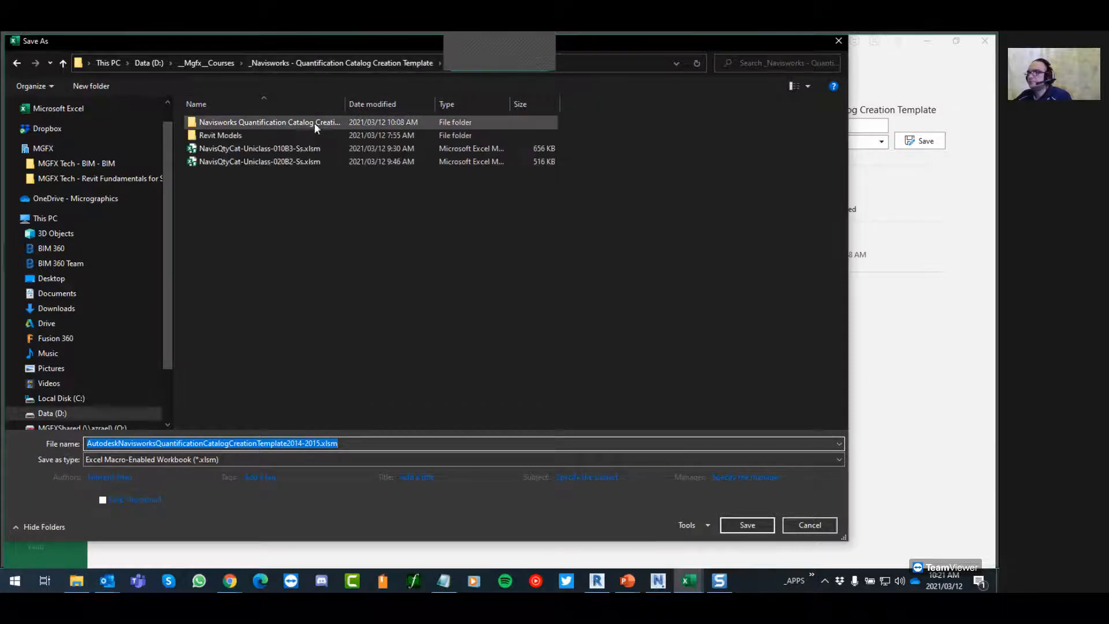
# Save the copy as NavisQtyCat-Uniclass-030B2_040GF-Ss.xlsm, adapting the name of the existing 020B2 catalog file
pyautogui.click(275, 165)
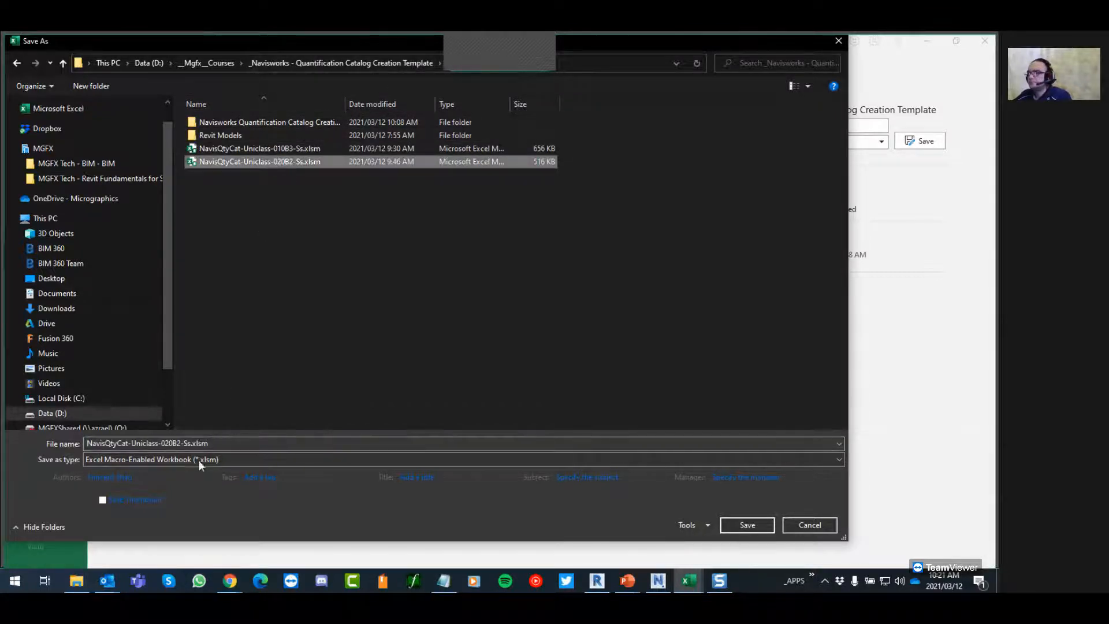
pyautogui.click(173, 443)
pyautogui.click(169, 443)
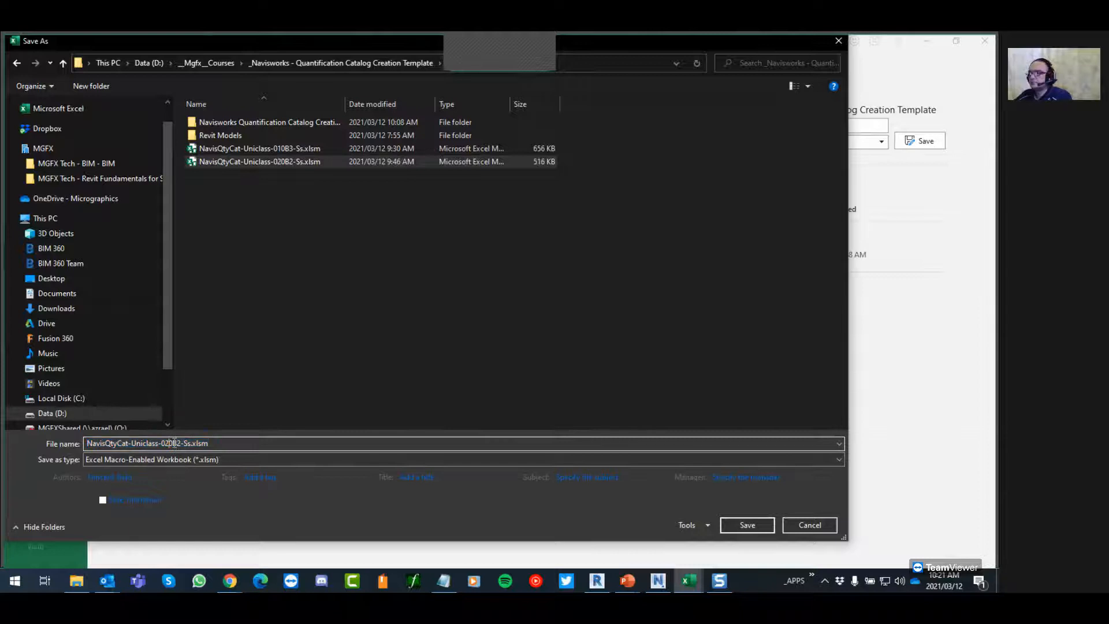
pyautogui.press('BackSpace')
pyautogui.write('1')
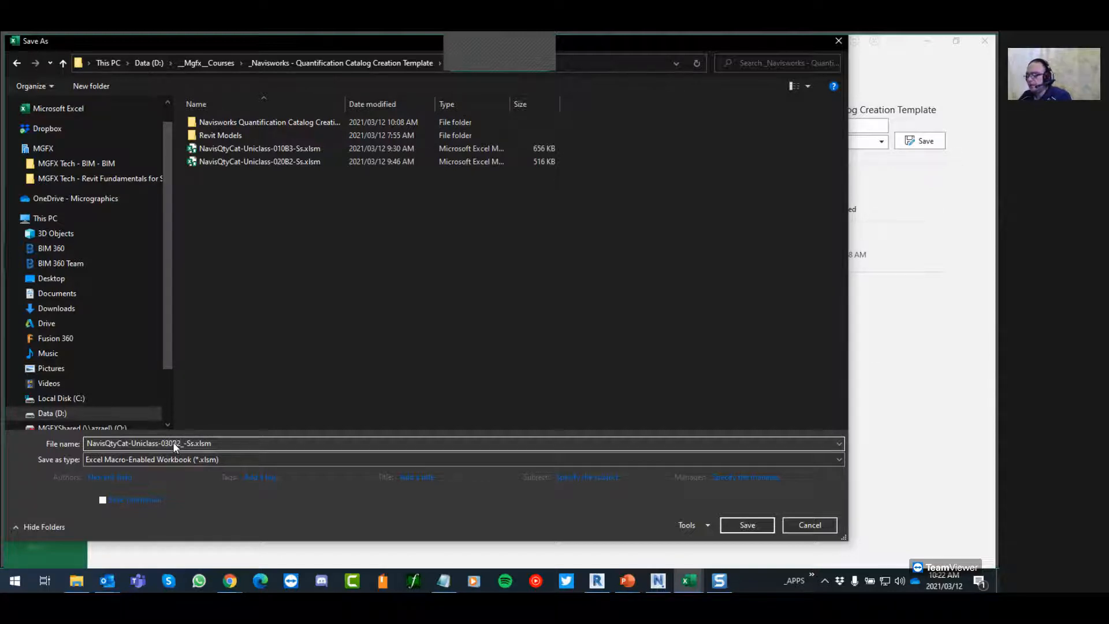
pyautogui.write('040G')
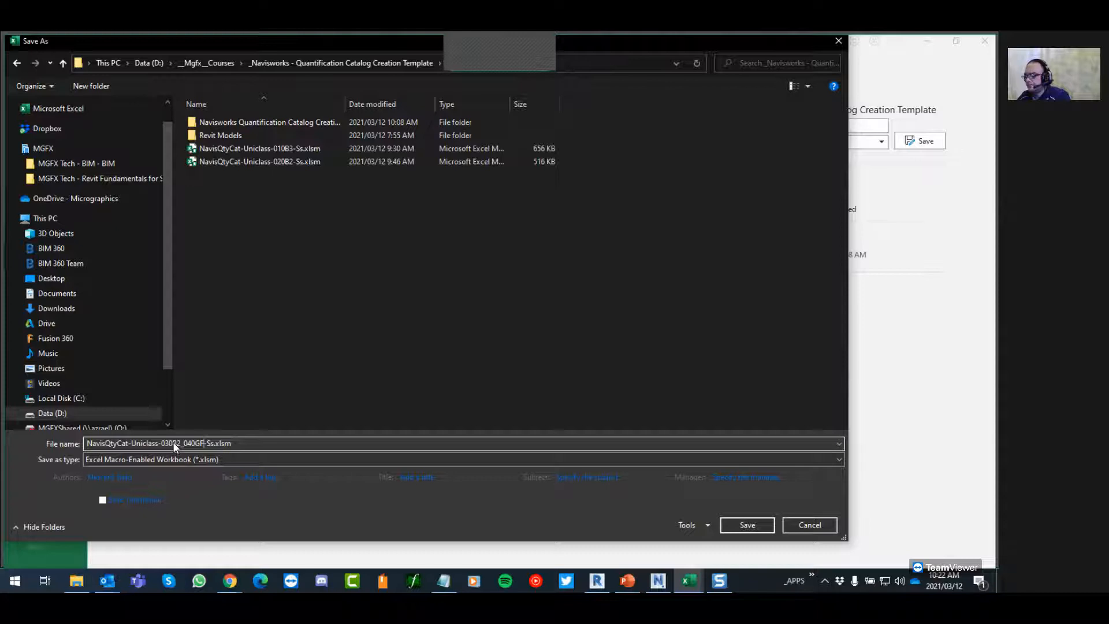
pyautogui.write('F')
pyautogui.click(747, 524)
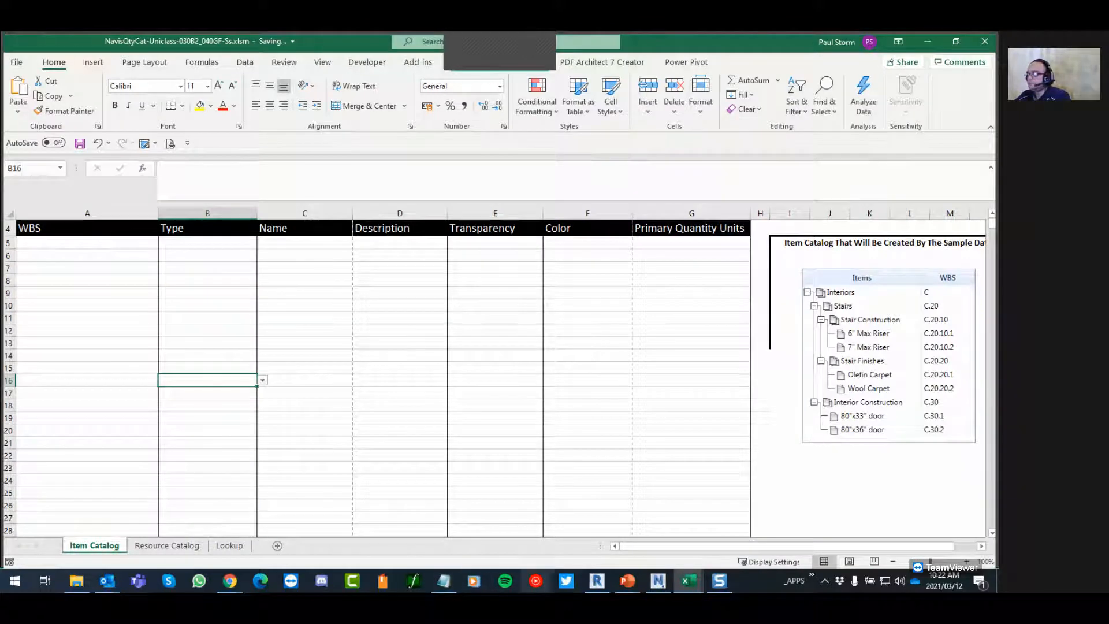
# Switch to the NDA_STANDARDS workbook and review the 030B1 columns J:K and the 040GF columns M:N by selecting them
pyautogui.moveTo(693, 585)
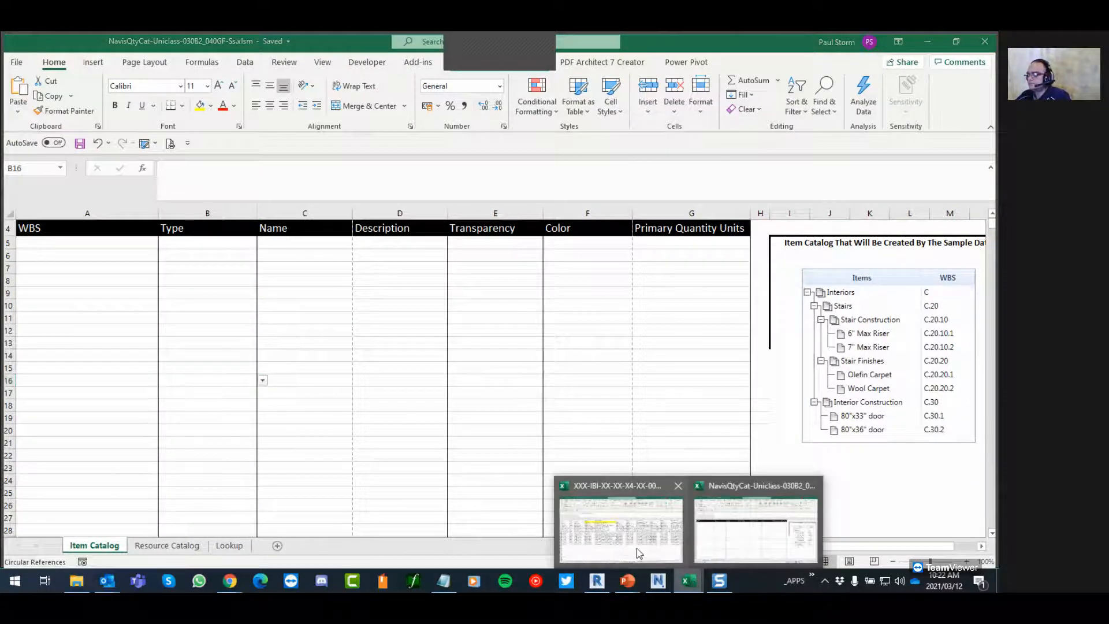
pyautogui.click(621, 525)
pyautogui.click(445, 506)
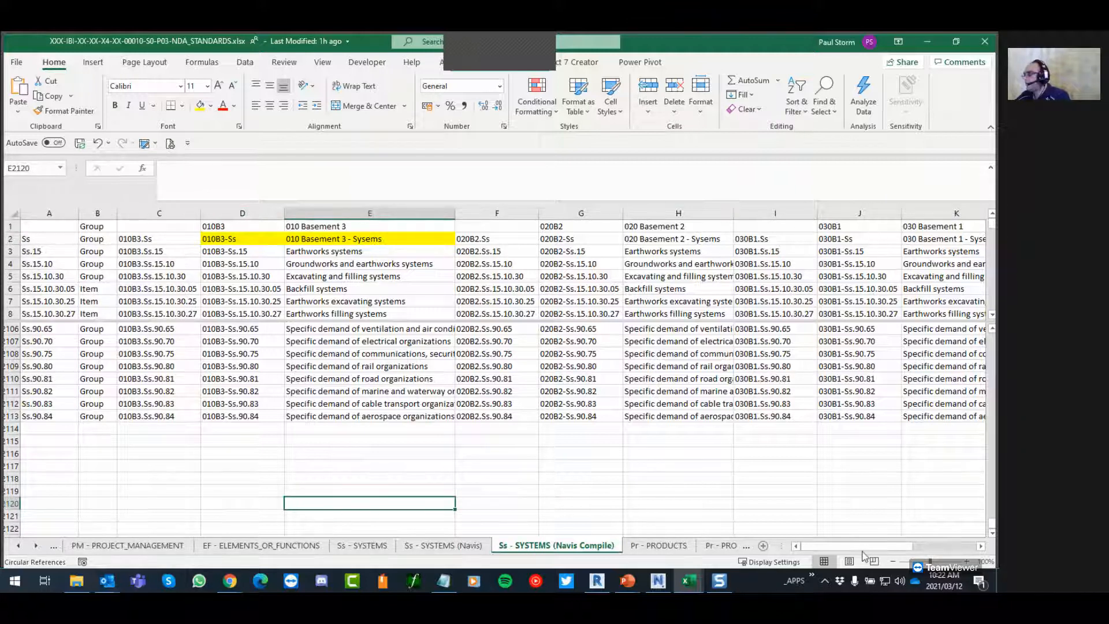
pyautogui.moveTo(878, 546); pyautogui.dragTo(939, 551)
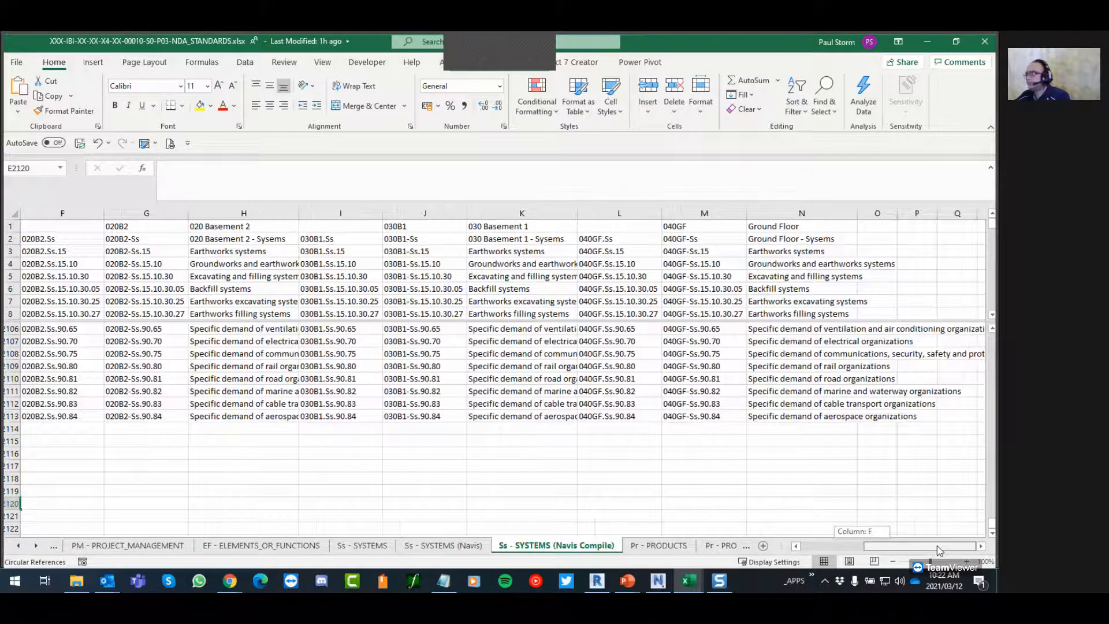
pyautogui.moveTo(407, 215); pyautogui.dragTo(527, 219)
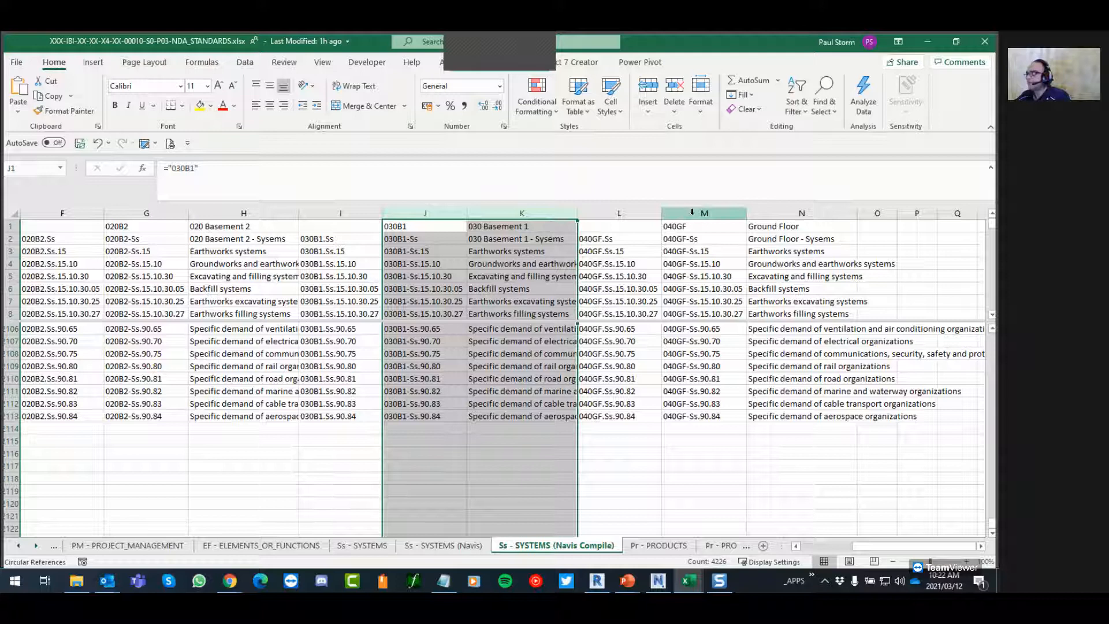
pyautogui.moveTo(683, 212); pyautogui.dragTo(787, 212)
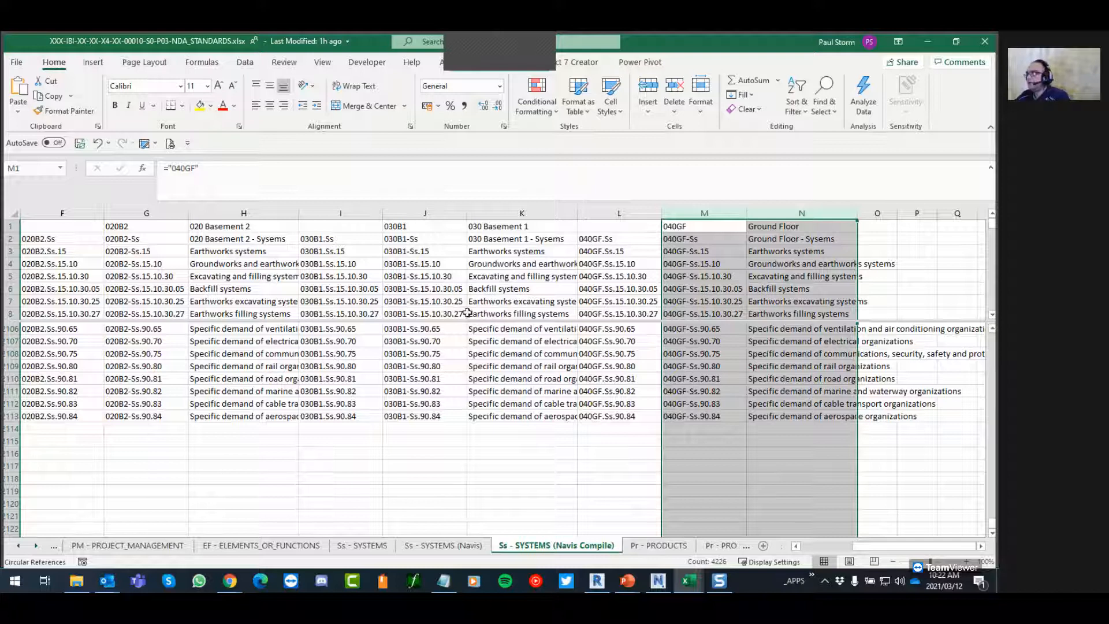
pyautogui.click(412, 235)
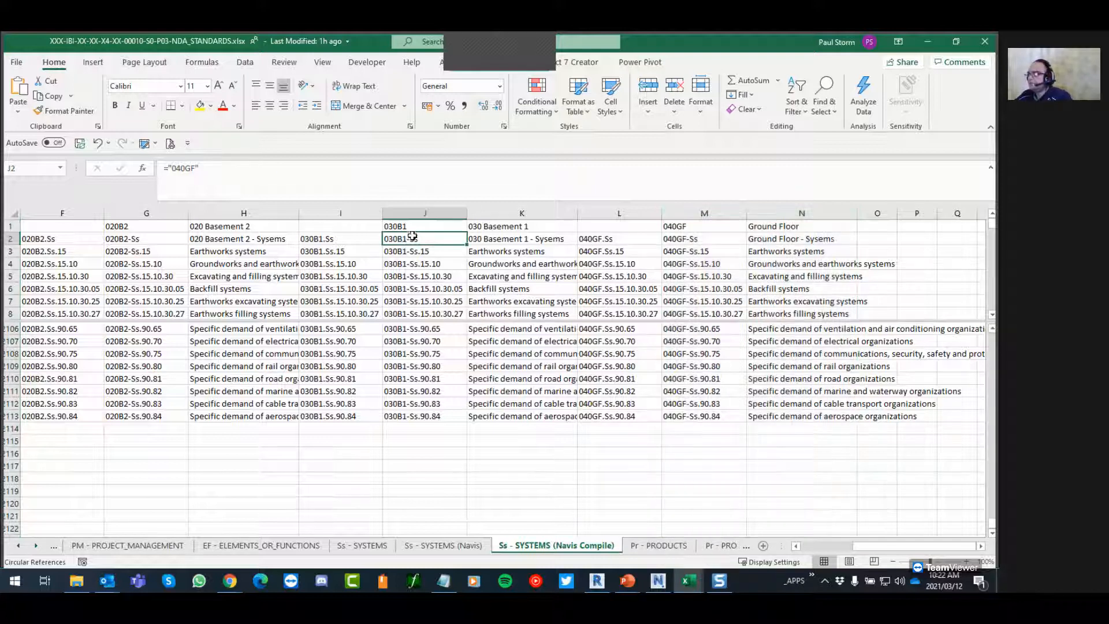
pyautogui.keyDown('shift'); pyautogui.click(422, 414); pyautogui.keyUp('shift')
pyautogui.click(447, 393)
pyautogui.rightClick(448, 393)
pyautogui.press('Escape')
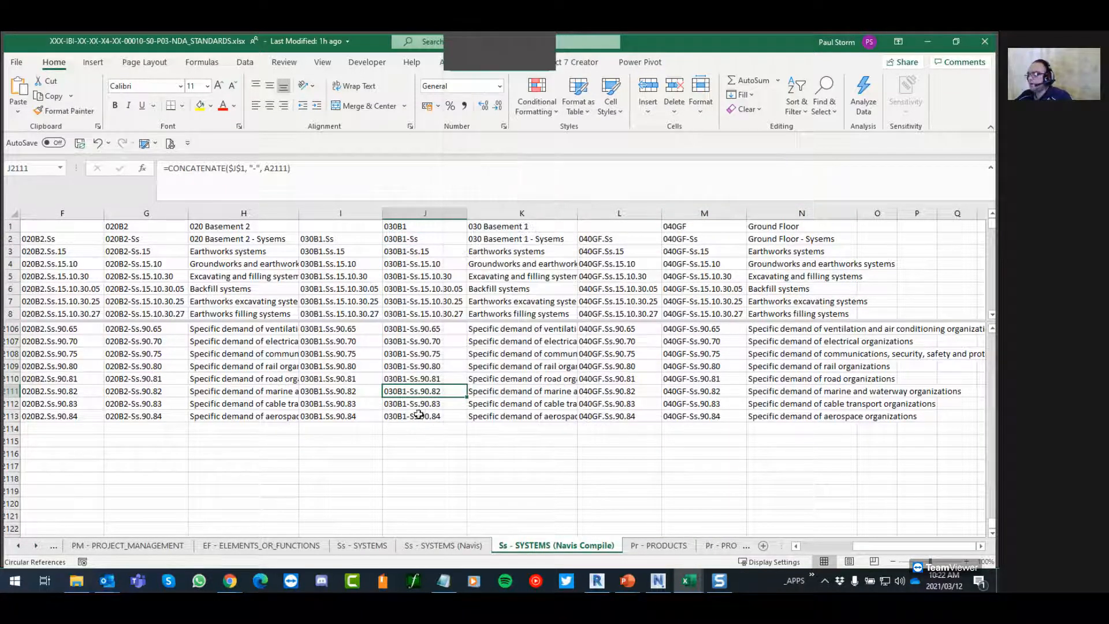
# Copy the Basement 1 system codes in J2:J2113, from 030B1-Ss to 030B1-Ss.90.84
pyautogui.click(417, 416)
pyautogui.keyDown('shift'); pyautogui.click(413, 240); pyautogui.keyUp('shift')
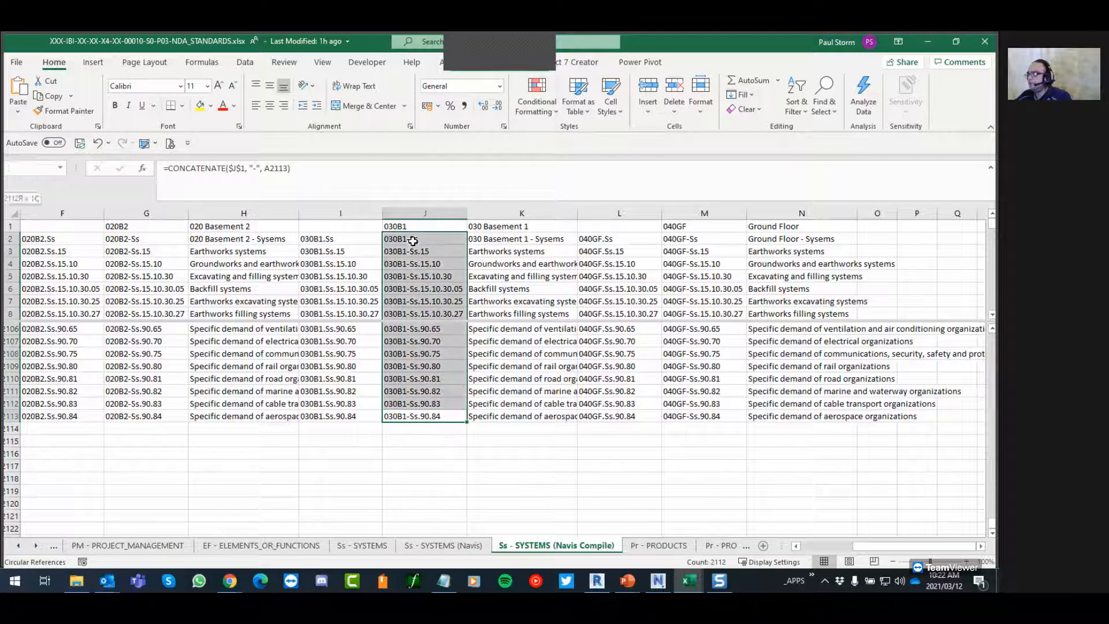
pyautogui.rightClick(413, 250)
pyautogui.click(455, 243)
# Switch to the NavisQtyCat-Uniclass-030B2_040GF-Ss workbook and paste the copied Basement 1 codes as values into the WBS column from A5
pyautogui.hotkey('alt', 'Tab')
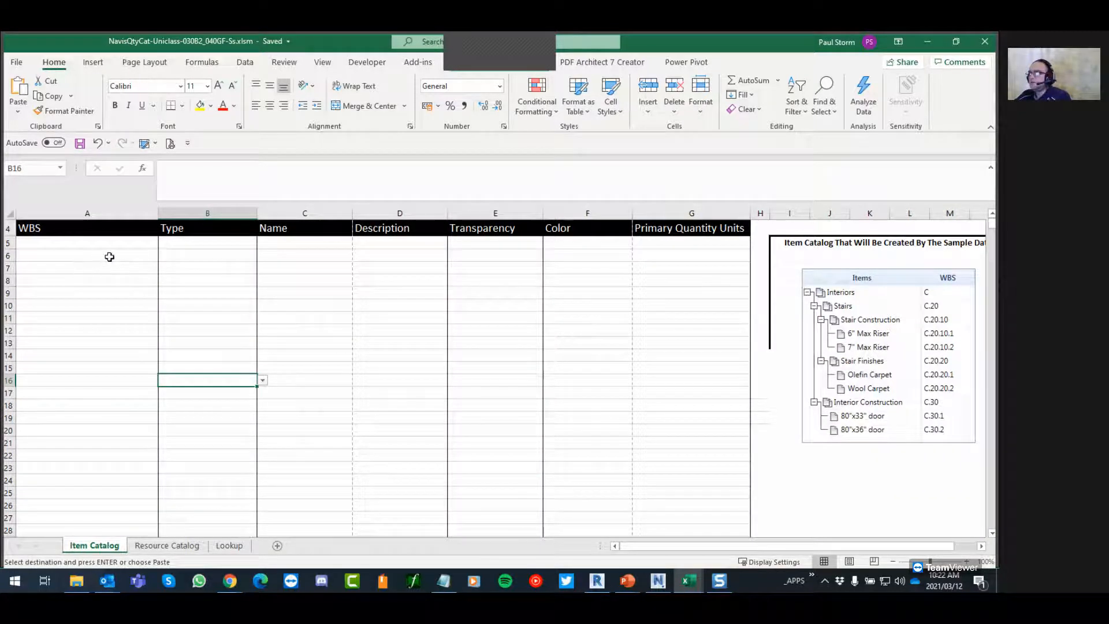
pyautogui.scroll(1, 120, 248)
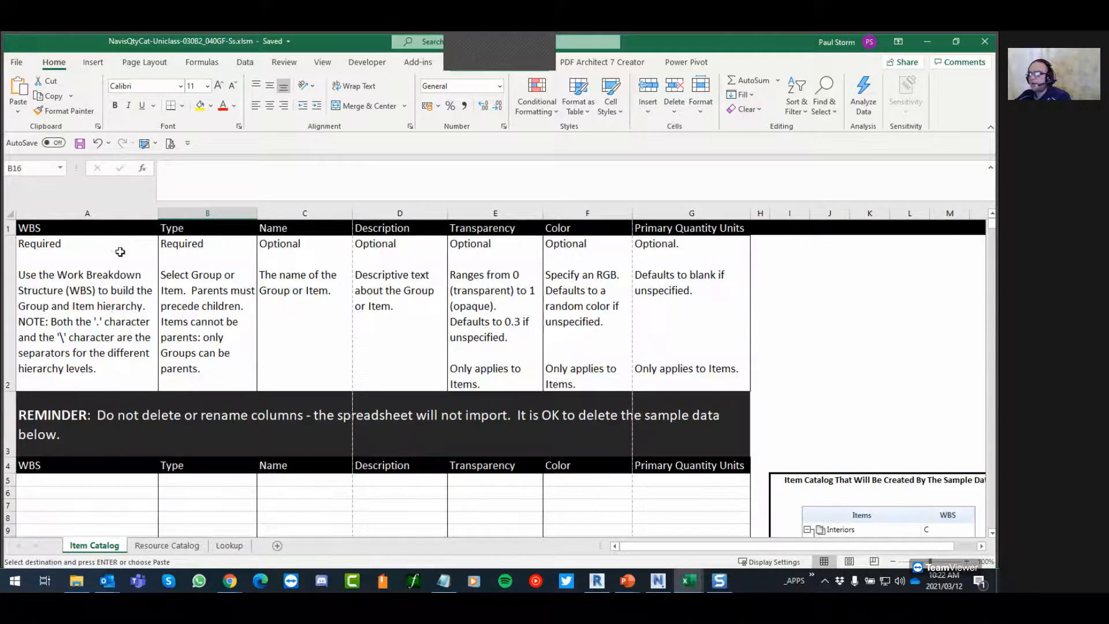
pyautogui.click(108, 479)
pyautogui.rightClick(109, 479)
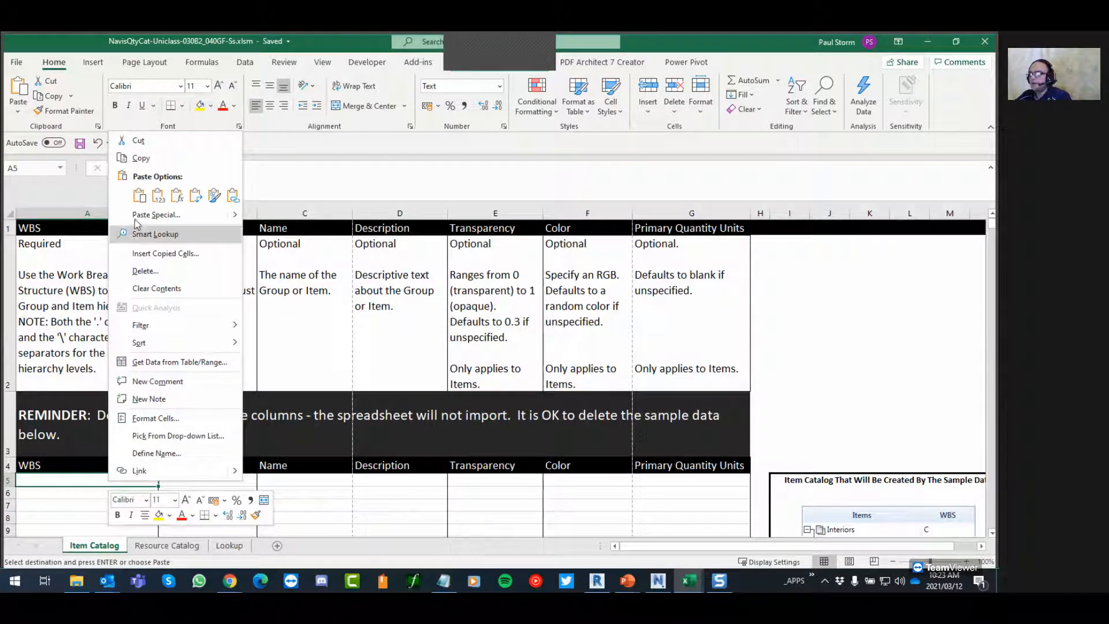
pyautogui.click(157, 196)
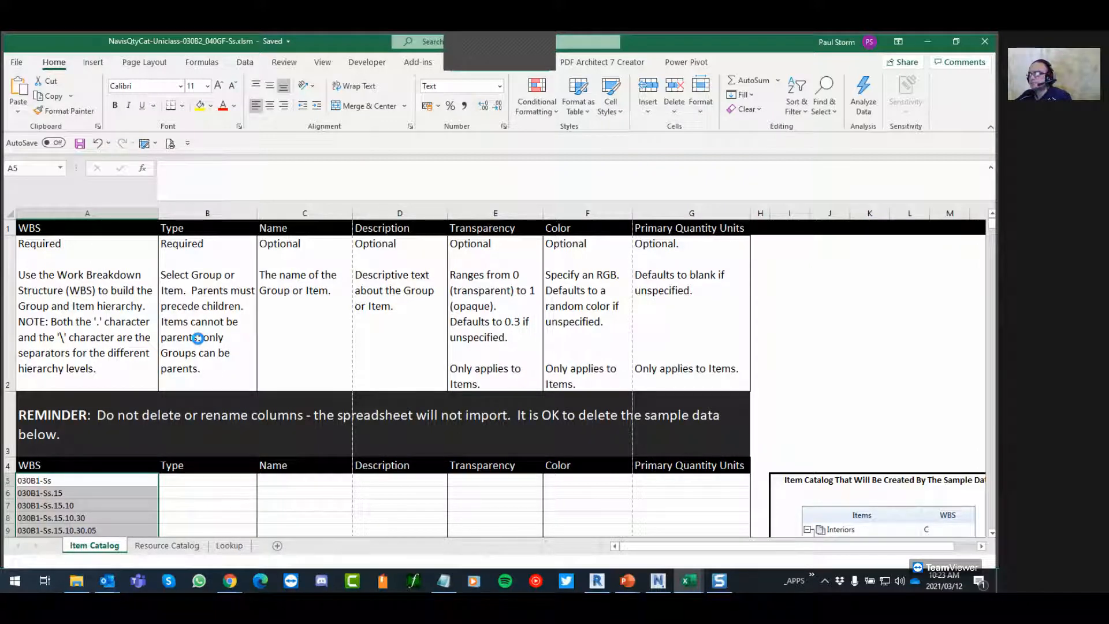
pyautogui.scroll(-3, 197, 338)
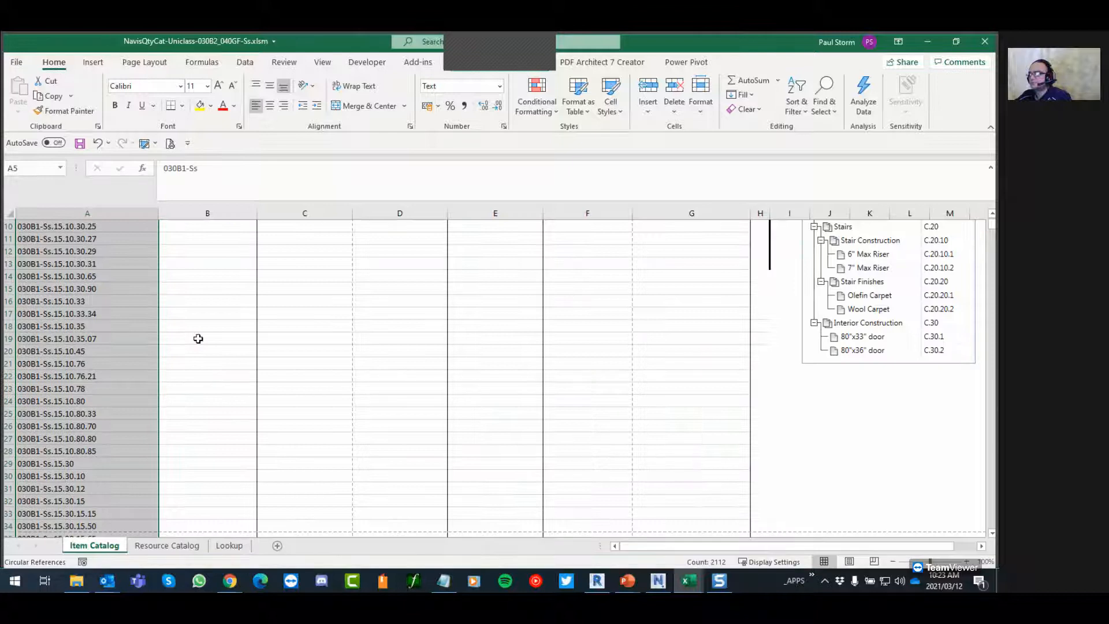
# Switch back to the NDA_STANDARDS workbook and copy the Group and Item types in B2:B2113
pyautogui.hotkey('alt', 'Tab')
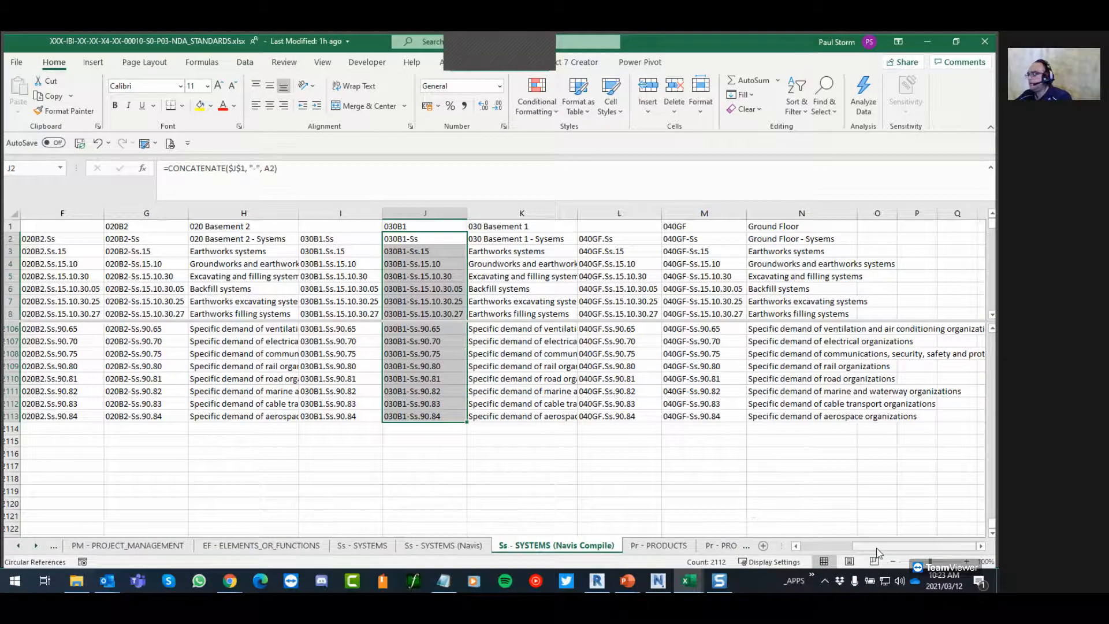
pyautogui.moveTo(844, 551); pyautogui.dragTo(792, 551)
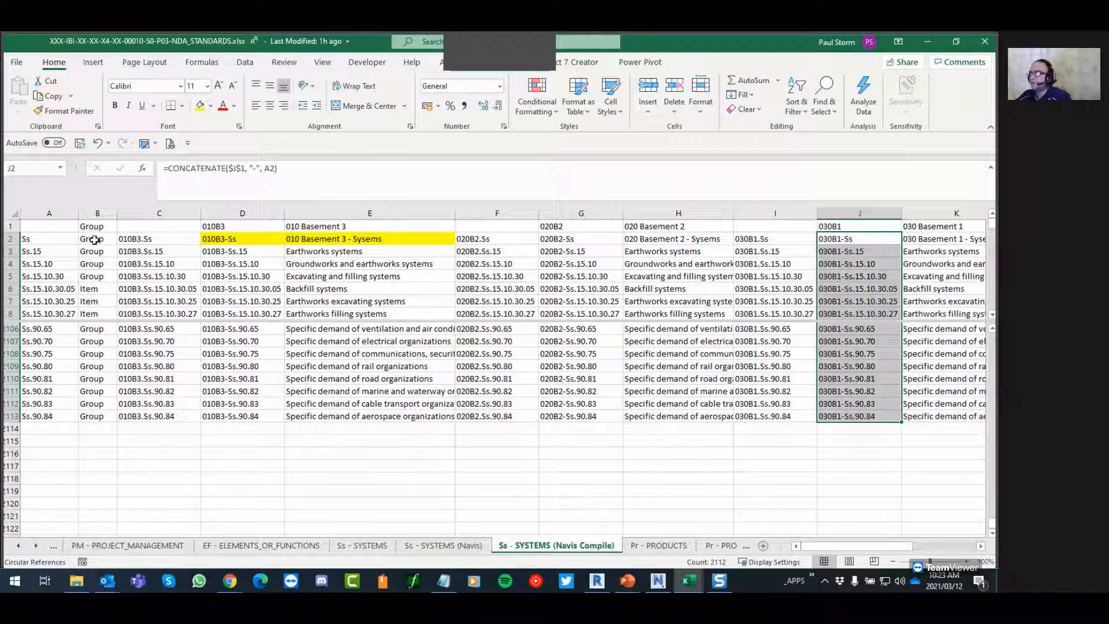
pyautogui.click(94, 239)
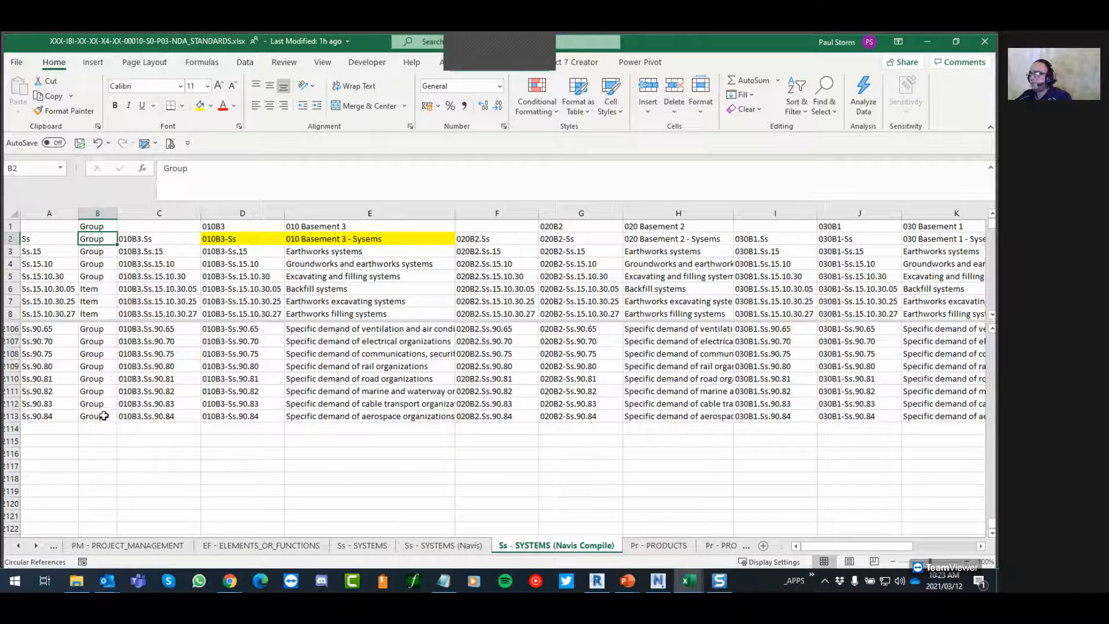
pyautogui.keyDown('shift'); pyautogui.click(103, 416); pyautogui.keyUp('shift')
pyautogui.rightClick(101, 238)
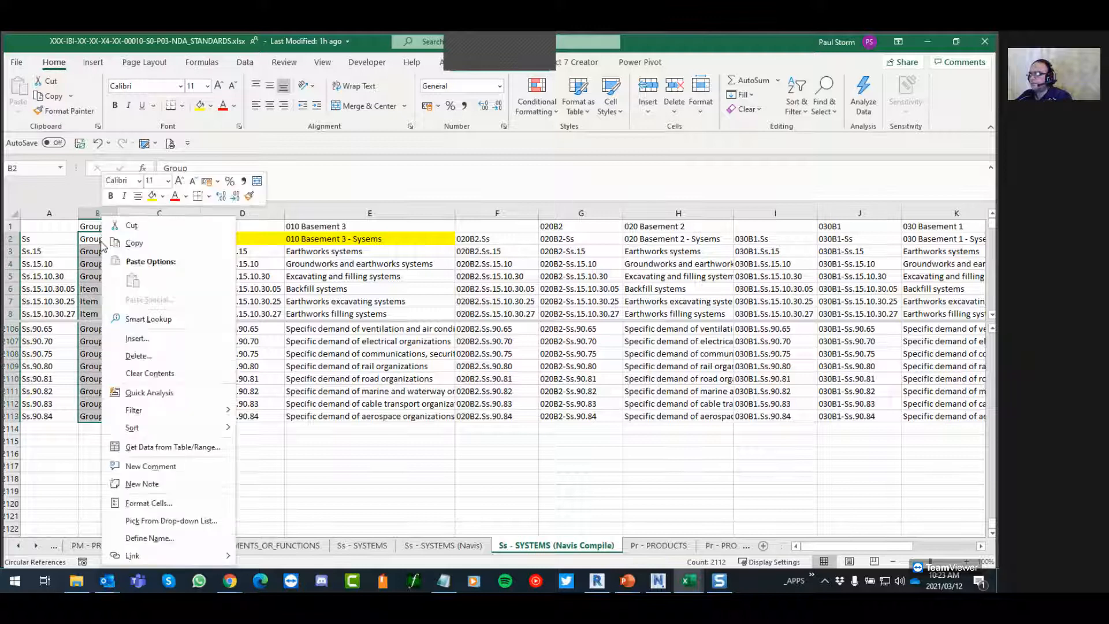
pyautogui.click(133, 243)
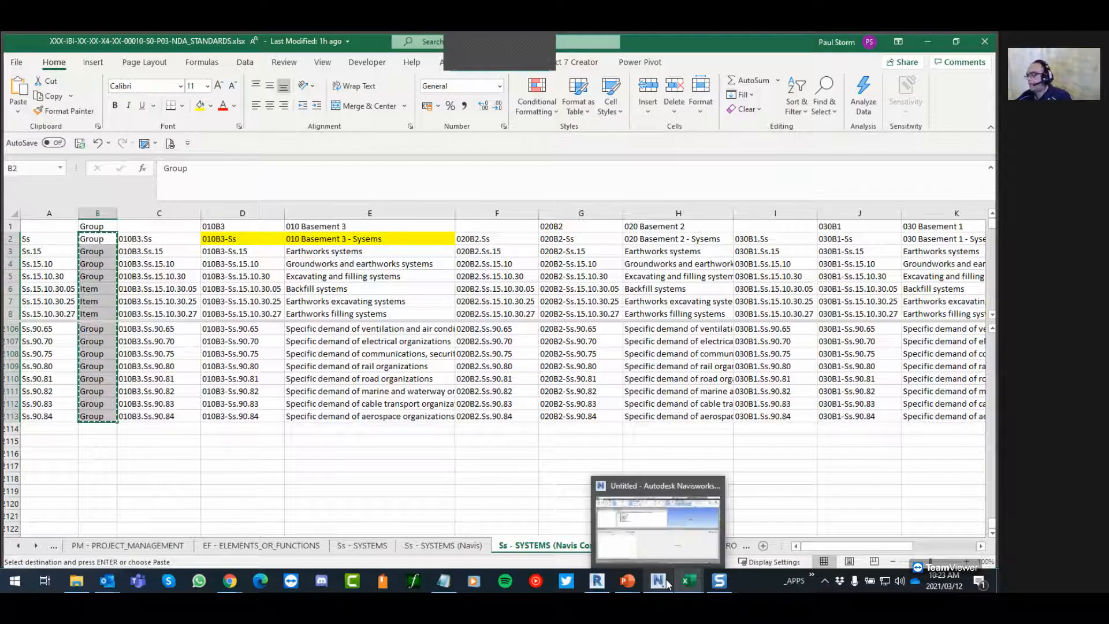
# Paste the copied types as values into the Type column of the catalog workbook's Item Catalog sheet, starting at B5
pyautogui.moveTo(702, 584)
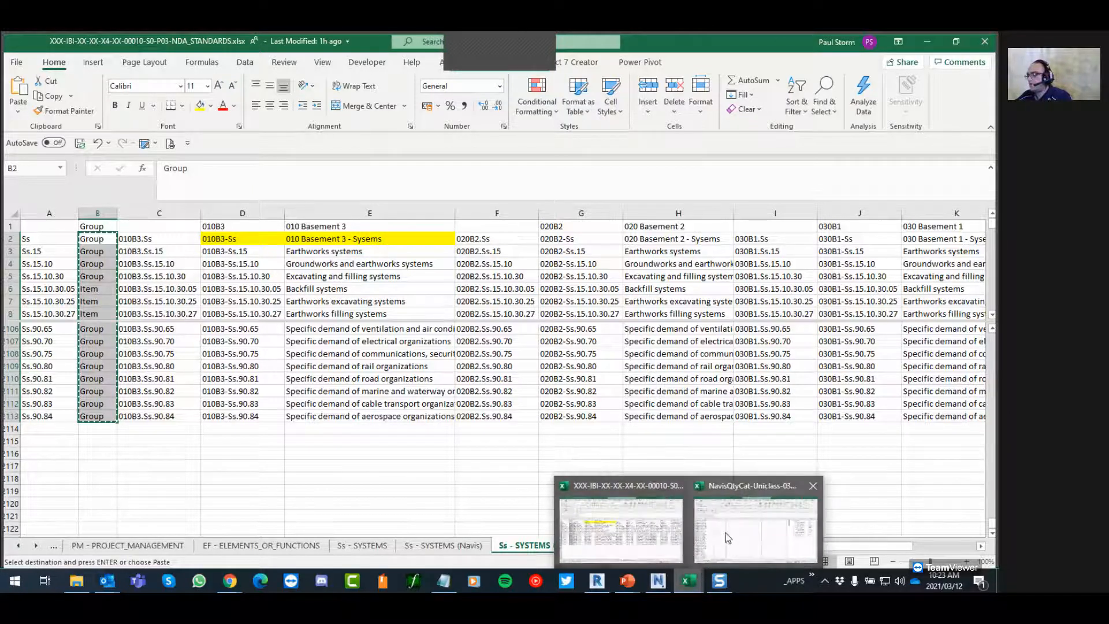
pyautogui.click(761, 520)
pyautogui.scroll(3, 250, 291)
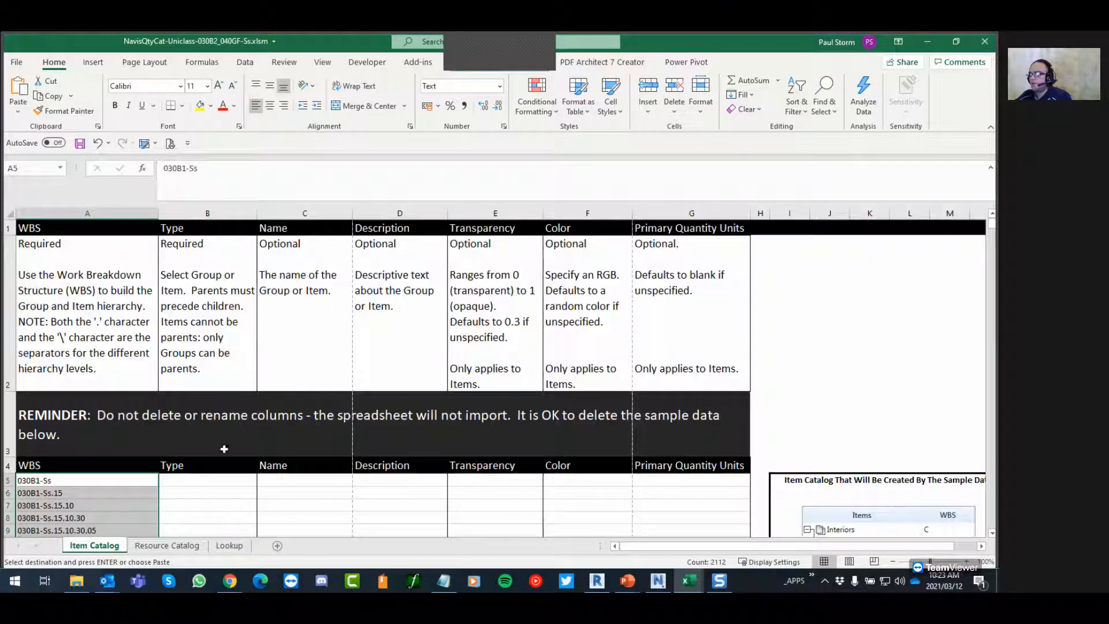
pyautogui.click(206, 482)
pyautogui.rightClick(206, 482)
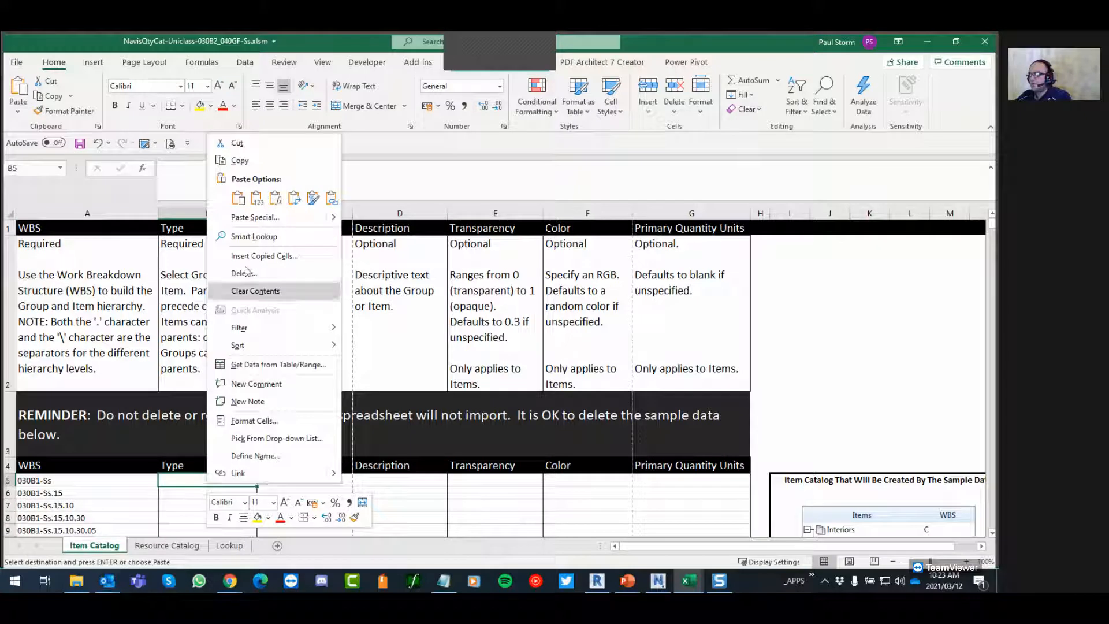
pyautogui.click(257, 198)
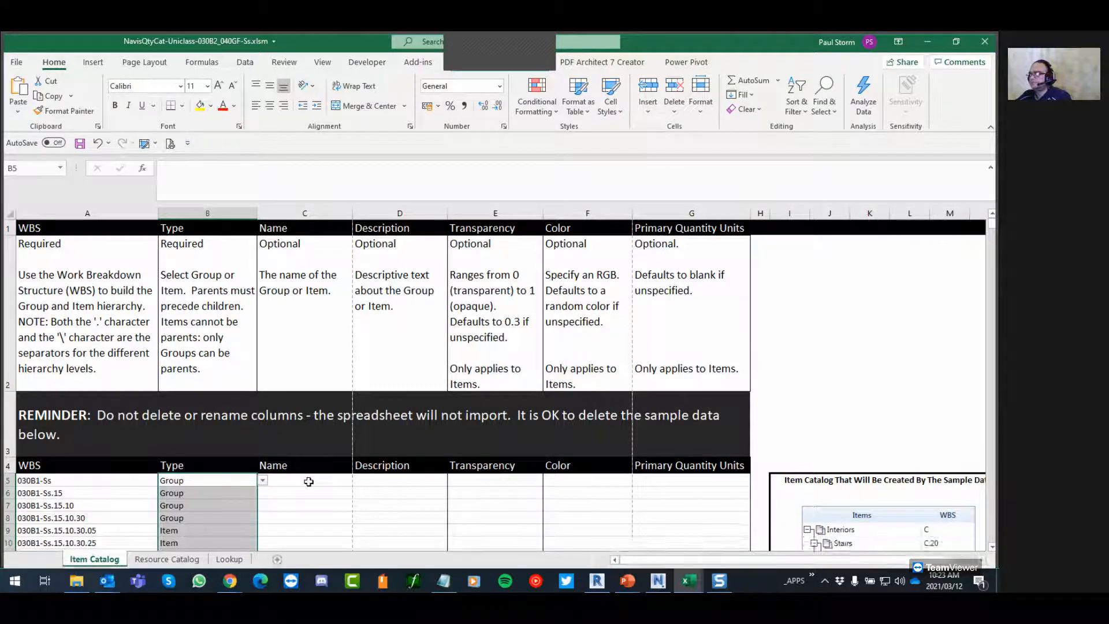
# In the NDA_STANDARDS workbook, copy the Basement 1 system names in K2:K2113
pyautogui.hotkey('alt', 'Tab')
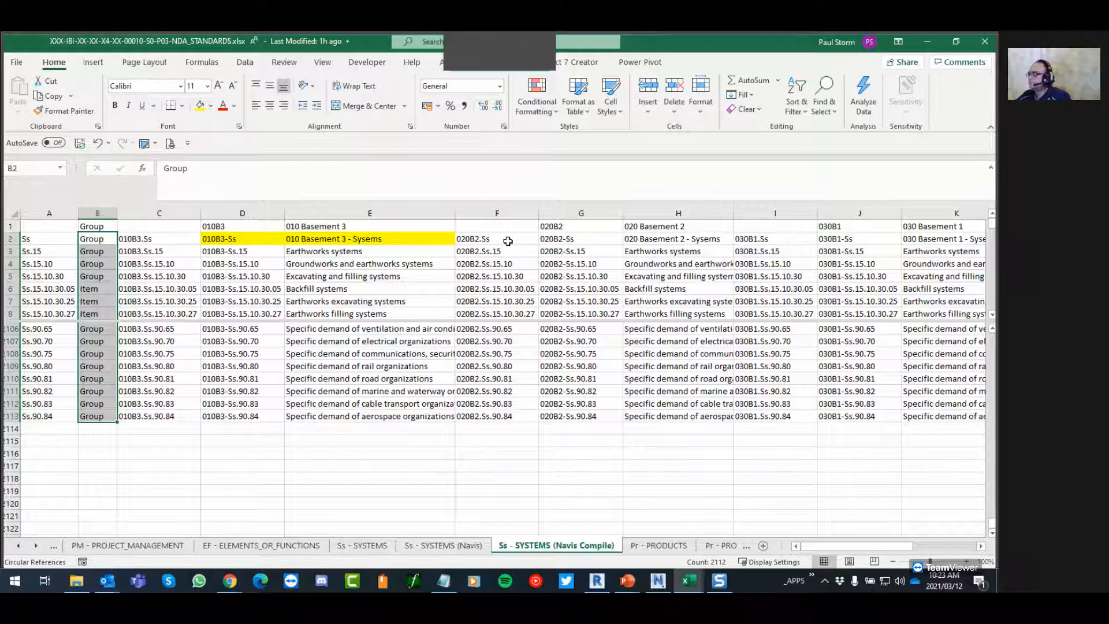
pyautogui.click(923, 546)
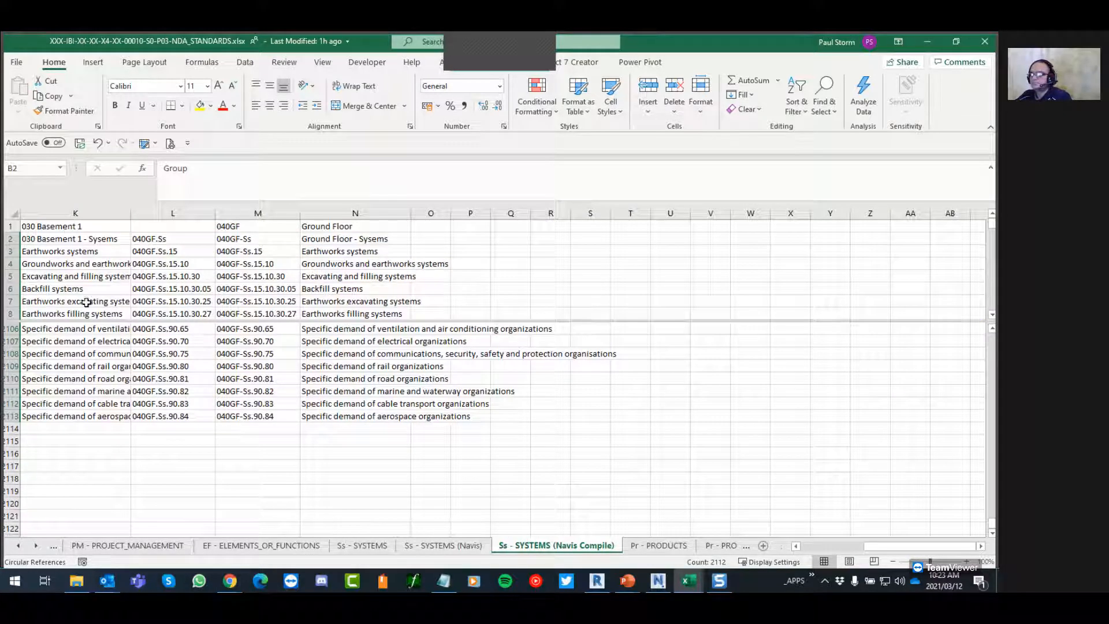
pyautogui.click(60, 237)
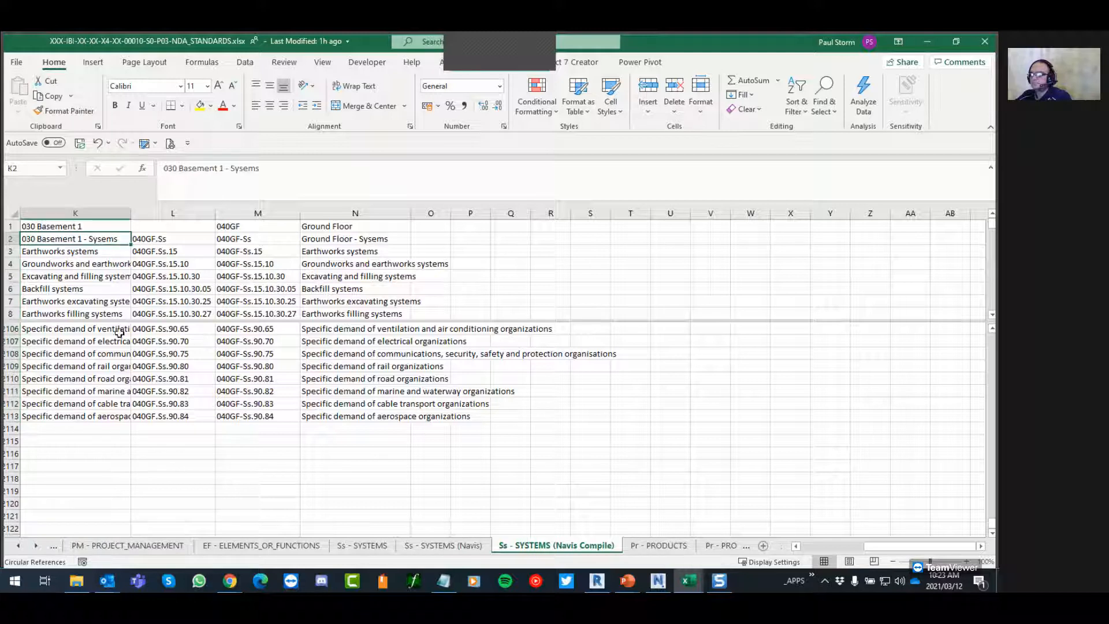
pyautogui.keyDown('shift'); pyautogui.click(82, 415); pyautogui.keyUp('shift')
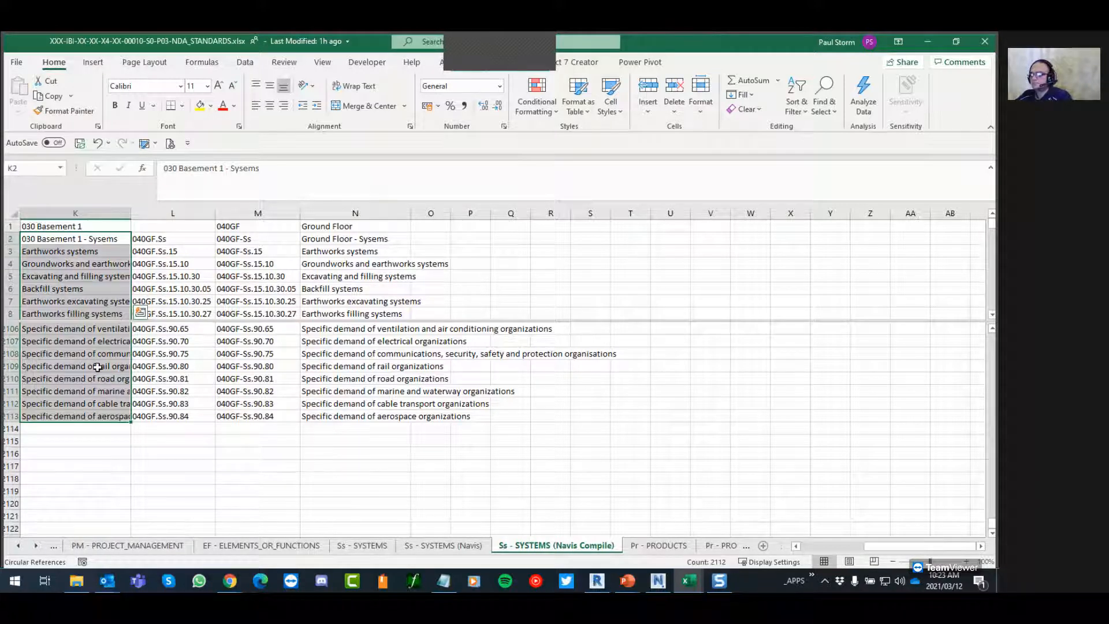
pyautogui.click(89, 416)
pyautogui.rightClick(90, 417)
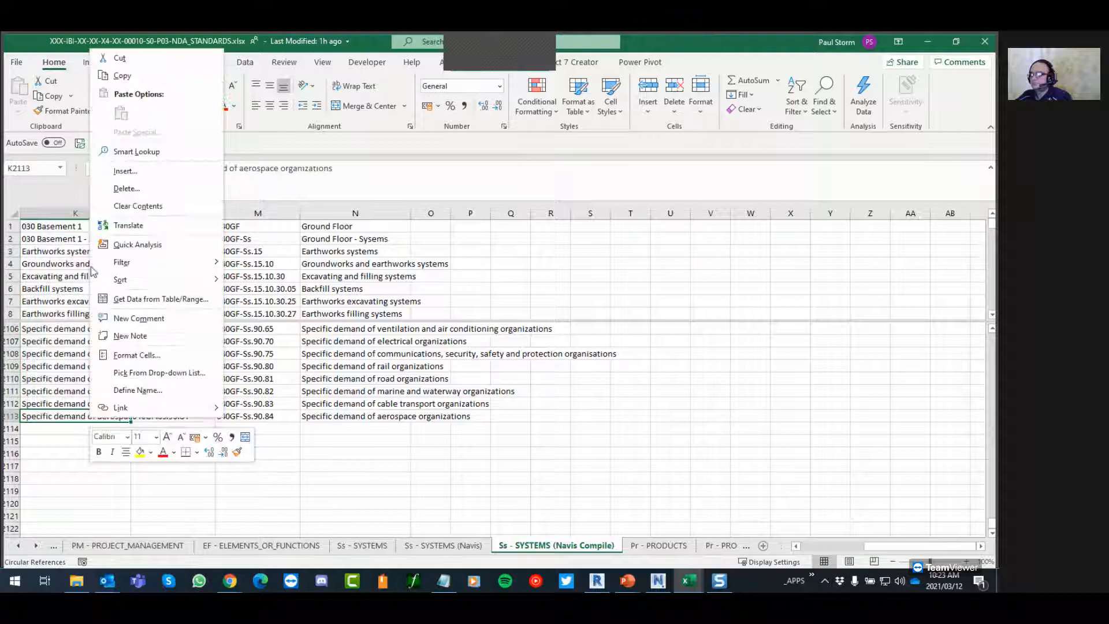
pyautogui.click(67, 241)
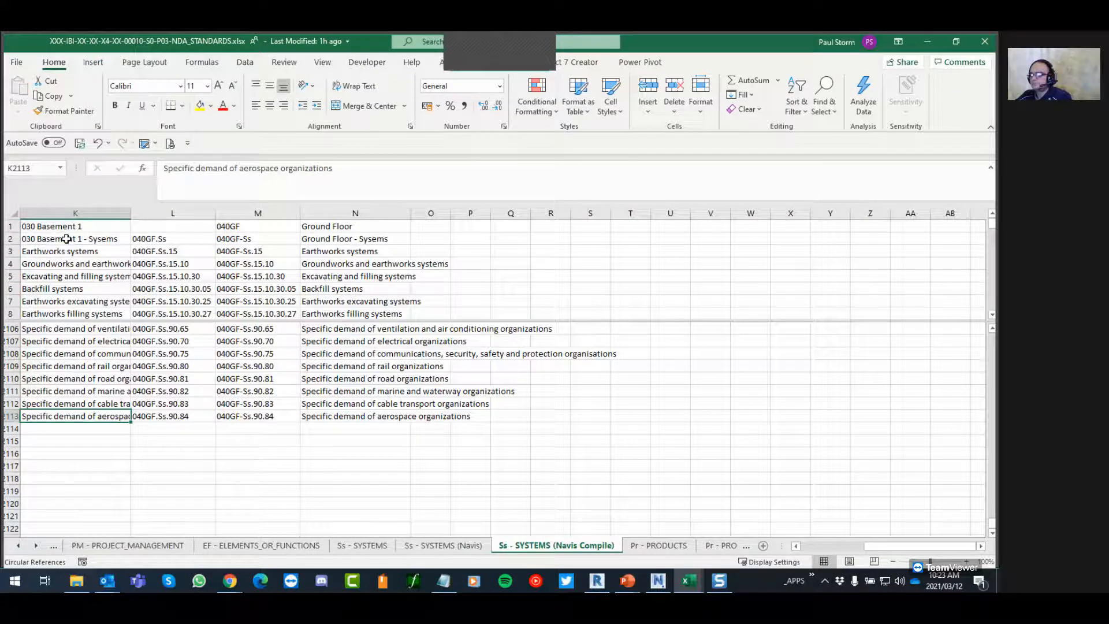
pyautogui.hotkey('ctrl', 'shift', 'Down')
pyautogui.rightClick(85, 248)
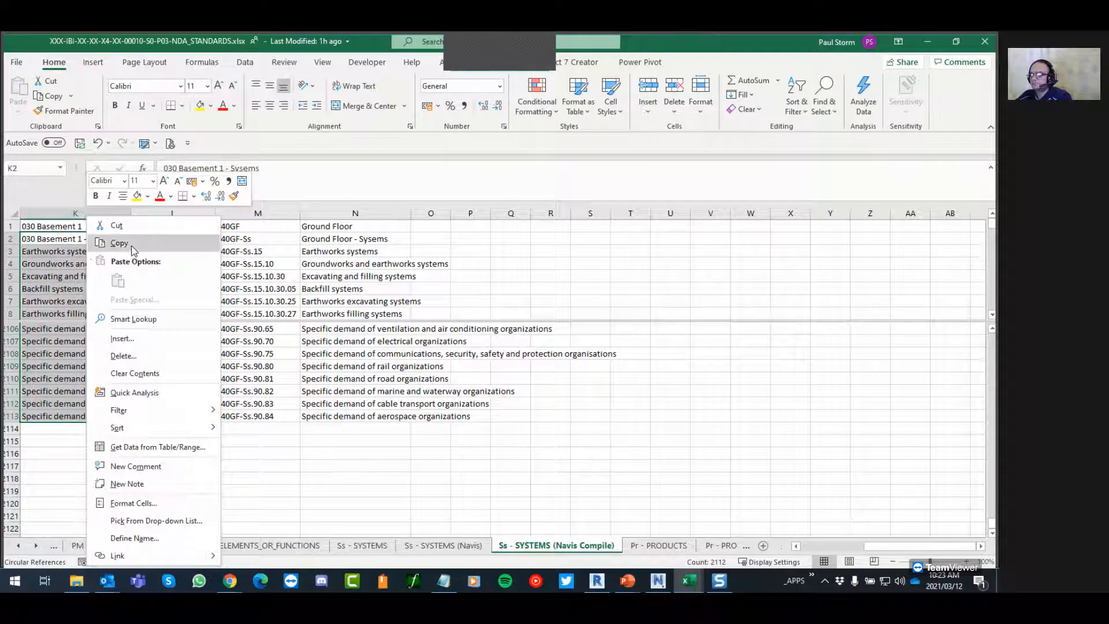
pyautogui.click(109, 238)
# Paste the Basement 1 system names as values into the Name column of the catalog workbook, starting at C5
pyautogui.hotkey('alt', 'Tab')
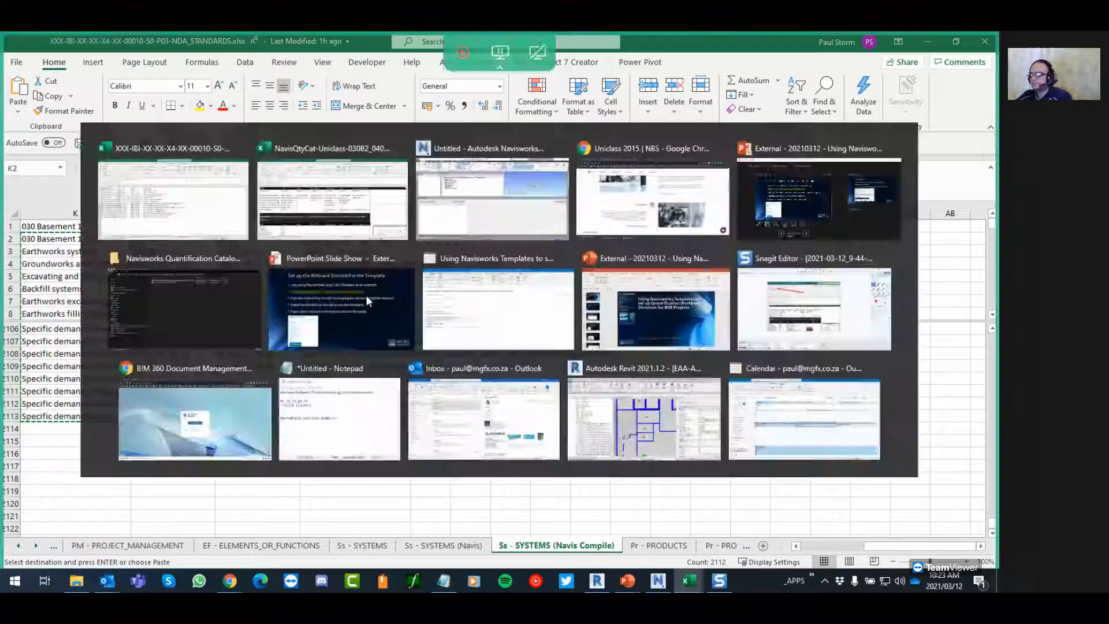
pyautogui.click(302, 482)
pyautogui.rightClick(303, 482)
pyautogui.click(352, 194)
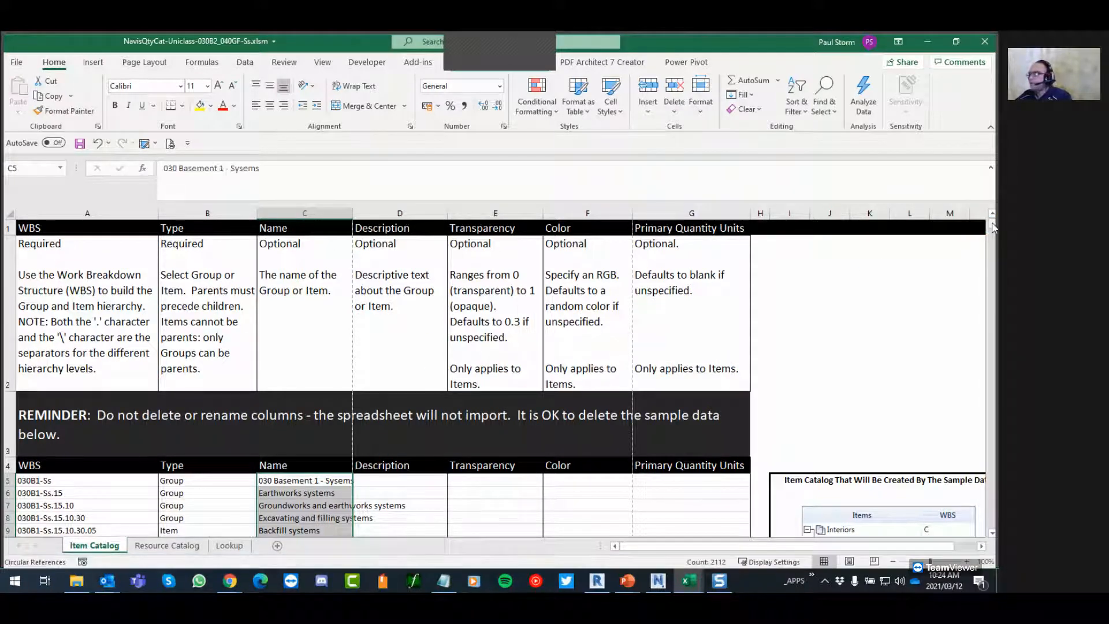
# Go to the end of the Basement 1 entries and select the first empty WBS cell, A2117
pyautogui.moveTo(993, 227); pyautogui.dragTo(994, 315)
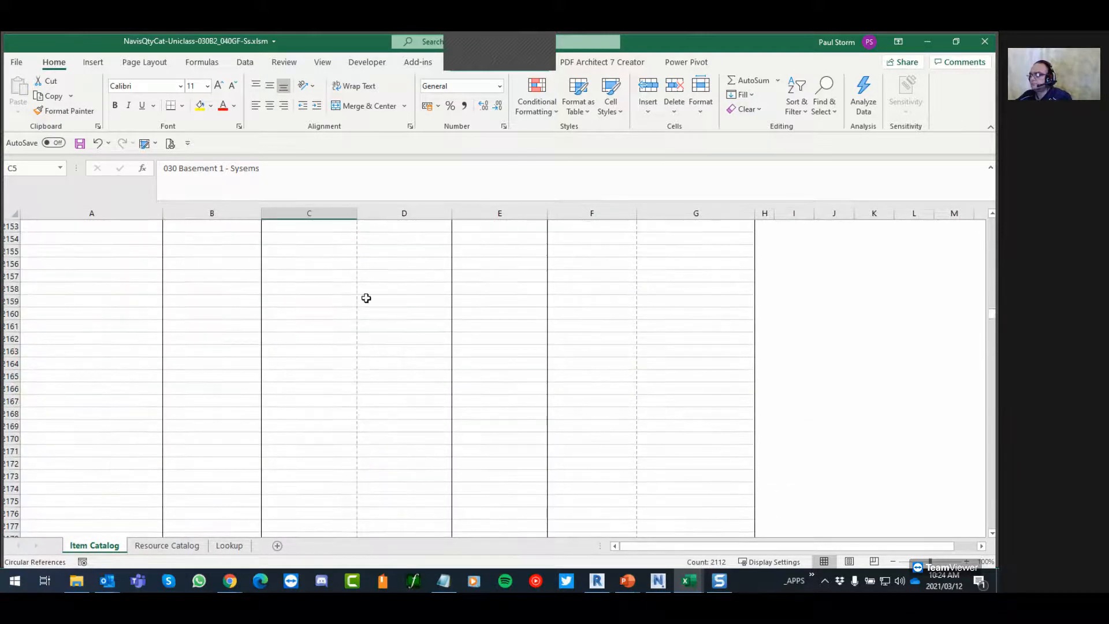
pyautogui.scroll(6, 355, 293)
pyautogui.scroll(-2, 354, 293)
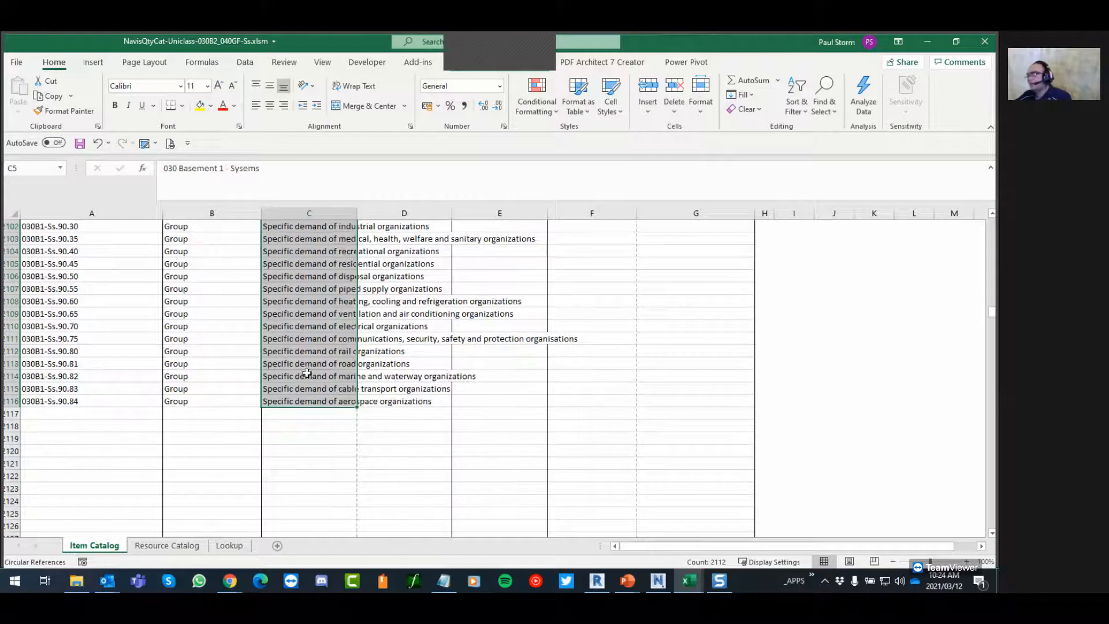
pyautogui.click(108, 426)
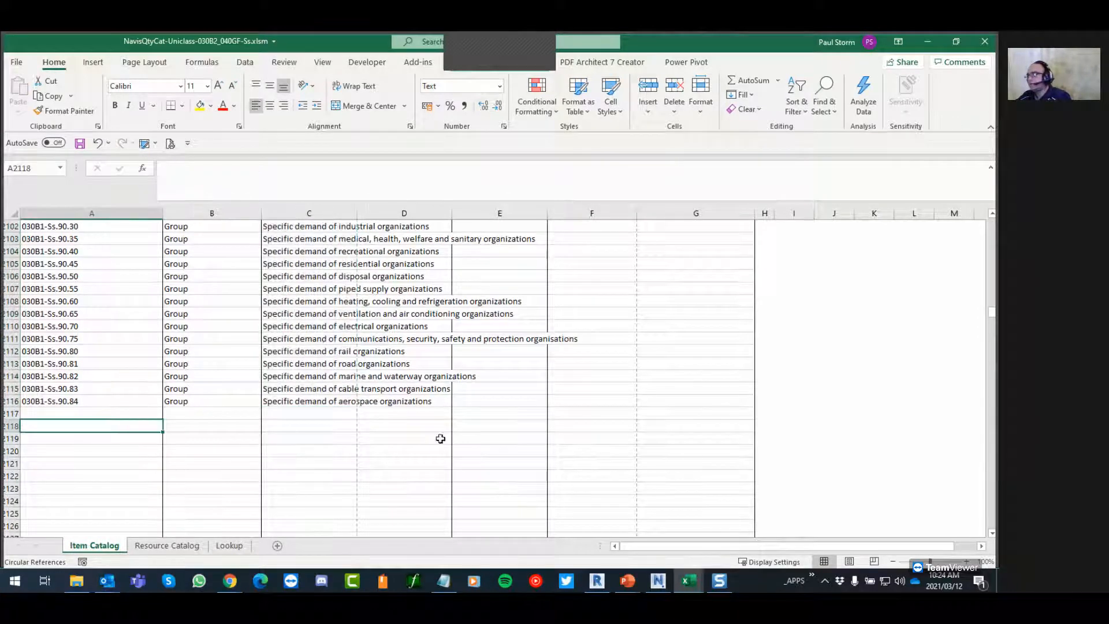
pyautogui.click(51, 413)
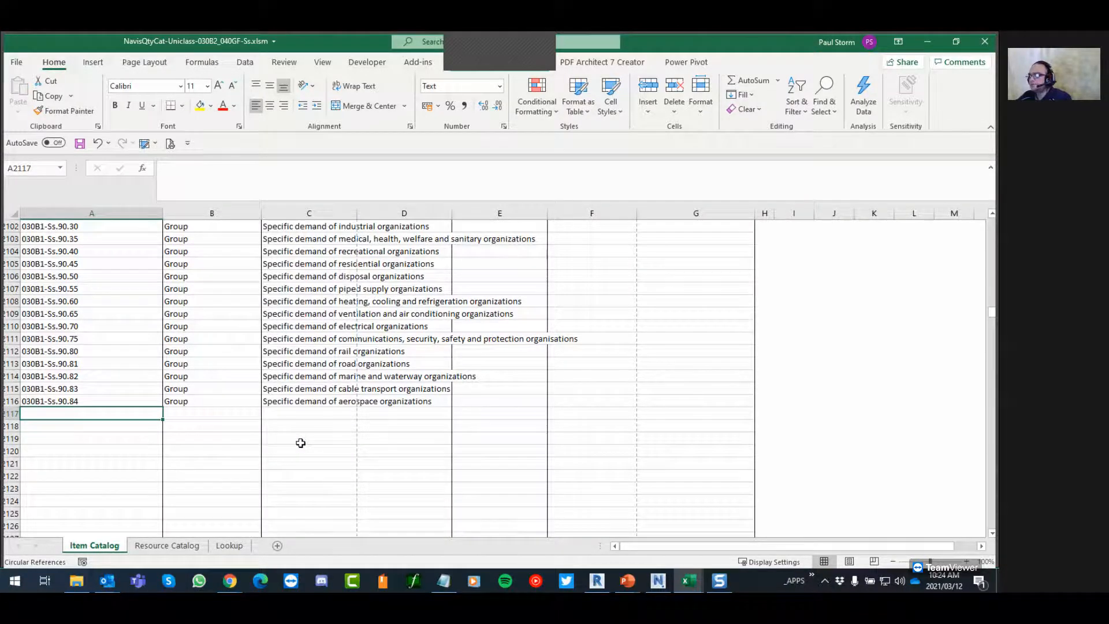
# In the NDA_STANDARDS workbook, copy the Ground Floor system codes in M2:M2113, from 040GF-Ss to 040GF-Ss.90.84
pyautogui.hotkey('alt', 'Tab')
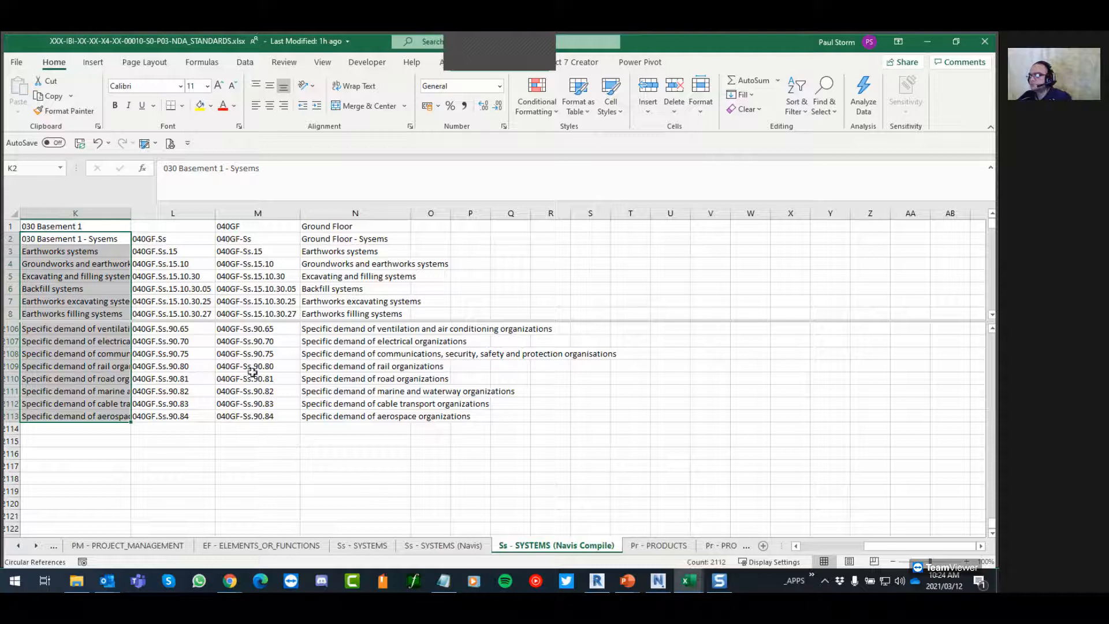
pyautogui.click(247, 238)
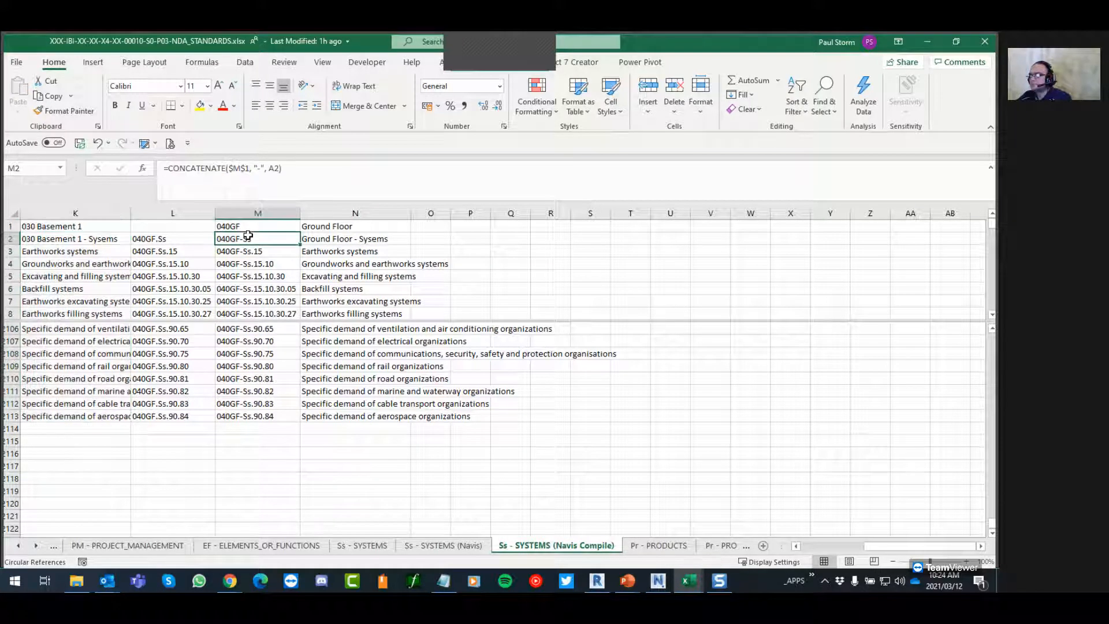
pyautogui.keyDown('shift'); pyautogui.click(265, 416); pyautogui.keyUp('shift')
pyautogui.click(268, 404)
pyautogui.rightClick(268, 404)
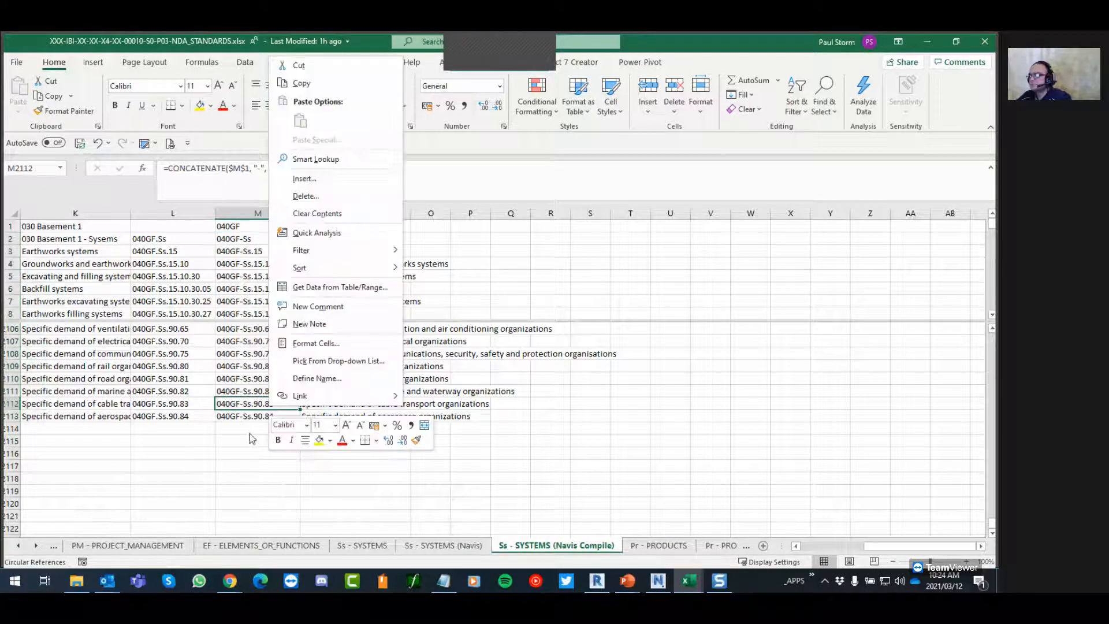
pyautogui.press('Escape')
pyautogui.click(251, 414)
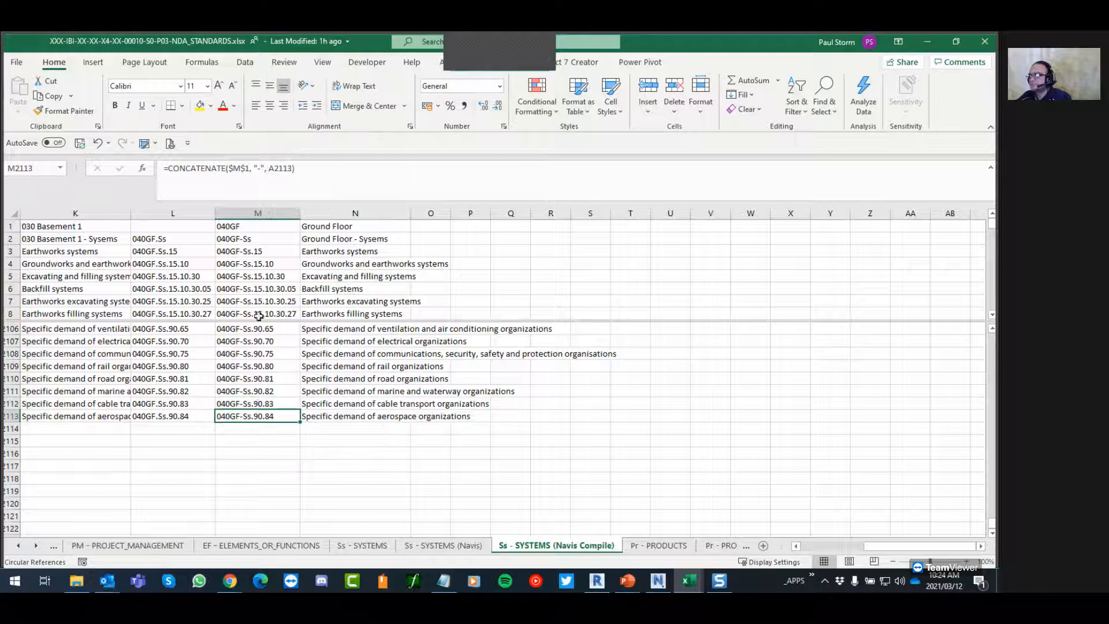
pyautogui.keyDown('shift'); pyautogui.click(245, 243); pyautogui.keyUp('shift')
pyautogui.rightClick(245, 242)
pyautogui.click(285, 247)
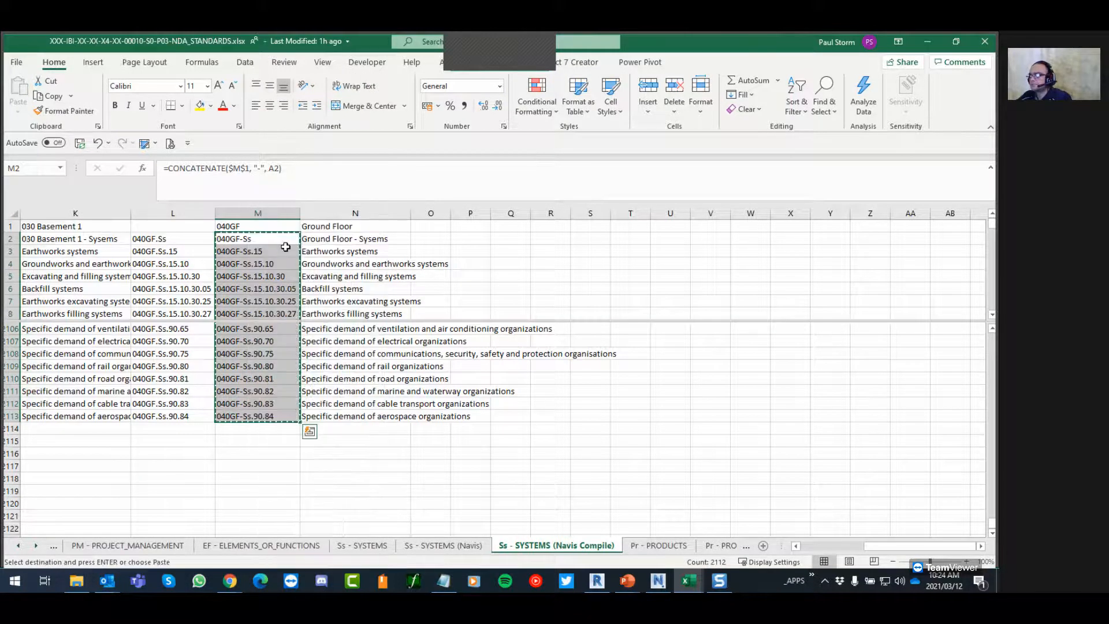
# Paste the Ground Floor codes as values into the catalog's WBS column from A2117, directly below the Basement 1 codes
pyautogui.hotkey('ctrl', 'Tab')
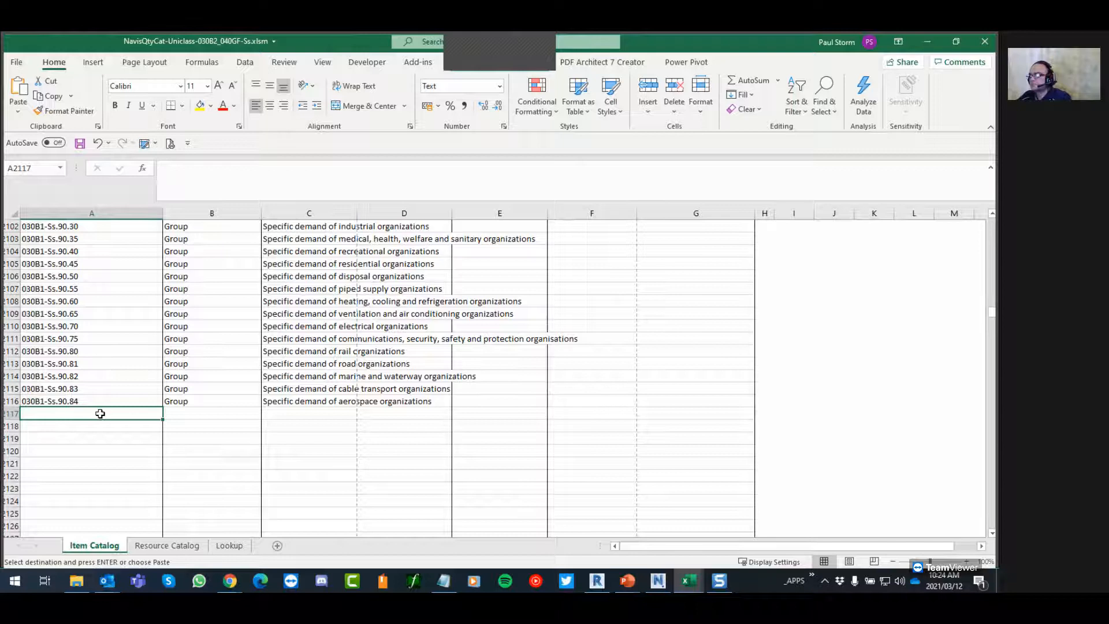
pyautogui.rightClick(100, 413)
pyautogui.click(150, 133)
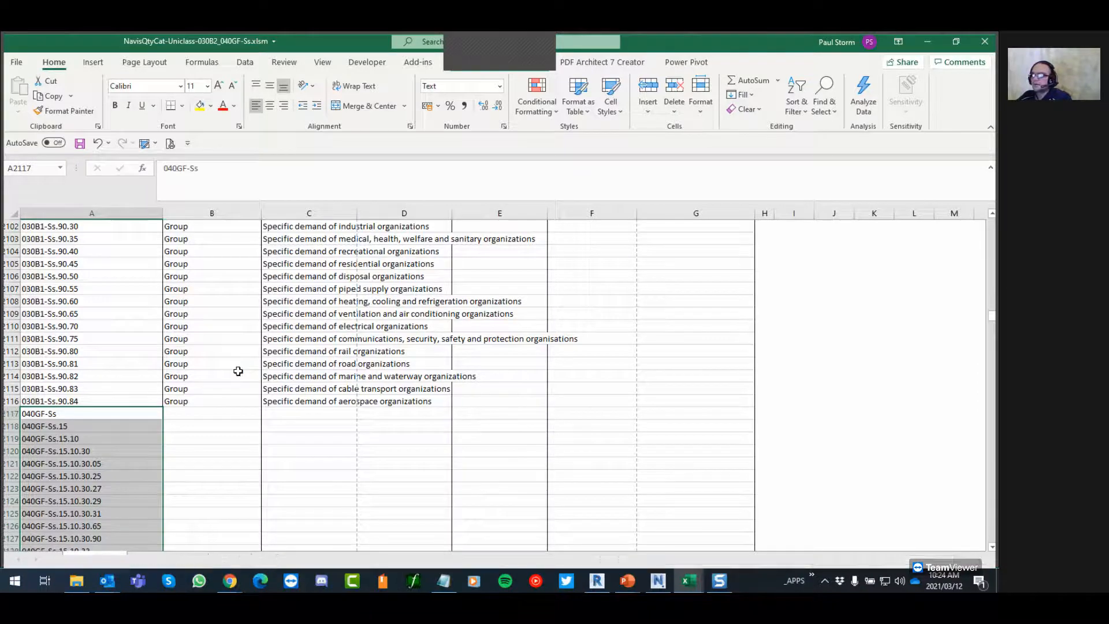
# Return to the NDA_STANDARDS workbook and copy the types in B2:B2113 again for the Ground Floor rows
pyautogui.hotkey('ctrl', 'Tab')
pyautogui.moveTo(912, 545); pyautogui.dragTo(847, 546)
pyautogui.moveTo(91, 238)
pyautogui.mouseDown()
pyautogui.moveTo(105, 263)
pyautogui.moveTo(96, 414)
pyautogui.mouseUp()
pyautogui.click(96, 391)
pyautogui.rightClick(96, 391)
pyautogui.press('Escape')
pyautogui.click(92, 417)
pyautogui.keyDown('shift'); pyautogui.click(101, 240); pyautogui.keyUp('shift')
pyautogui.rightClick(101, 239)
pyautogui.click(138, 243)
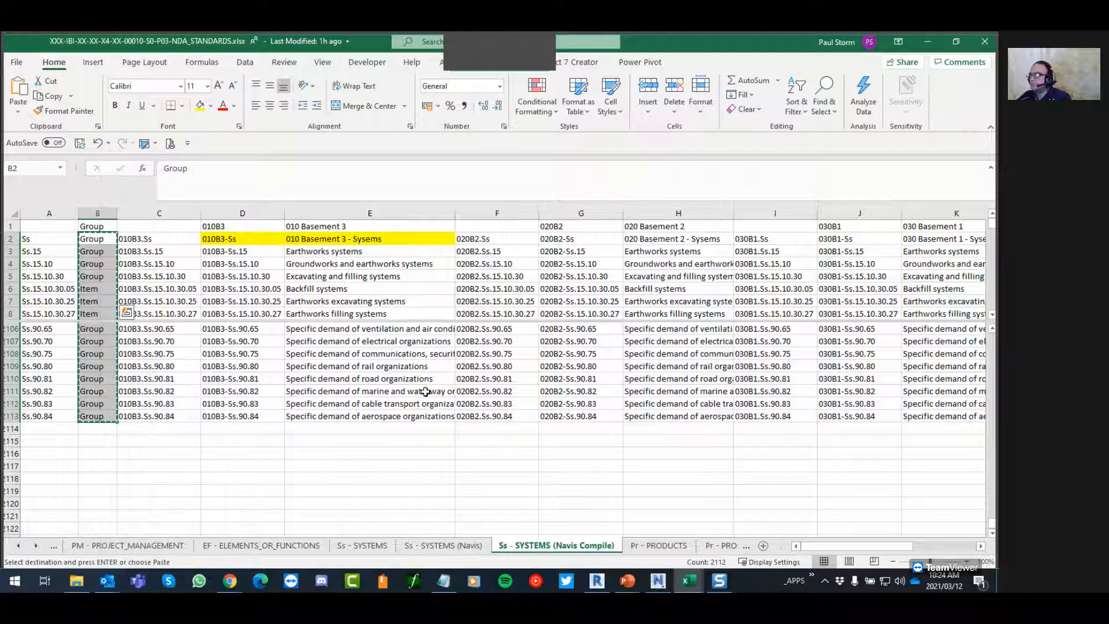
# Paste the copied types as values into the catalog's Type column from B2117, alongside the Ground Floor codes
pyautogui.hotkey('ctrl', 'Tab')
pyautogui.click(184, 418)
pyautogui.rightClick(185, 417)
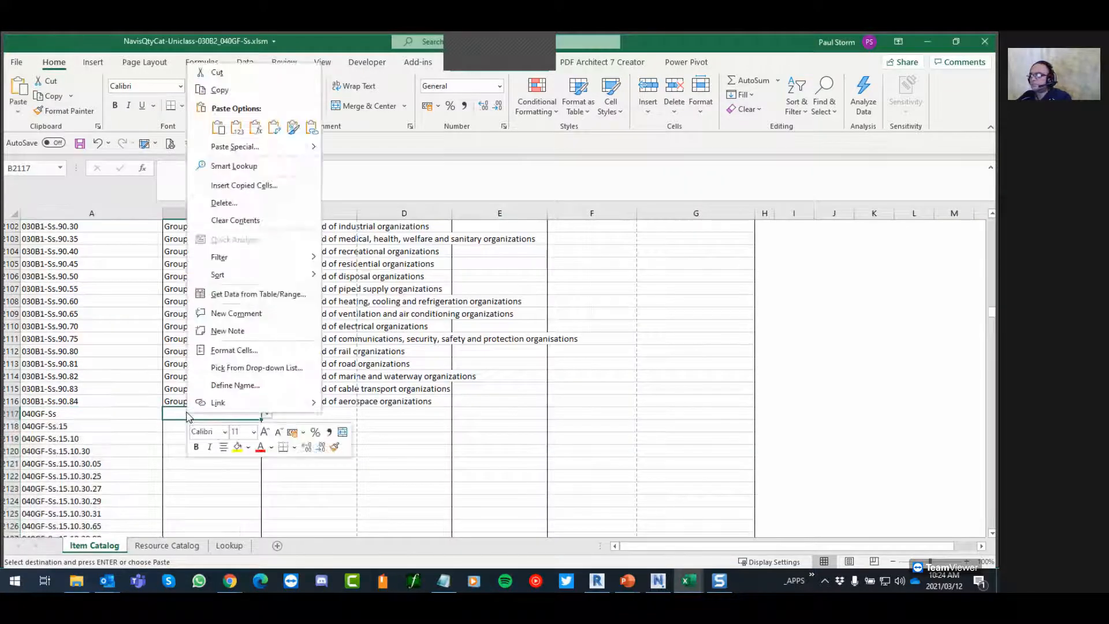
pyautogui.click(236, 128)
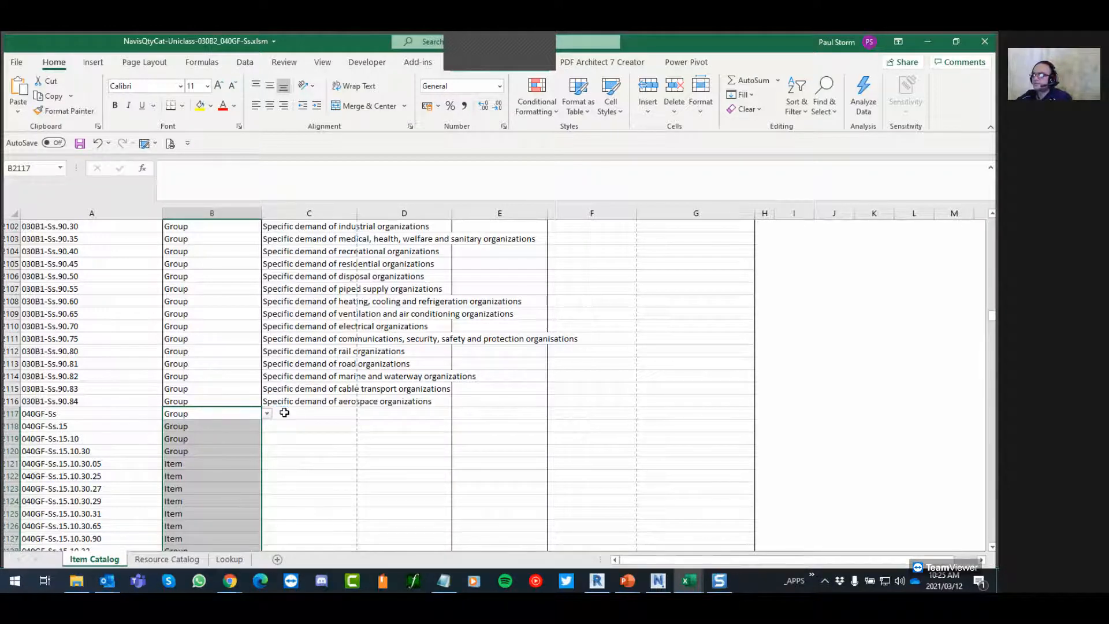
# In the NDA_STANDARDS workbook, copy the Ground Floor system names in N2:N2113, starting with Ground Floor - Sysems
pyautogui.click(284, 412)
pyautogui.hotkey('alt', 'Tab')
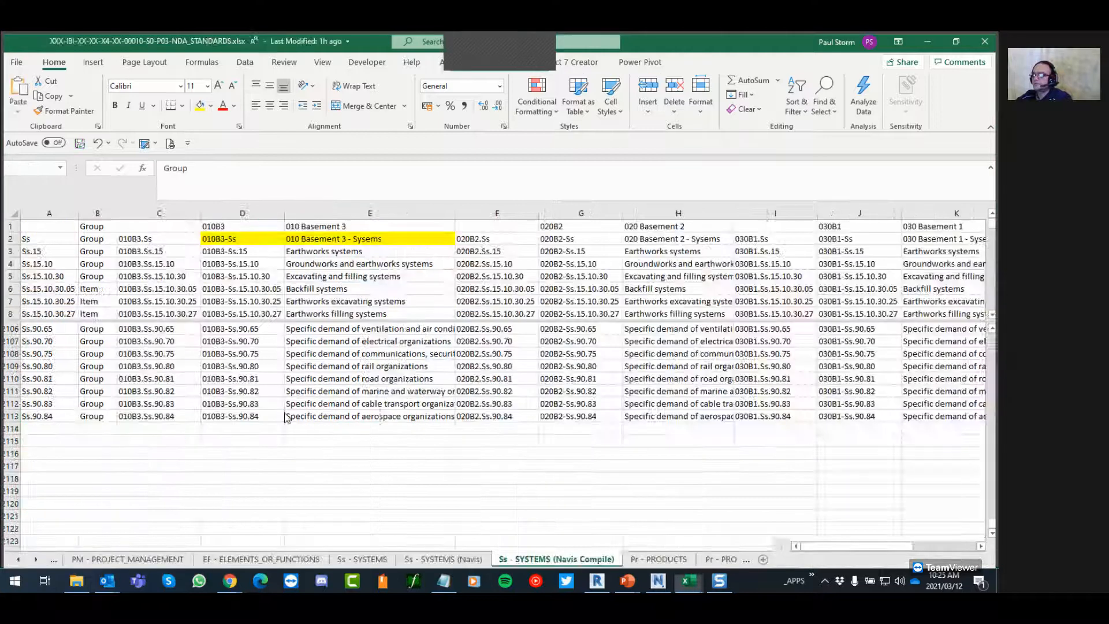
pyautogui.moveTo(824, 547); pyautogui.dragTo(922, 548)
pyautogui.click(776, 239)
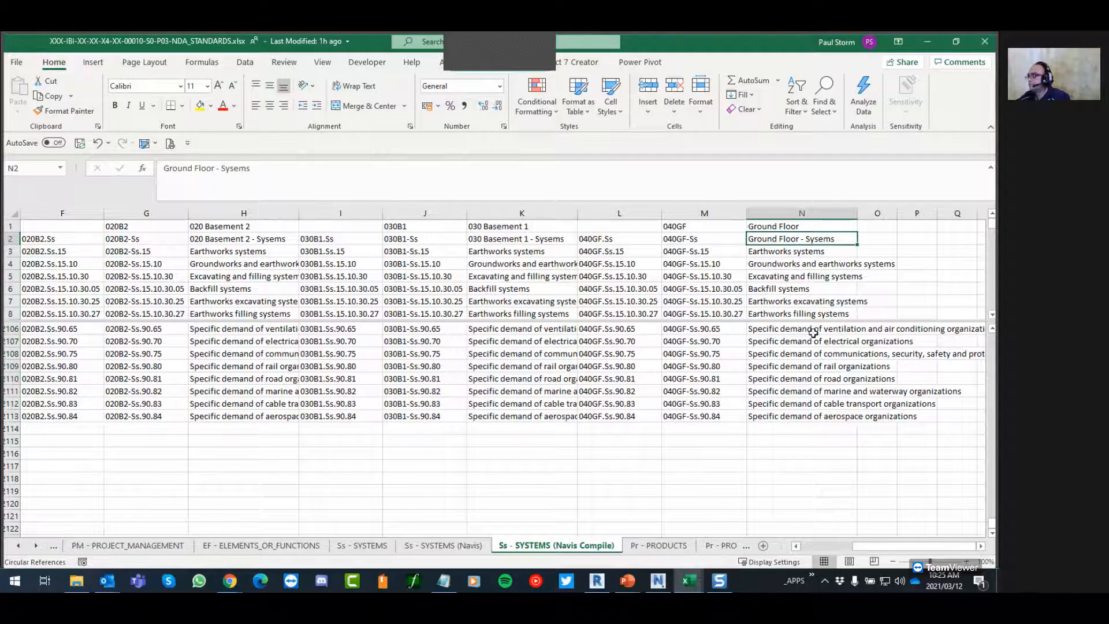
pyautogui.keyDown('shift'); pyautogui.click(786, 417); pyautogui.keyUp('shift')
pyautogui.click(789, 417)
pyautogui.rightClick(789, 417)
pyautogui.click(765, 243)
pyautogui.keyDown('shift'); pyautogui.click(776, 241); pyautogui.keyUp('shift')
pyautogui.rightClick(777, 241)
pyautogui.click(804, 244)
# Paste the Ground Floor names as values into the catalog's Name column from C2117 and check the last filled rows
pyautogui.hotkey('alt', 'Tab')
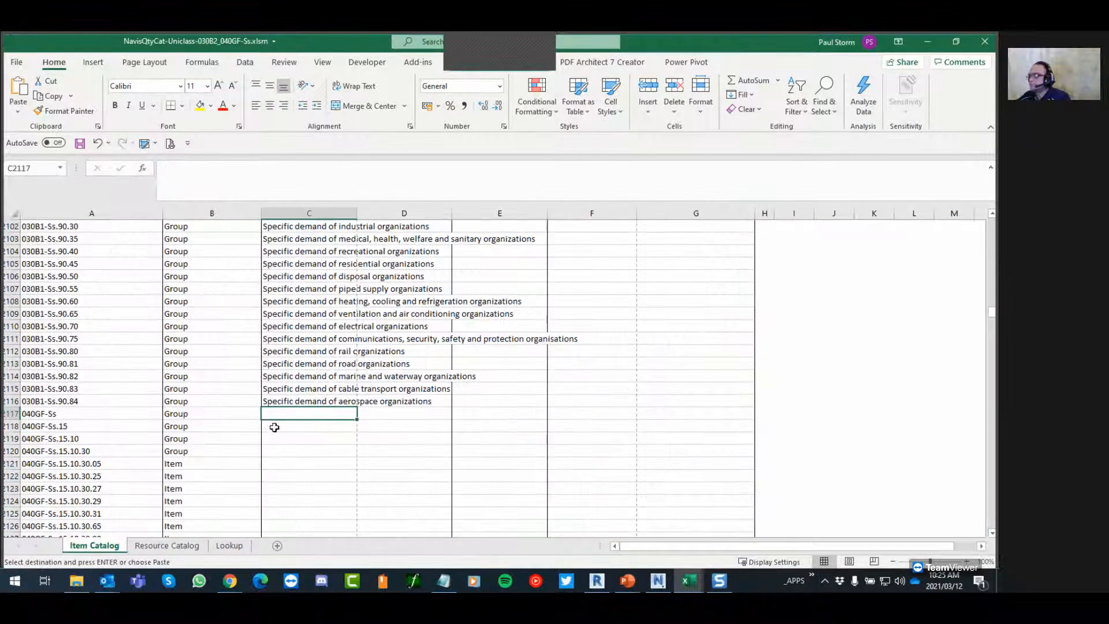
pyautogui.rightClick(290, 413)
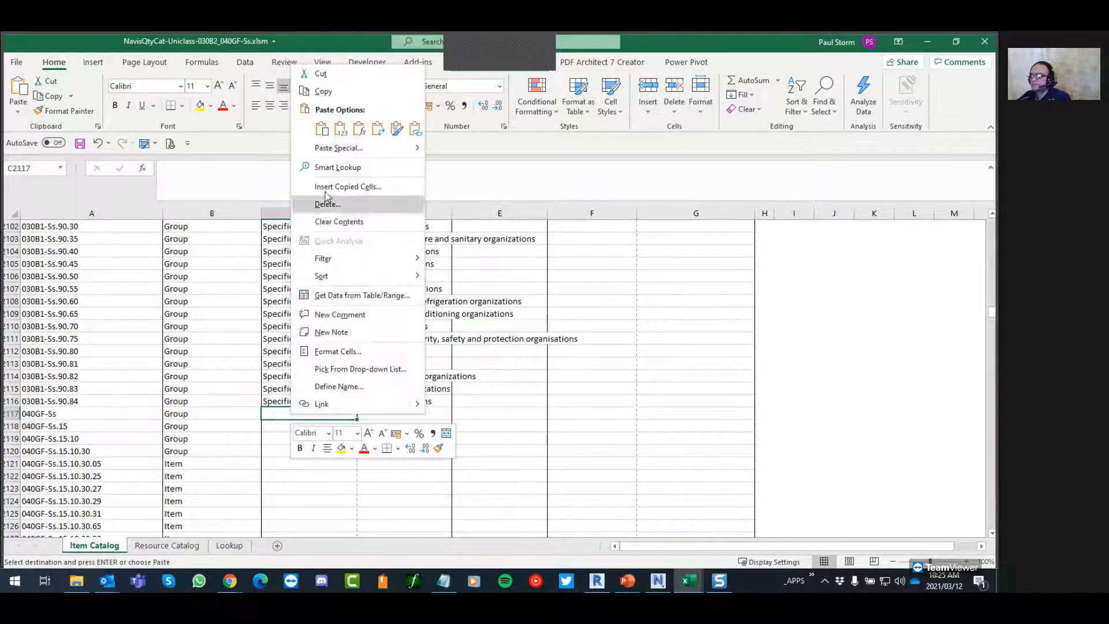
pyautogui.click(342, 129)
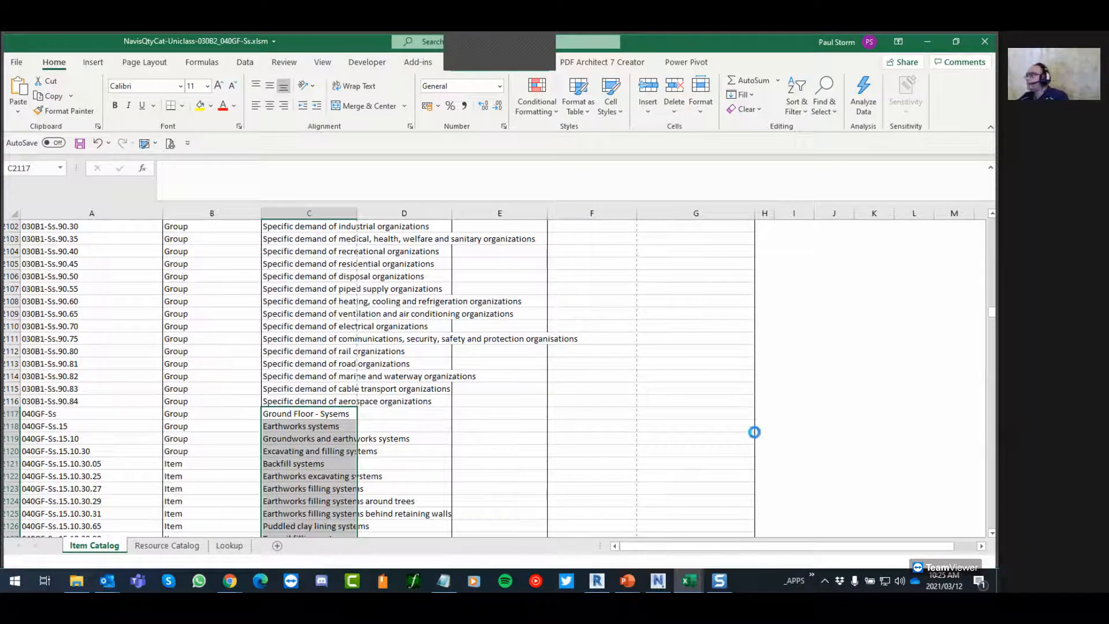
pyautogui.moveTo(993, 315); pyautogui.dragTo(990, 405)
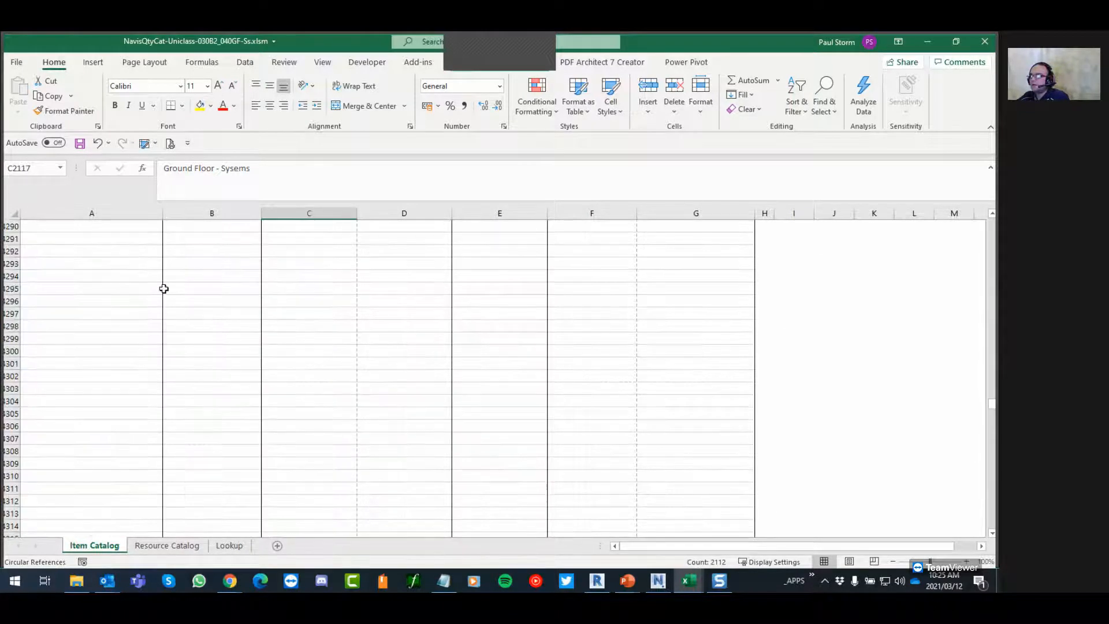
pyautogui.scroll(20, 213, 292)
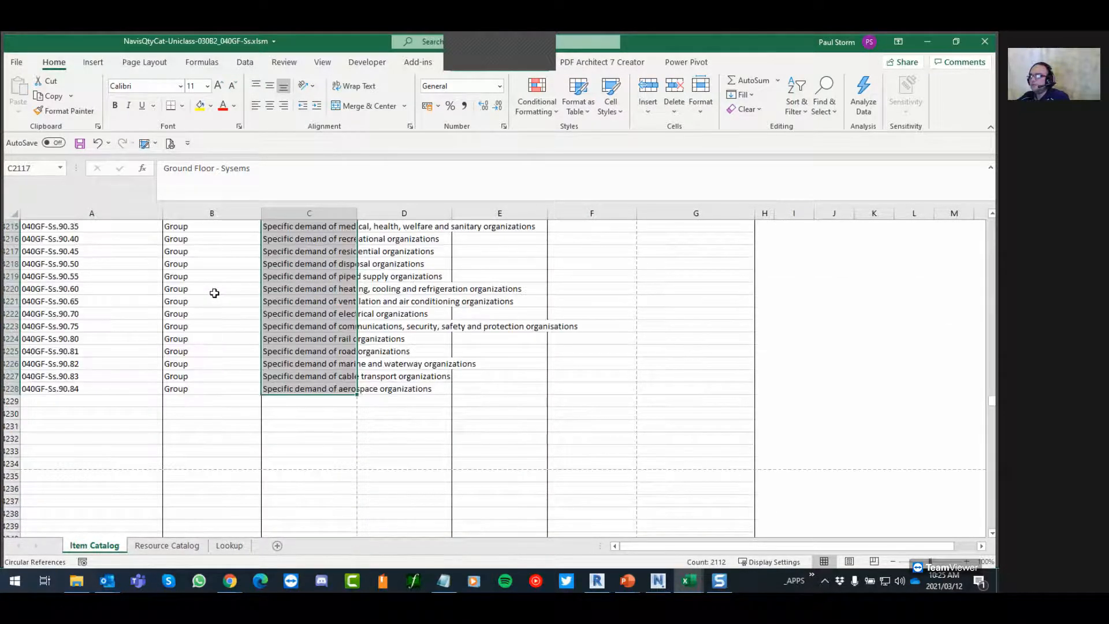
pyautogui.click(476, 392)
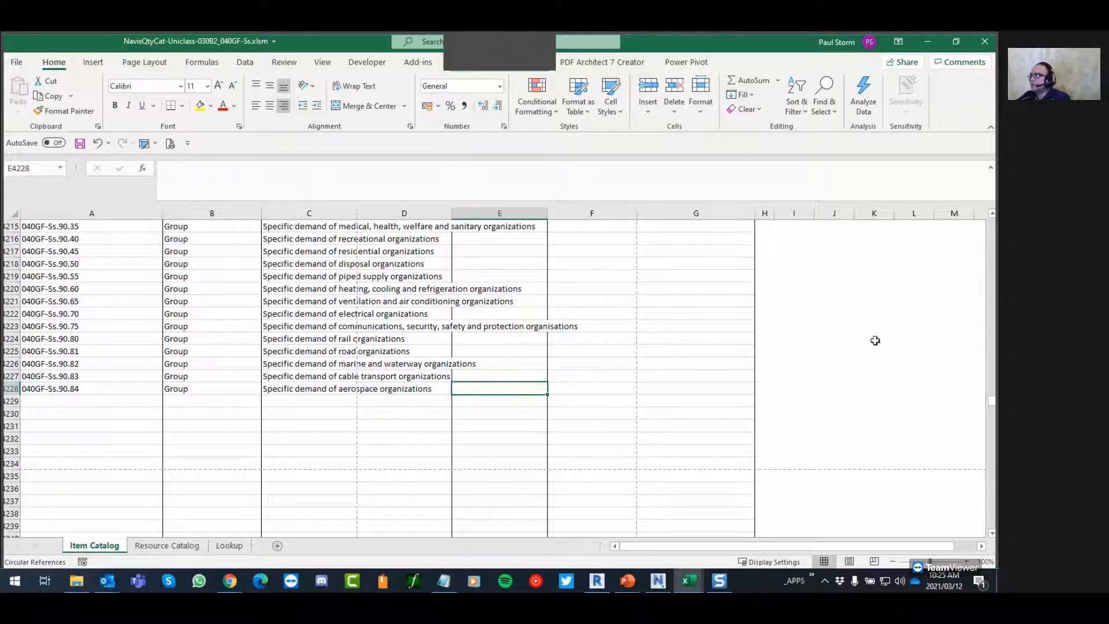
# Review the WBS hierarchy in the first Item Catalog rows, and look over the Resource Catalog and Lookup sheets
pyautogui.moveTo(992, 403); pyautogui.dragTo(990, 223)
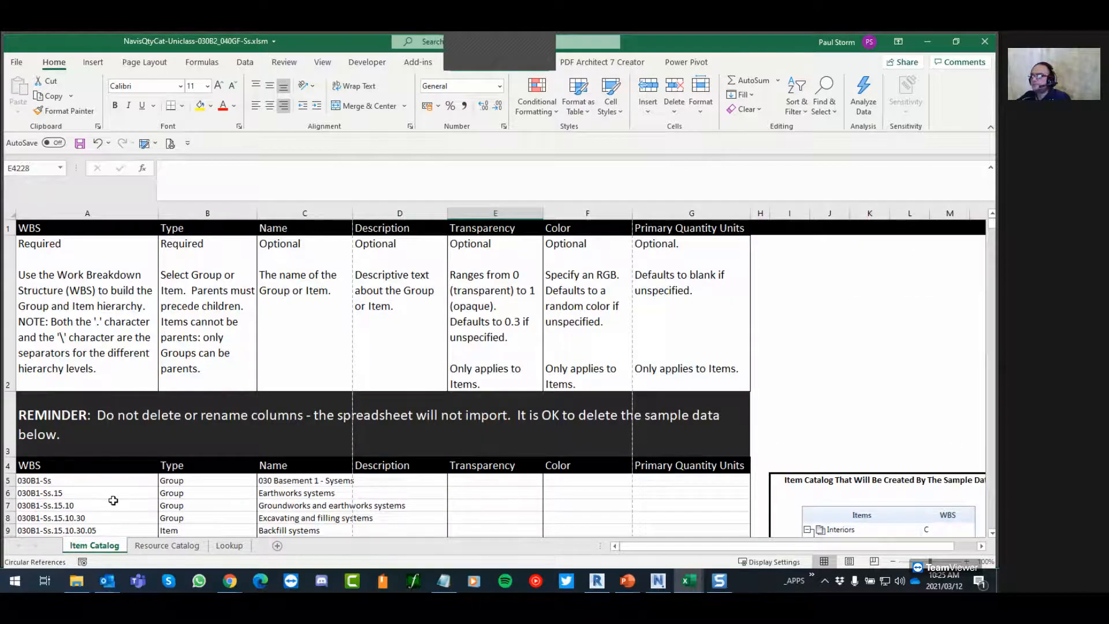
pyautogui.scroll(-2, 113, 500)
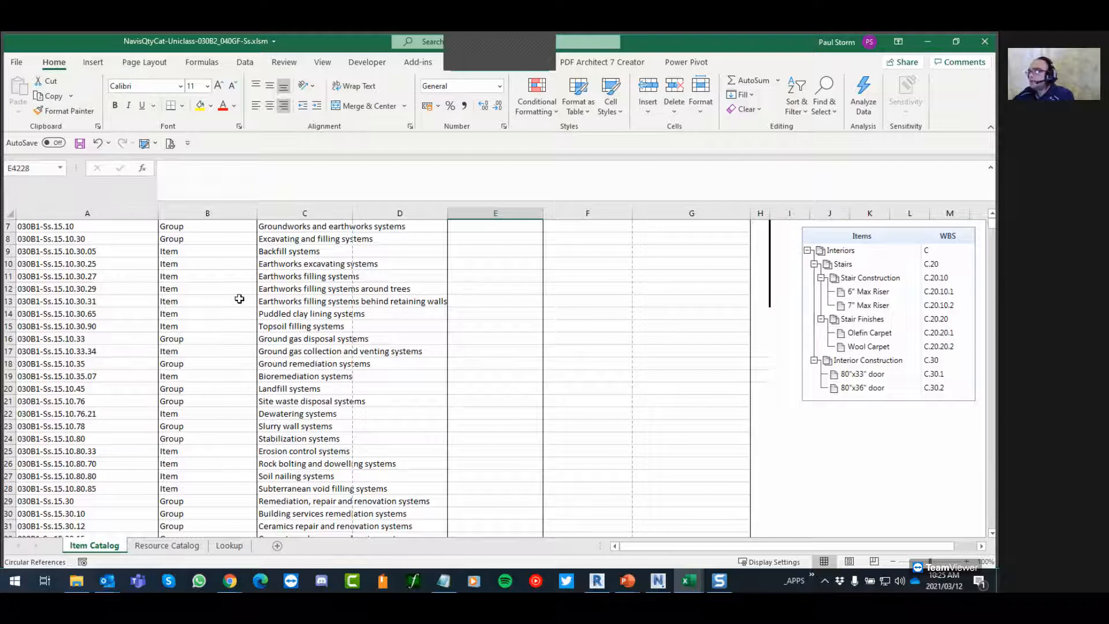
pyautogui.click(102, 252)
pyautogui.scroll(2, 102, 252)
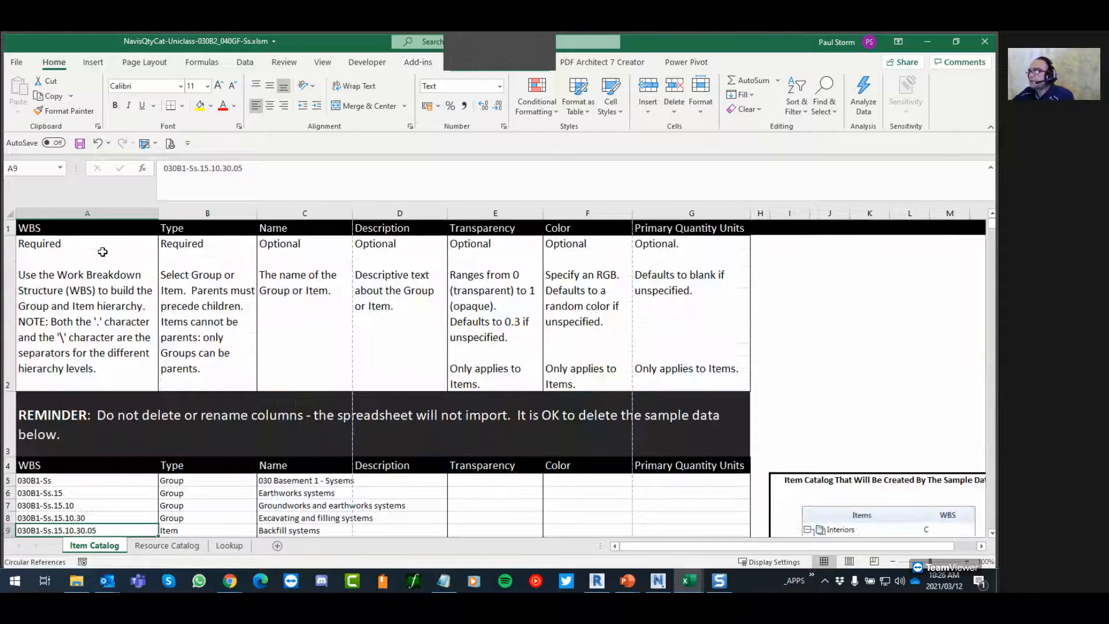
pyautogui.scroll(-2, 102, 251)
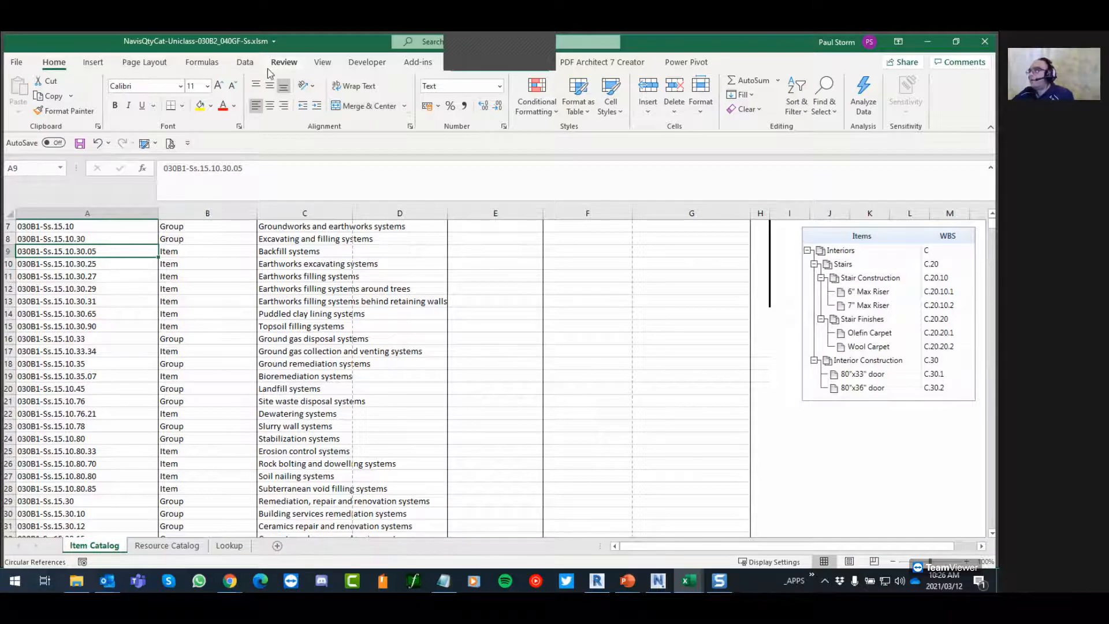
pyautogui.click(167, 546)
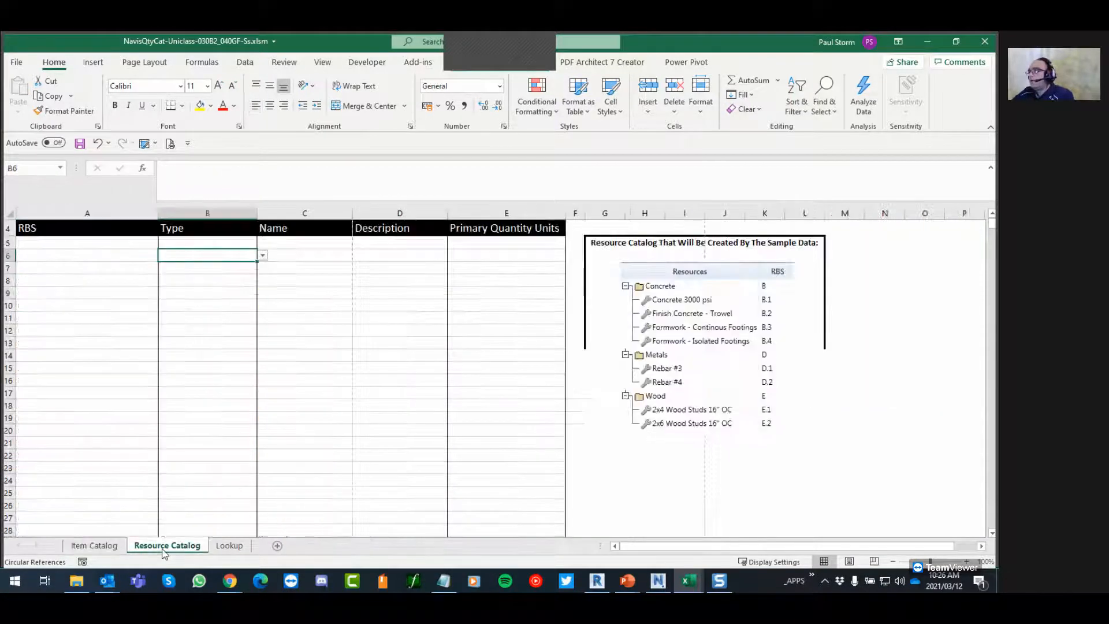
pyautogui.click(226, 546)
pyautogui.click(92, 545)
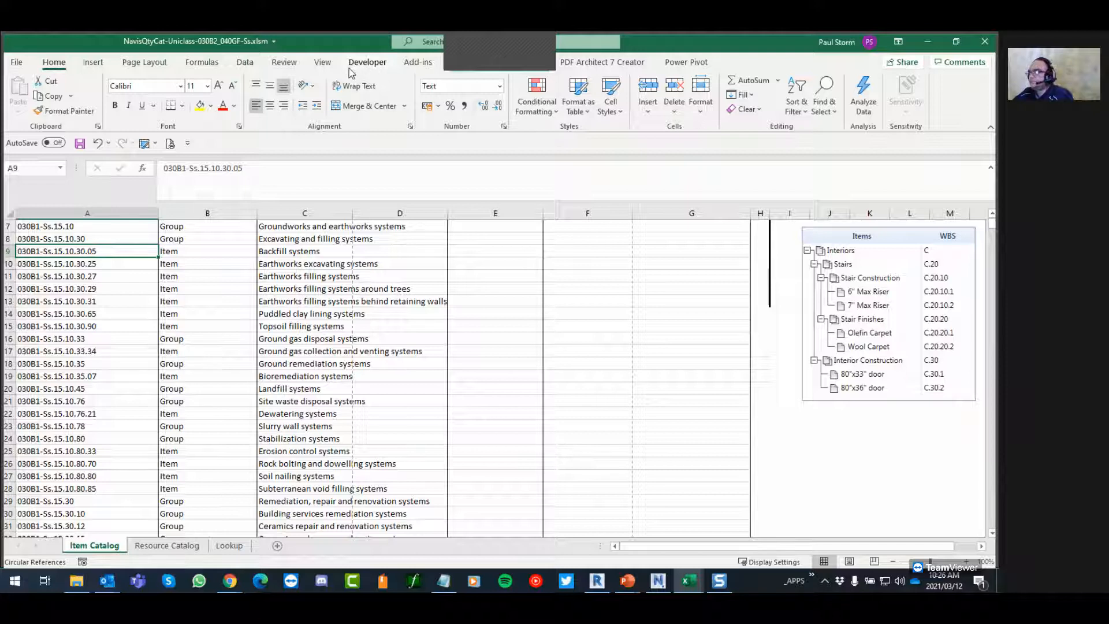
# Save the catalog workbook and export the catalog as the XML file NavisQtyCat-Uniclass-030B1_040GF-Ss.xml
pyautogui.click(417, 62)
pyautogui.click(79, 144)
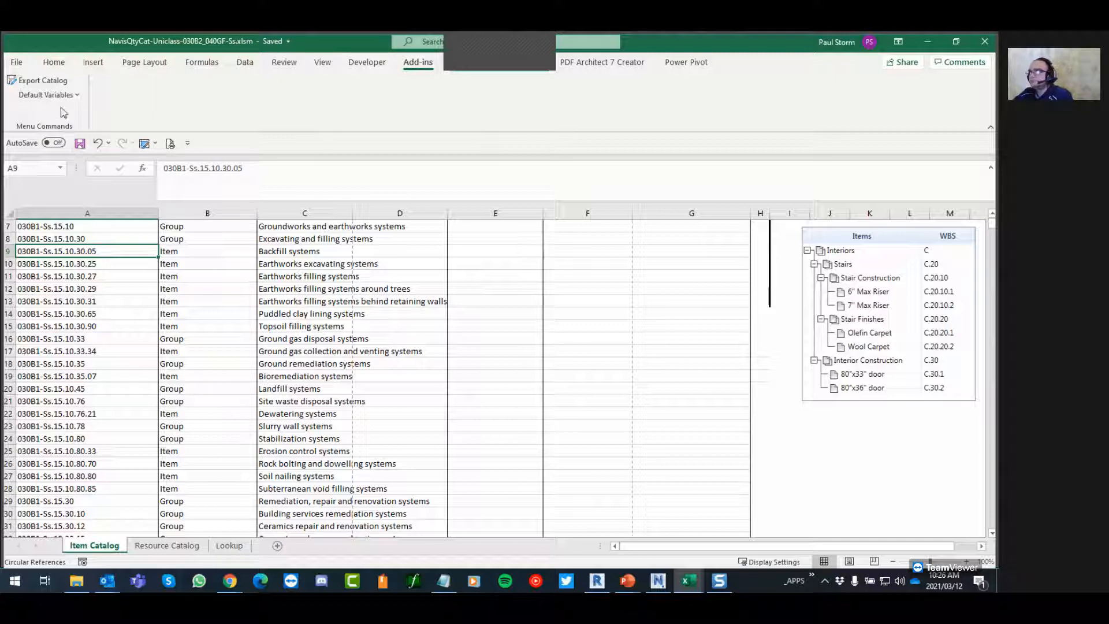
pyautogui.click(51, 81)
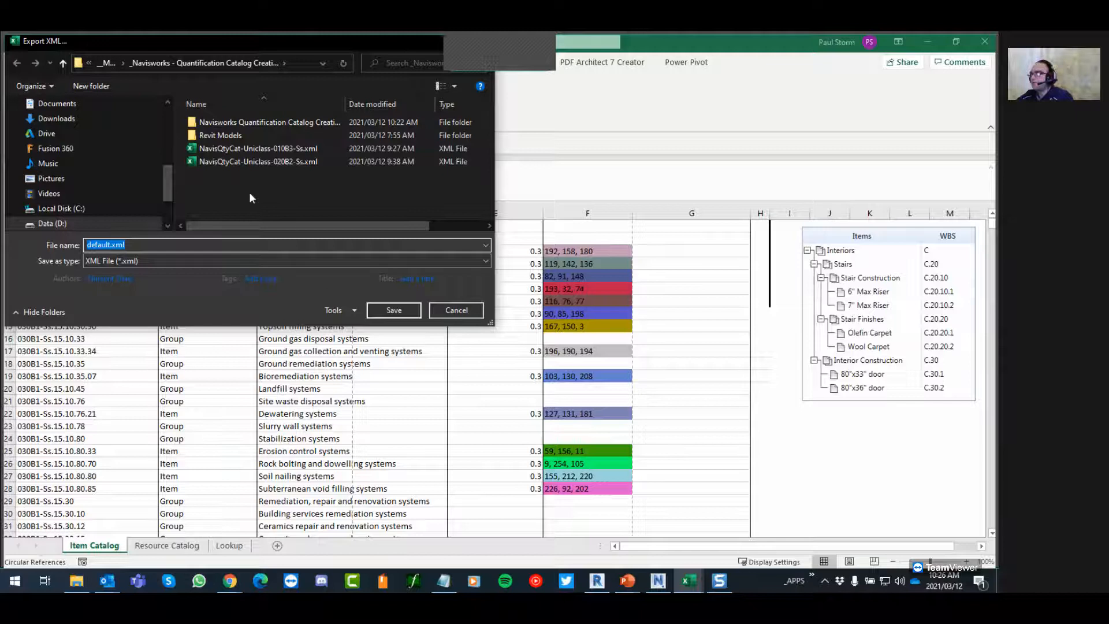
pyautogui.click(263, 158)
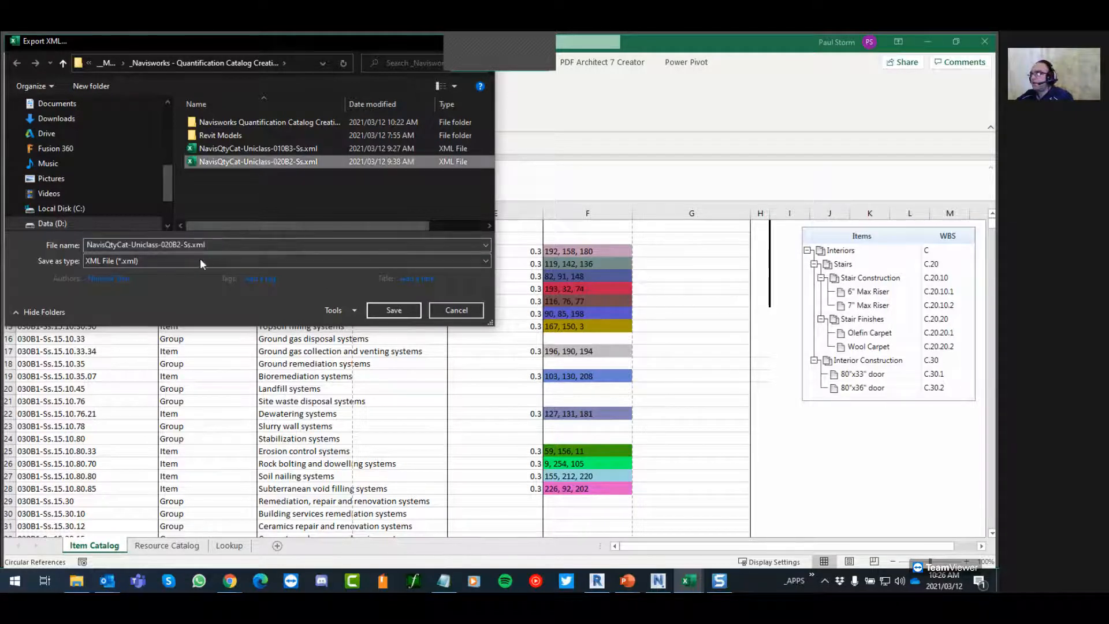
pyautogui.doubleClick(174, 245)
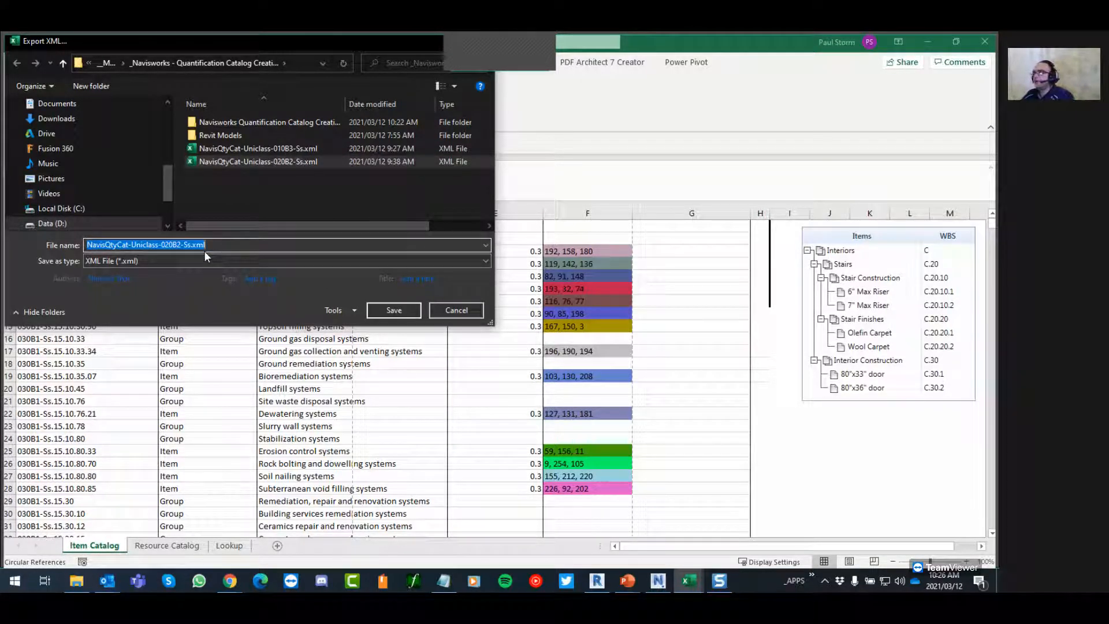
pyautogui.click(204, 251)
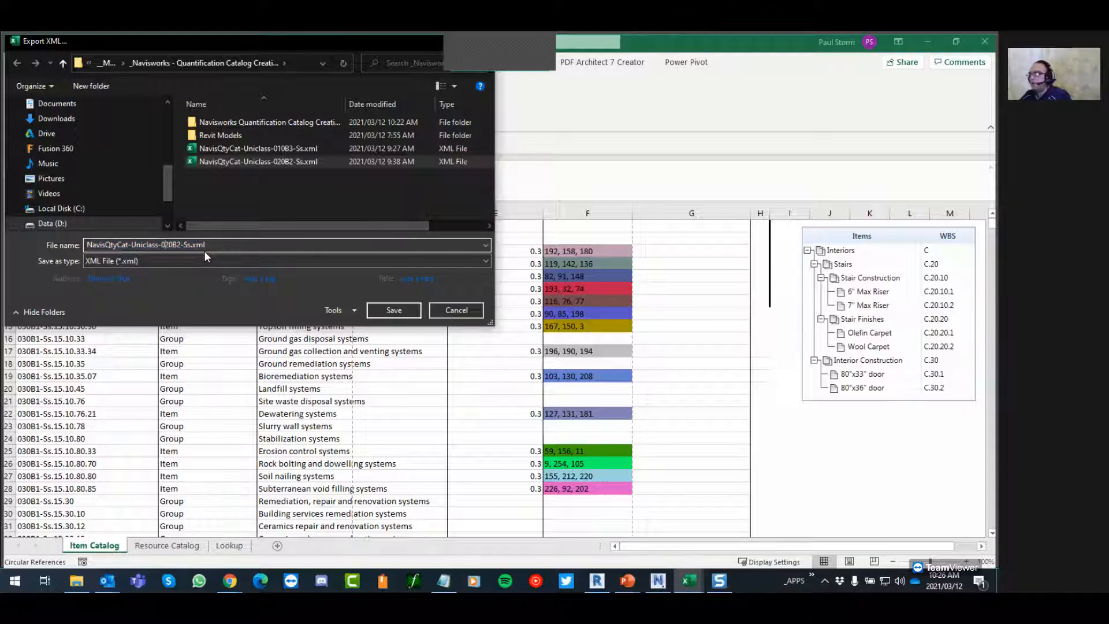
pyautogui.press('Delete')
pyautogui.write('30B1_040GF')
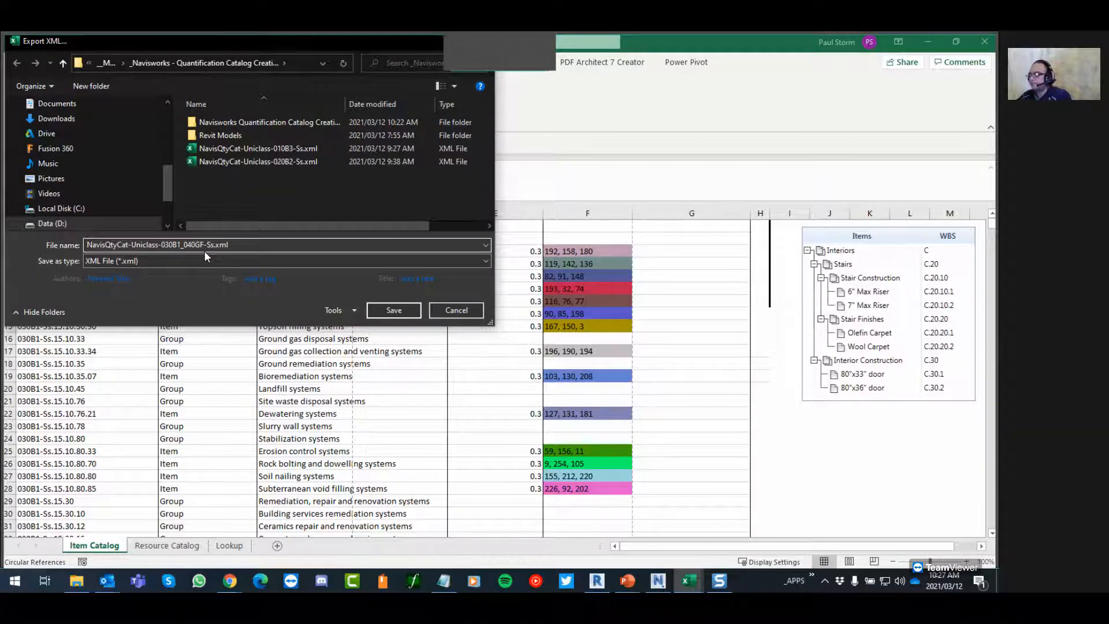
pyautogui.click(390, 310)
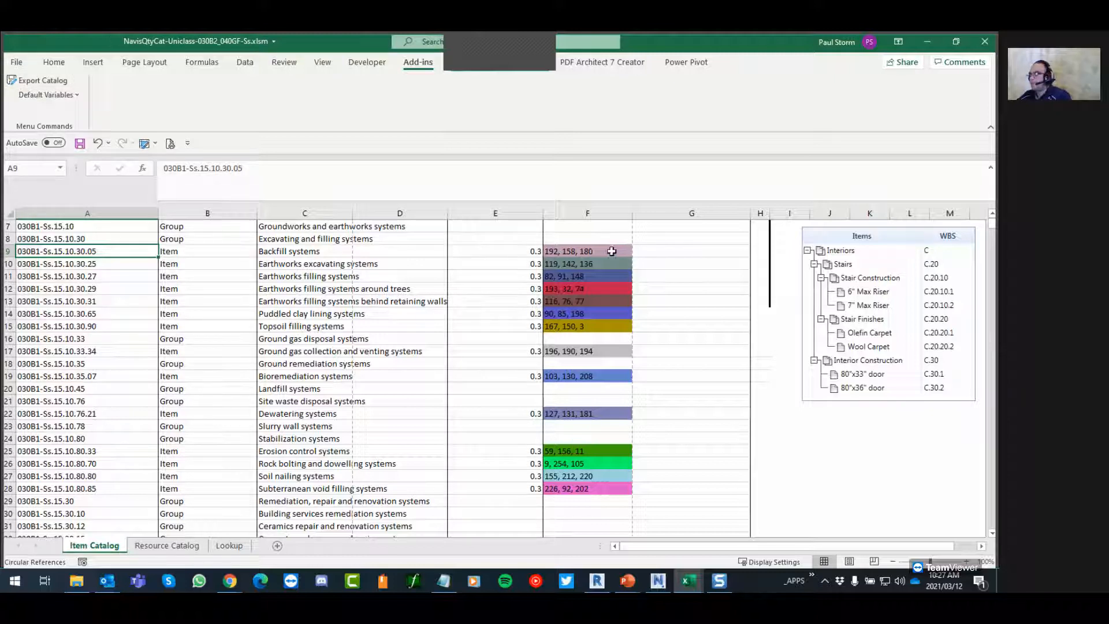
# Examine the RGB colours generated for the items in F9:F15 and the transparency value in E9
pyautogui.click(592, 250)
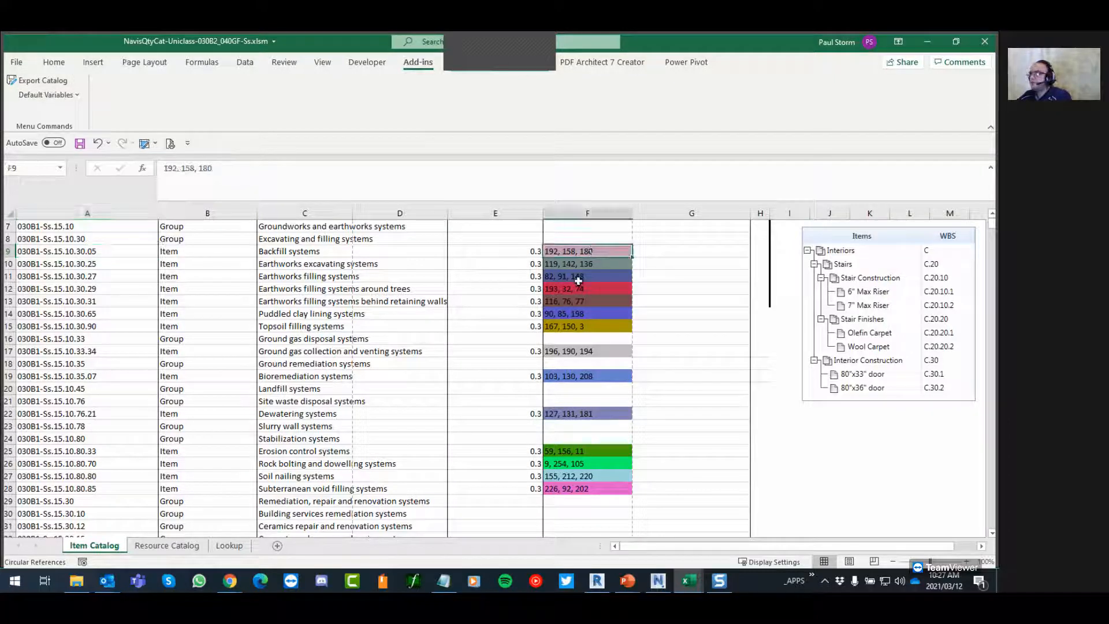
pyautogui.click(579, 263)
pyautogui.click(580, 277)
pyautogui.click(580, 288)
pyautogui.click(577, 301)
pyautogui.click(570, 313)
pyautogui.click(572, 327)
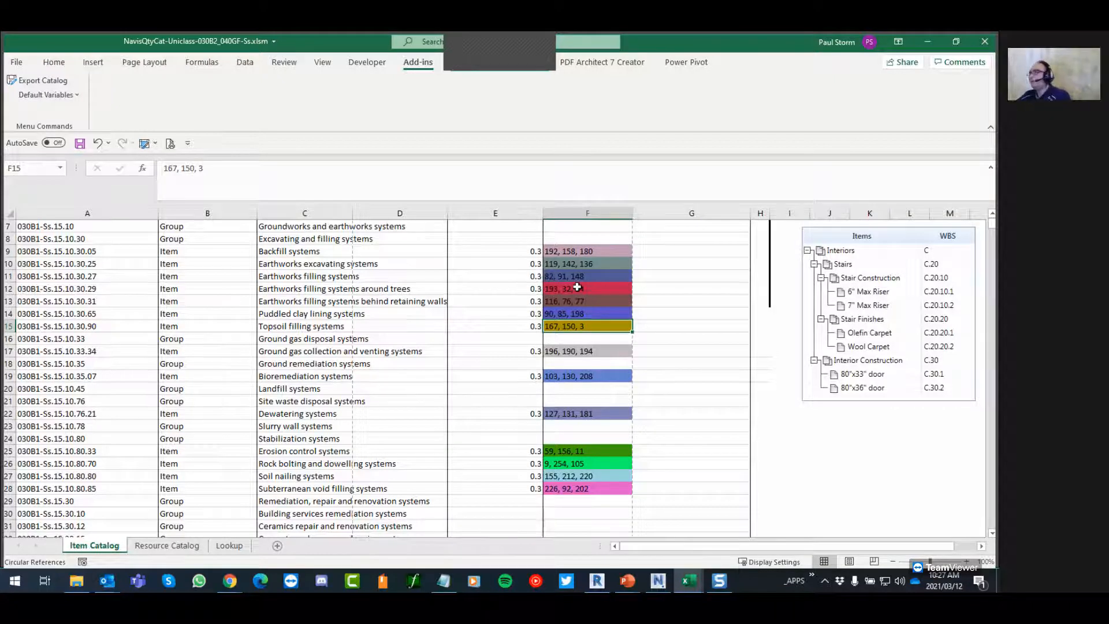
pyautogui.click(530, 250)
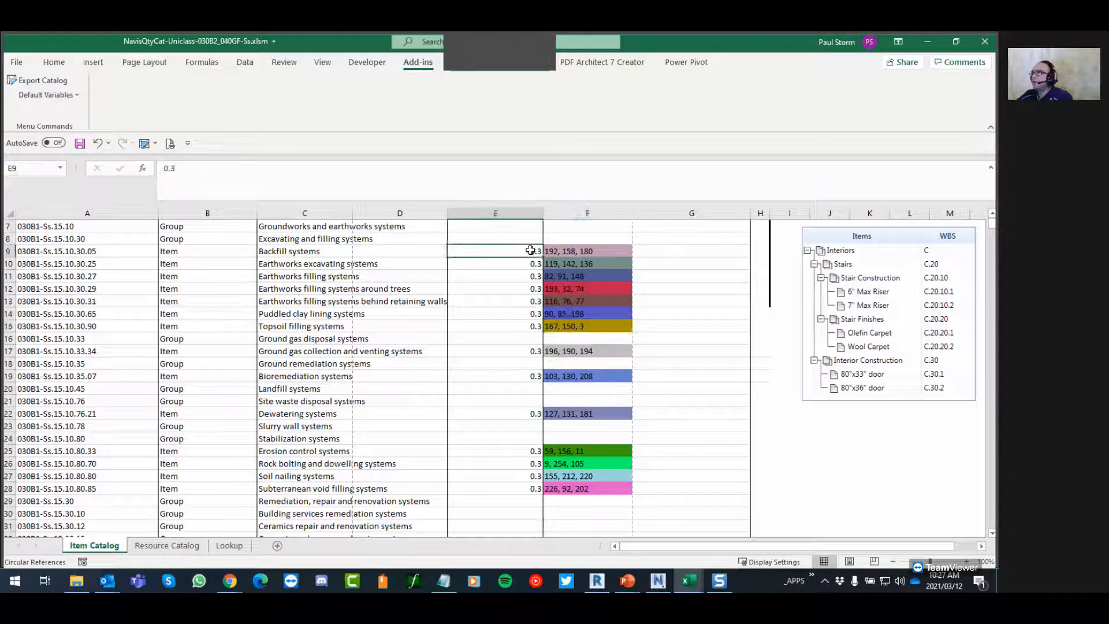
pyautogui.click(567, 251)
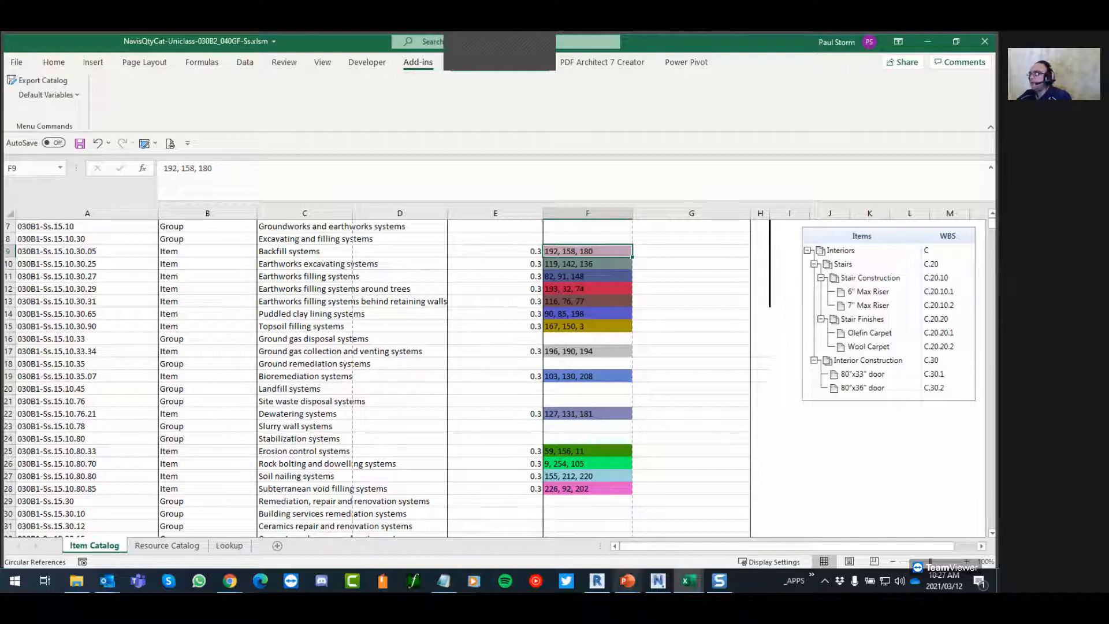
# Switch to File Explorer to access the Navisworks catalog creation folders
pyautogui.click(80, 583)
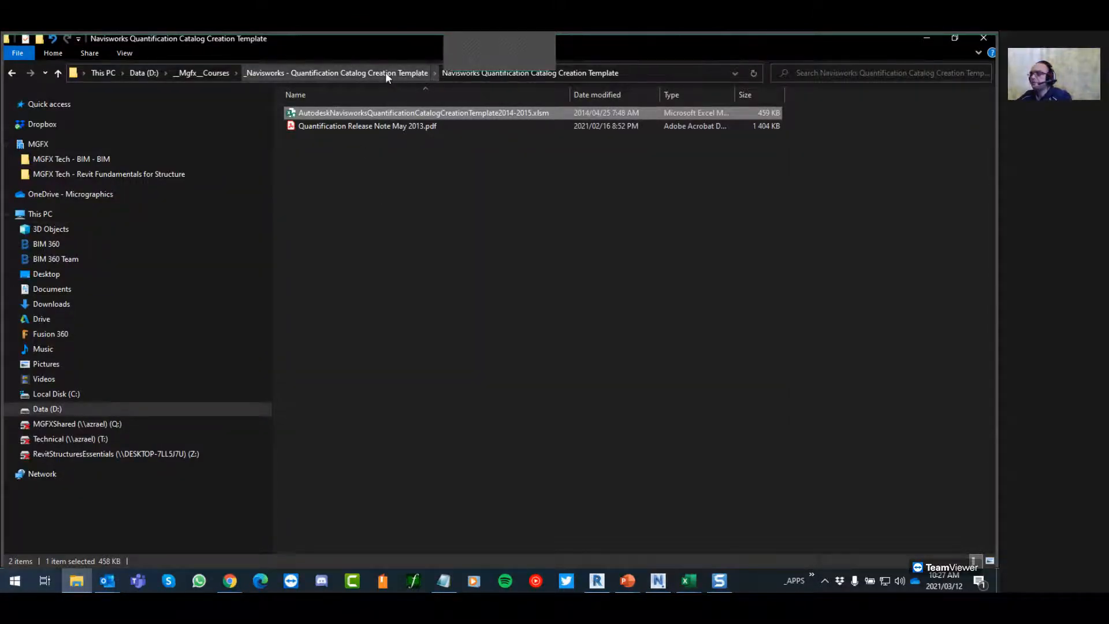
# Open Quantification Release Note May 2013.pdf and return to the folder window
pyautogui.click(375, 126)
pyautogui.doubleClick(374, 126)
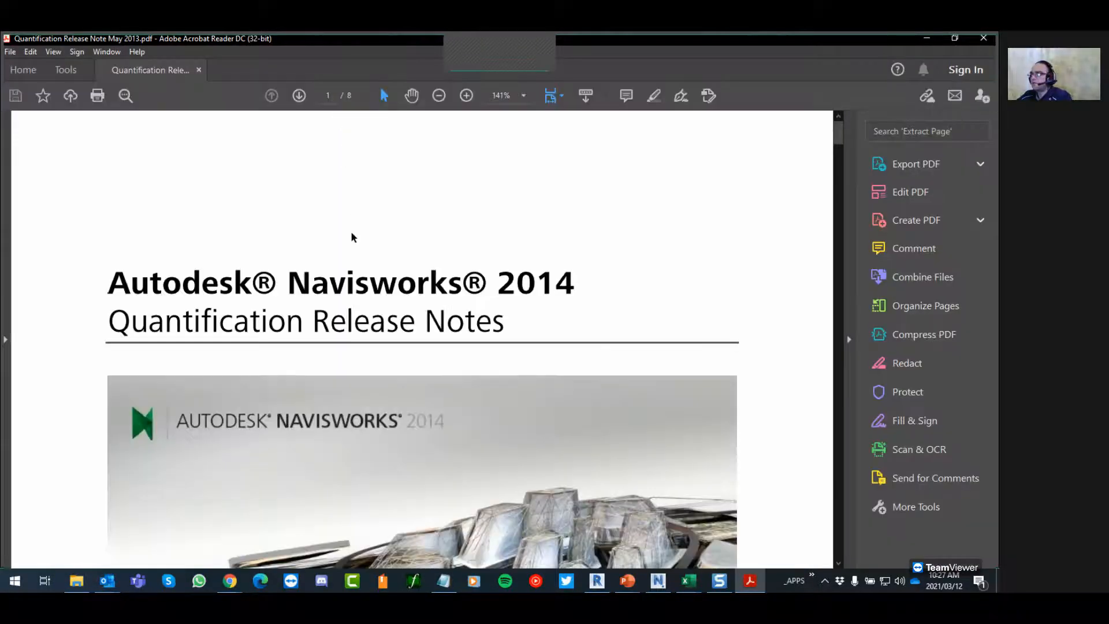
pyautogui.hotkey('alt', 'Tab')
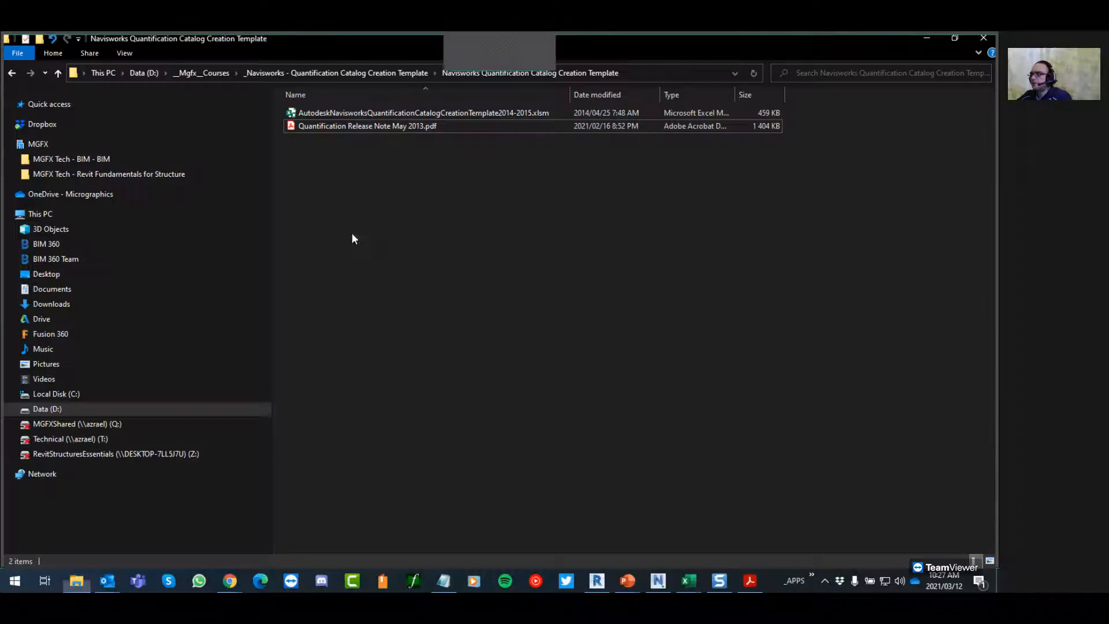
# Go up to the _Navisworks - Quantification Catalog Creation Template folder and sort its contents by file type
pyautogui.click(310, 72)
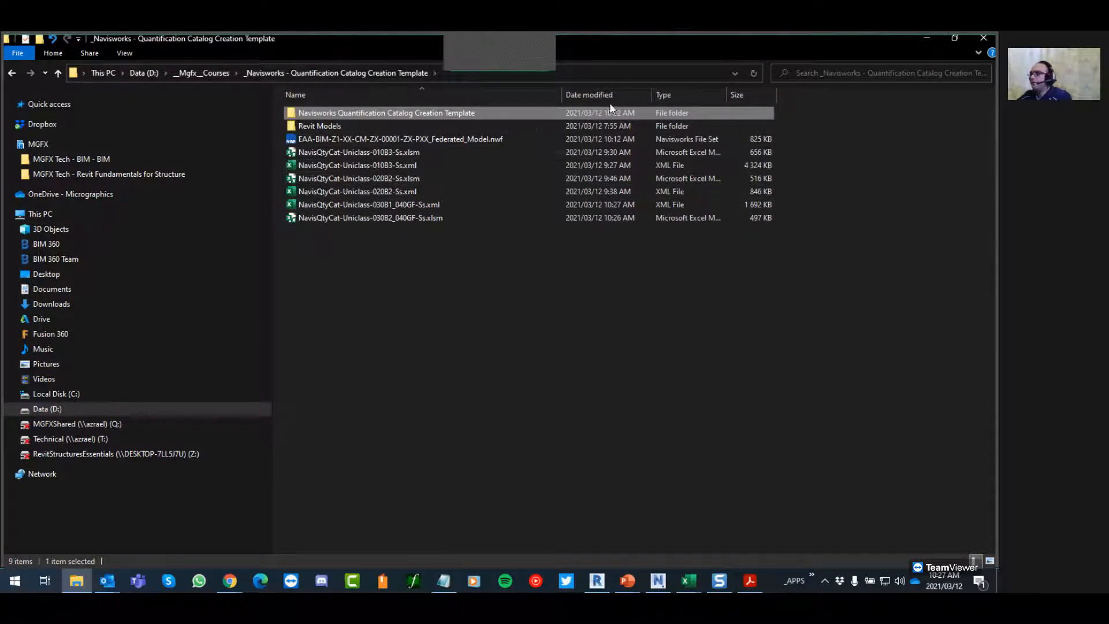
pyautogui.click(664, 92)
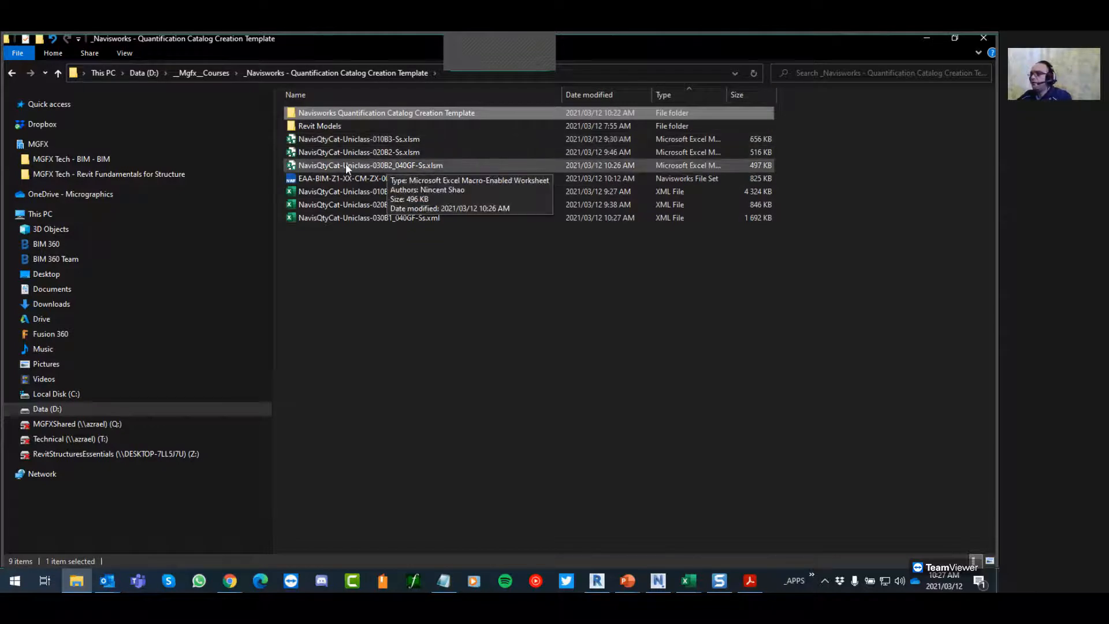
pyautogui.press('ctrl')
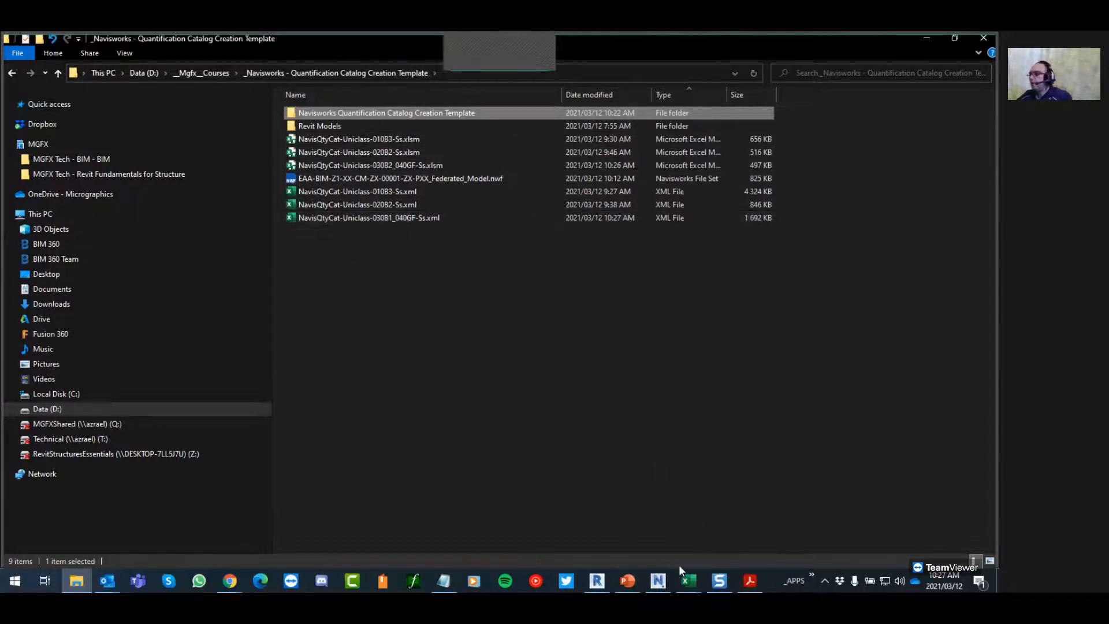
# Switch to Acrobat Reader, skim the Quantification release notes from the introduction to the last page, and close the document and reader
pyautogui.click(749, 583)
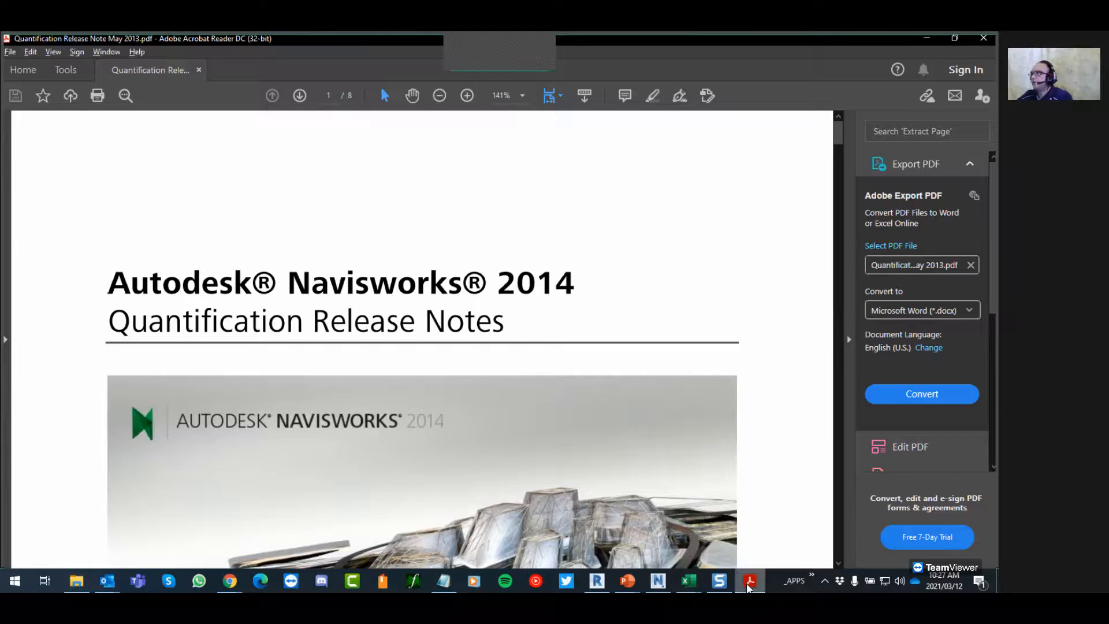
pyautogui.scroll(-10, 257, 282)
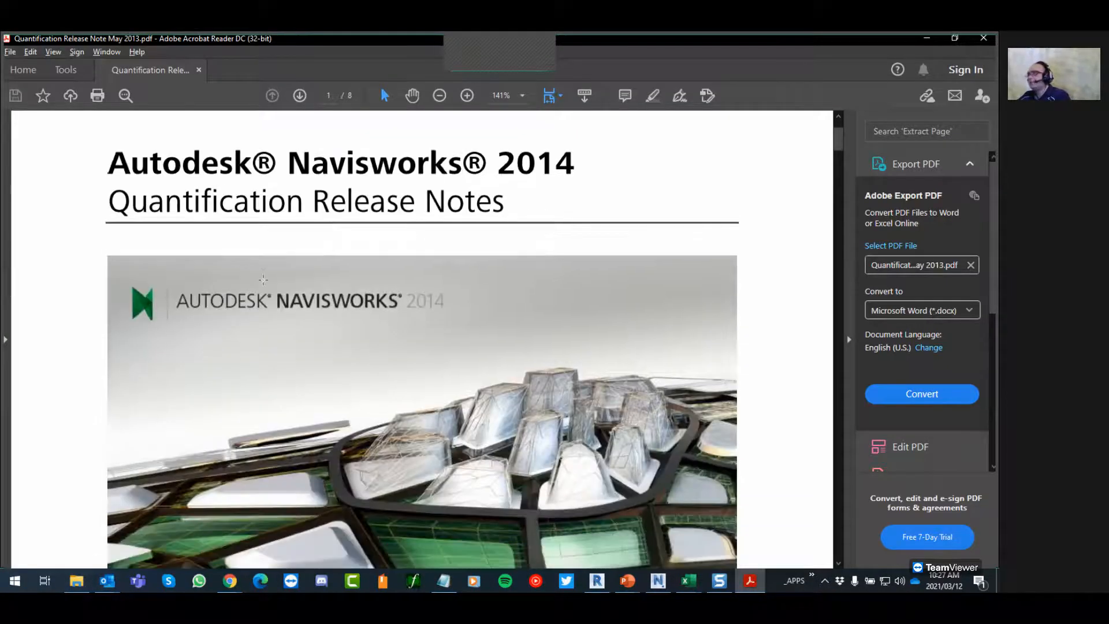
pyautogui.scroll(-15, 263, 284)
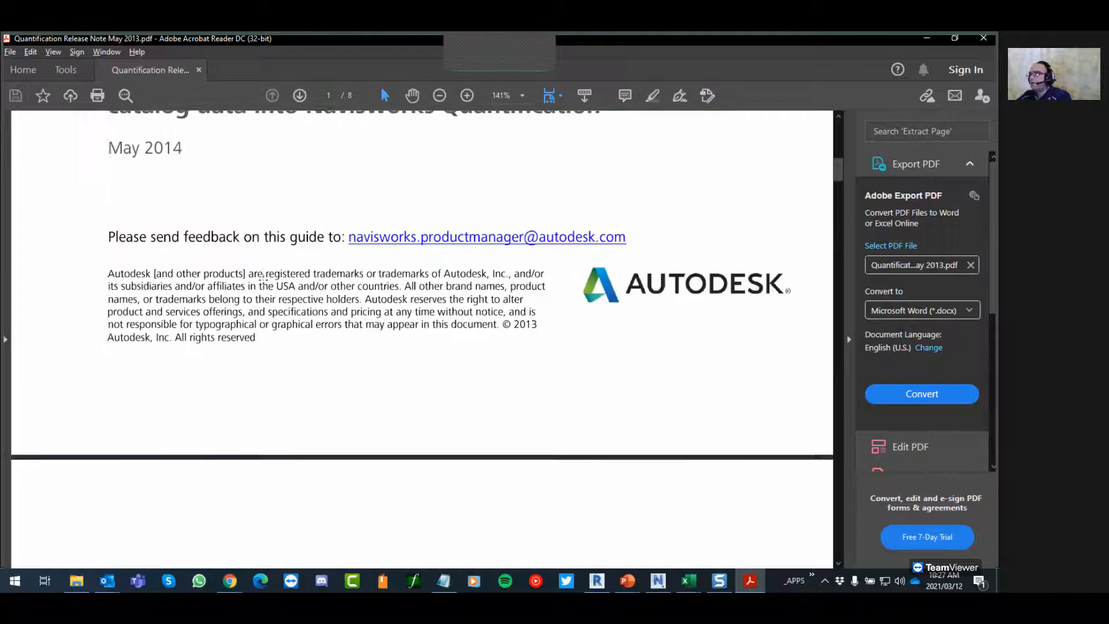
pyautogui.scroll(-8, 268, 282)
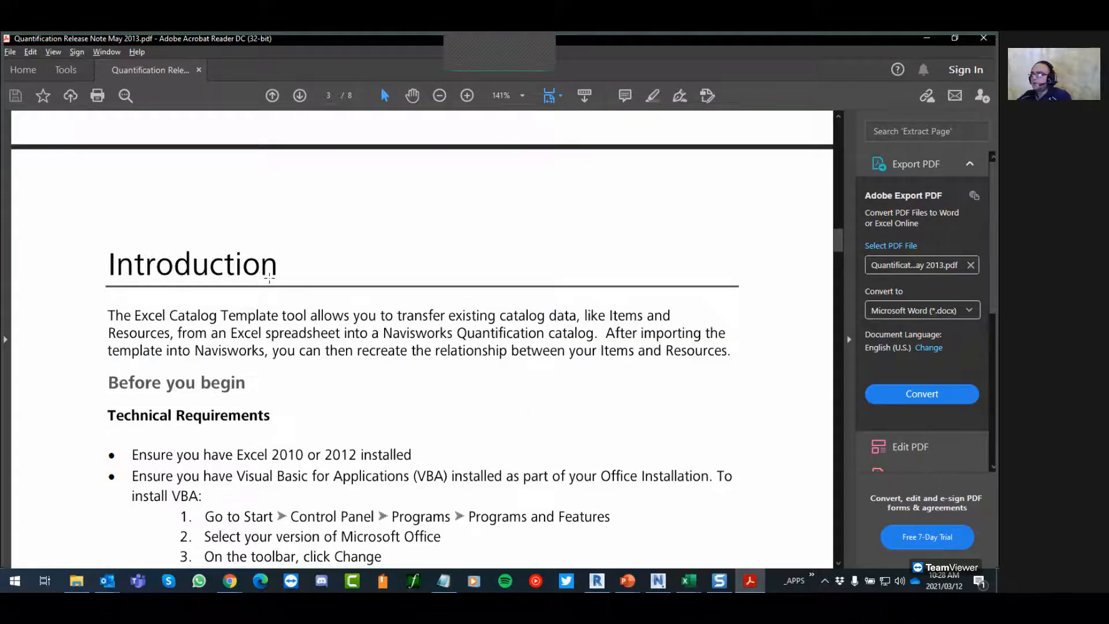
pyautogui.scroll(-4, 270, 281)
pyautogui.scroll(-20, 270, 278)
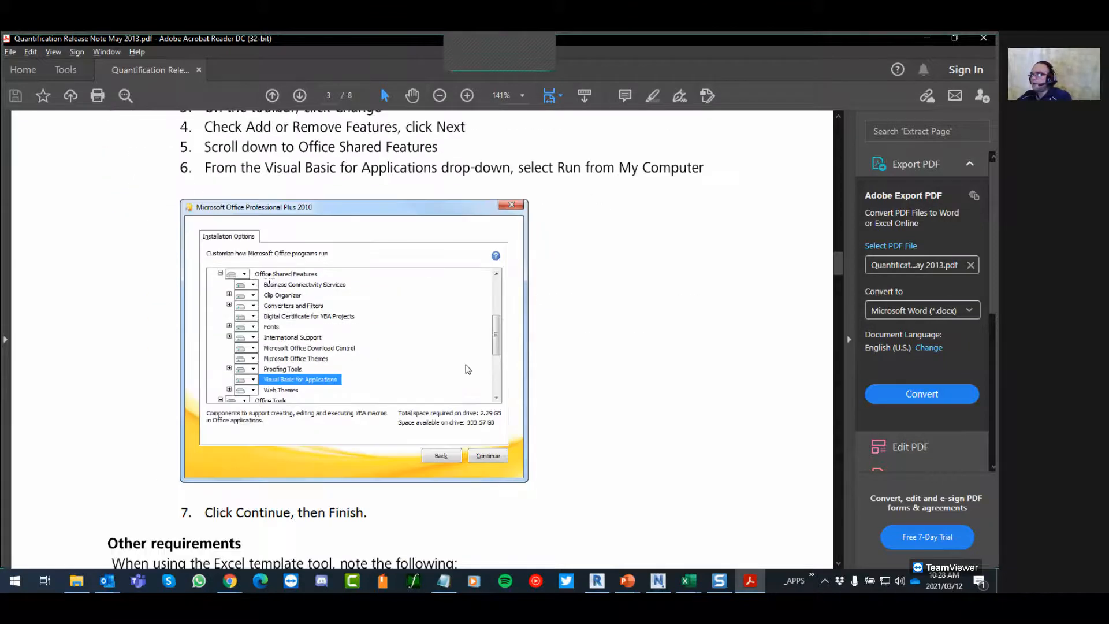
pyautogui.scroll(-20, 269, 282)
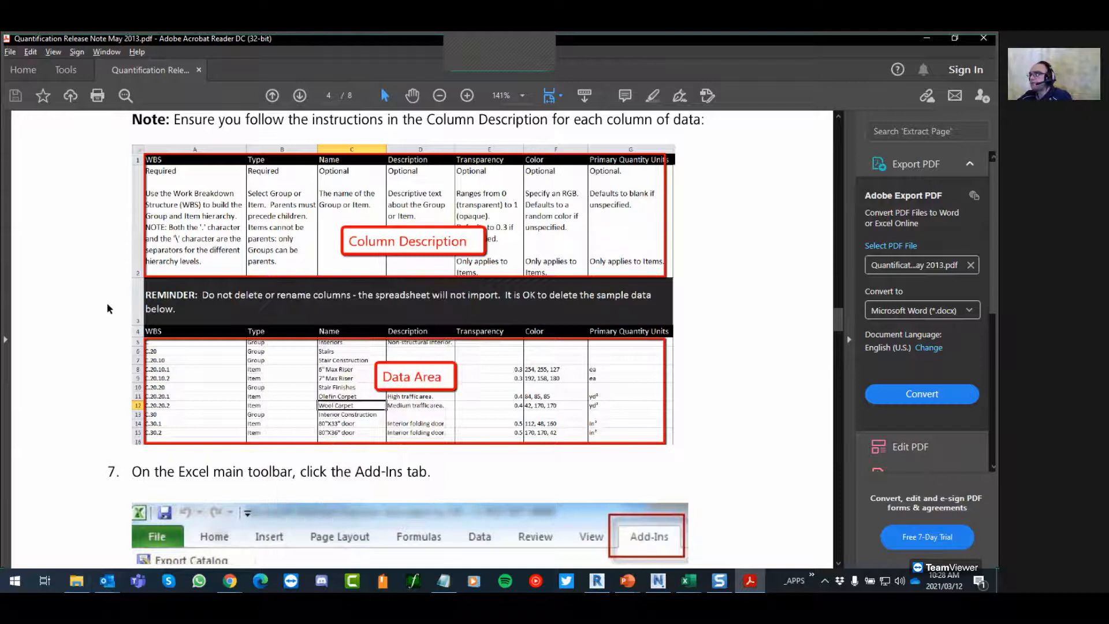
pyautogui.scroll(-20, 106, 302)
pyautogui.scroll(-20, 101, 321)
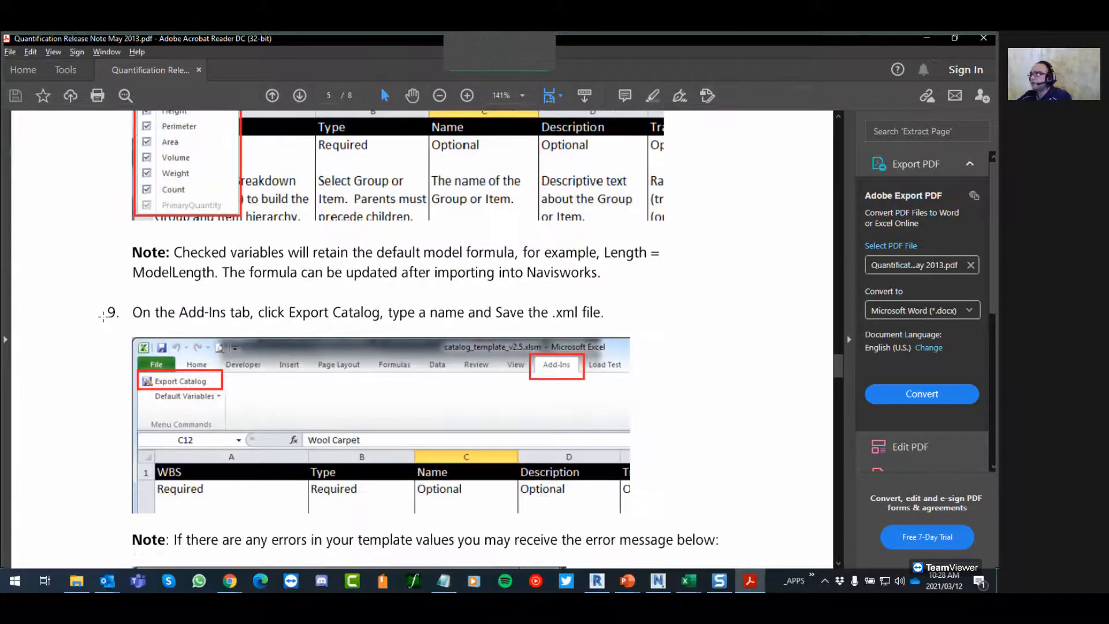
pyautogui.scroll(-20, 104, 322)
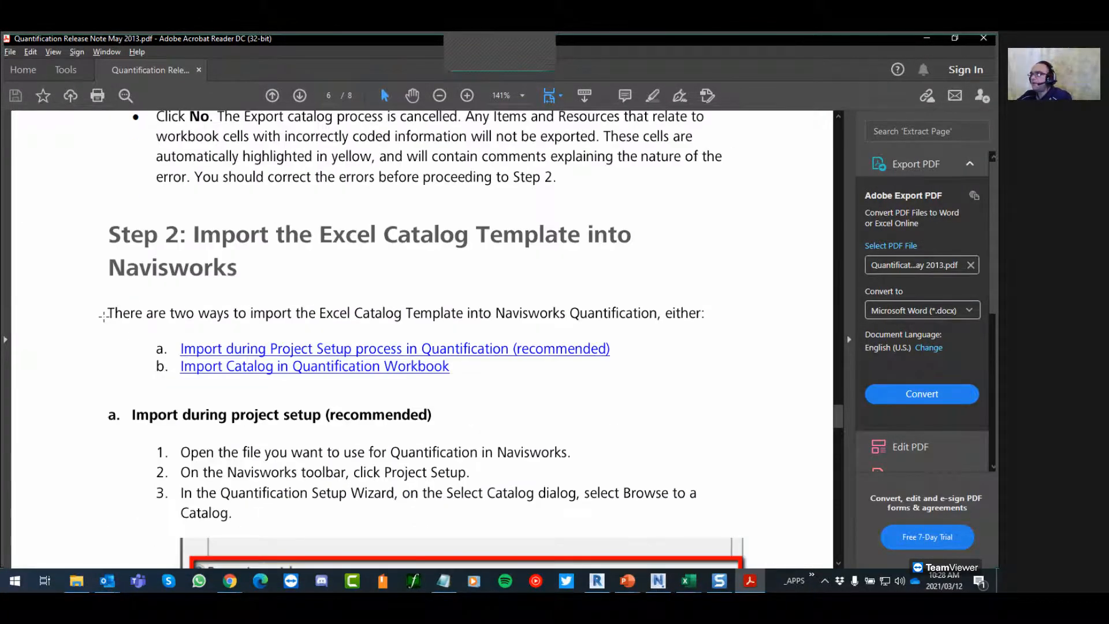
pyautogui.scroll(-20, 104, 320)
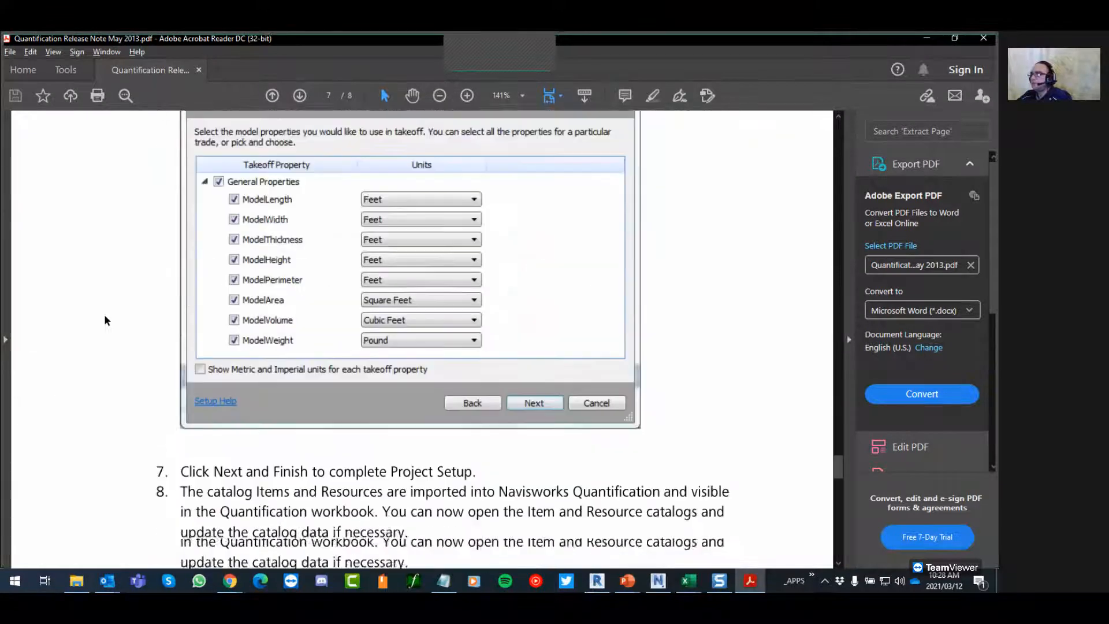
pyautogui.scroll(-20, 104, 320)
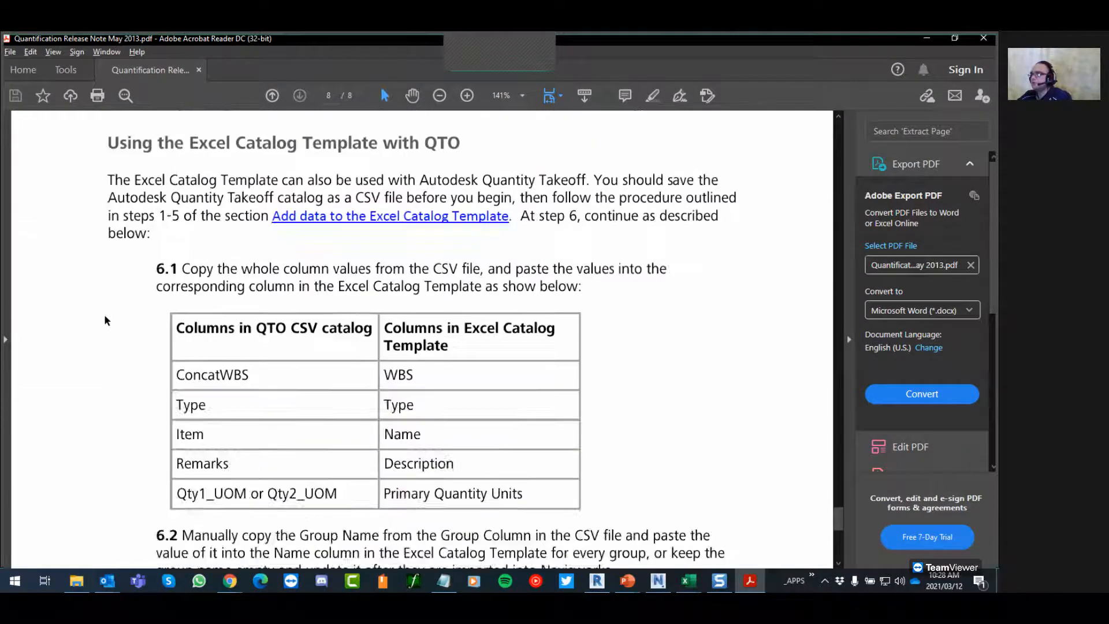
pyautogui.scroll(-1, 104, 320)
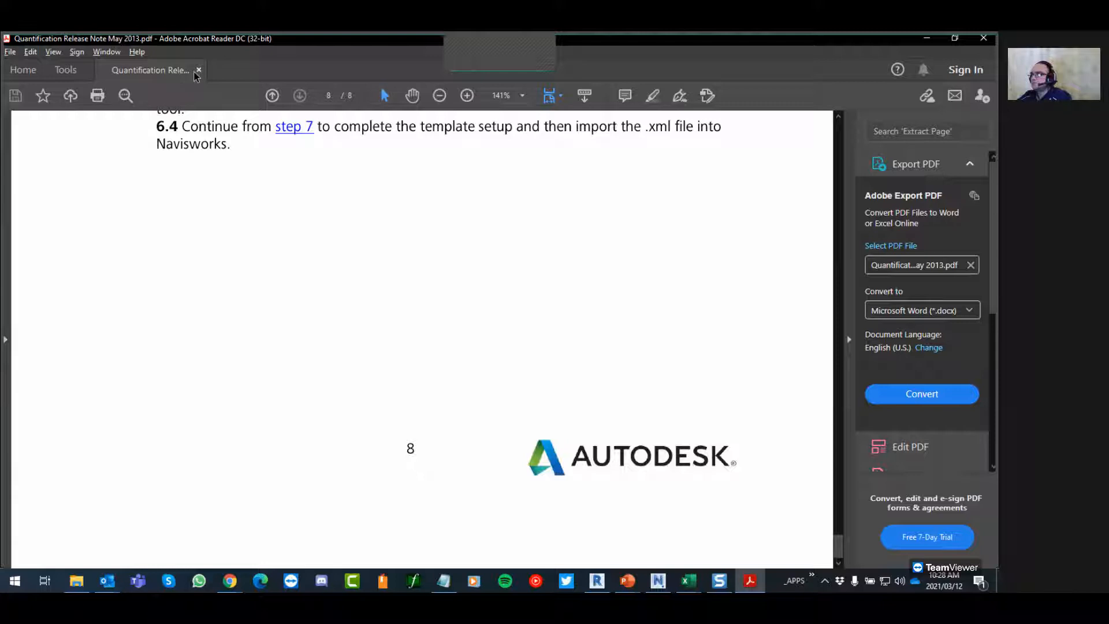
pyautogui.click(198, 72)
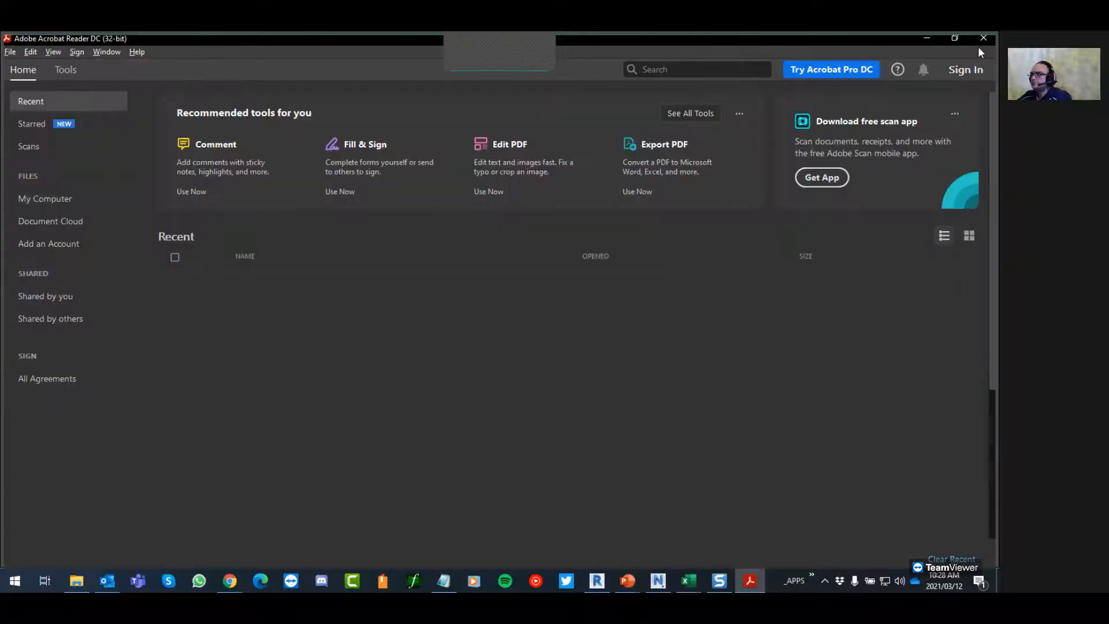
pyautogui.click(984, 39)
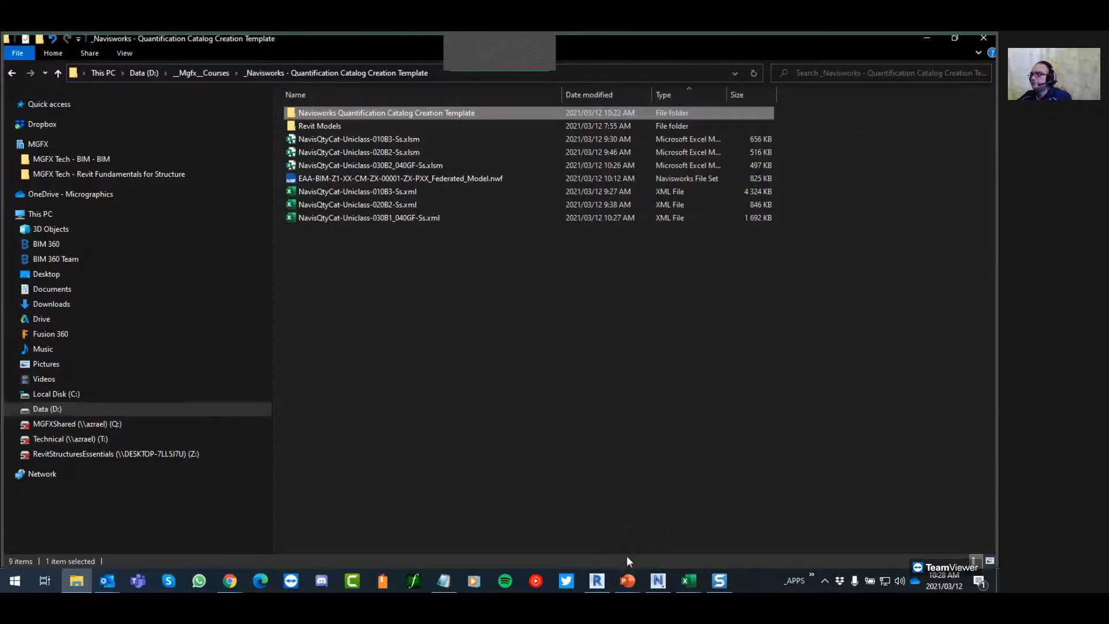
# Switch to Navisworks Manage and compare the Quantification Workbook with the Item Catalog
pyautogui.click(659, 584)
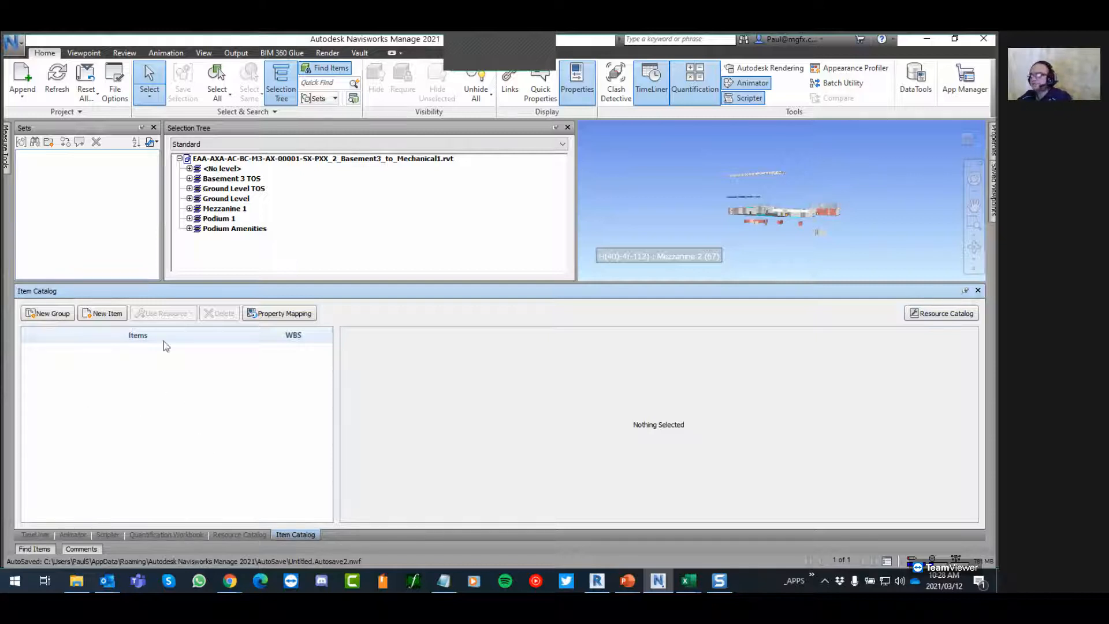
pyautogui.click(164, 532)
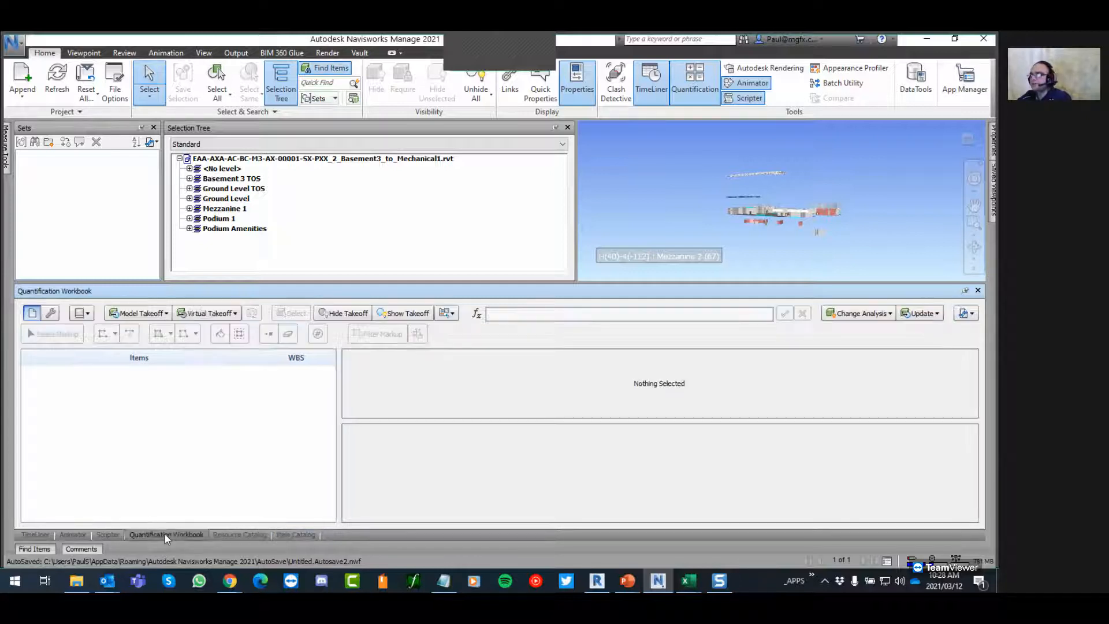
pyautogui.click(294, 533)
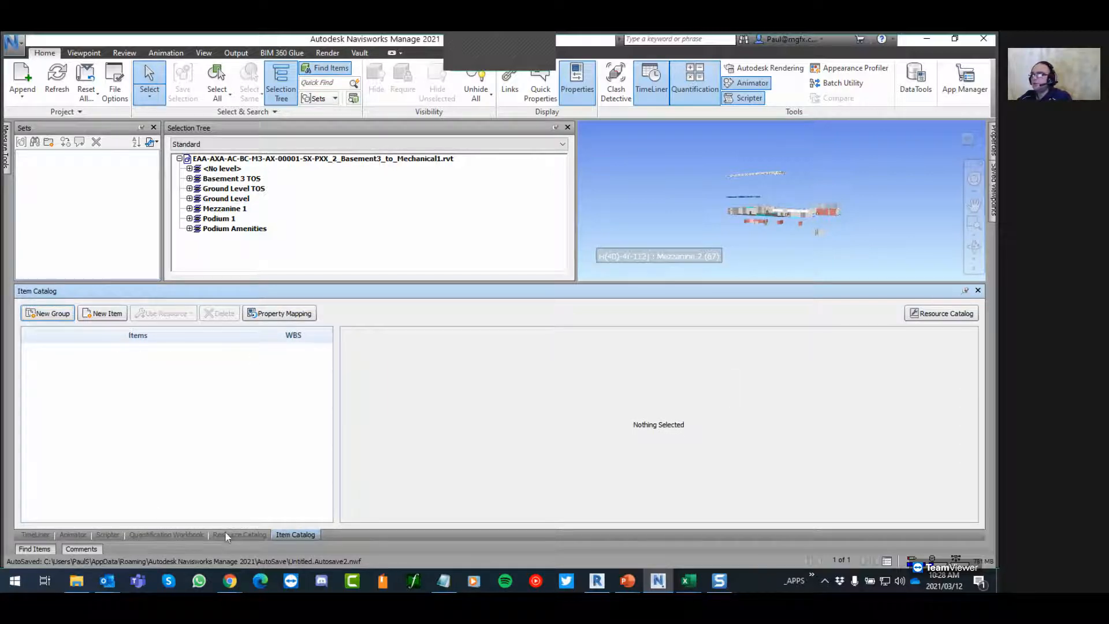
pyautogui.click(164, 534)
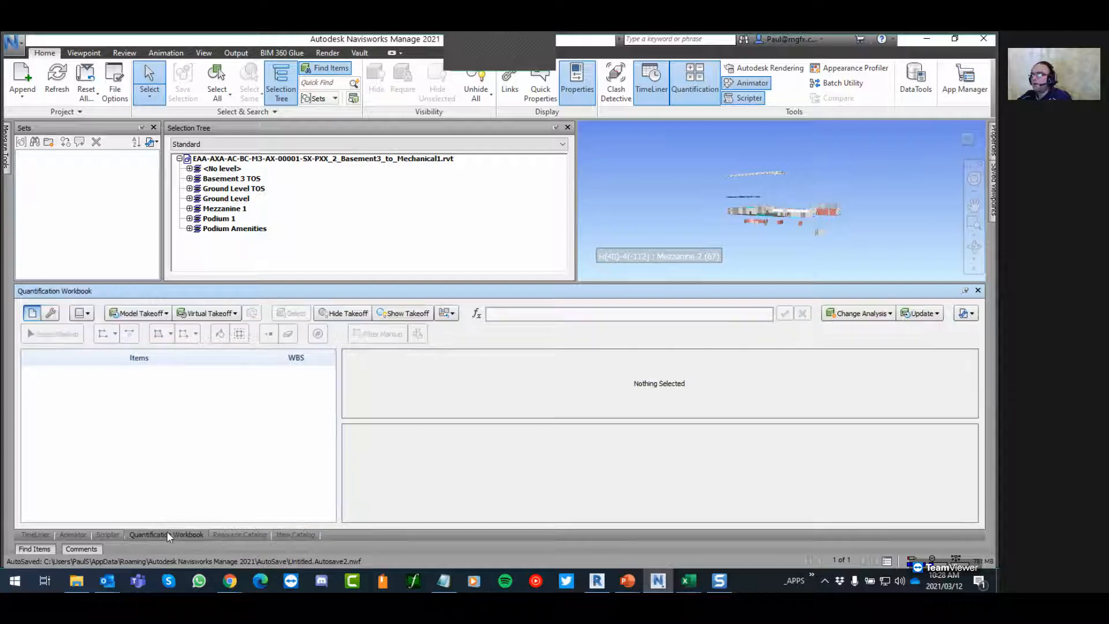
pyautogui.click(294, 533)
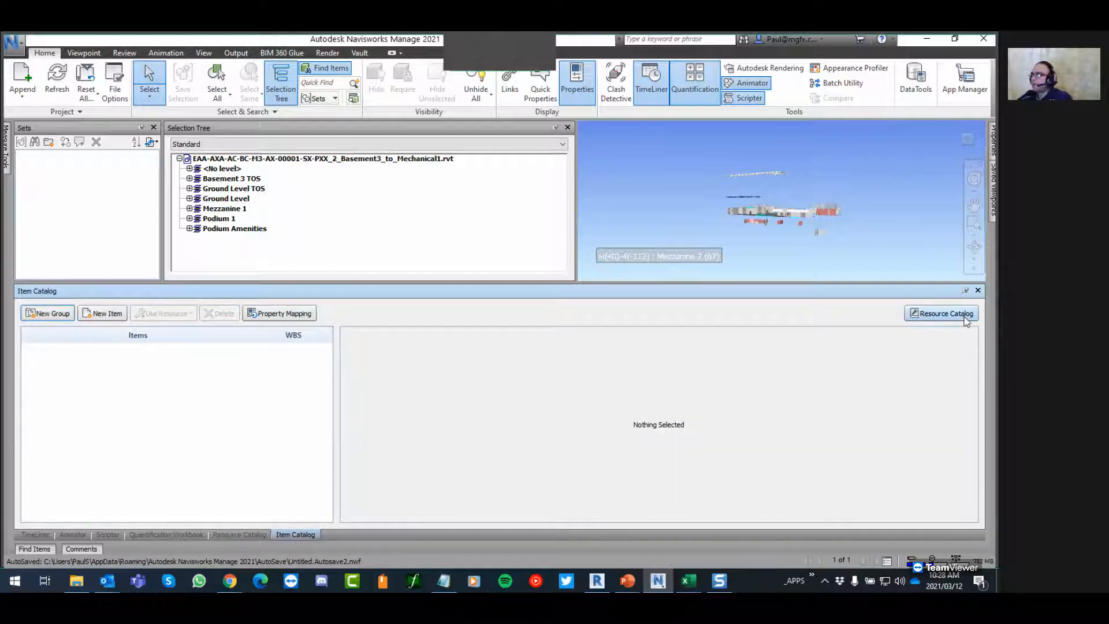
pyautogui.click(934, 322)
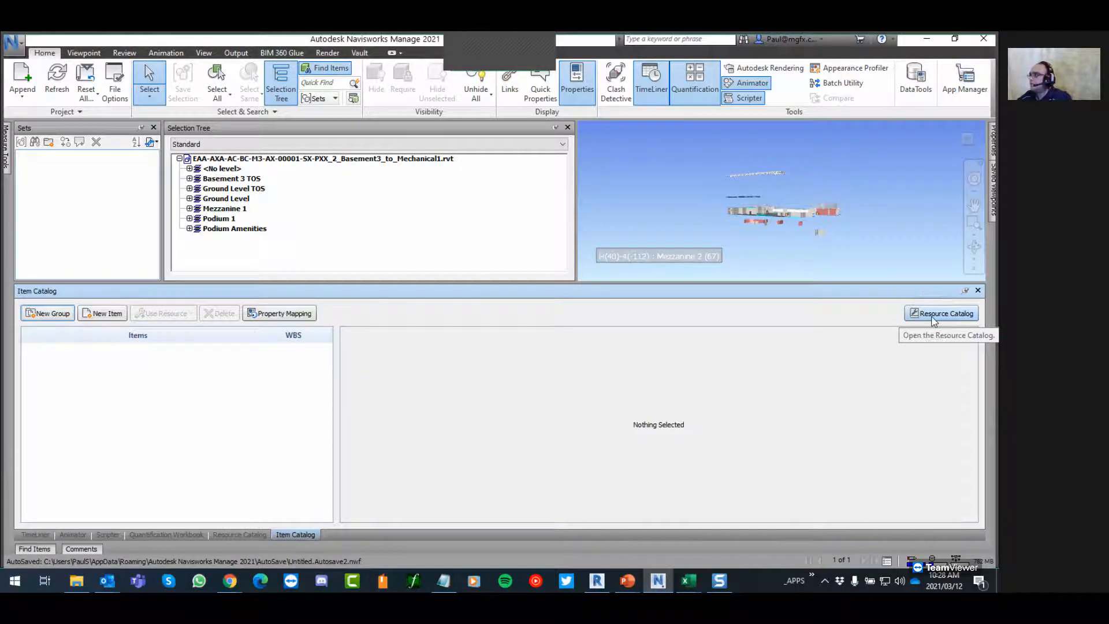
# Import the catalog NavisQtyCat-Uniclass-030B1_040GF-Ss.xml into the Quantification Workbook
pyautogui.click(171, 535)
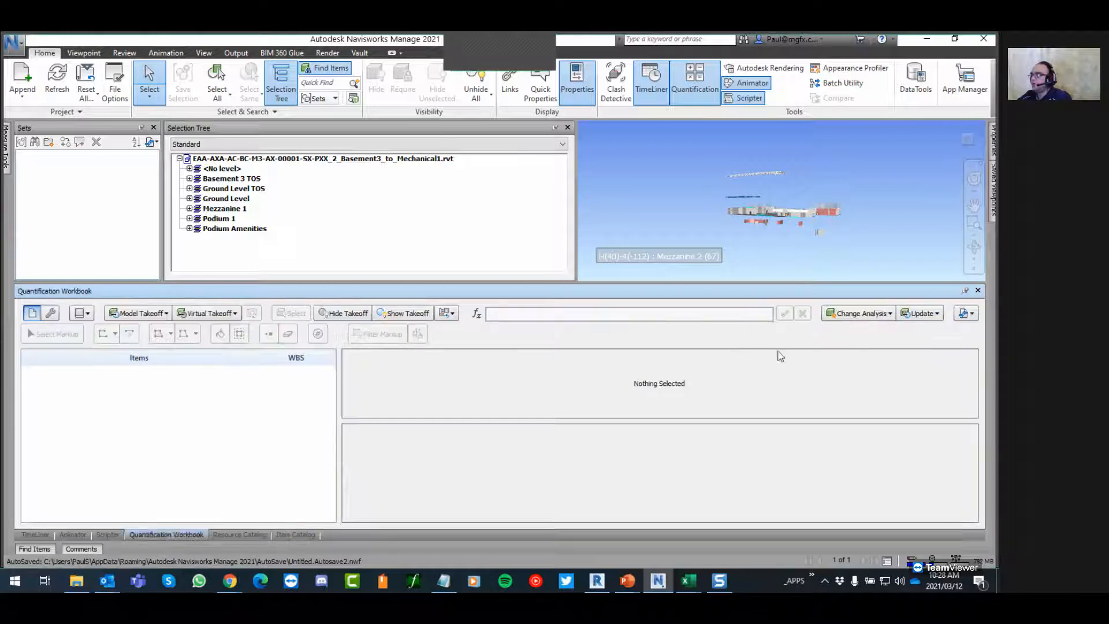
pyautogui.click(972, 313)
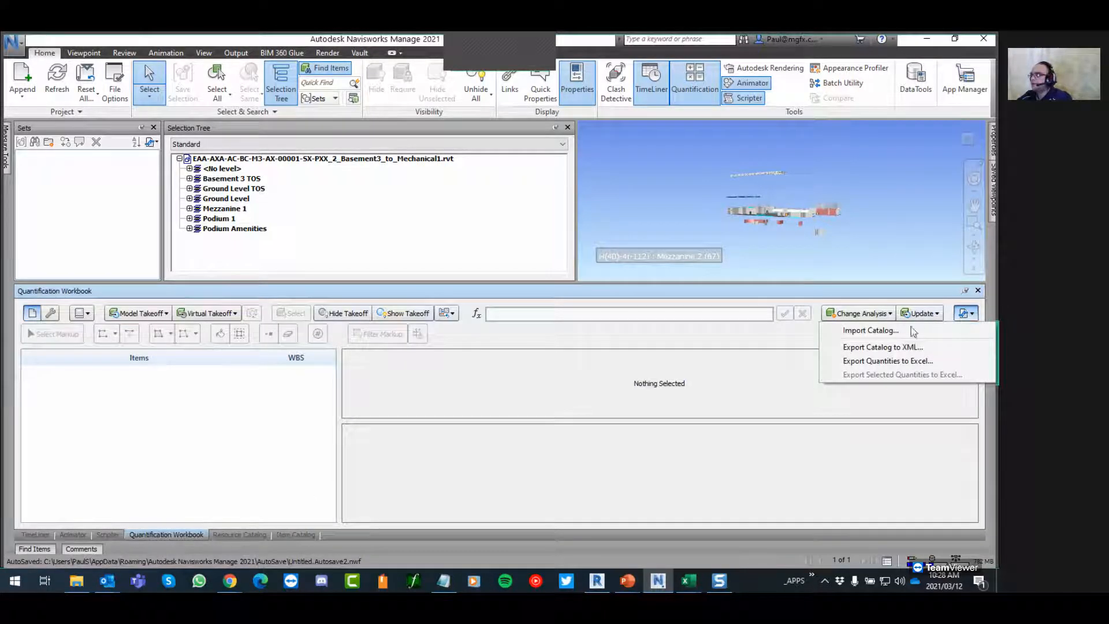
pyautogui.click(868, 331)
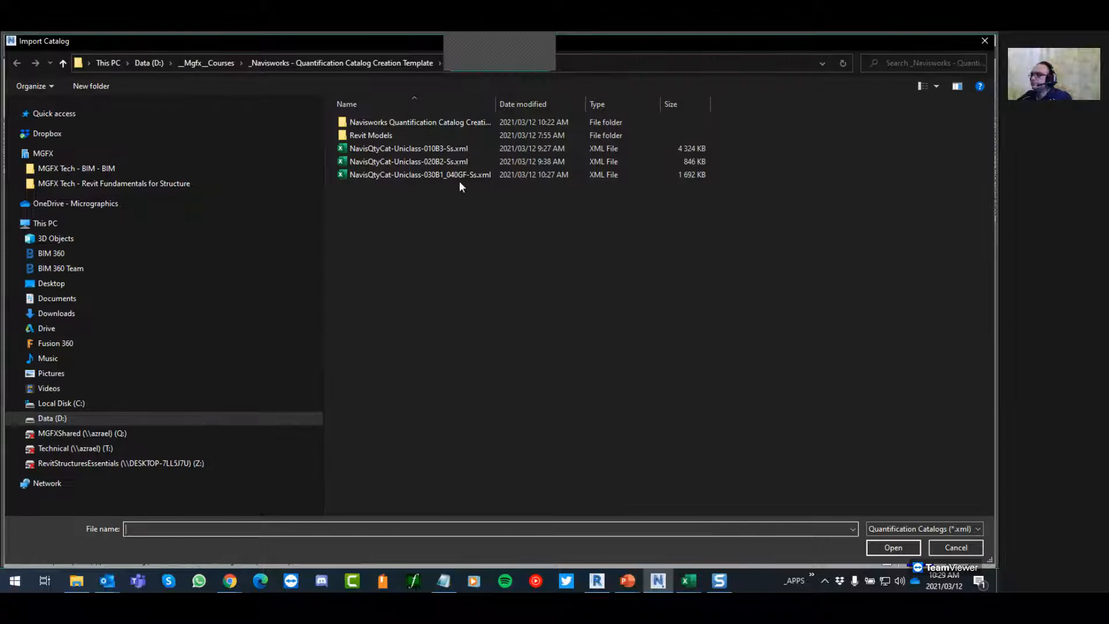
pyautogui.click(448, 176)
pyautogui.click(890, 547)
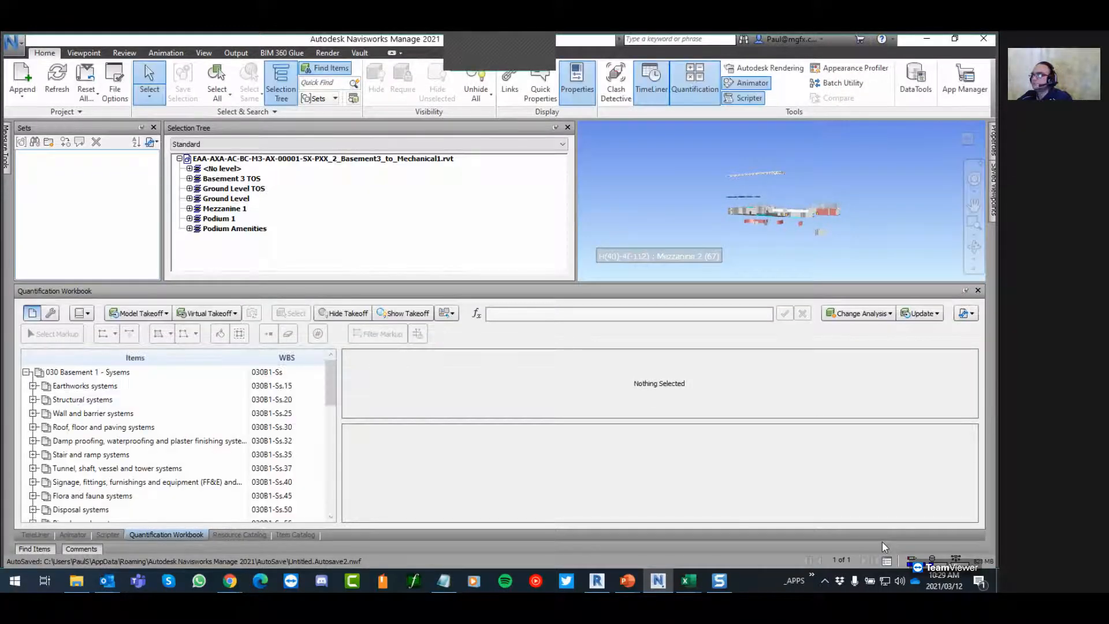
# Collapse the Basement 1 and Ground Floor groups in the workbook and examine their WBS codes and the Basement 1 subgroups
pyautogui.click(26, 373)
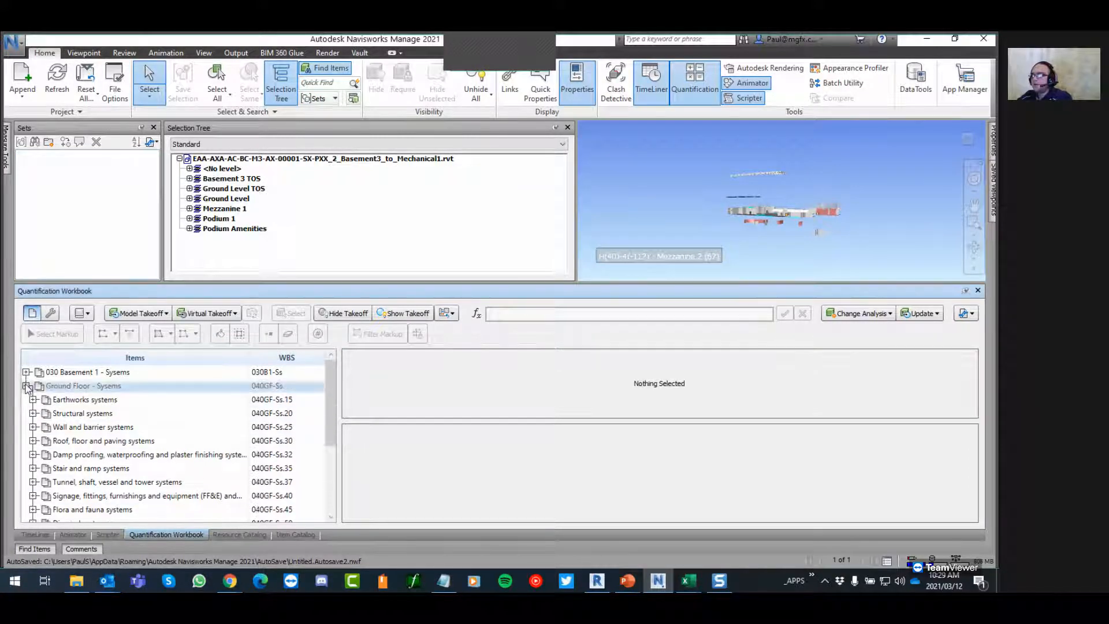
pyautogui.click(26, 385)
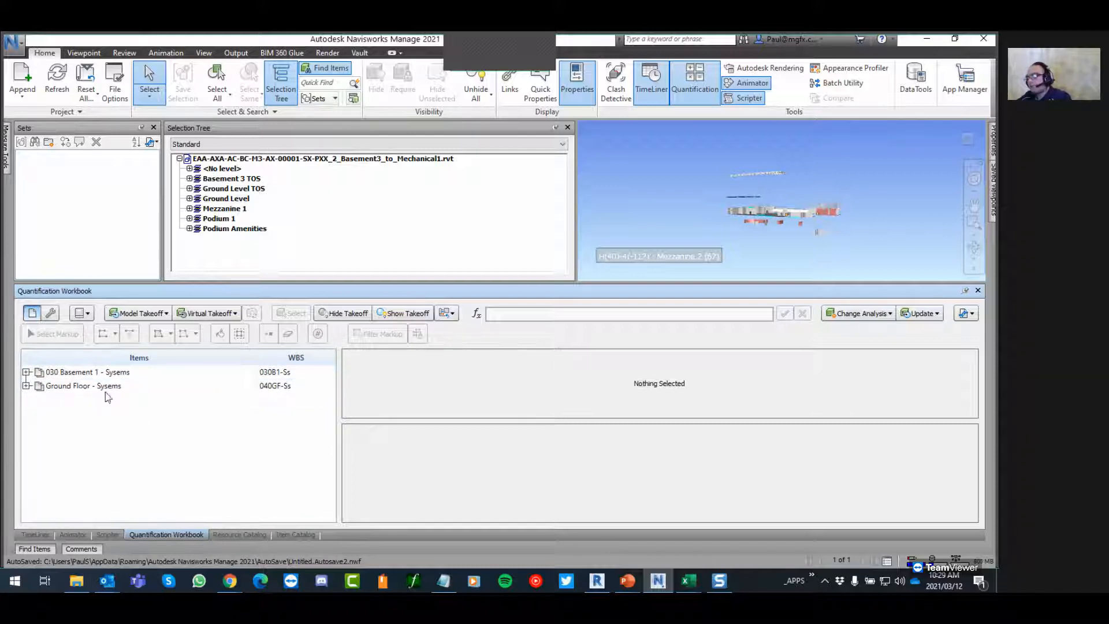
pyautogui.click(265, 377)
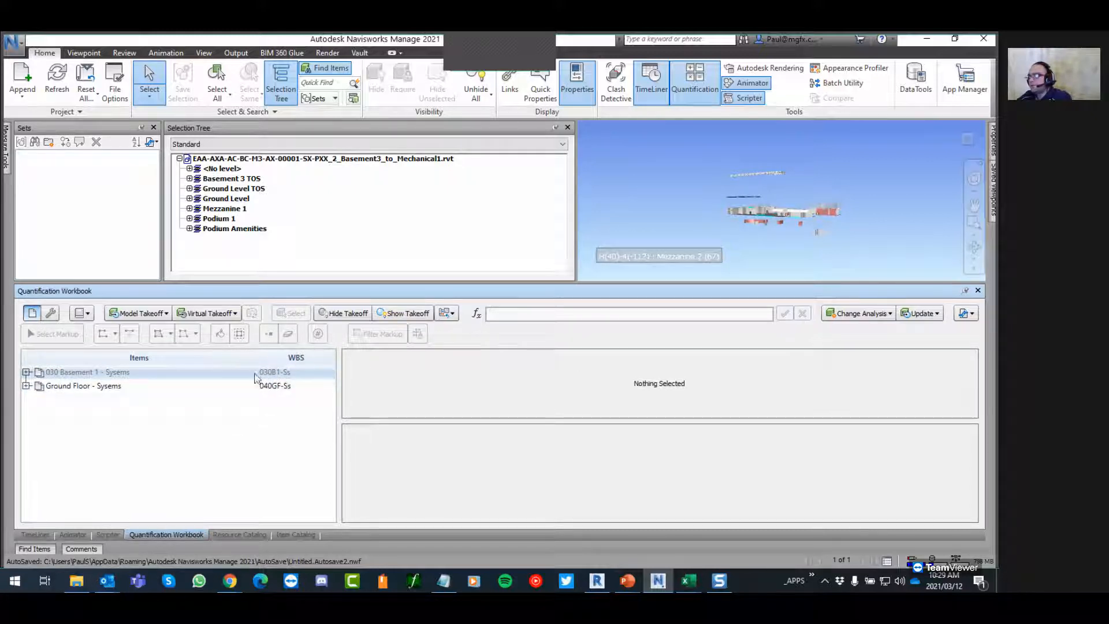
pyautogui.click(26, 372)
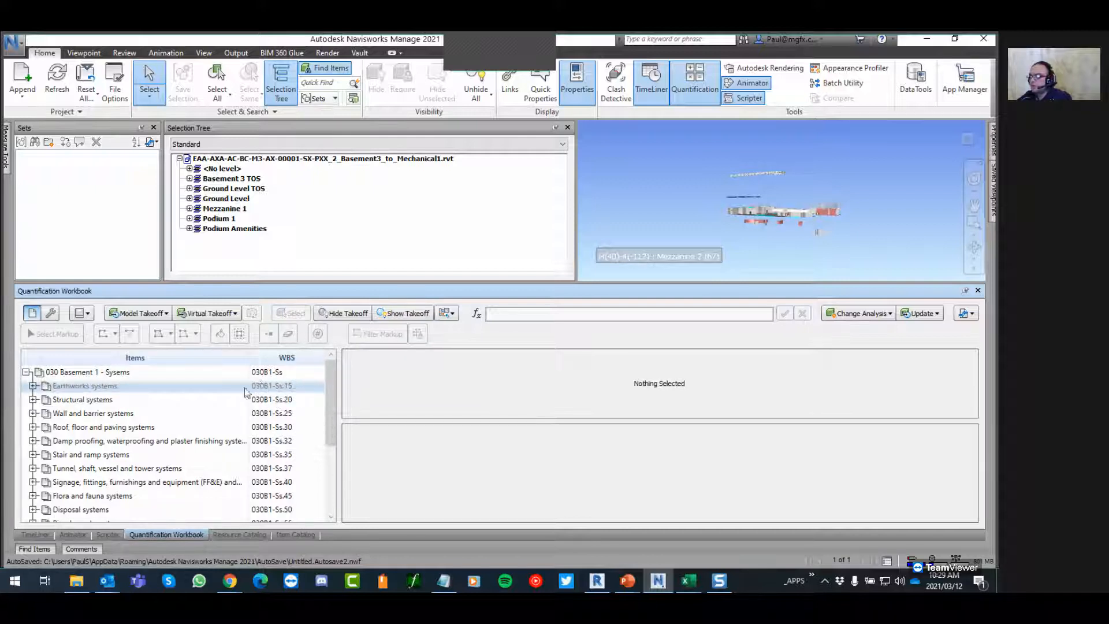
pyautogui.click(258, 376)
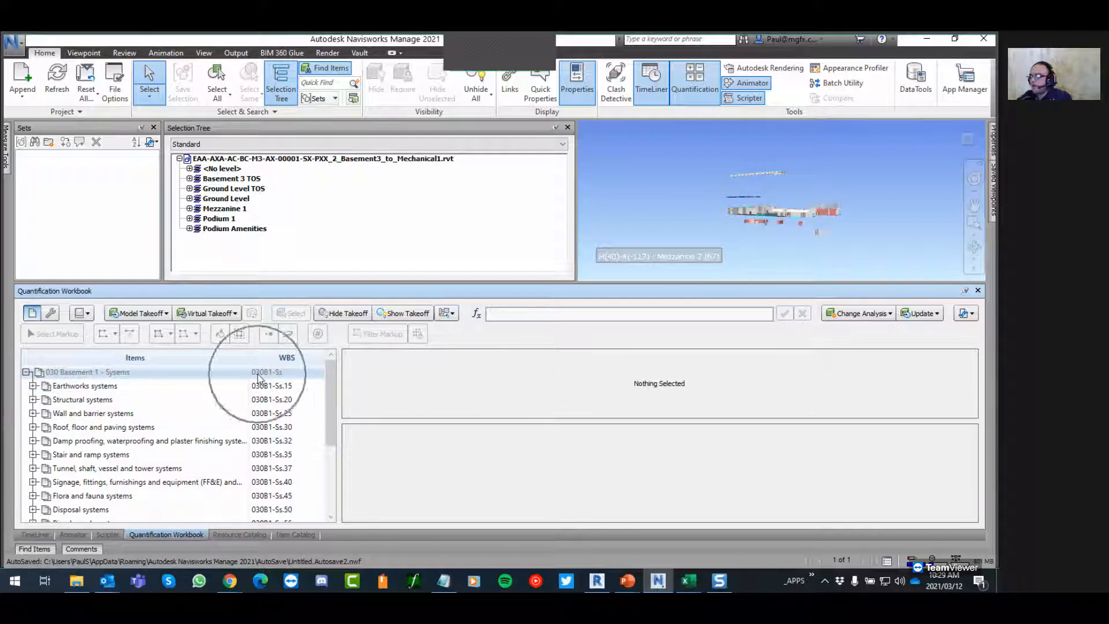
pyautogui.click(26, 372)
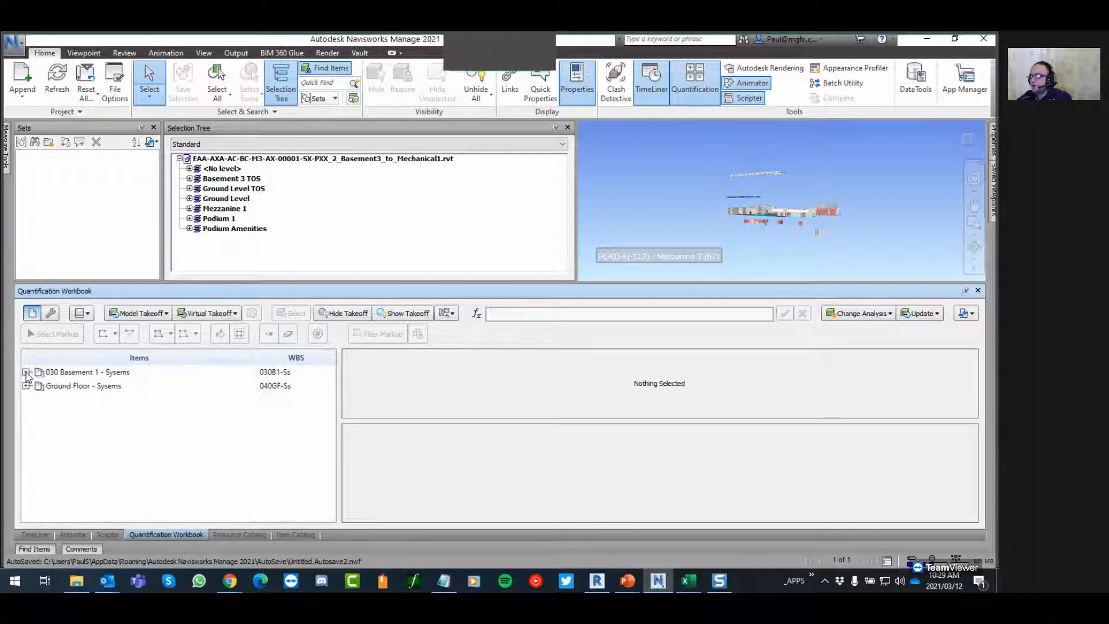
pyautogui.click(275, 375)
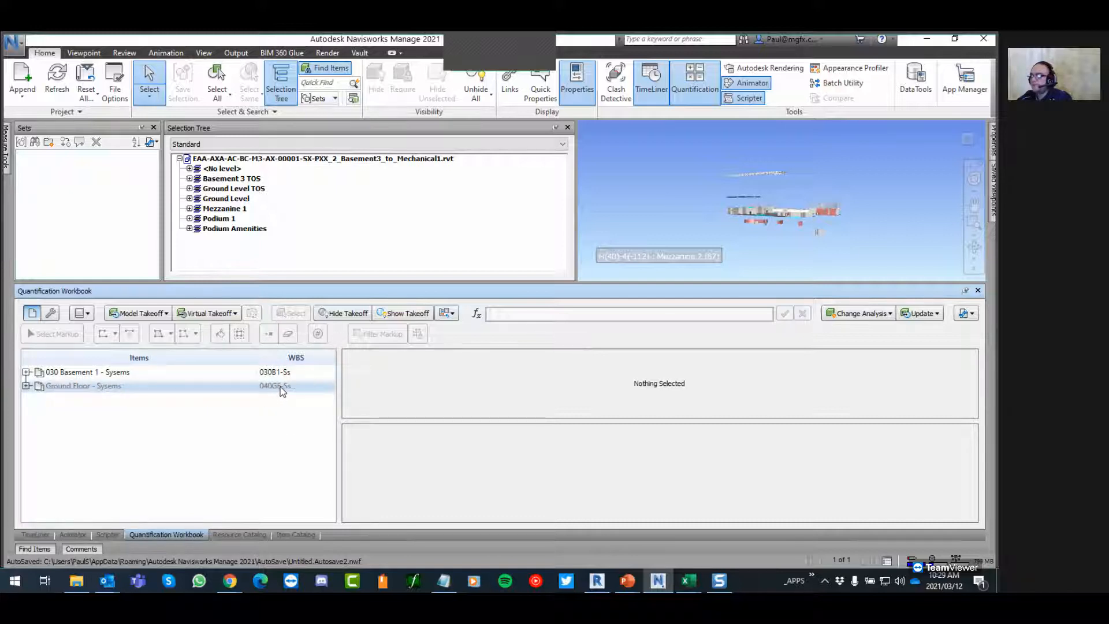
# Expand the Ground Floor group down to the Excavating and filling systems items and examine their WBS codes
pyautogui.click(280, 392)
pyautogui.click(56, 391)
pyautogui.click(51, 389)
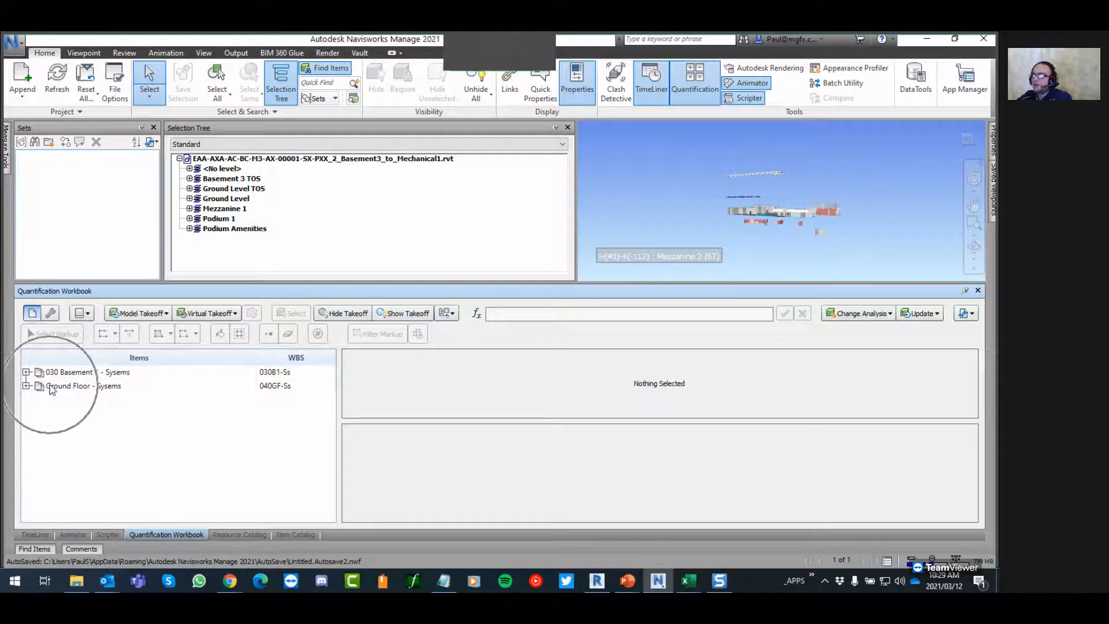
pyautogui.click(26, 386)
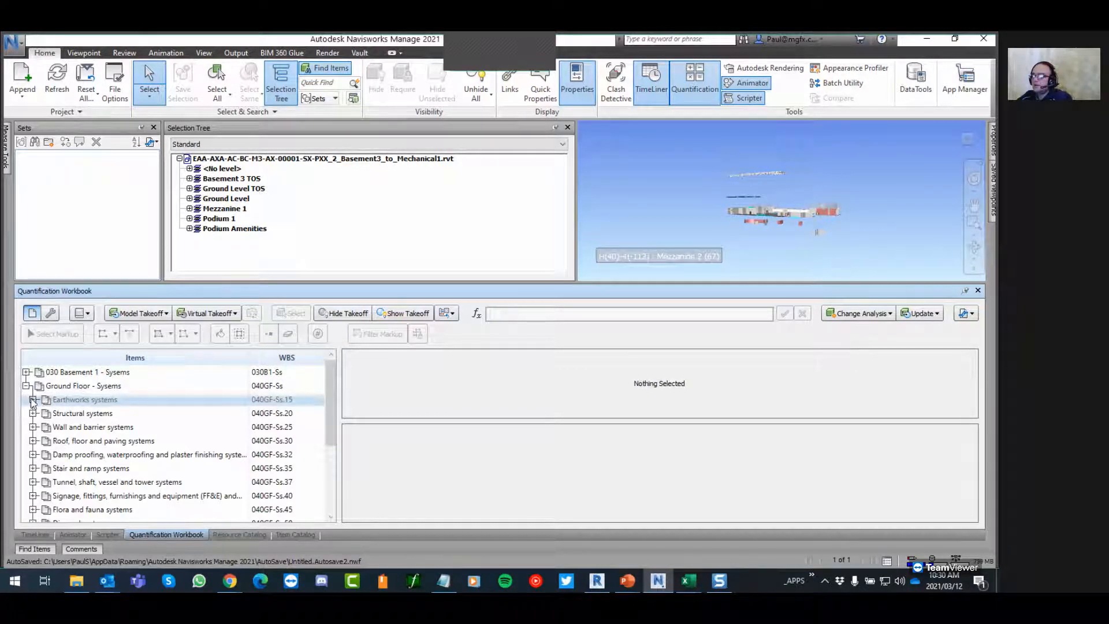
pyautogui.click(33, 399)
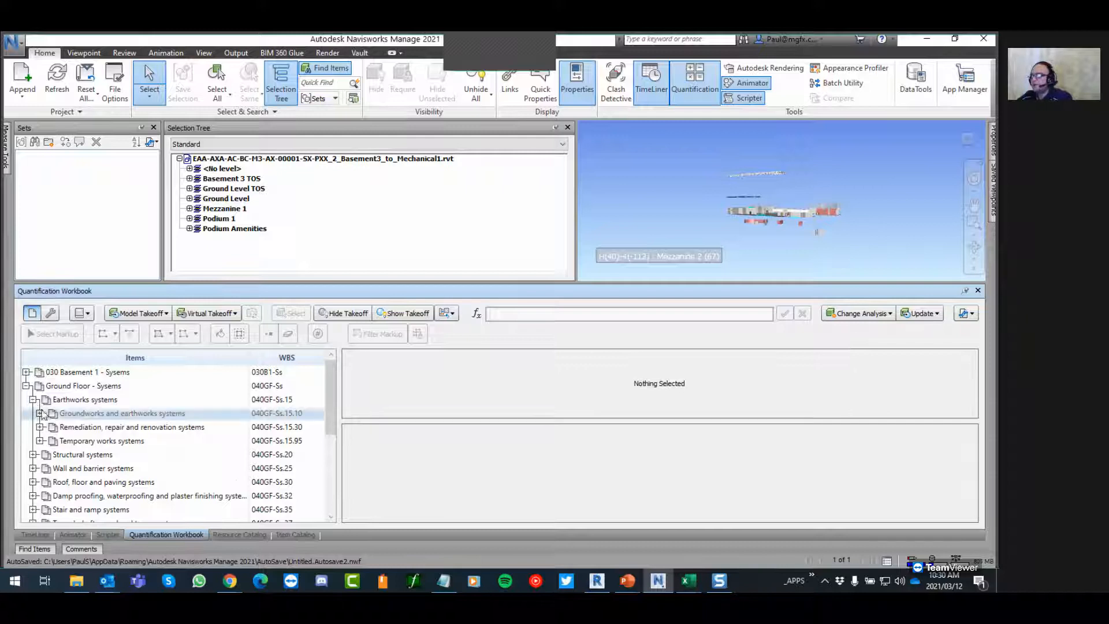
pyautogui.click(40, 413)
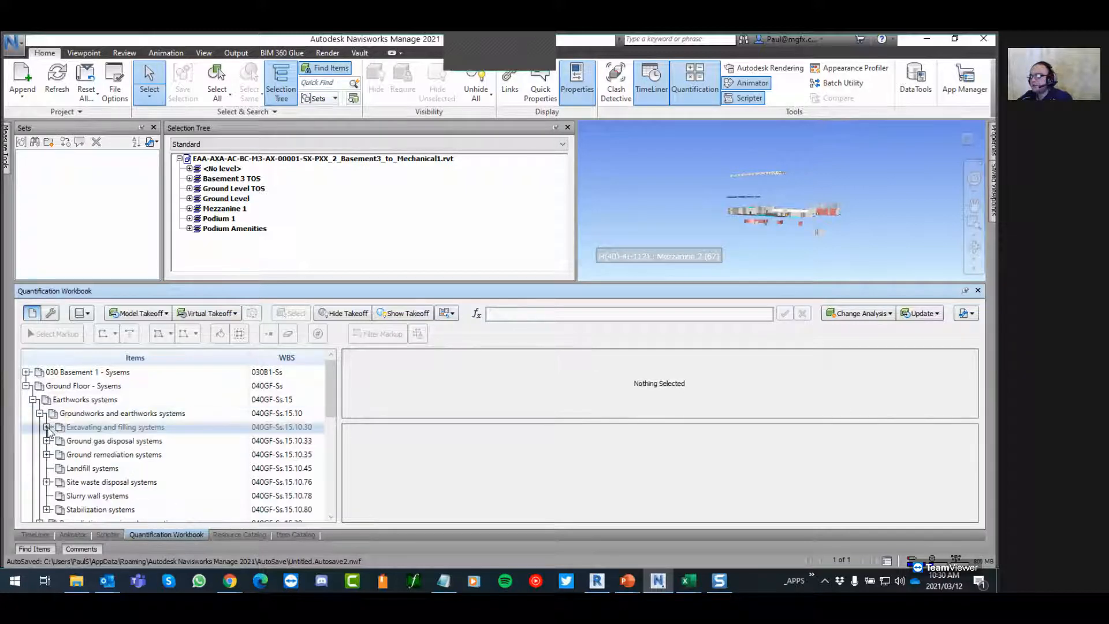
pyautogui.click(47, 427)
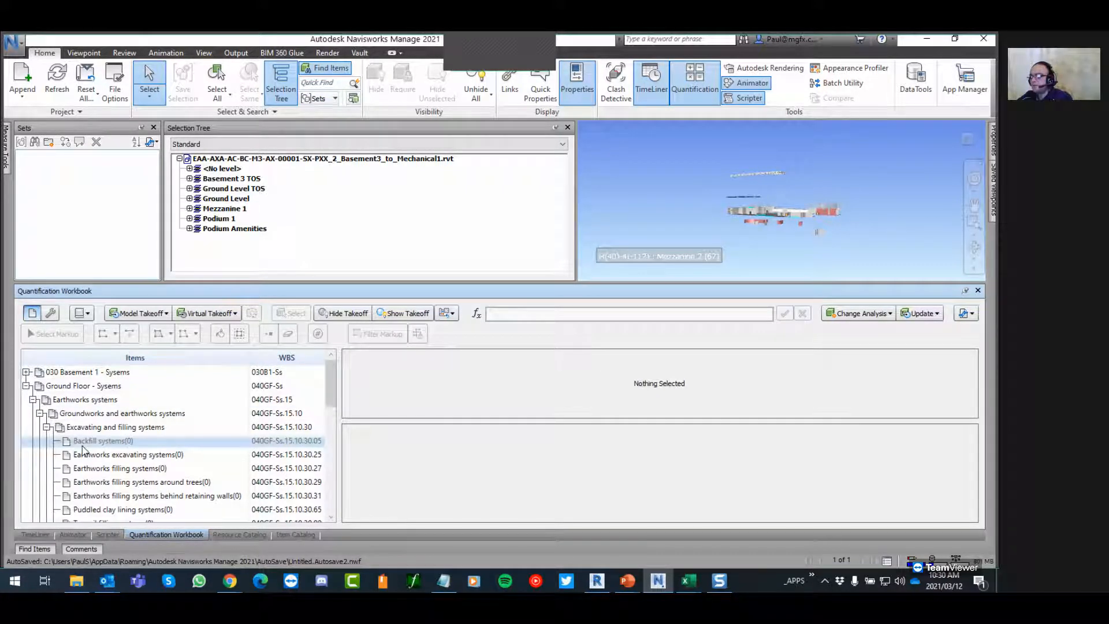
# Expand Basement 1 down to its Excavating and filling systems items, compare their WBS codes, and collapse both floor groups
pyautogui.click(26, 372)
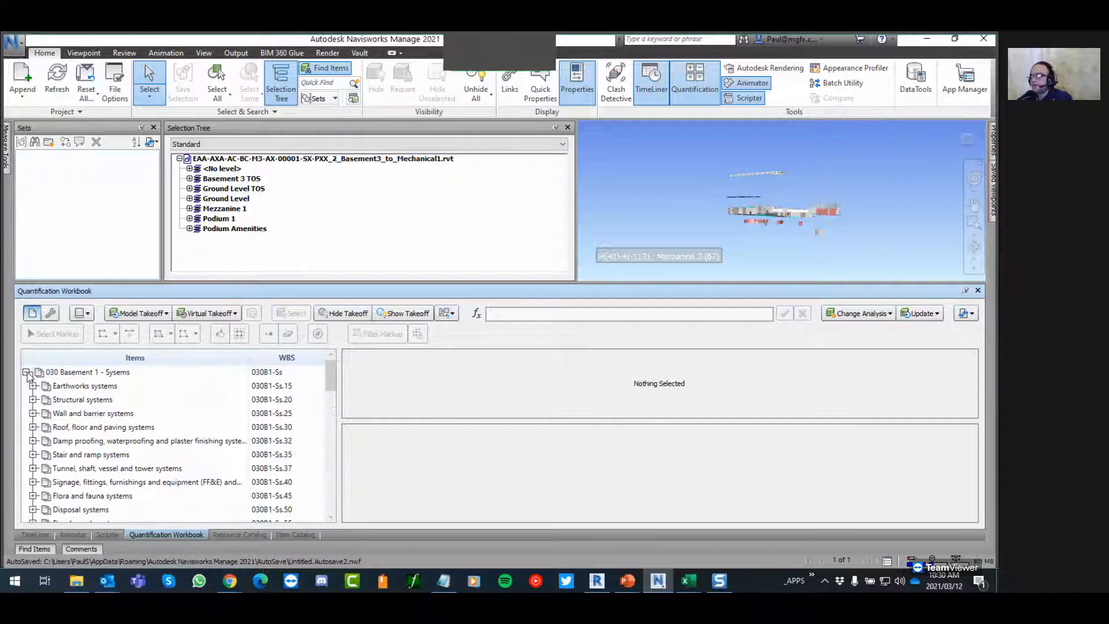
pyautogui.click(33, 386)
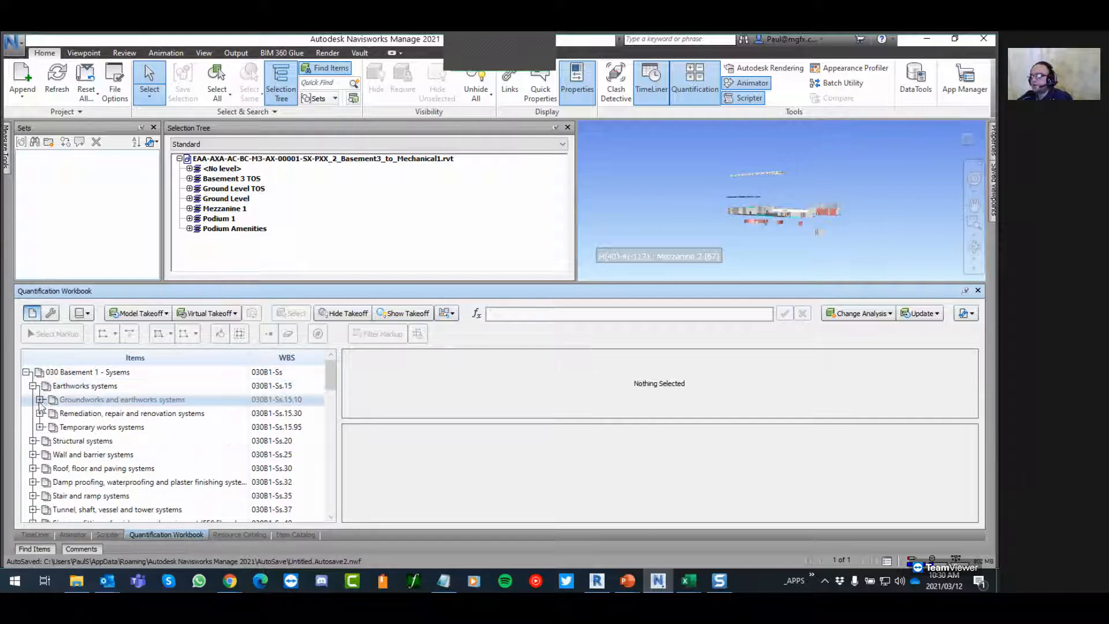
pyautogui.click(40, 400)
pyautogui.click(47, 413)
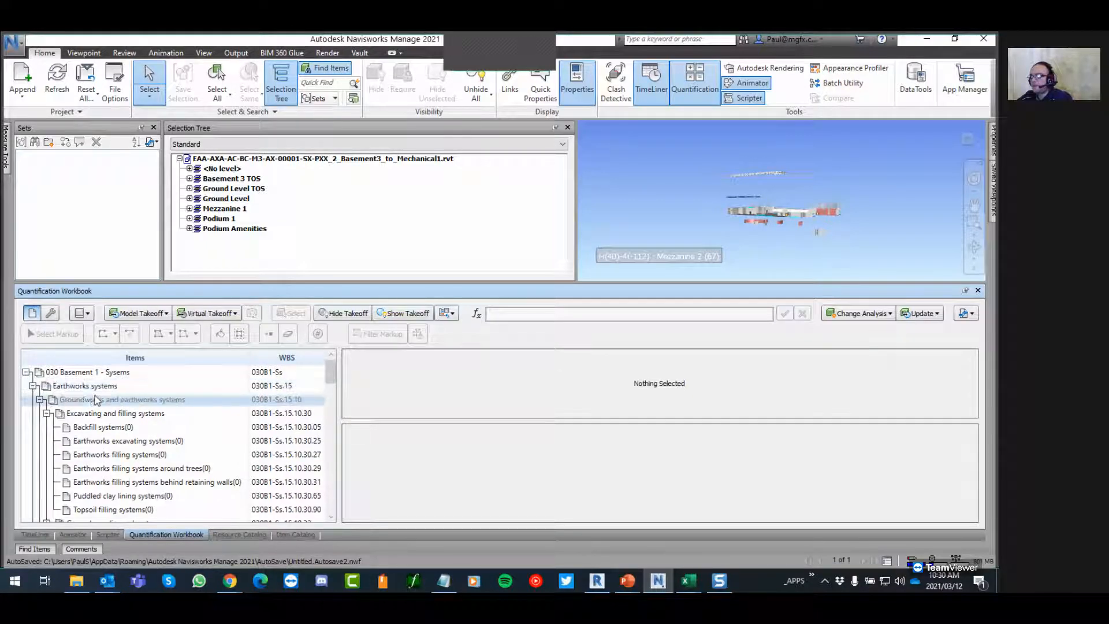
pyautogui.click(33, 386)
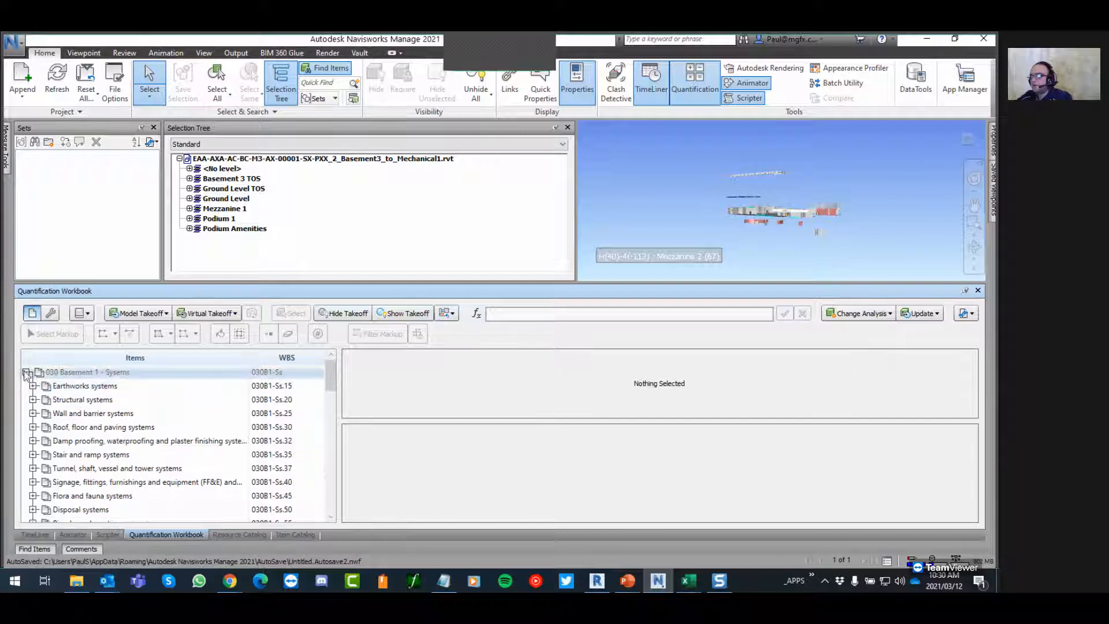
pyautogui.click(26, 372)
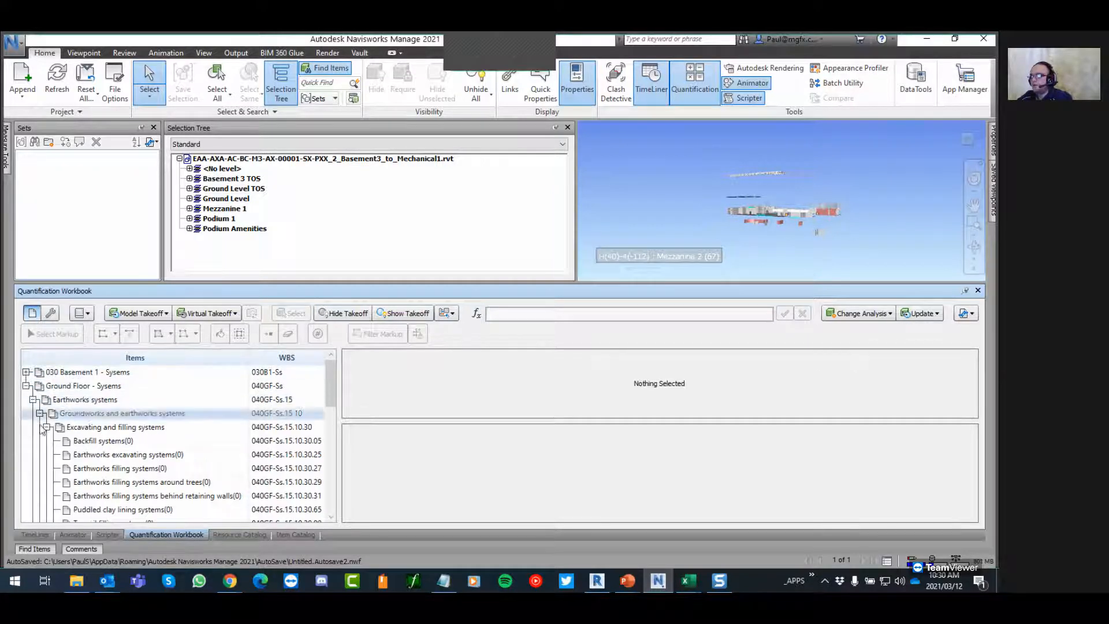
pyautogui.click(26, 386)
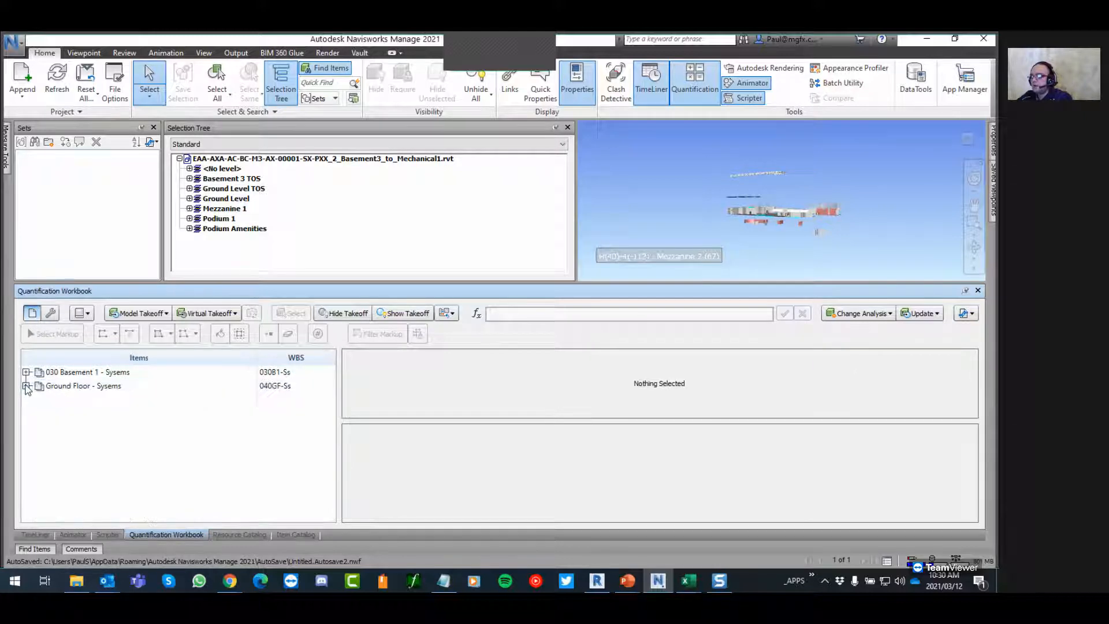
# Switch to File Explorer and review the Uniclass catalog Excel workbooks in the Quantification Catalog Creation Template folder
pyautogui.click(78, 584)
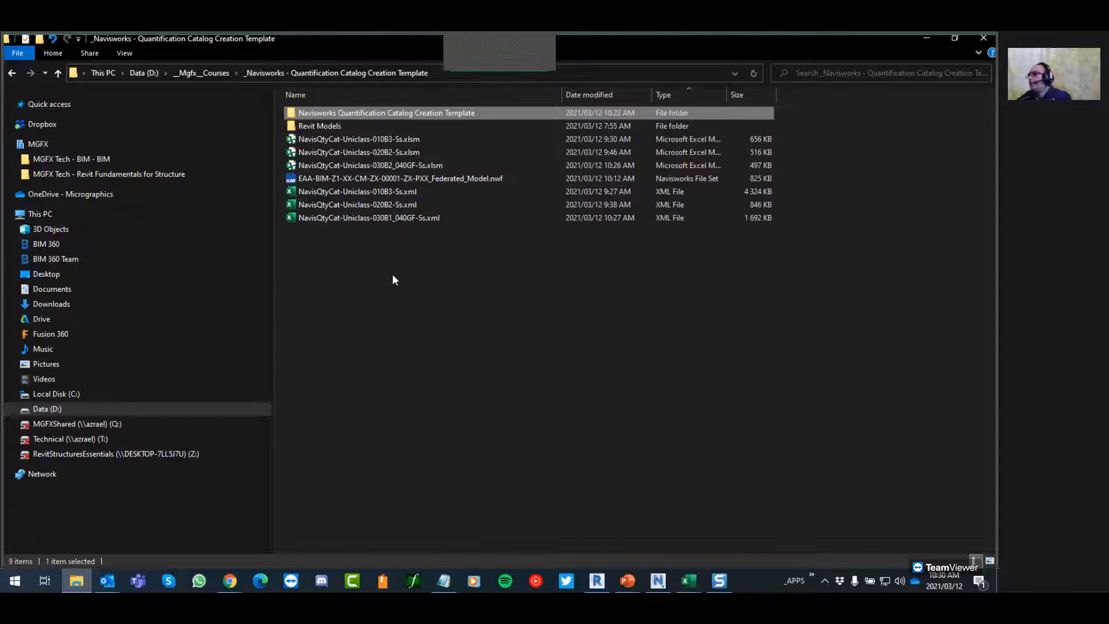
pyautogui.click(360, 139)
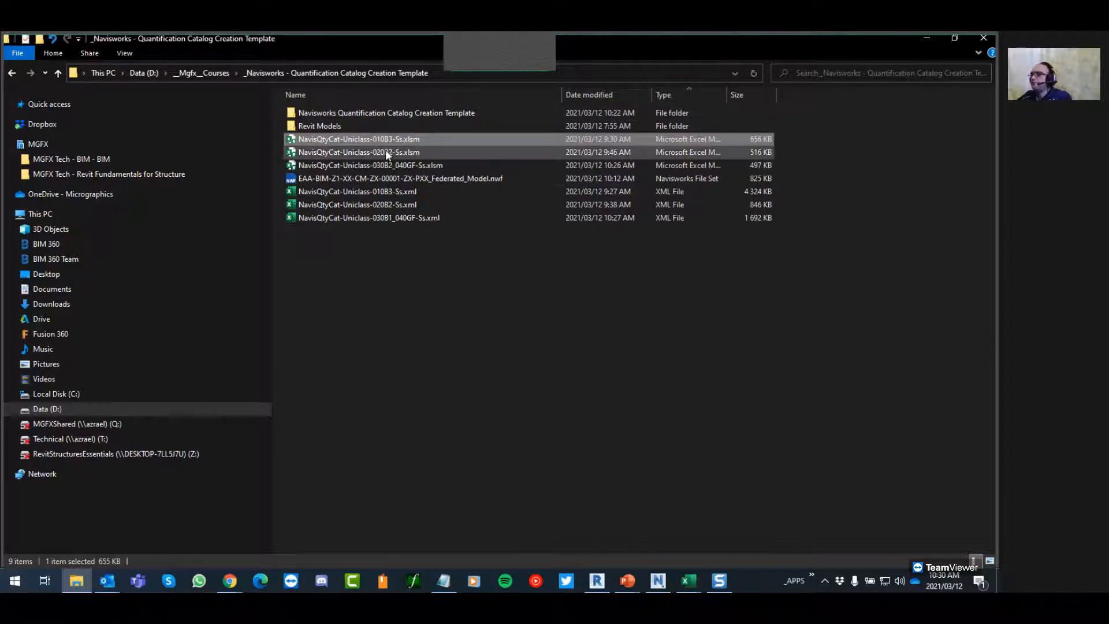
pyautogui.click(383, 166)
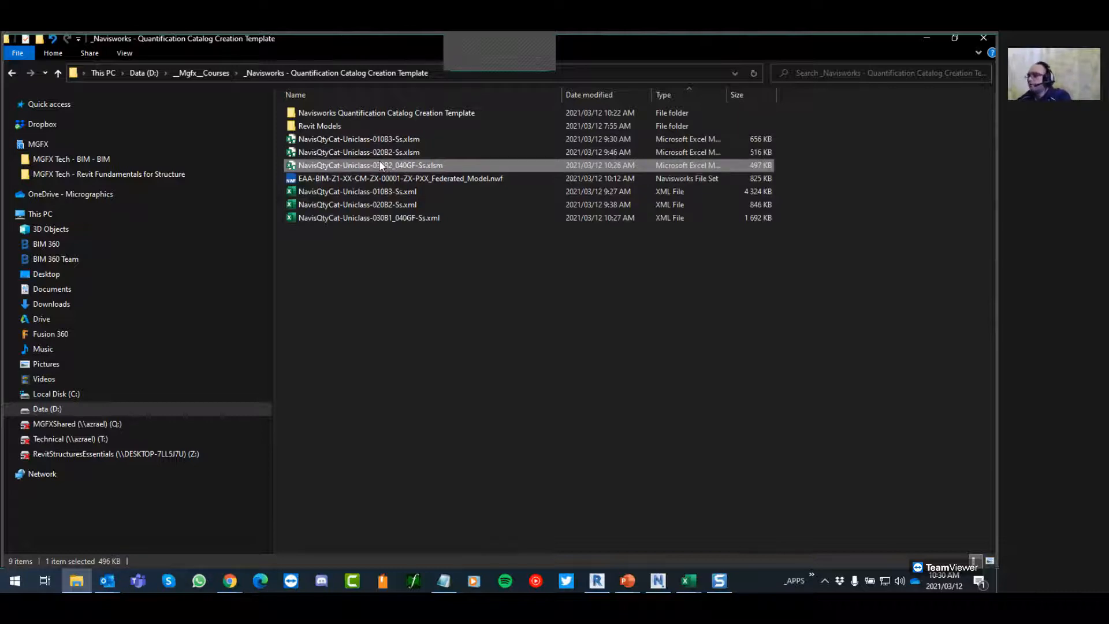
# Switch back to Navisworks Manage and check the contents of the Basement 1 and Ground Floor groups, leaving both collapsed
pyautogui.hotkey('alt', 'Tab')
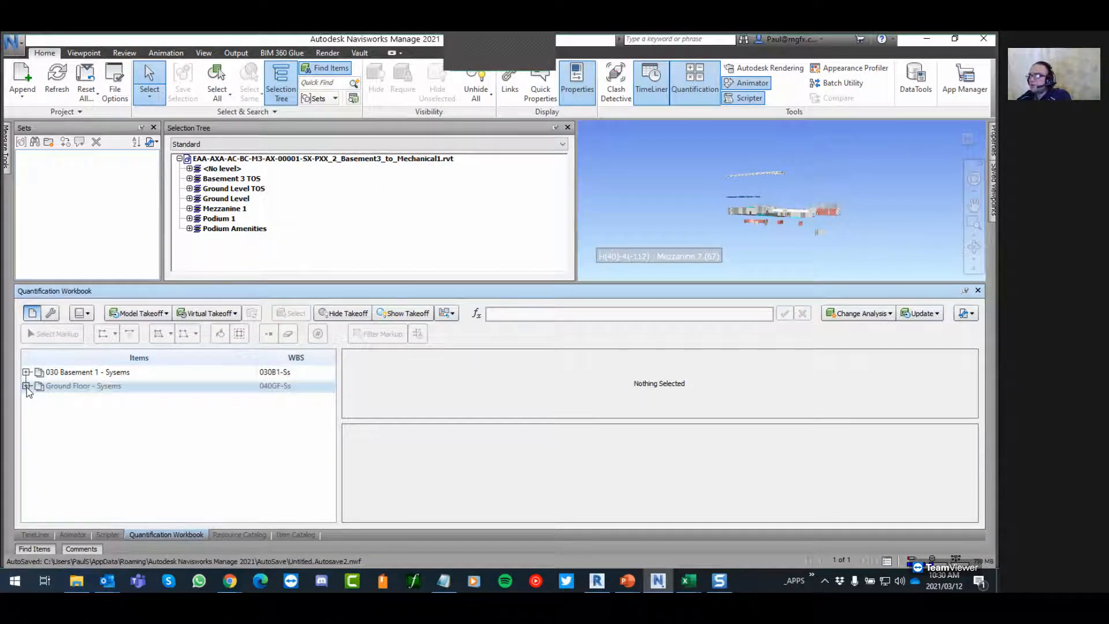
pyautogui.click(26, 373)
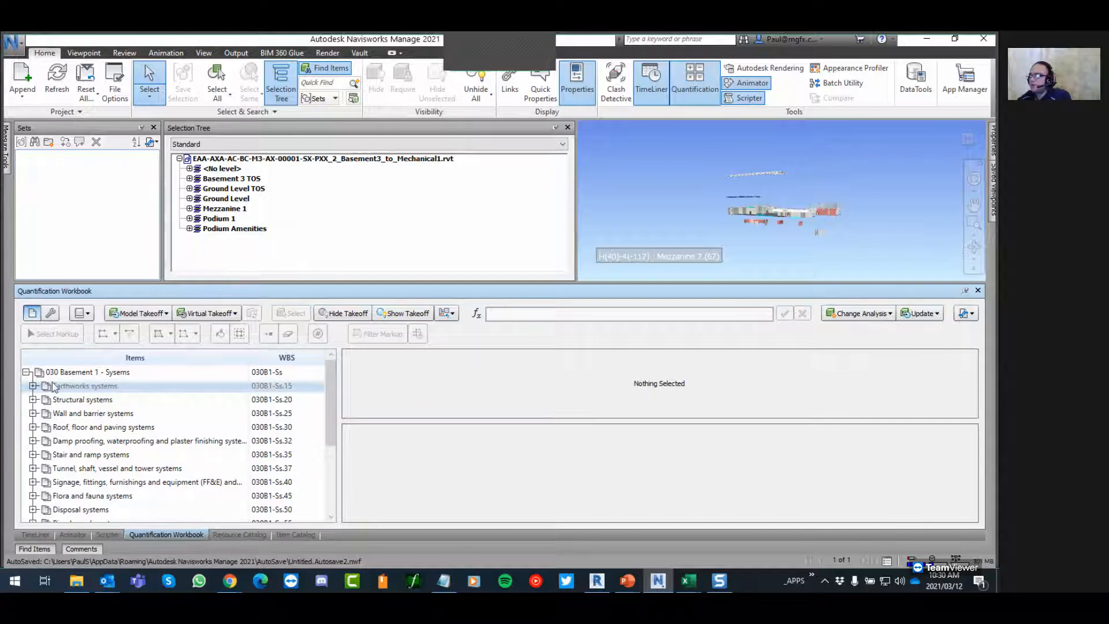
pyautogui.click(26, 372)
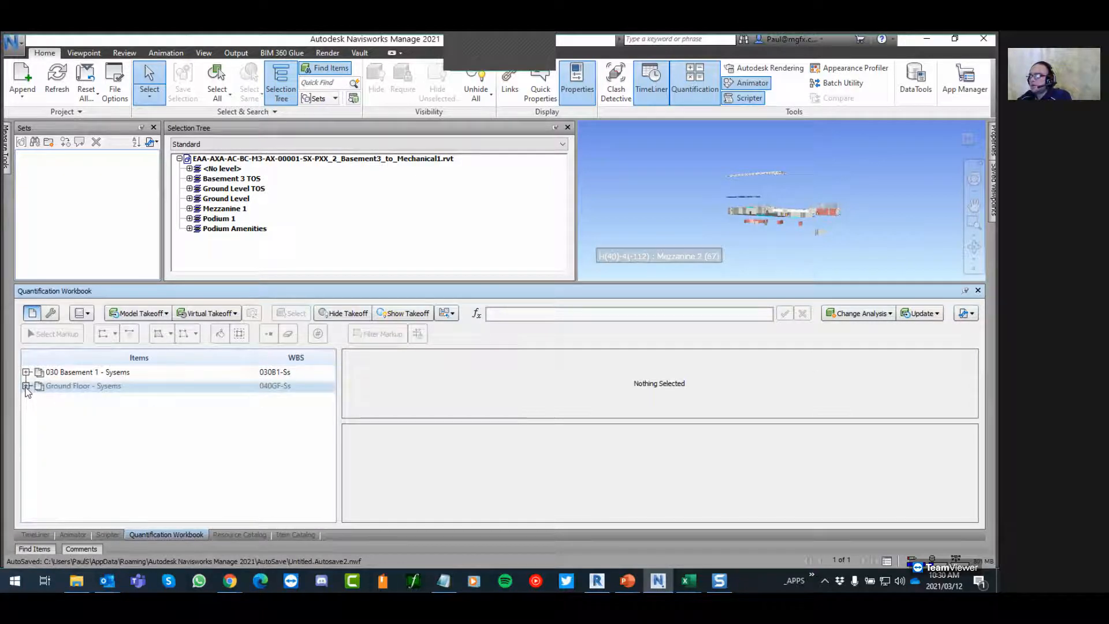
pyautogui.click(26, 385)
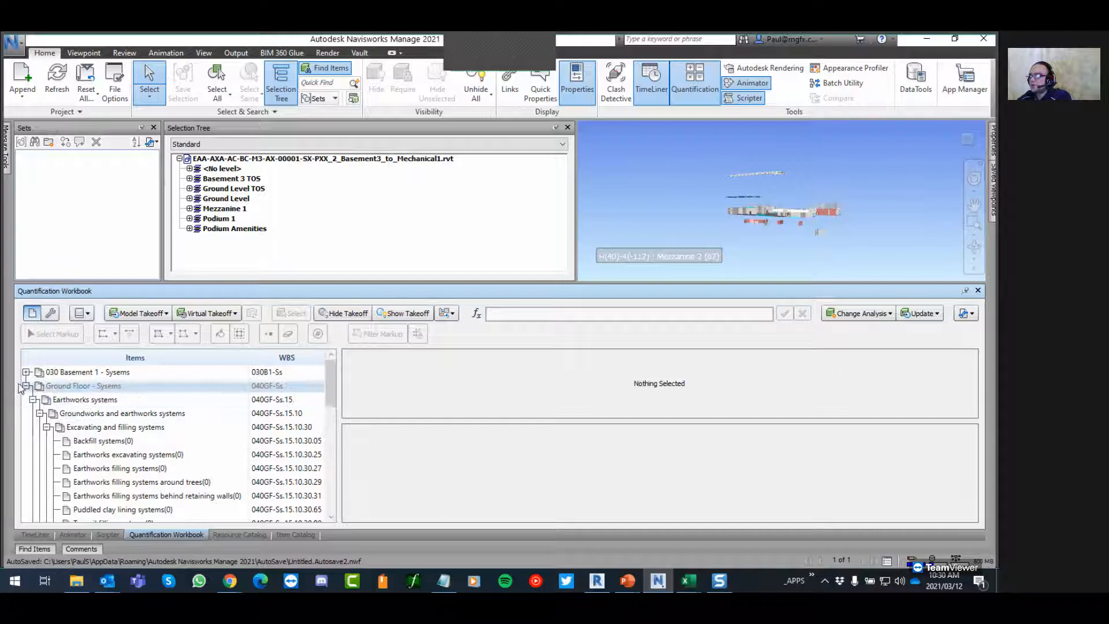
pyautogui.click(25, 385)
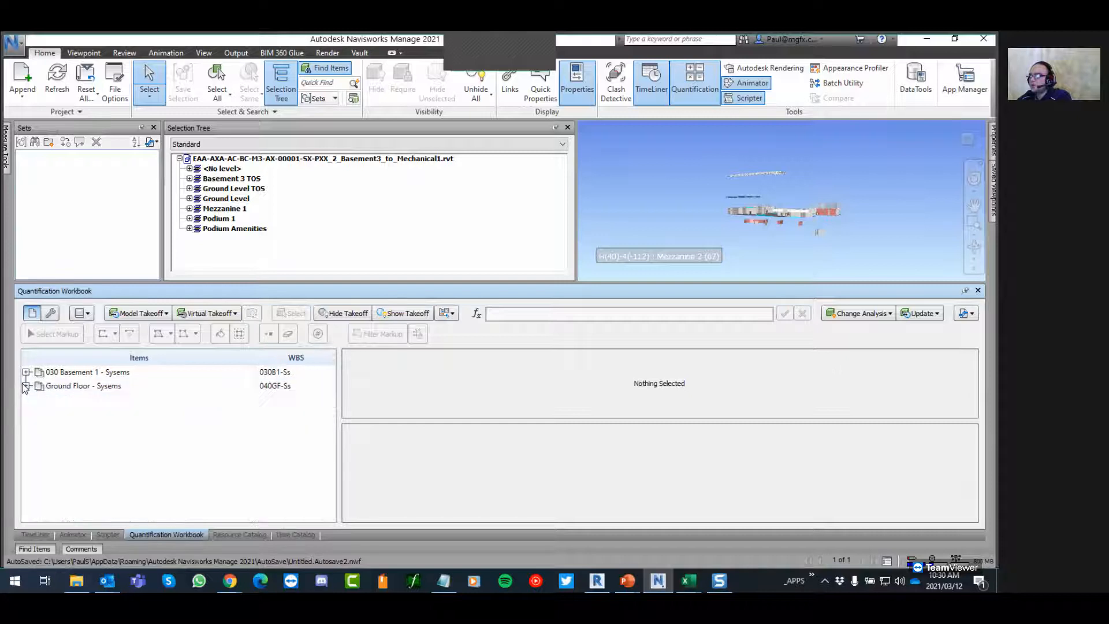
# In the Item Catalog, inspect the Basement 1 Earthworks systems group and collapse the Basement 1 and Ground Floor groups
pyautogui.click(298, 535)
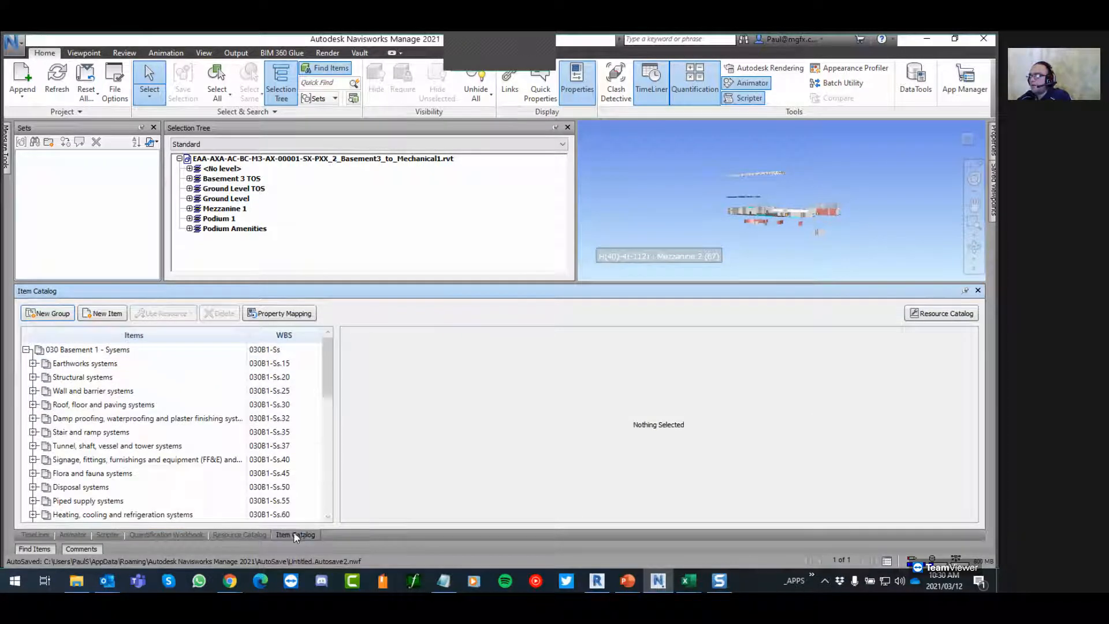
pyautogui.click(85, 364)
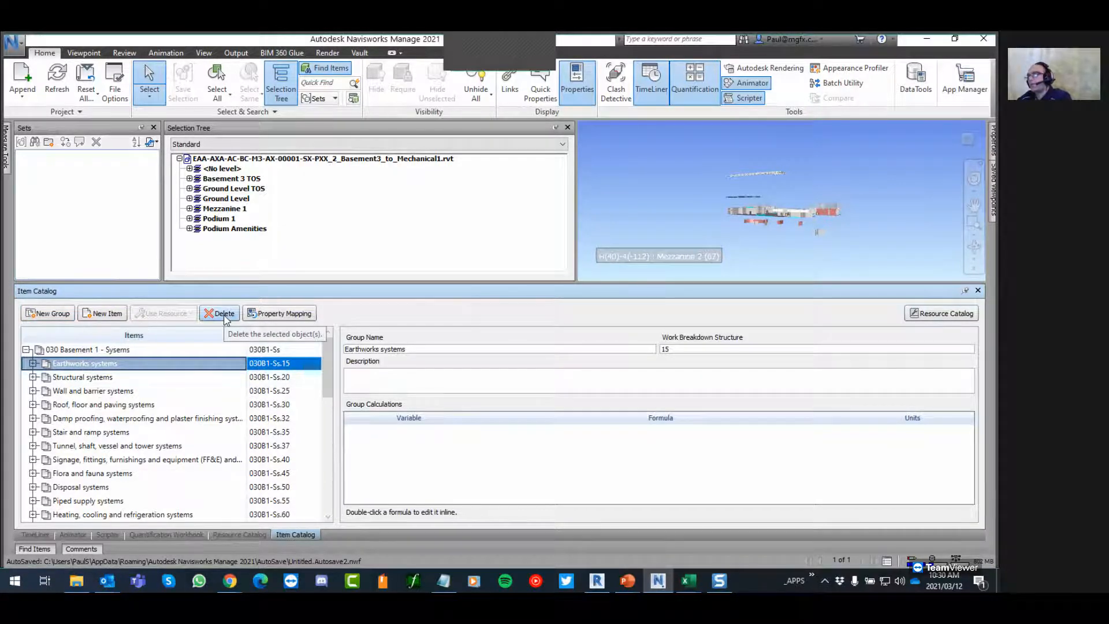
pyautogui.click(26, 350)
pyautogui.click(26, 364)
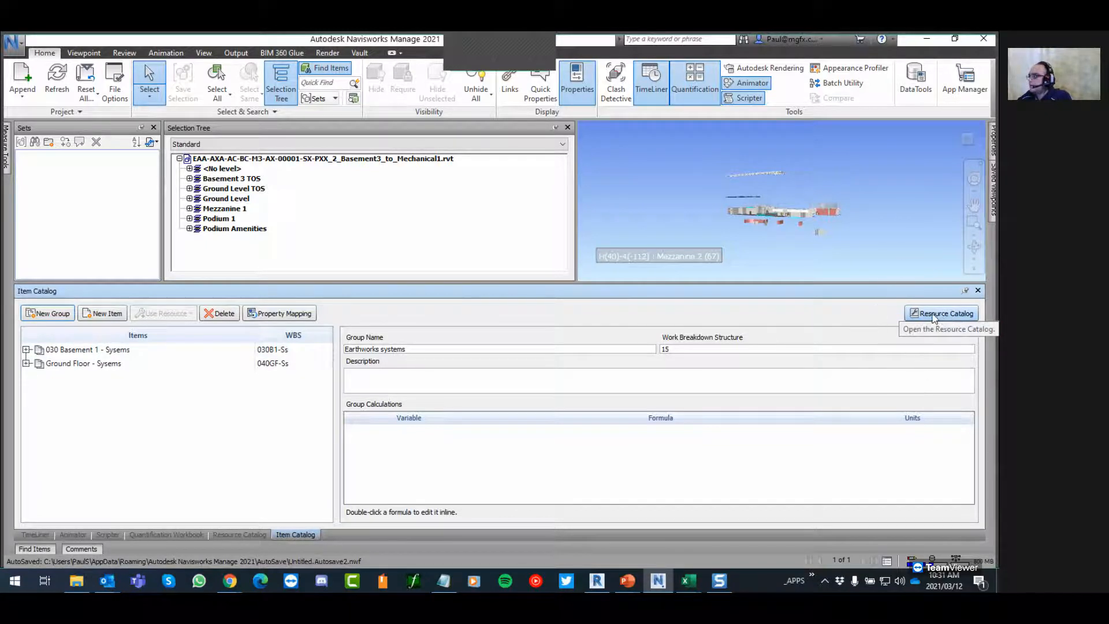
# Import the catalog NavisQtyCat-Uniclass-010B3-Ss.xml into the Quantification Workbook
pyautogui.click(156, 535)
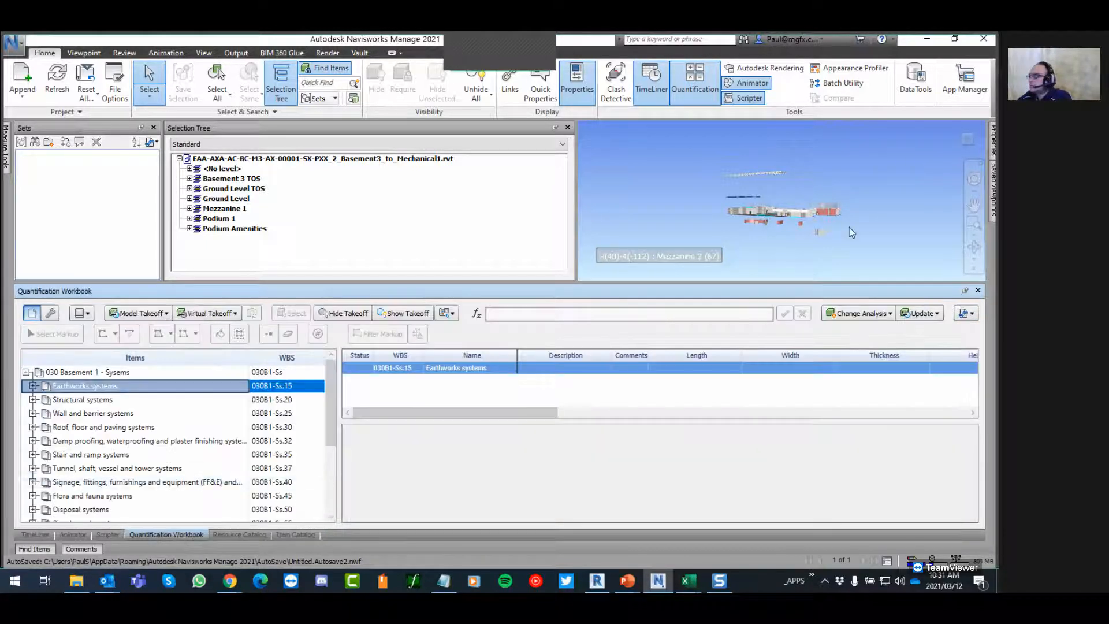
pyautogui.click(968, 313)
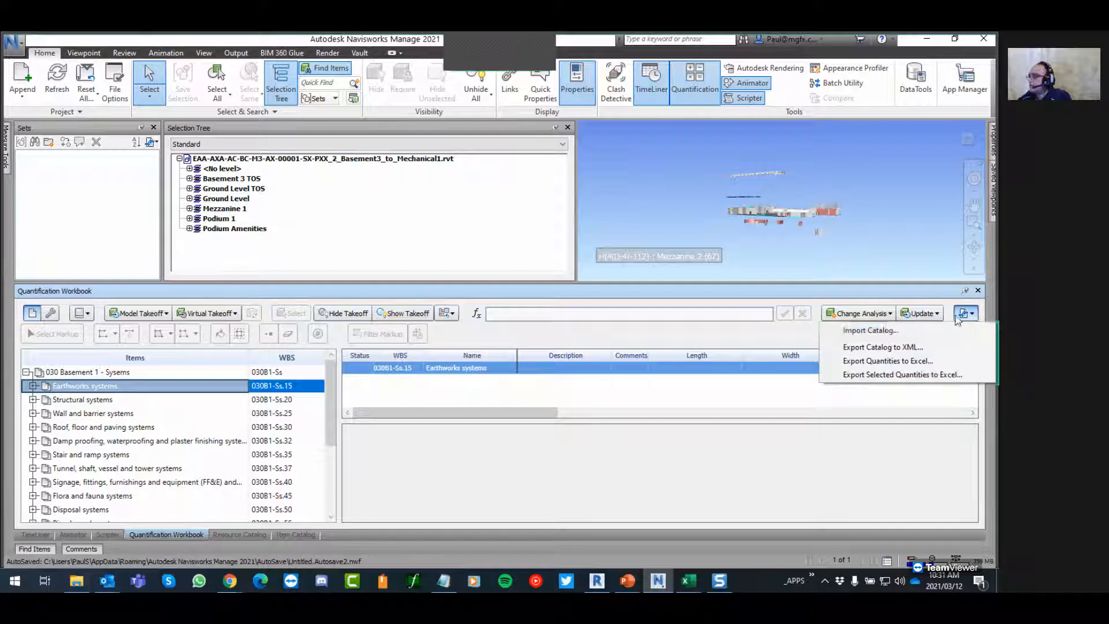
pyautogui.click(879, 331)
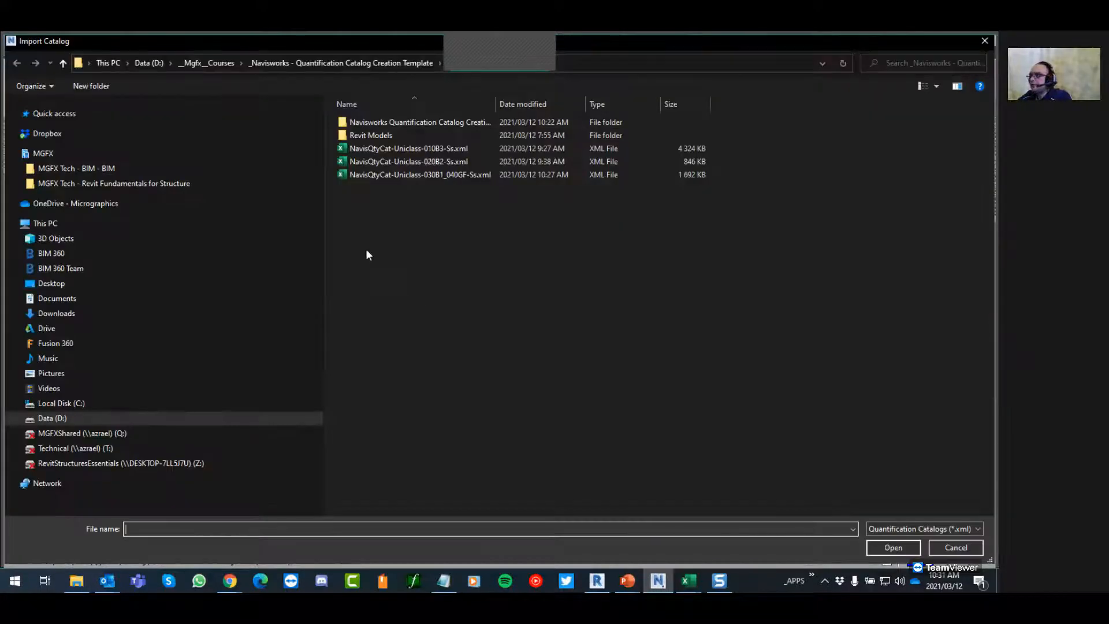
pyautogui.click(448, 149)
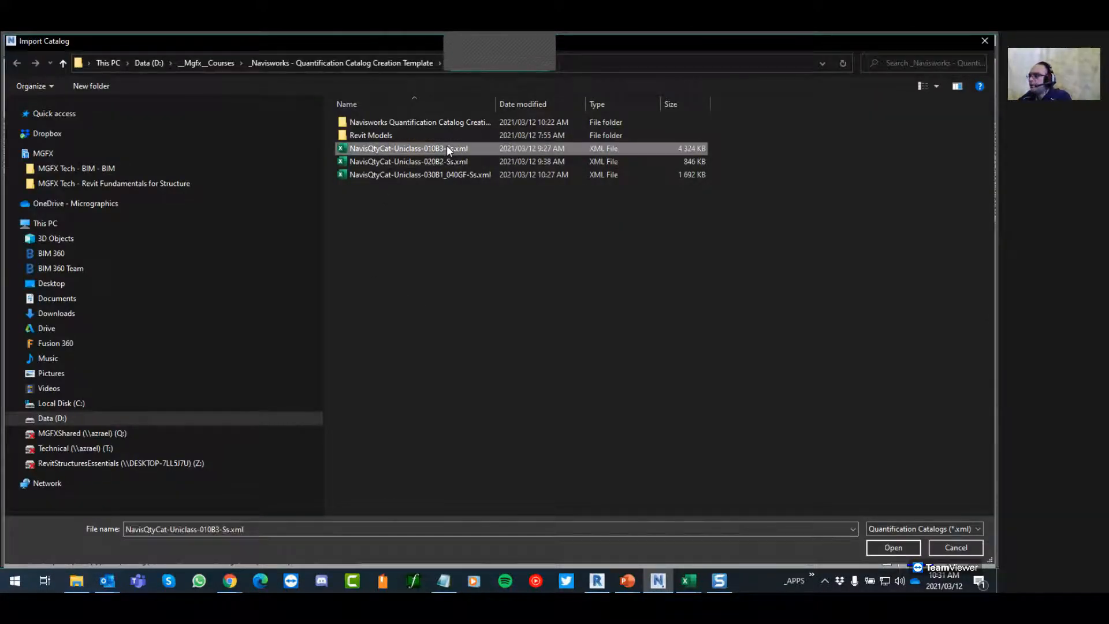
pyautogui.click(887, 544)
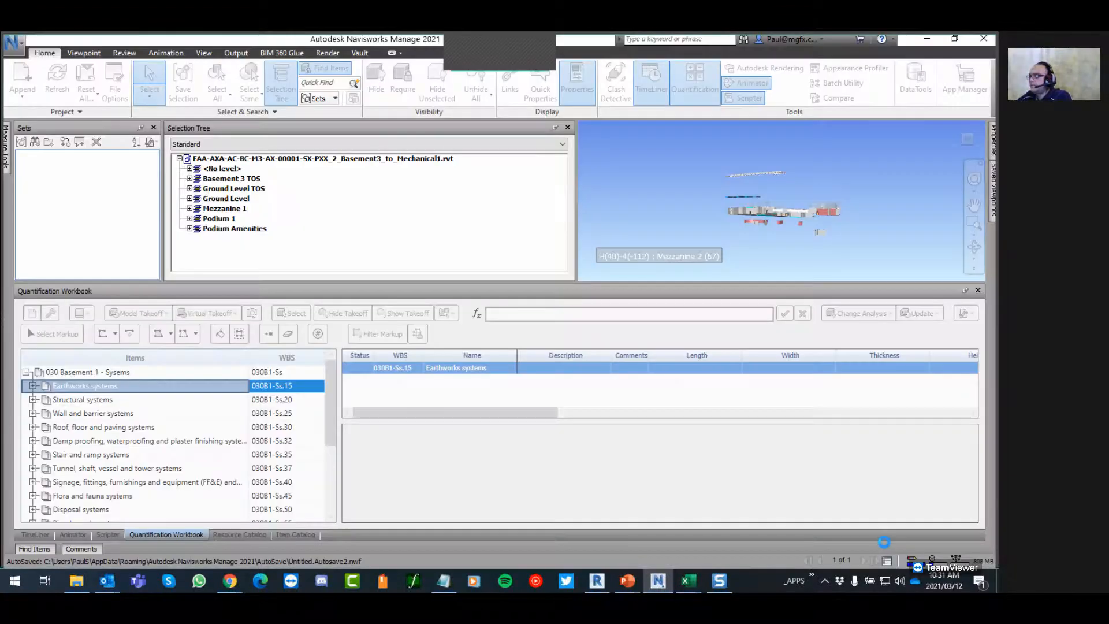
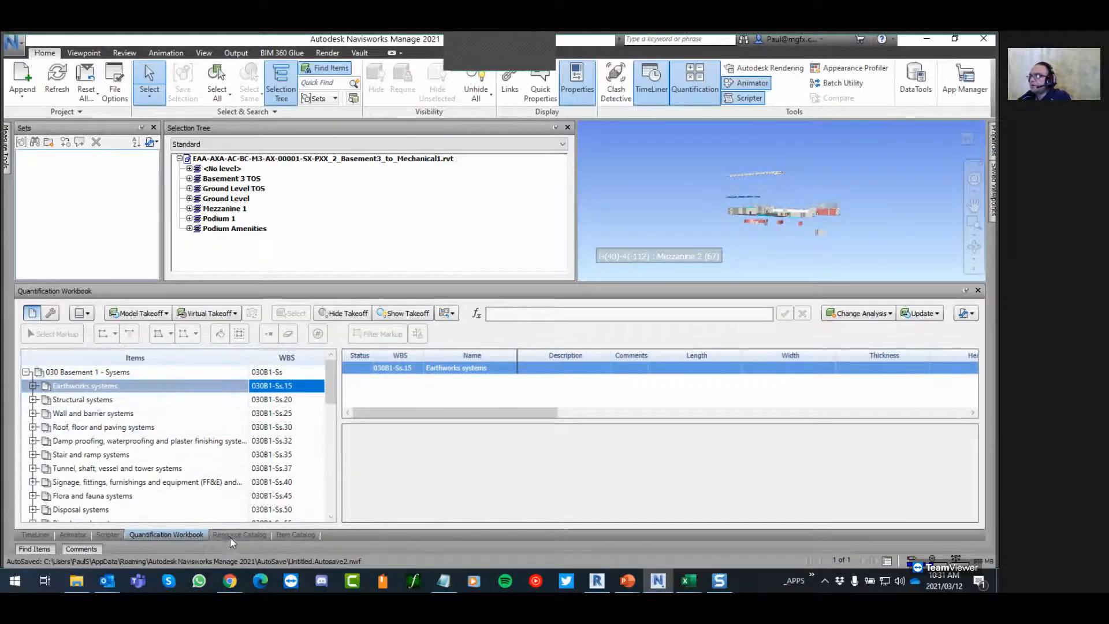
# Collapse the Basement 1 and Basement 3 groups and sort the workbook items by WBS code in ascending order
pyautogui.click(26, 373)
pyautogui.click(26, 399)
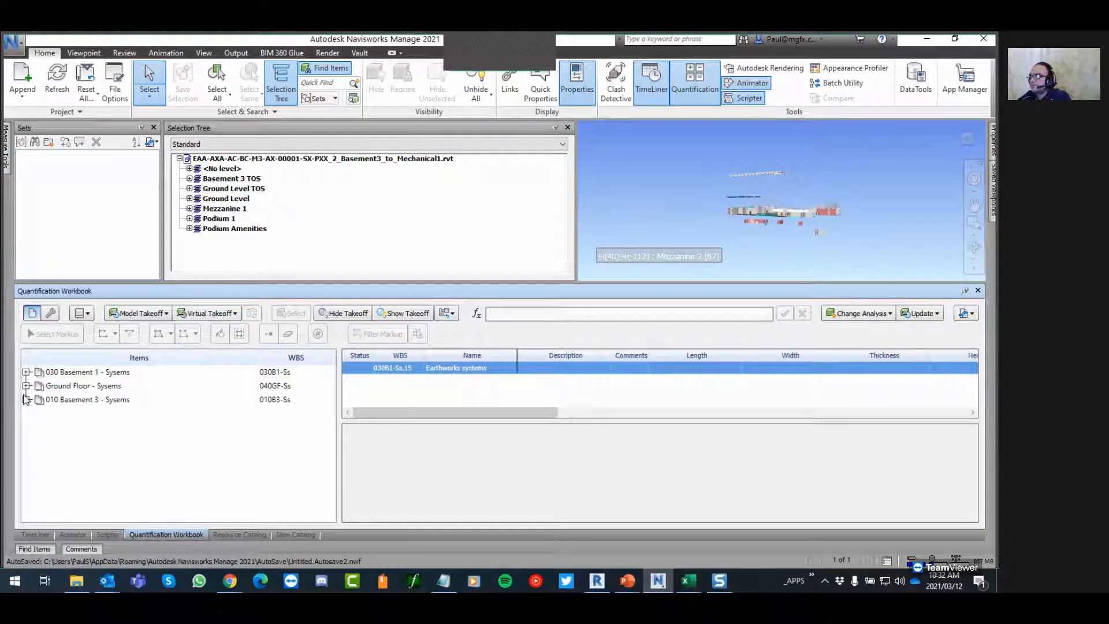
pyautogui.click(289, 358)
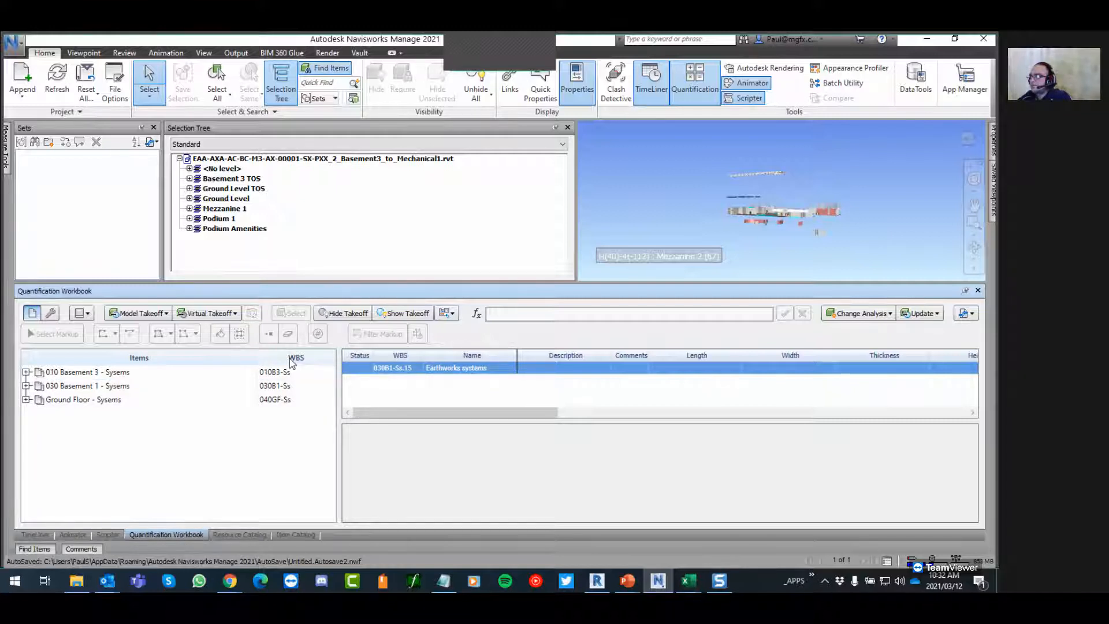
pyautogui.click(289, 359)
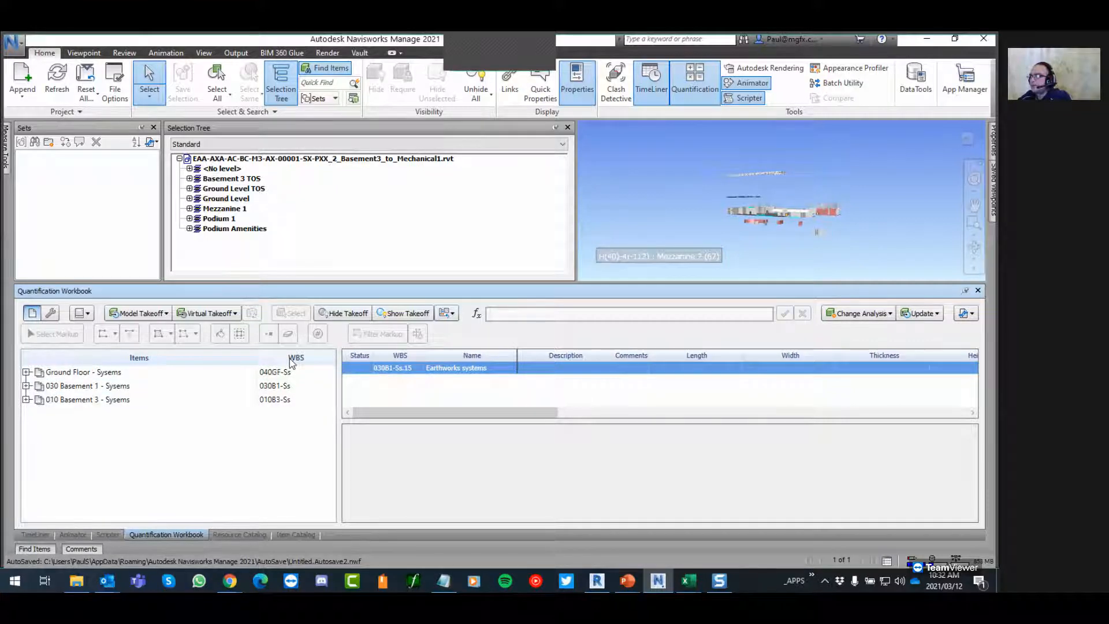
pyautogui.click(284, 358)
pyautogui.click(283, 359)
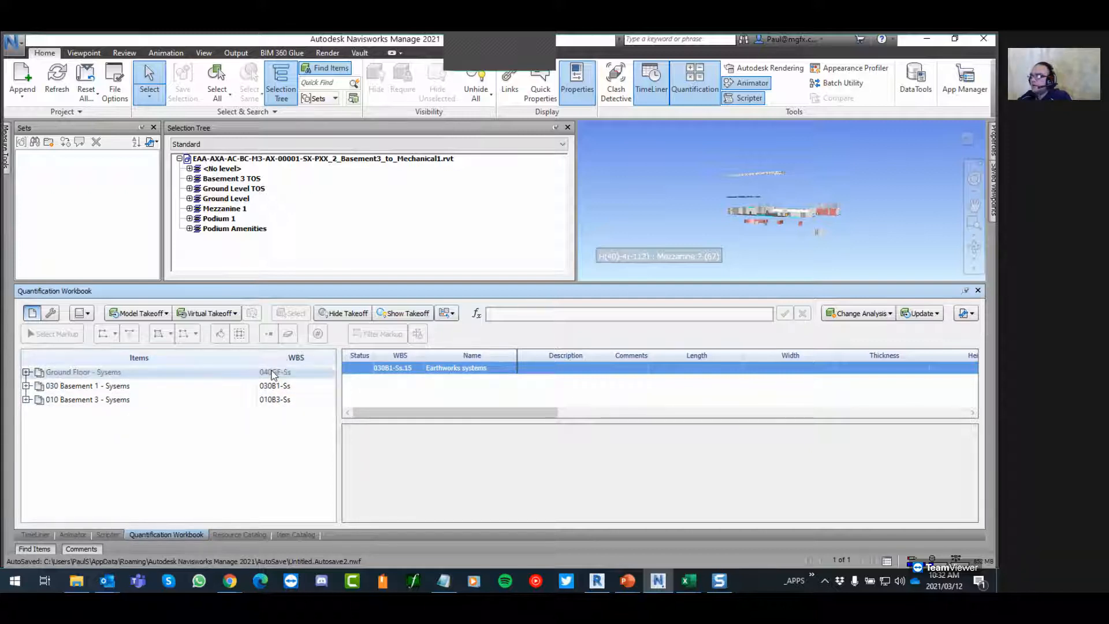
pyautogui.click(278, 358)
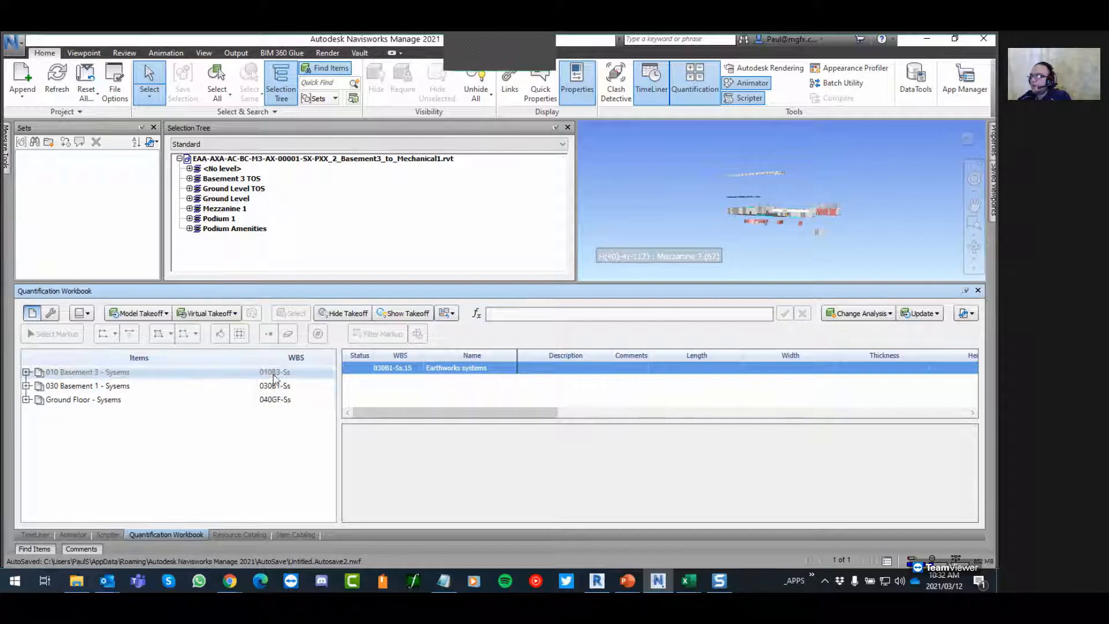
pyautogui.click(270, 377)
pyautogui.click(277, 358)
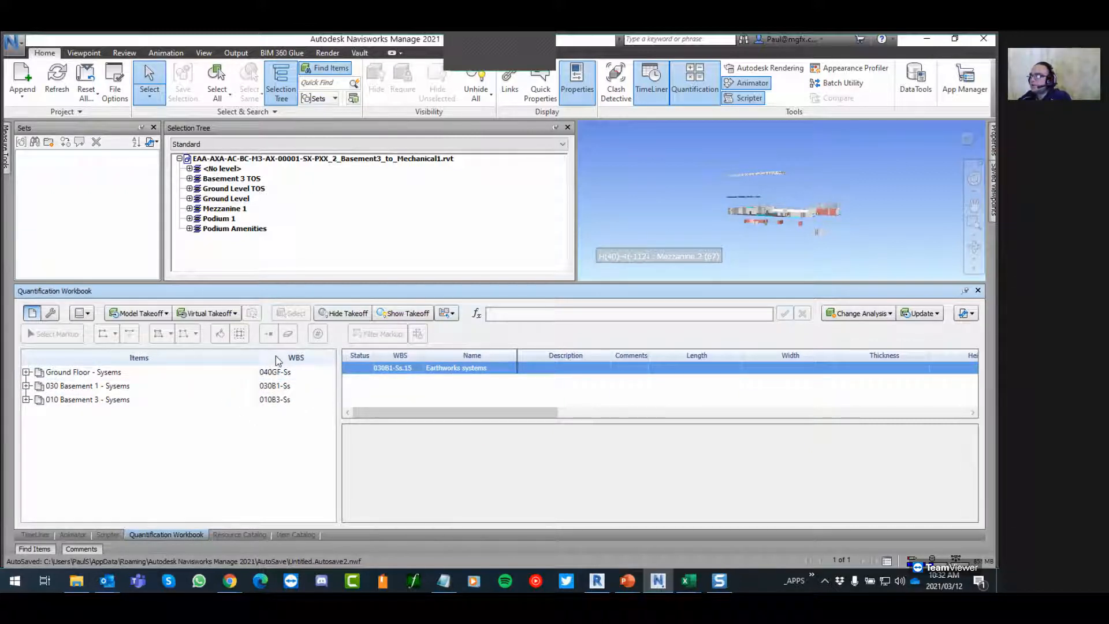
pyautogui.click(277, 358)
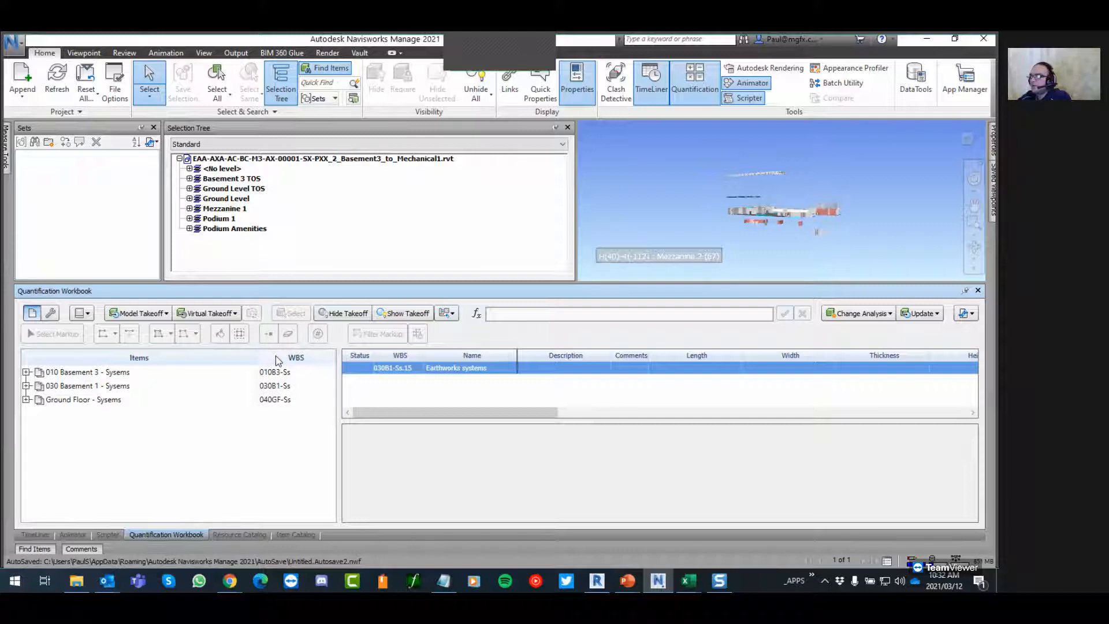
# In the Item Catalog, collapse the Basement 3 group and rename the Ground Floor group as "040 Ground Floor - Sysems"
pyautogui.rightClick(63, 403)
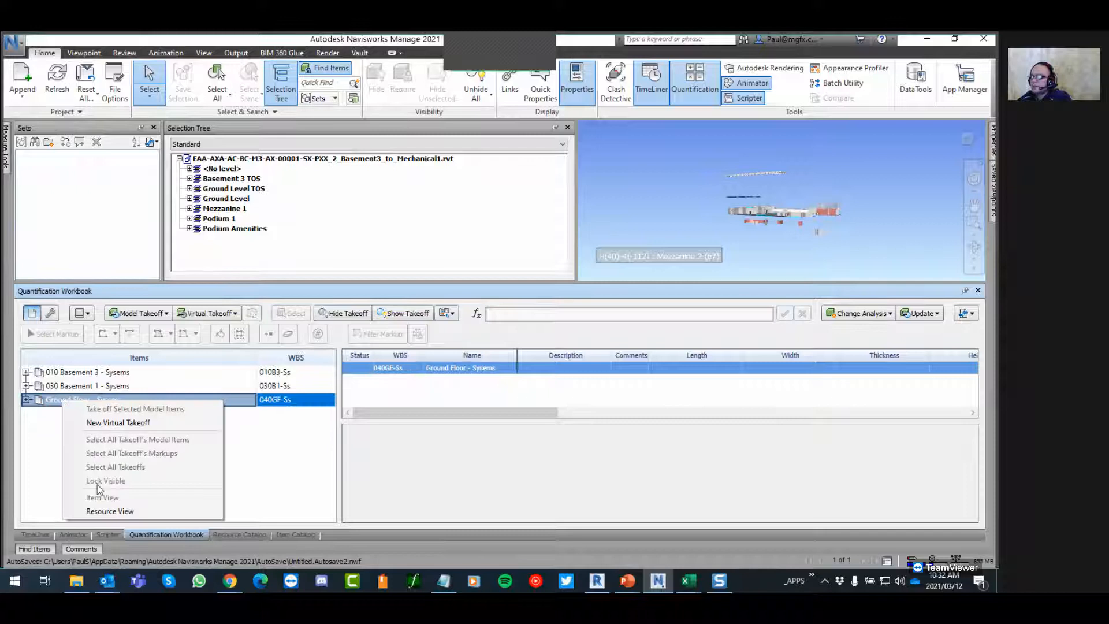
pyautogui.click(300, 535)
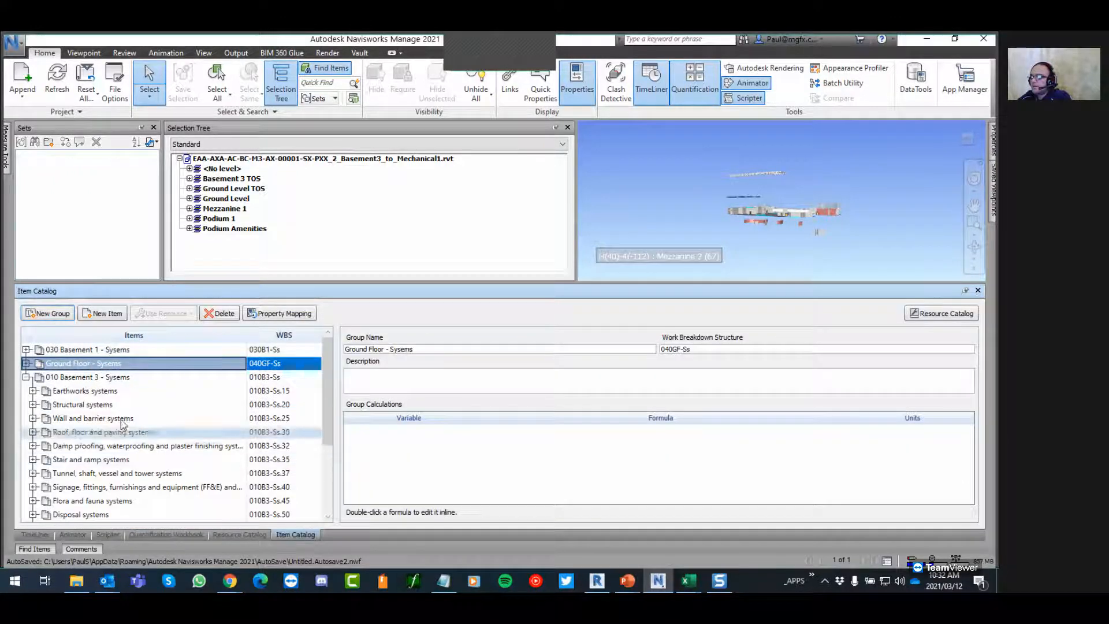
pyautogui.click(26, 377)
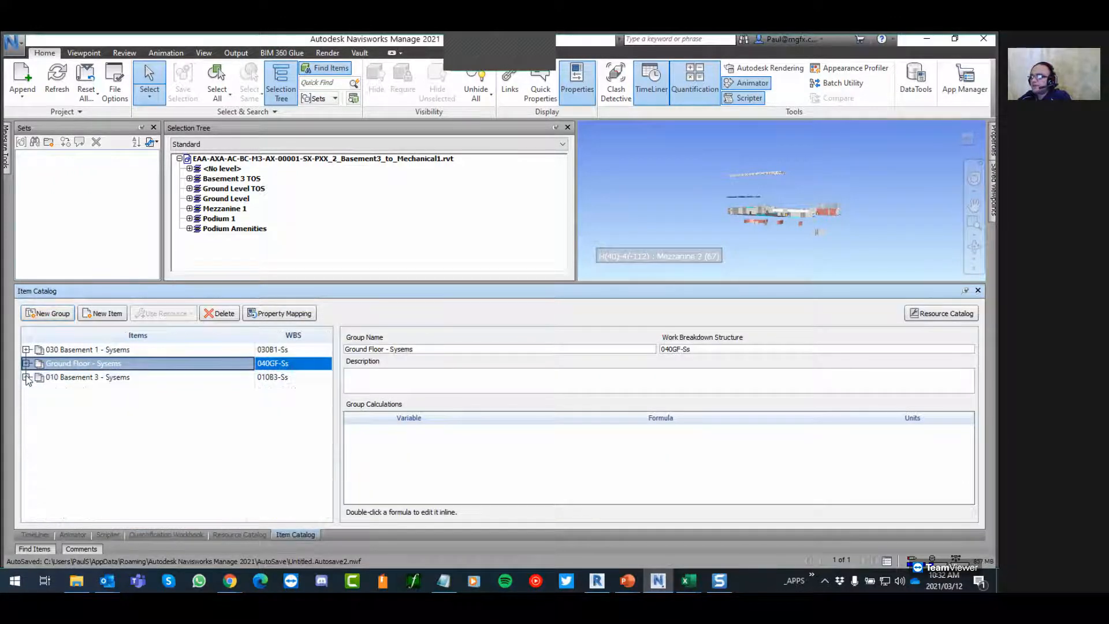
pyautogui.rightClick(63, 366)
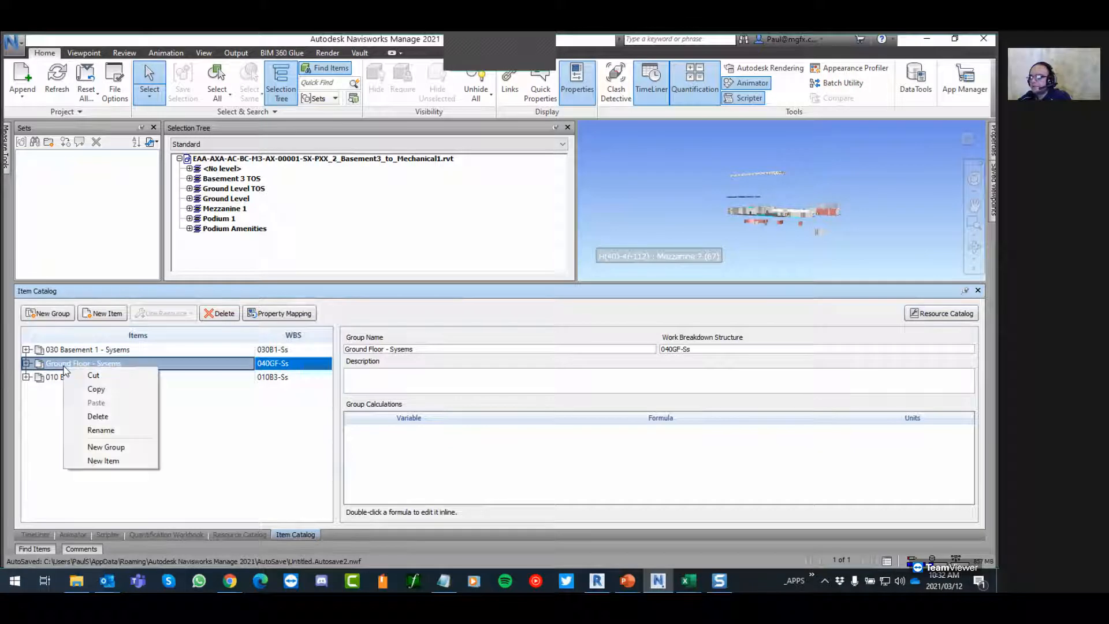
pyautogui.click(106, 430)
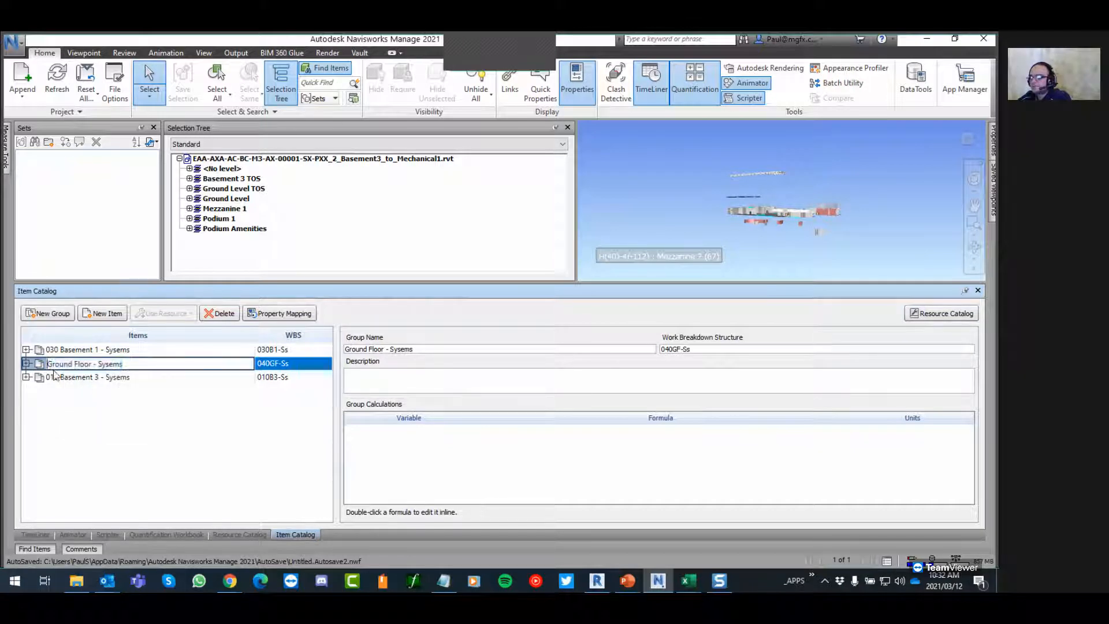
pyautogui.write('040')
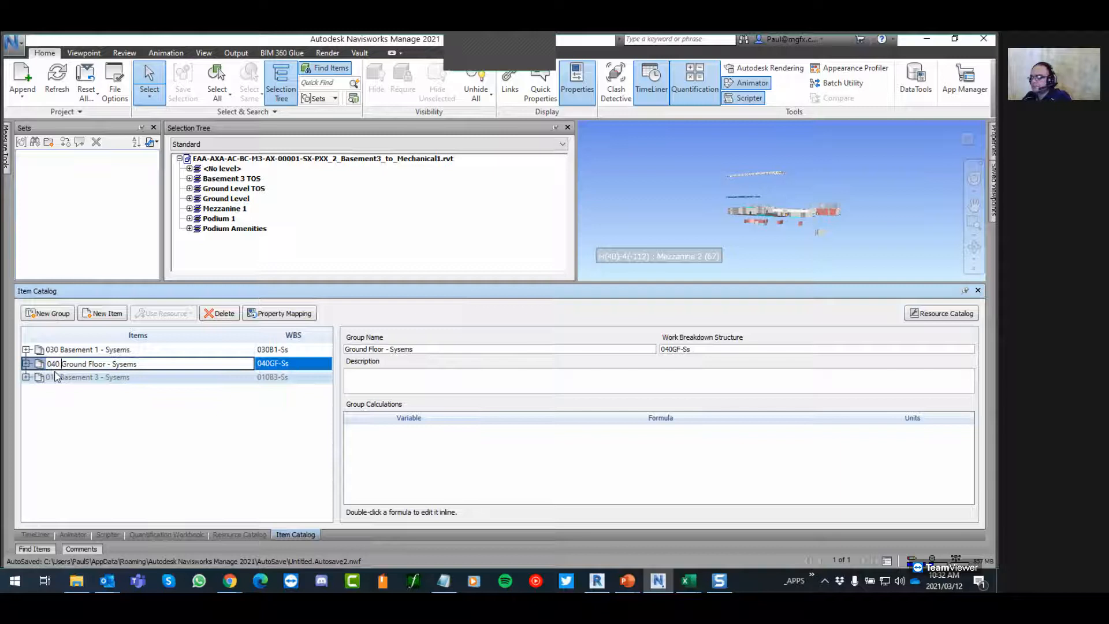
pyautogui.press('Return')
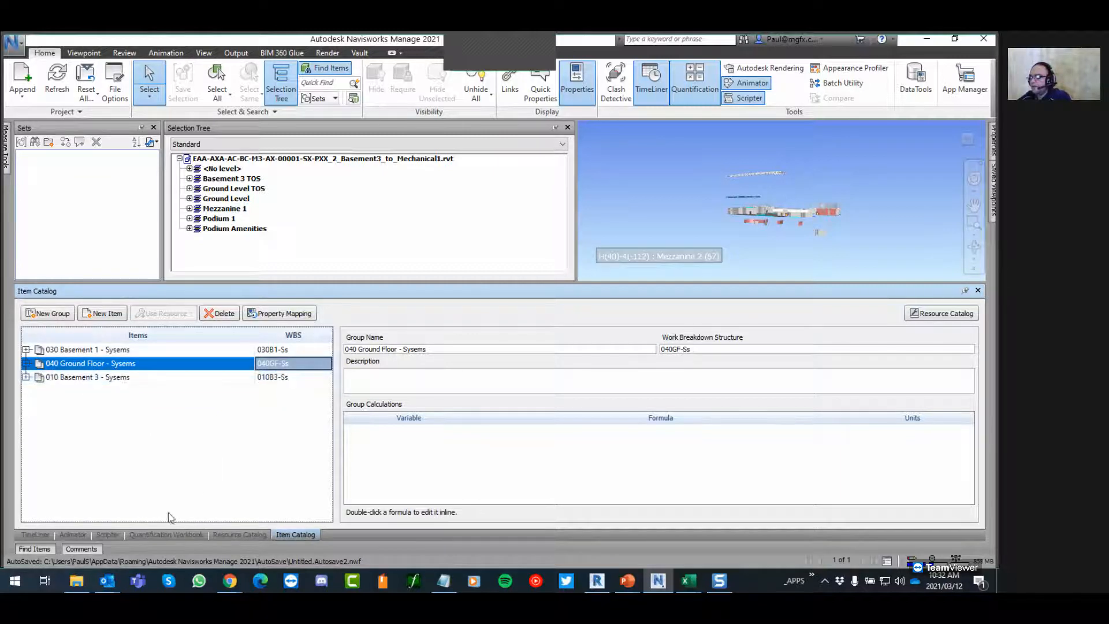
# Return to the Quantification Workbook and sort its items by name in ascending order
pyautogui.click(151, 534)
pyautogui.click(86, 357)
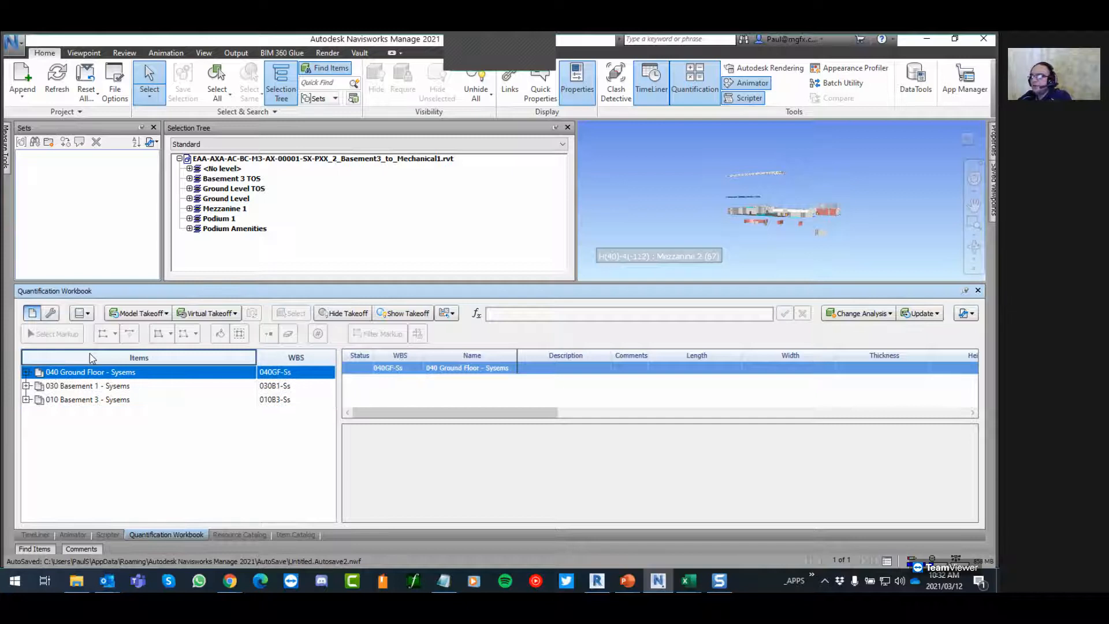
pyautogui.click(89, 353)
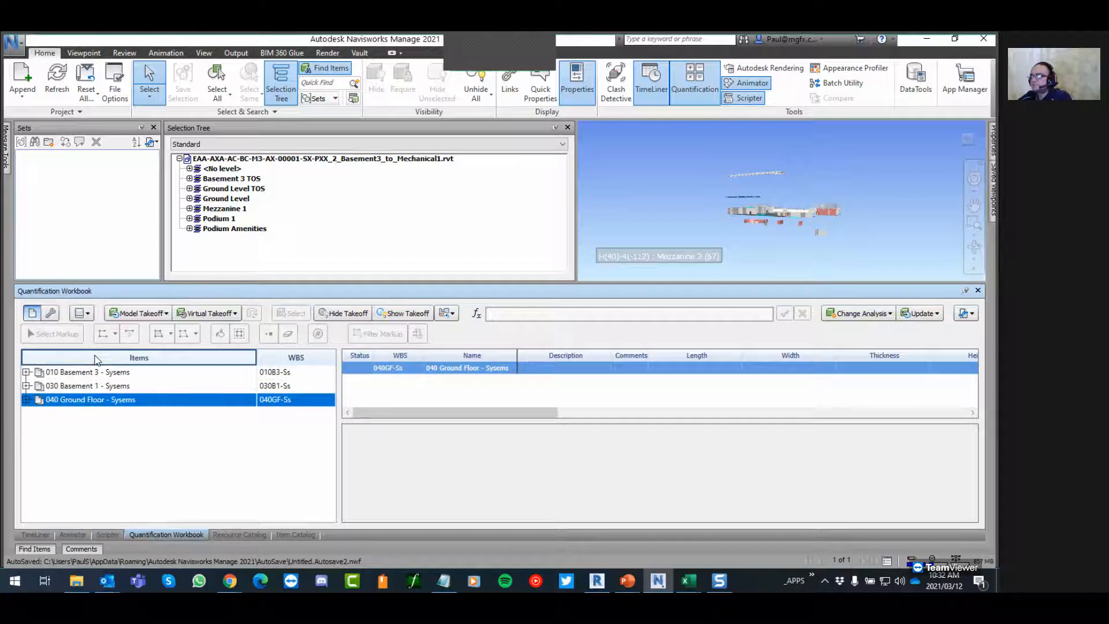
# Import the catalog NavisQtyCat-Uniclass-020B2-Ss.xml into the Quantification Workbook
pyautogui.click(965, 313)
pyautogui.click(893, 331)
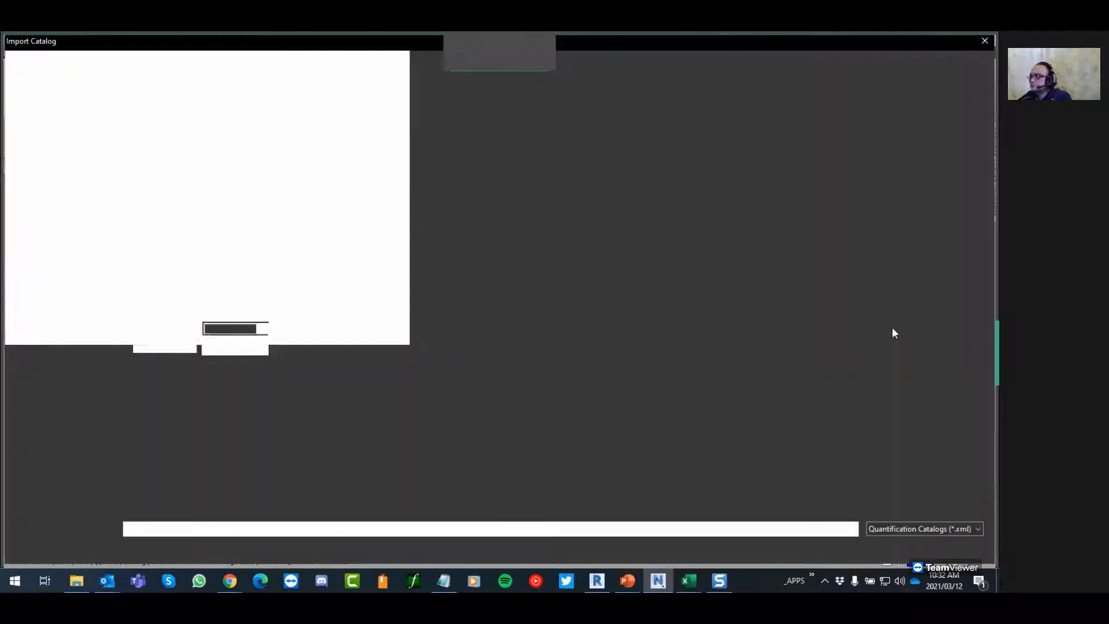
pyautogui.click(433, 161)
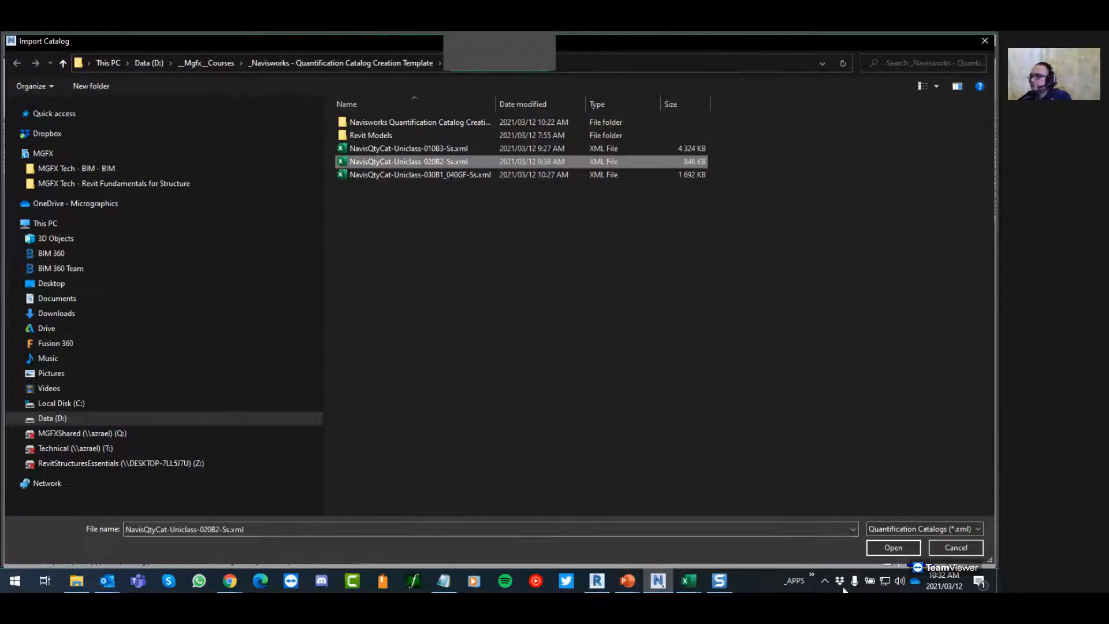
pyautogui.click(895, 549)
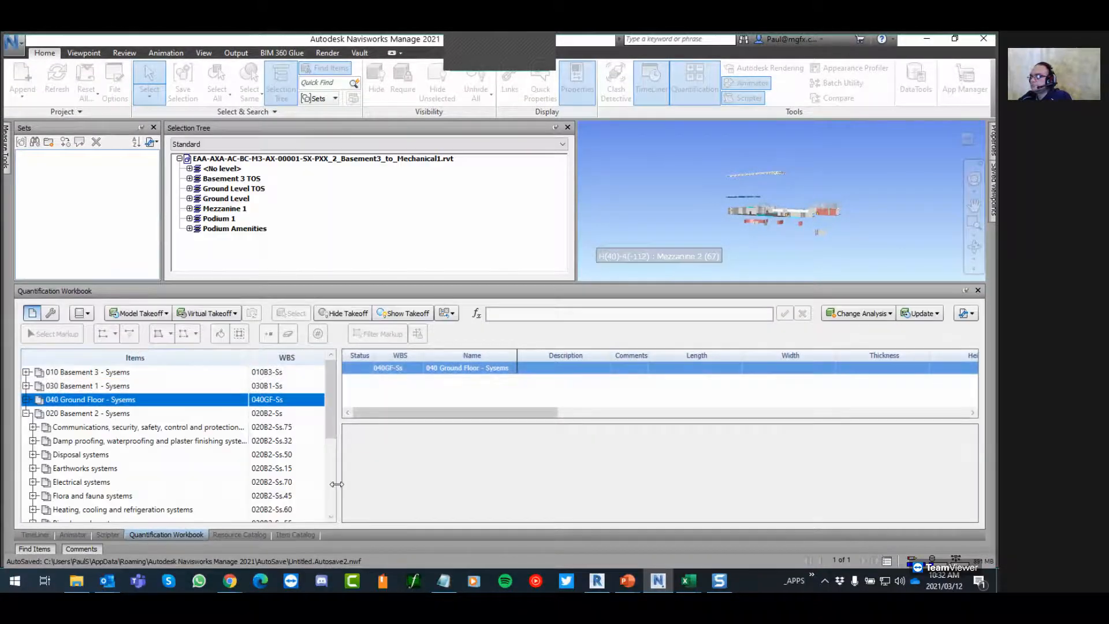
# Collapse the 020 Basement 2 group and sort the workbook groups by WBS code in ascending order
pyautogui.click(27, 414)
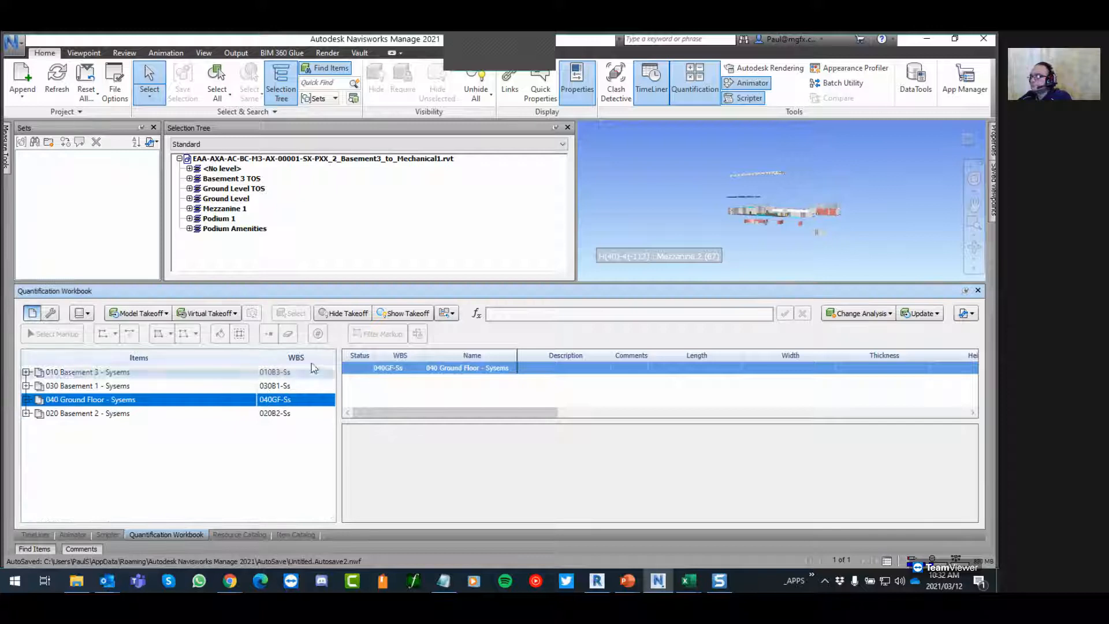
pyautogui.click(296, 358)
pyautogui.click(297, 358)
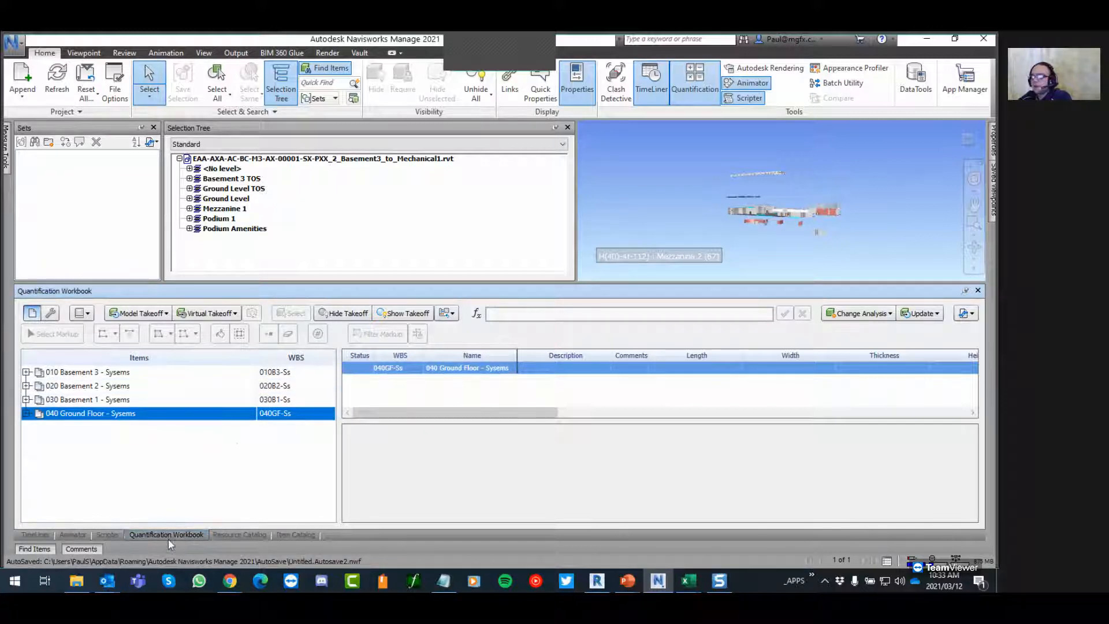
# Open the Resource Catalog and collapse its Products group
pyautogui.click(239, 535)
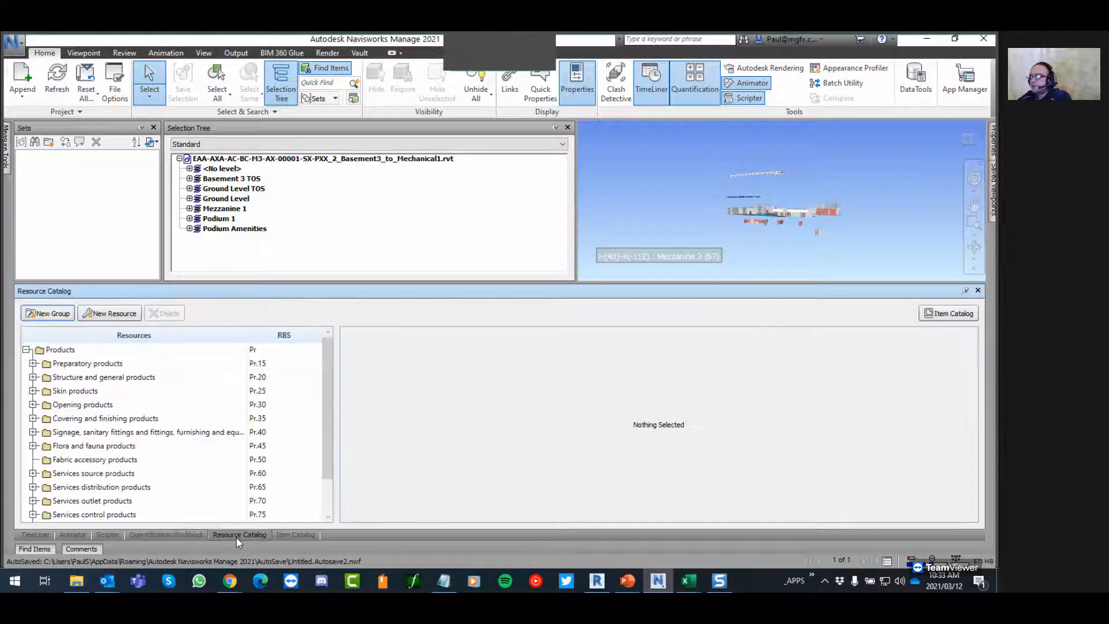
pyautogui.click(26, 349)
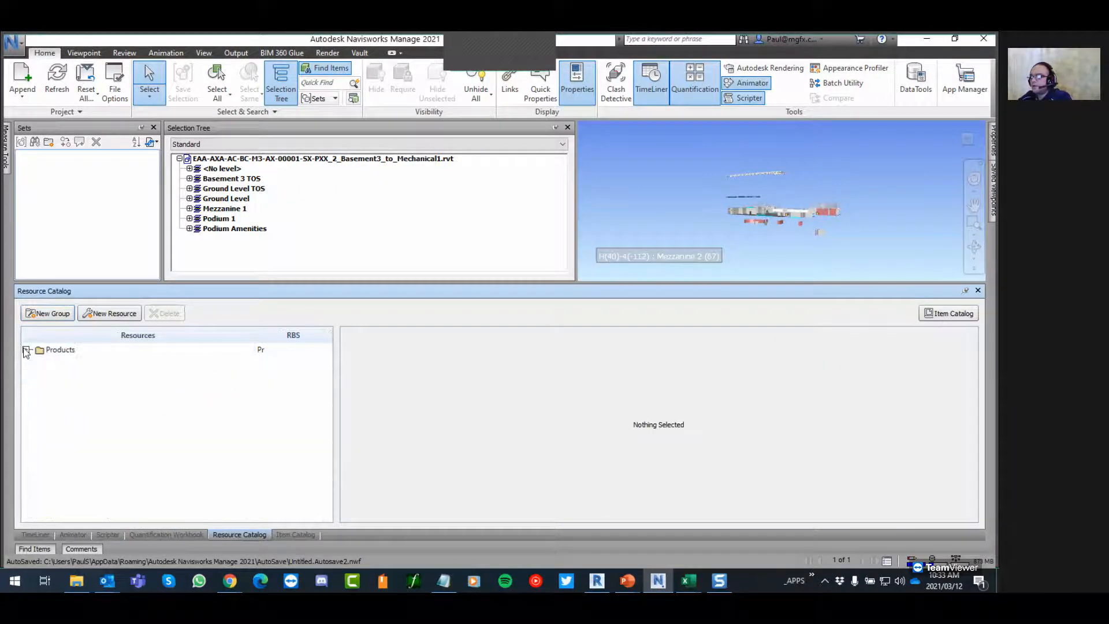
# Switch to the NDA_STANDARDS workbook in Excel and activate the Pr - PRODUCTS sheet
pyautogui.click(688, 580)
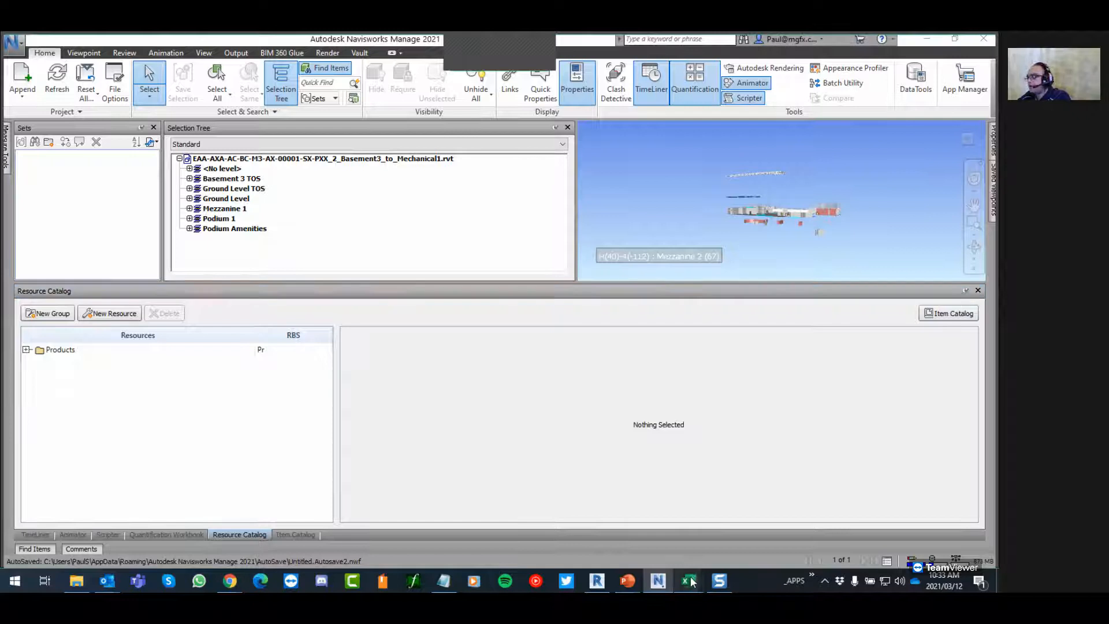
pyautogui.click(638, 548)
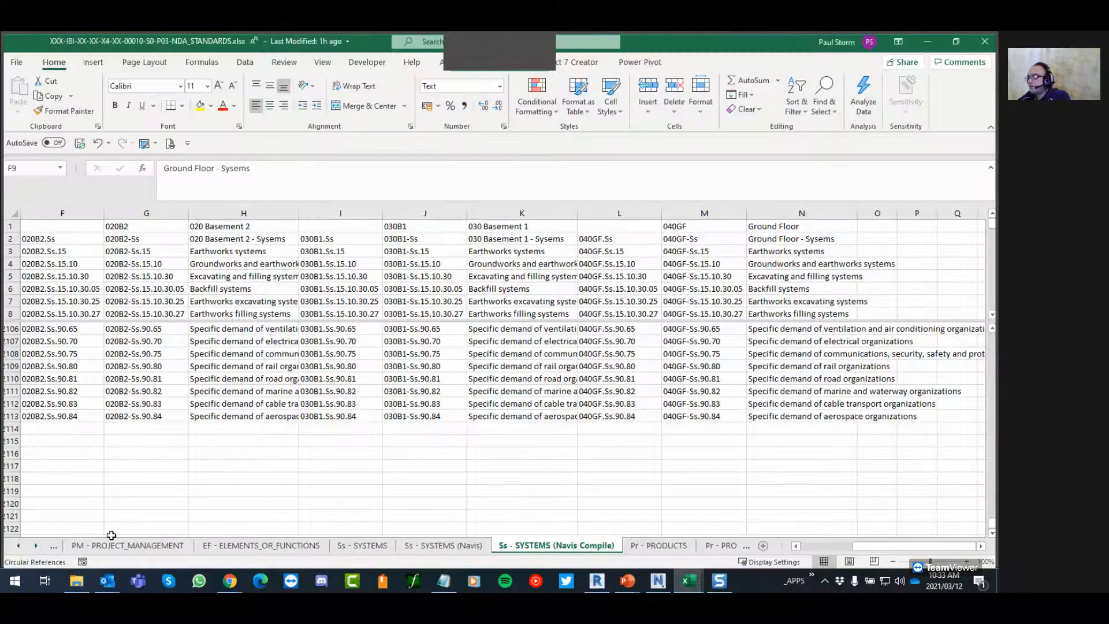
pyautogui.rightClick(31, 549)
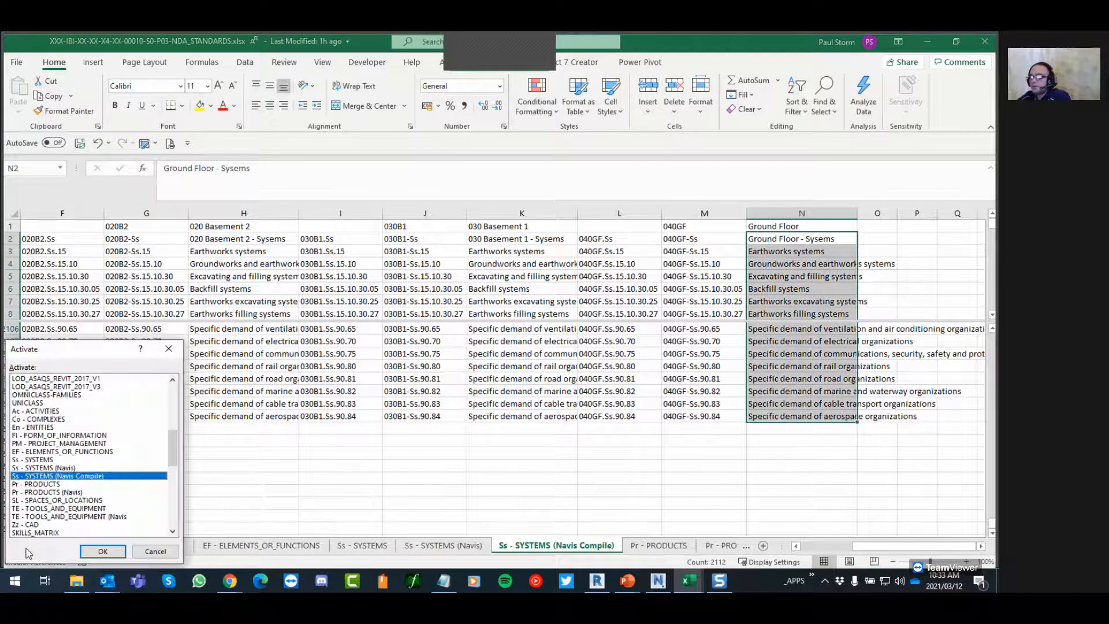
pyautogui.click(43, 484)
pyautogui.click(102, 551)
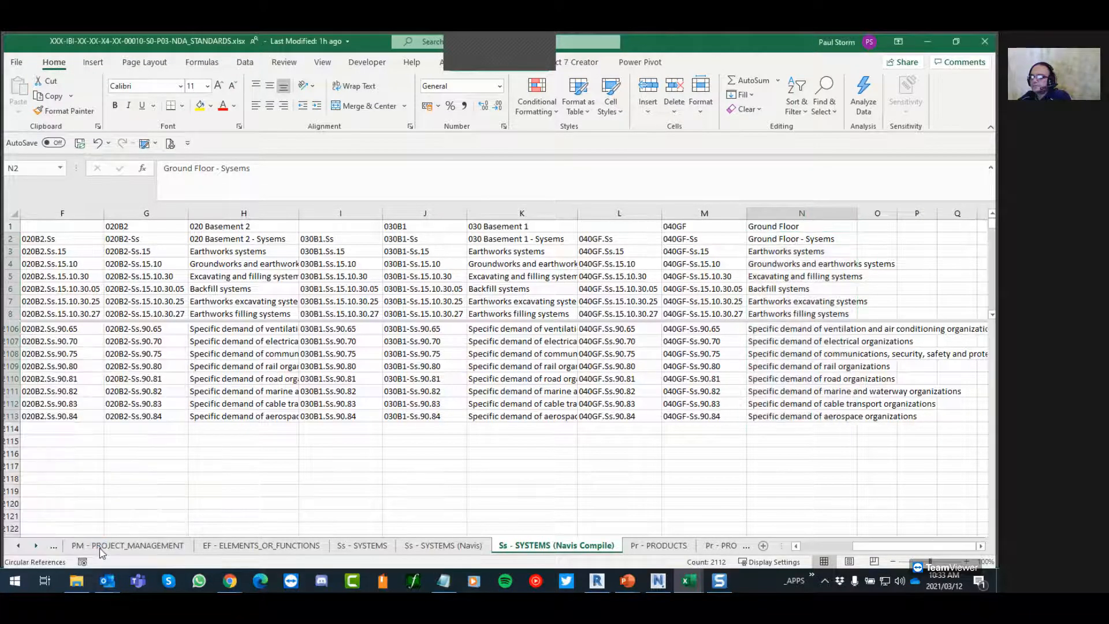
# Look through the Uniclass product codes and open the Pr - PRODUCTS (Navis) sheet
pyautogui.scroll(-6, 81, 317)
pyautogui.scroll(-18, 81, 317)
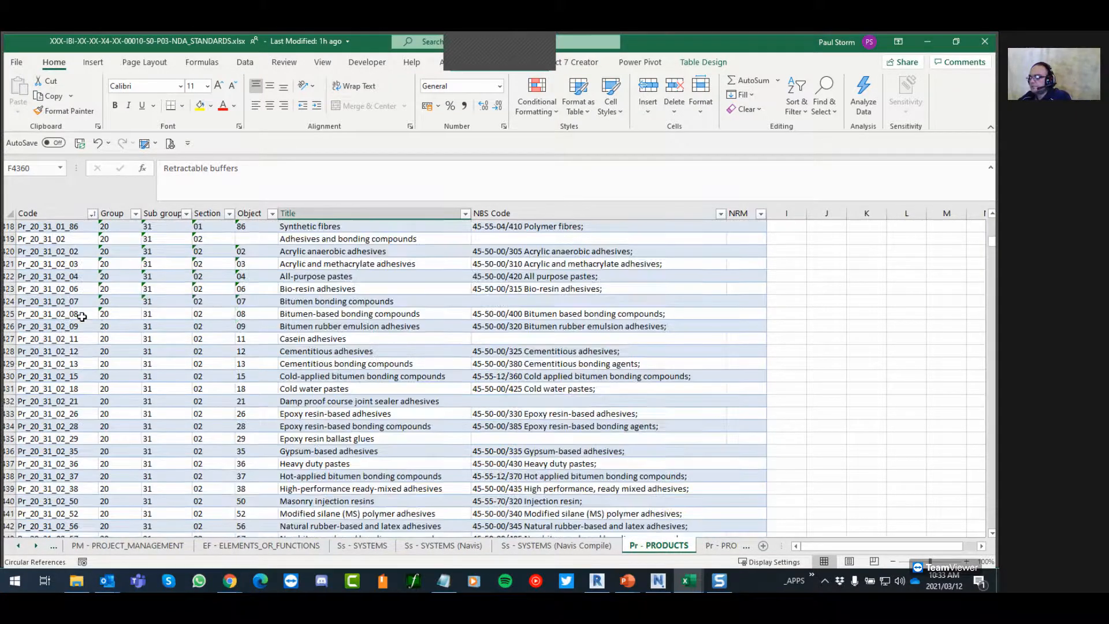
pyautogui.scroll(9, 82, 317)
pyautogui.click(721, 547)
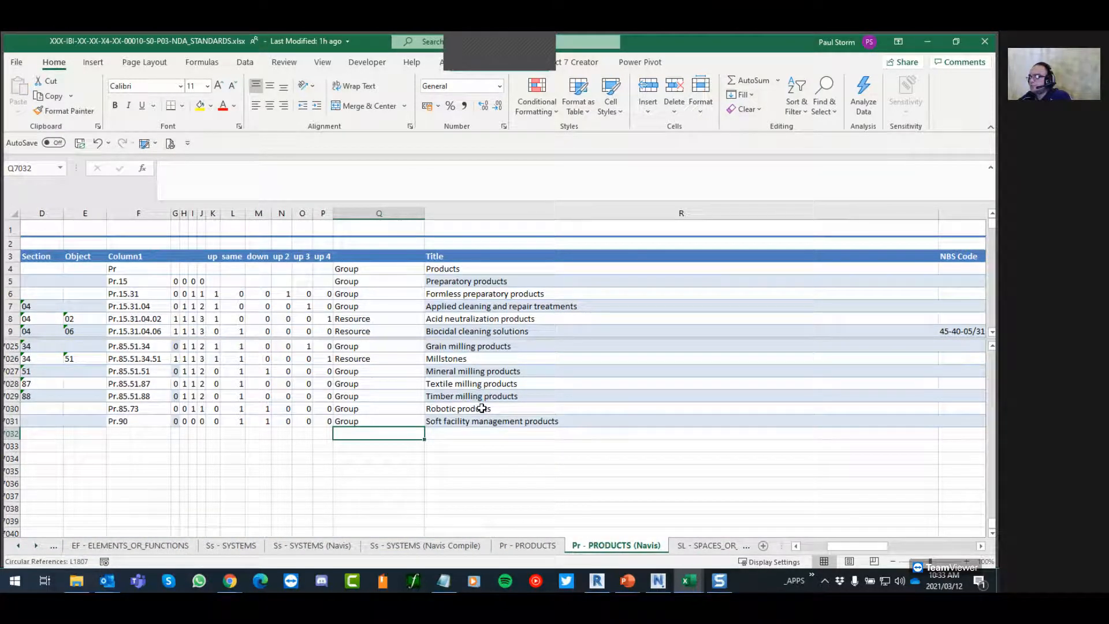
# Switch back to Navisworks Manage and check the Structure and general products and Preparatory products groups in the Resource Catalog, collapsing both again
pyautogui.hotkey('alt', 'Tab')
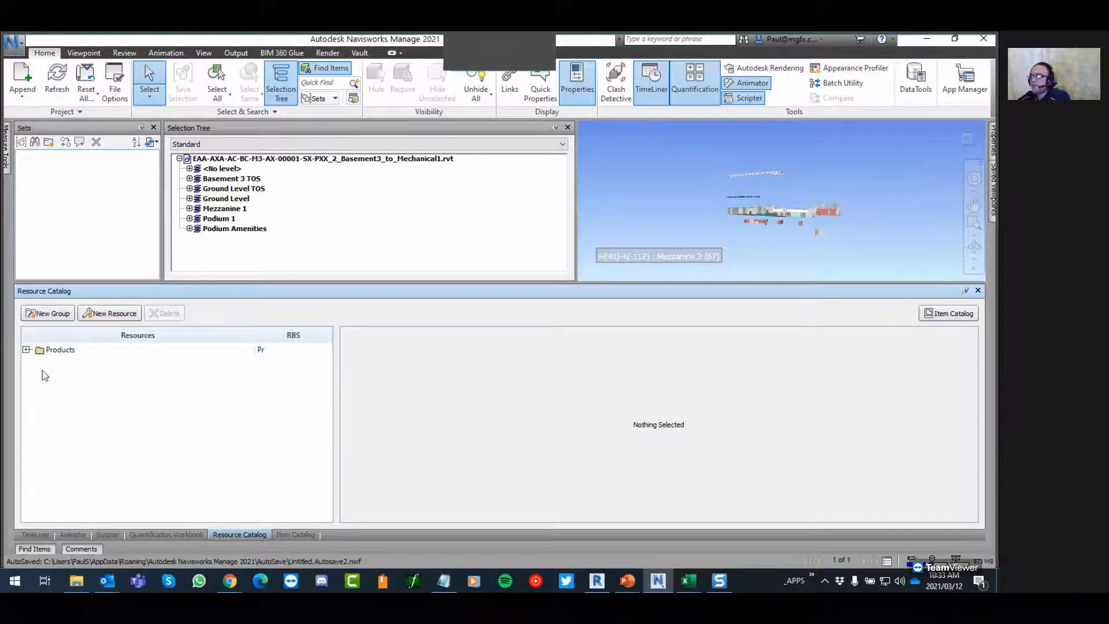
pyautogui.click(26, 350)
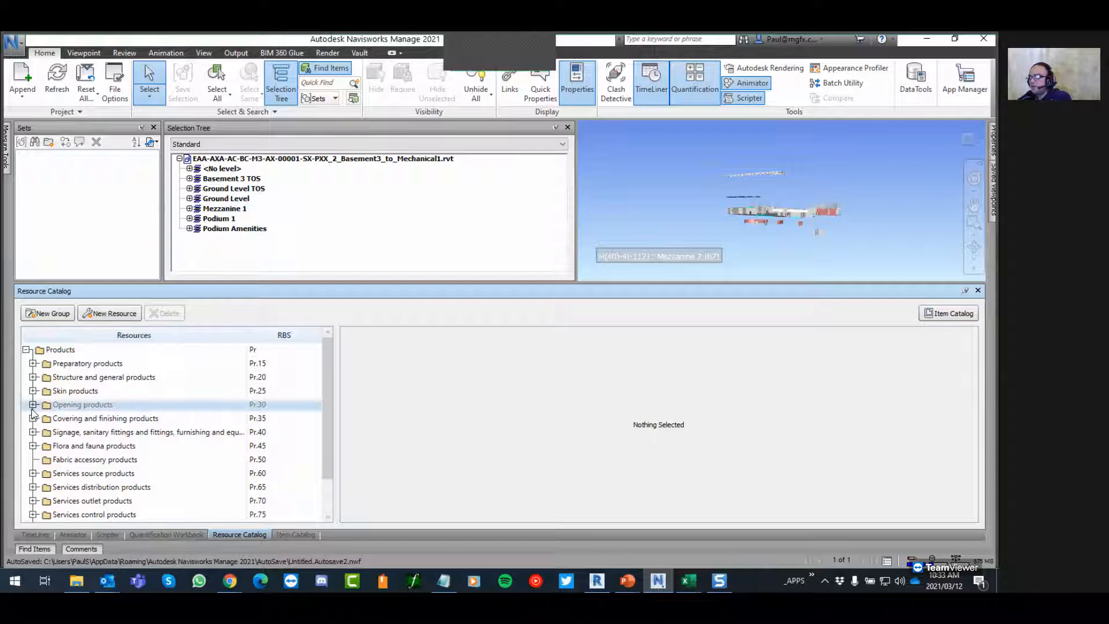
pyautogui.click(33, 378)
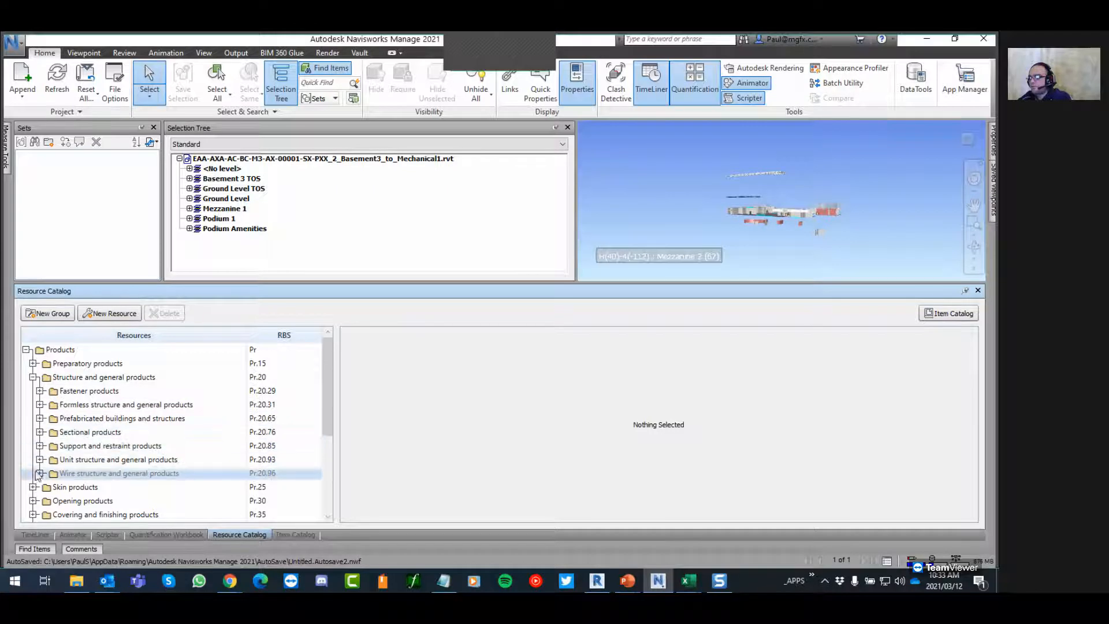
pyautogui.click(33, 377)
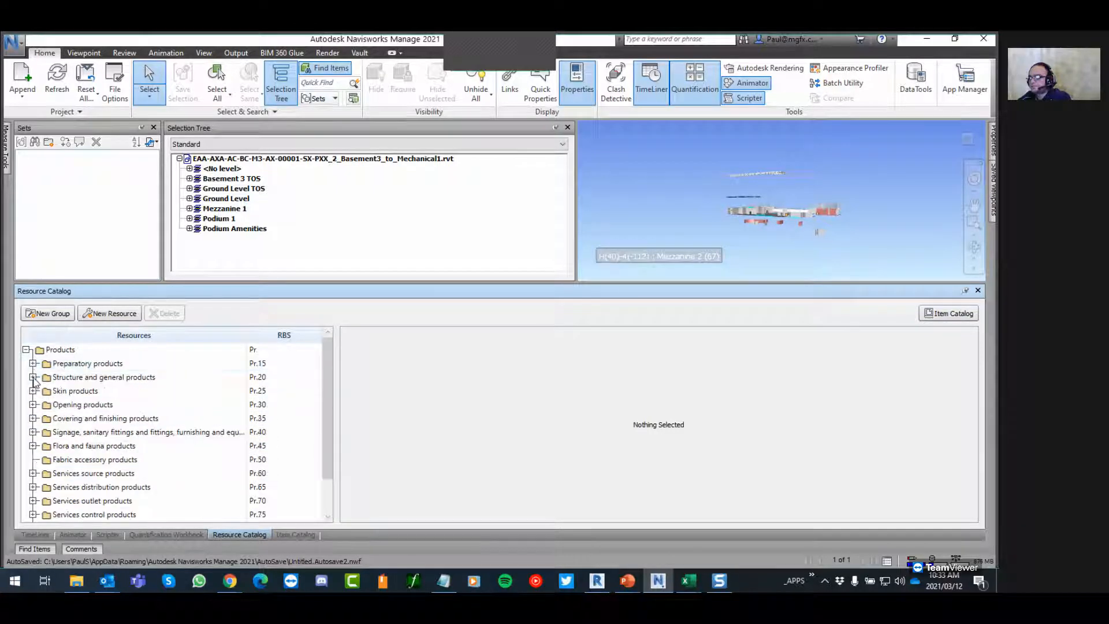
pyautogui.click(32, 364)
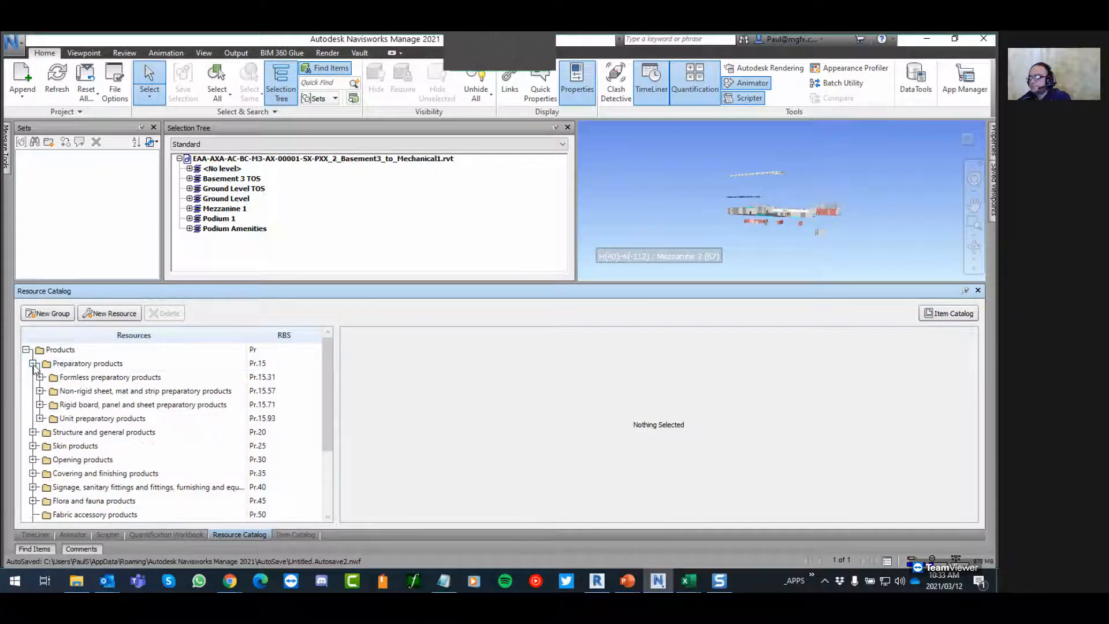
pyautogui.click(33, 364)
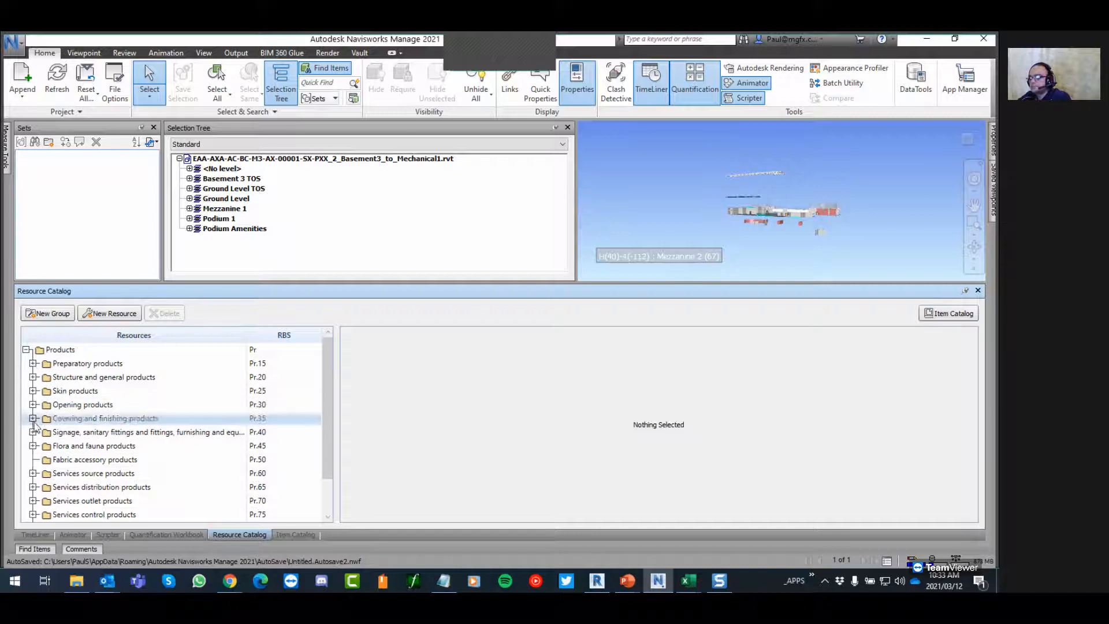
# Look over the remaining product groups and check the contents of Skin products, leaving that group collapsed
pyautogui.scroll(-1, 35, 418)
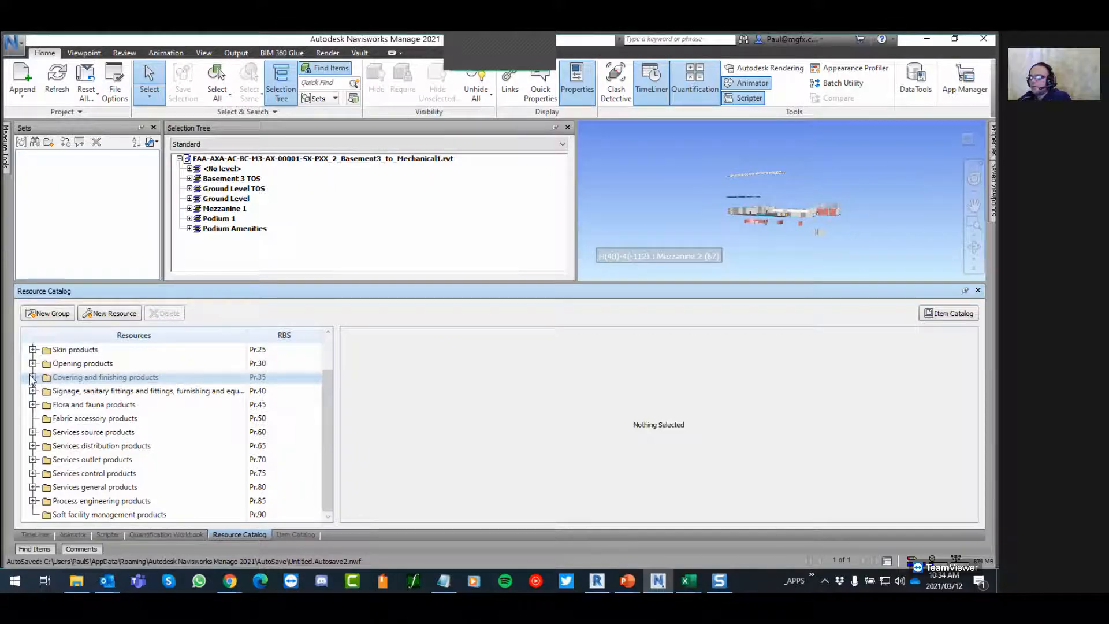
pyautogui.scroll(1, 32, 376)
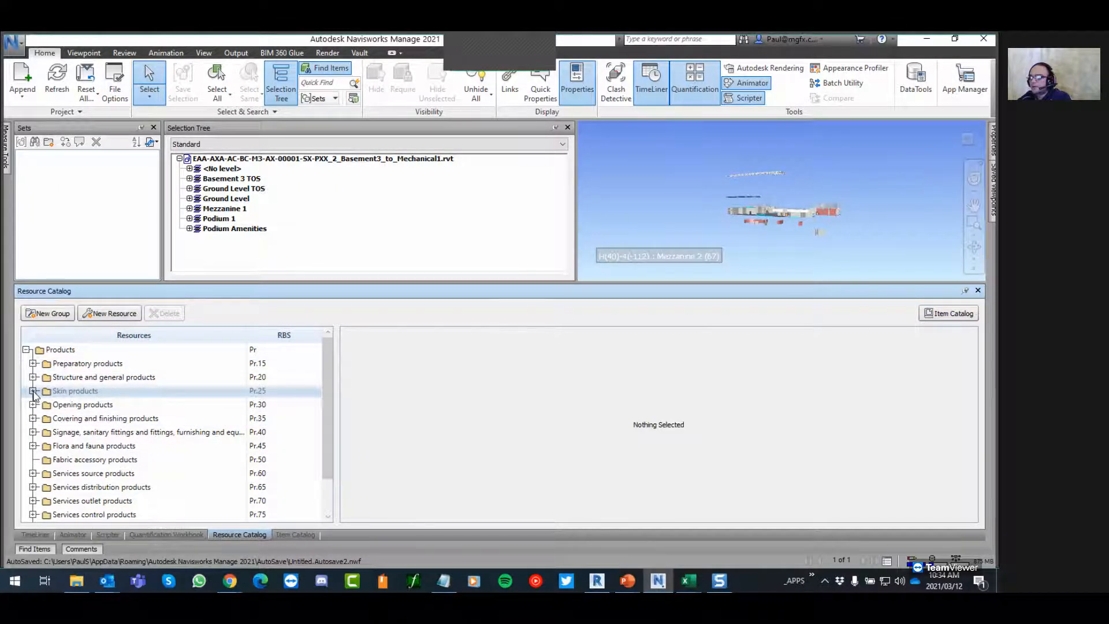
pyautogui.click(33, 391)
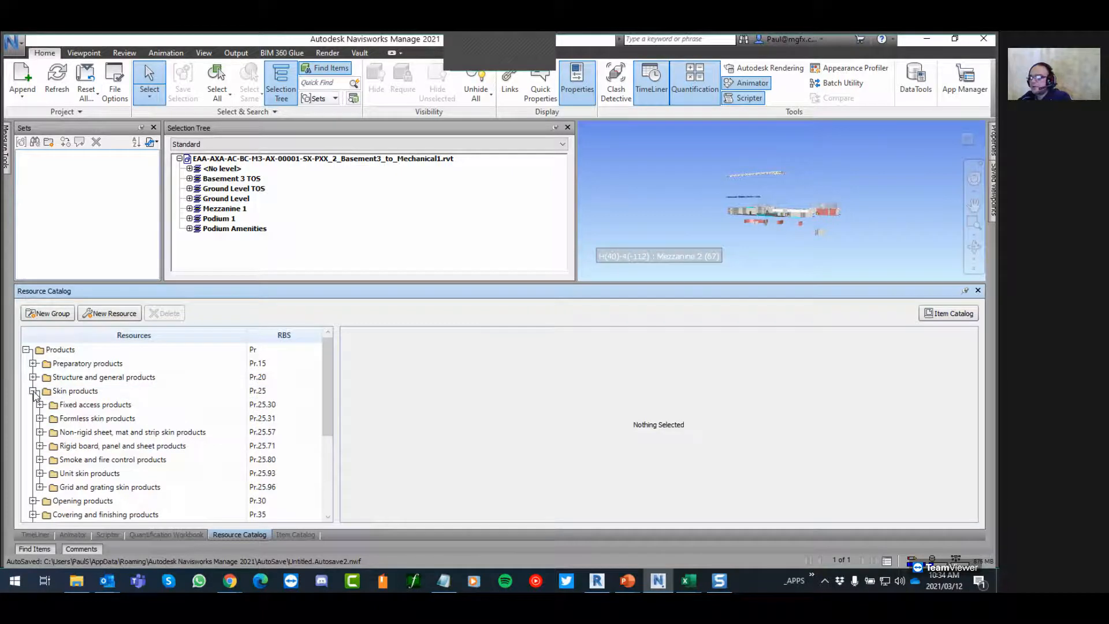
pyautogui.click(33, 391)
# Expand Preparatory products to inspect Formless preparatory products and the Fill blocks group under Unit preparatory products
pyautogui.click(33, 364)
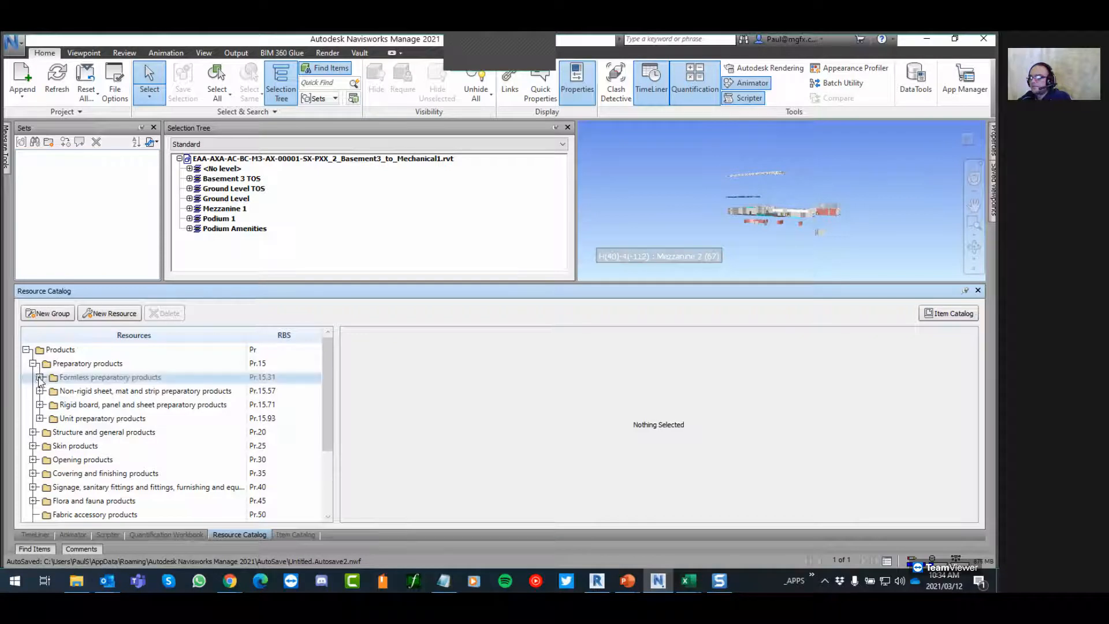
pyautogui.click(40, 377)
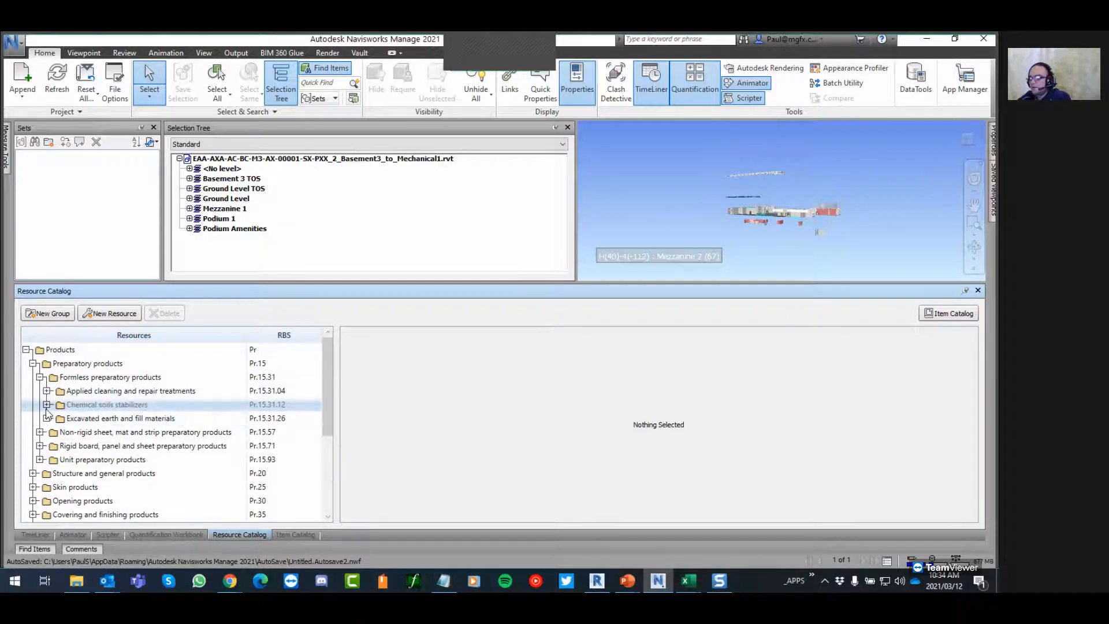
pyautogui.click(39, 459)
pyautogui.click(39, 460)
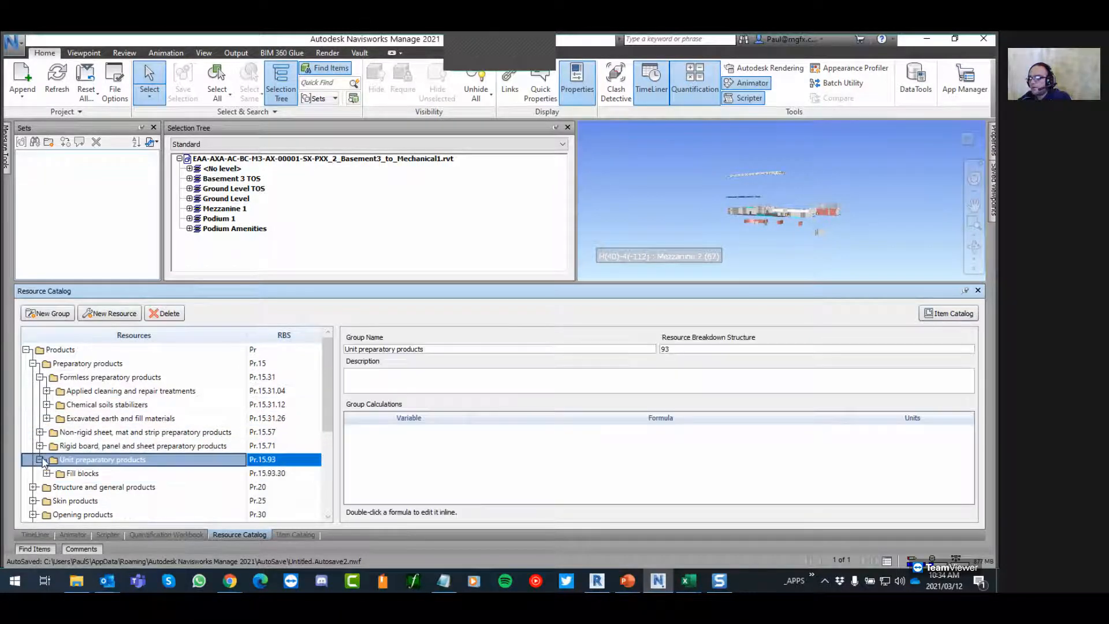
pyautogui.click(47, 473)
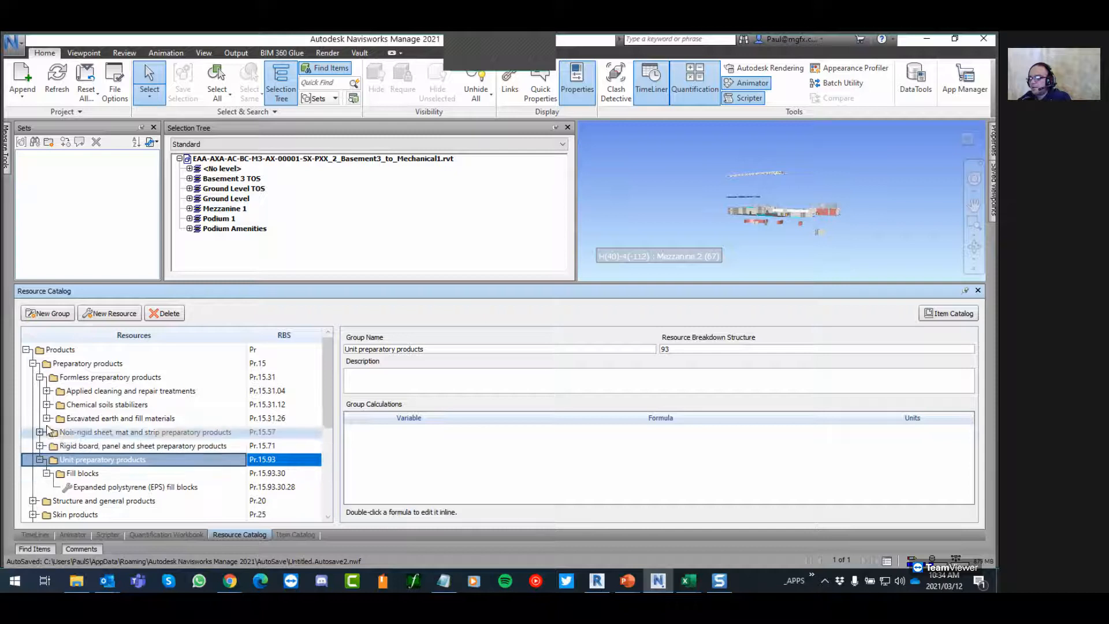
# Look through the Skin products and Opening products groups in the Resource Catalog and scan the remaining product groups
pyautogui.scroll(-4, 48, 432)
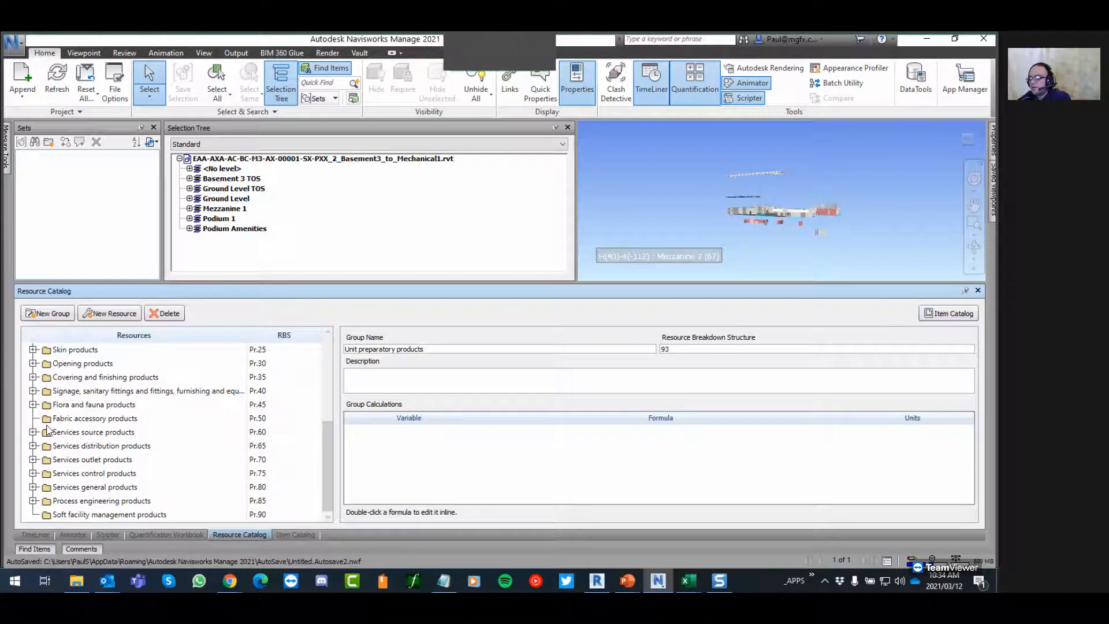
pyautogui.click(34, 350)
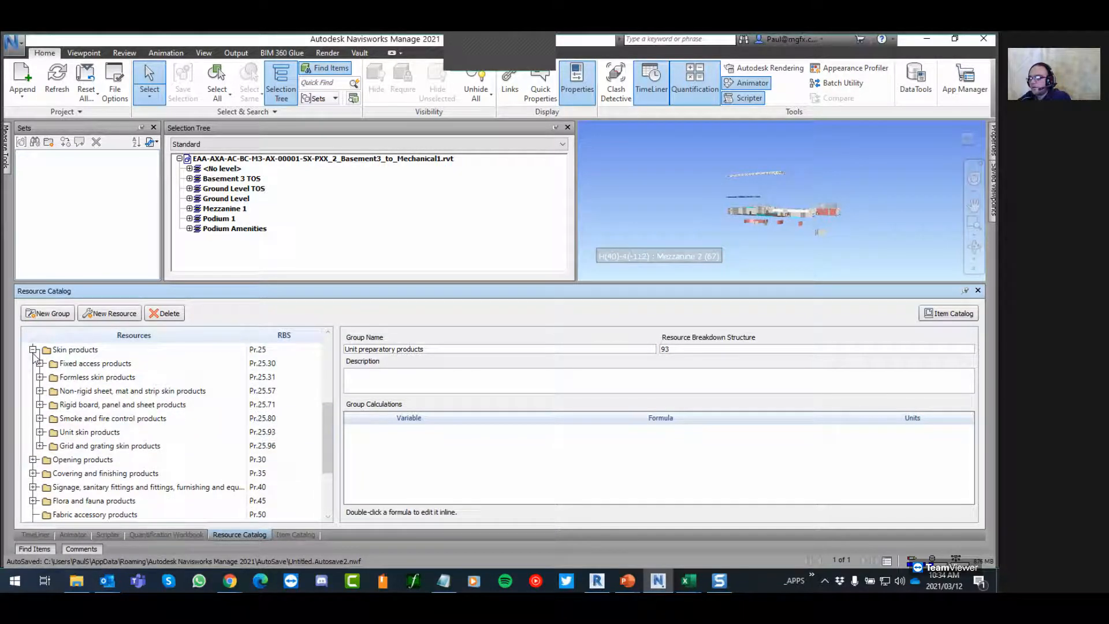
pyautogui.click(40, 432)
pyautogui.scroll(-6, 40, 437)
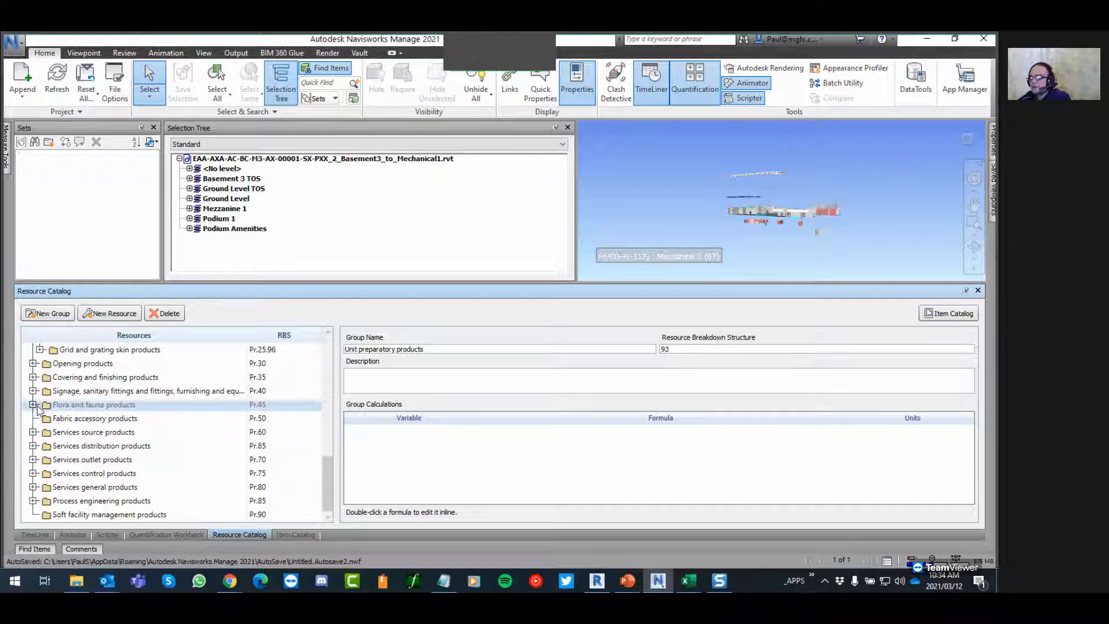
pyautogui.scroll(3, 37, 409)
pyautogui.scroll(-3, 37, 409)
pyautogui.click(32, 363)
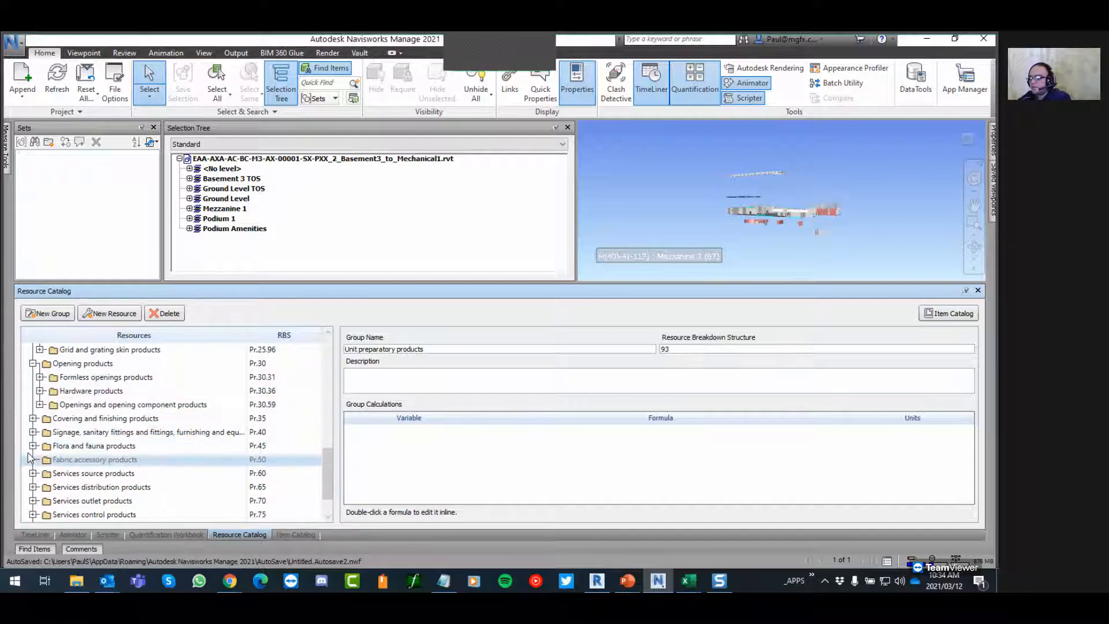
pyautogui.scroll(-1, 30, 458)
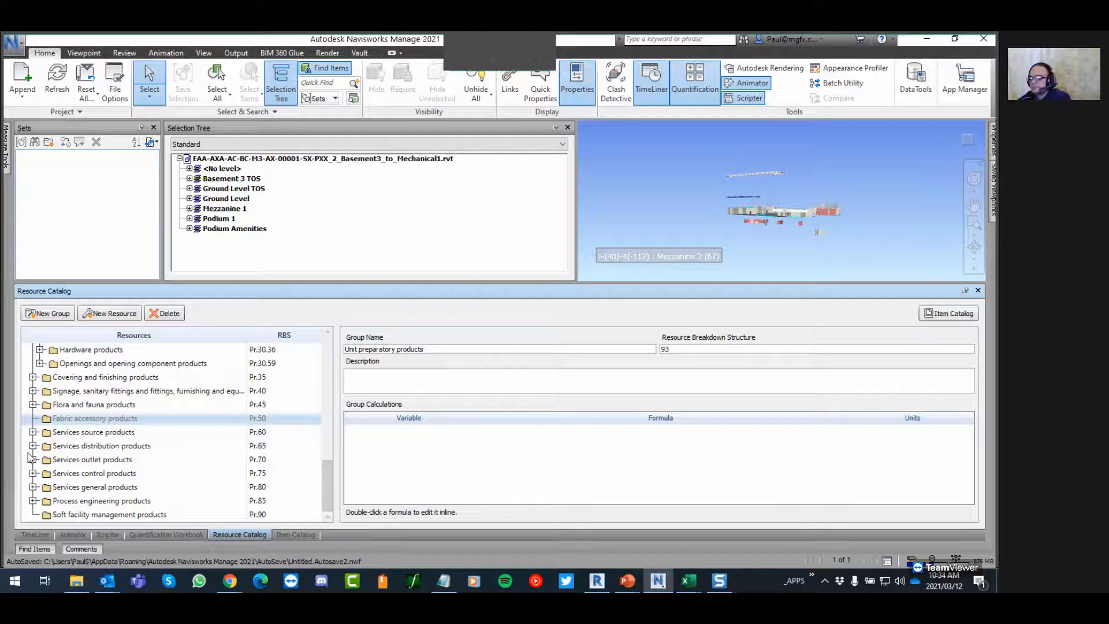
# Collapse Preparatory products and Skin products, along with the whole Products group, in the Resource Catalog
pyautogui.scroll(10, 30, 458)
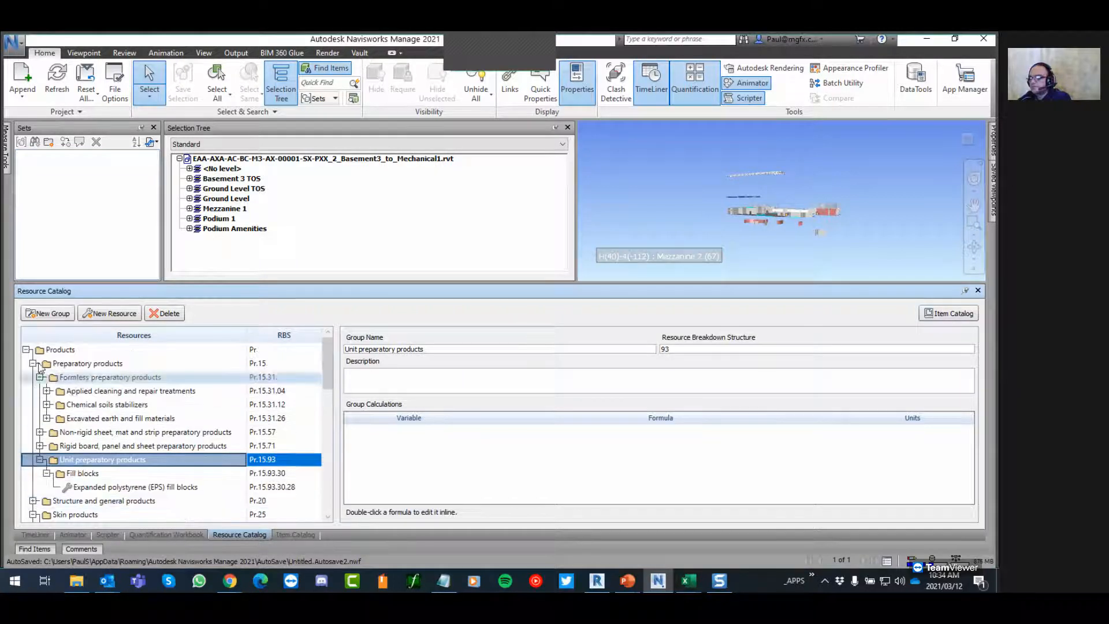
pyautogui.click(33, 363)
pyautogui.click(33, 390)
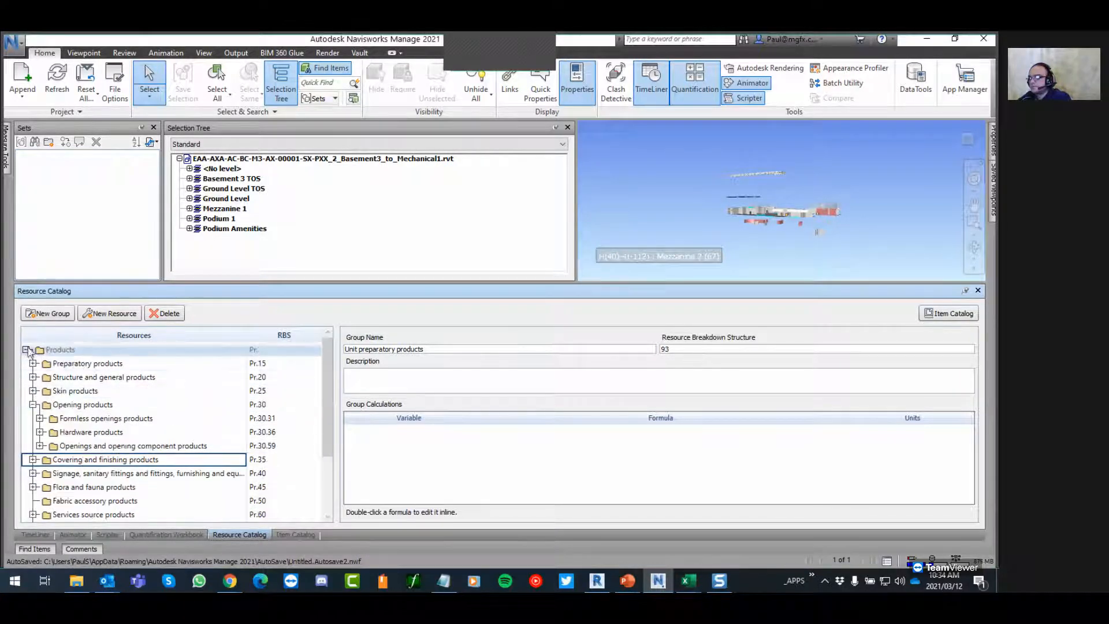
pyautogui.click(26, 349)
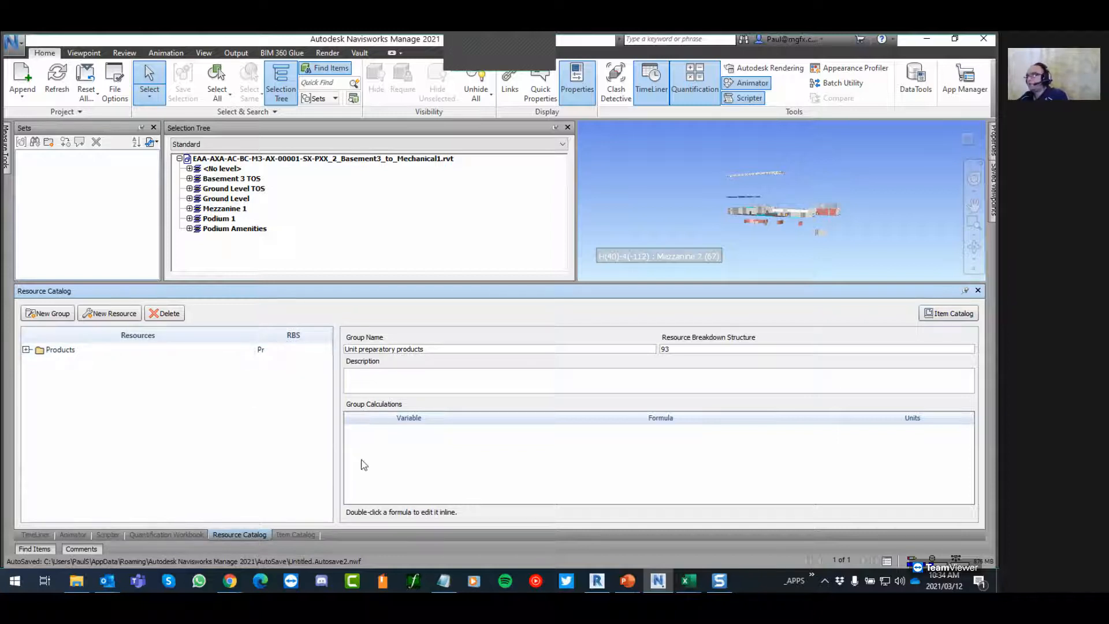
# Switch to the NDA_STANDARDS workbook in Excel and open the TE - TOOLS_AND_EQUIPMENT sheet
pyautogui.click(687, 581)
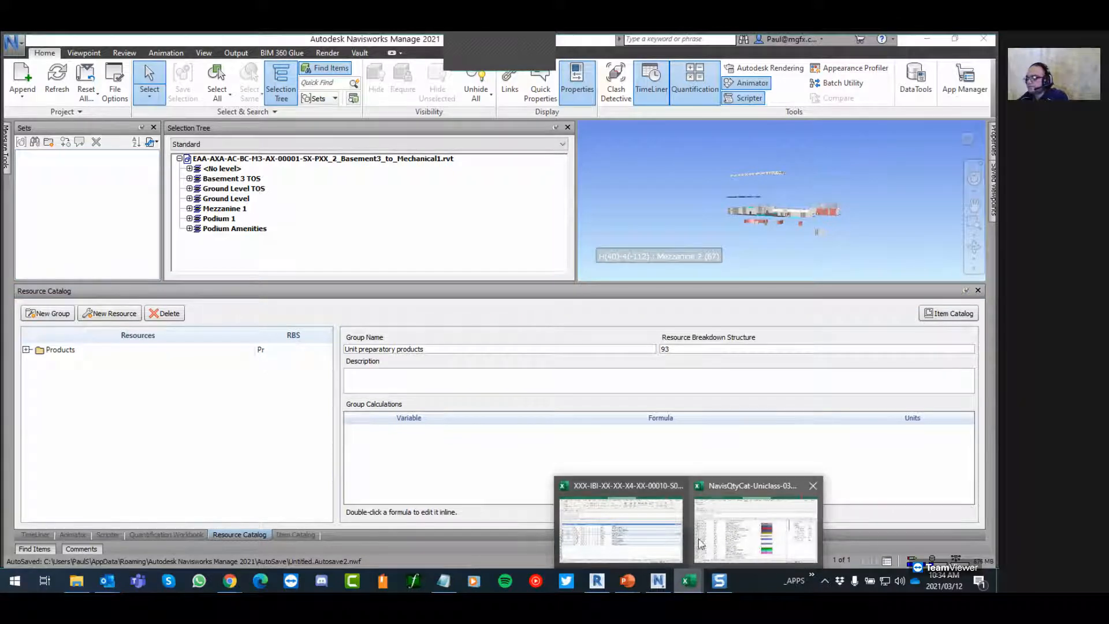
pyautogui.click(641, 540)
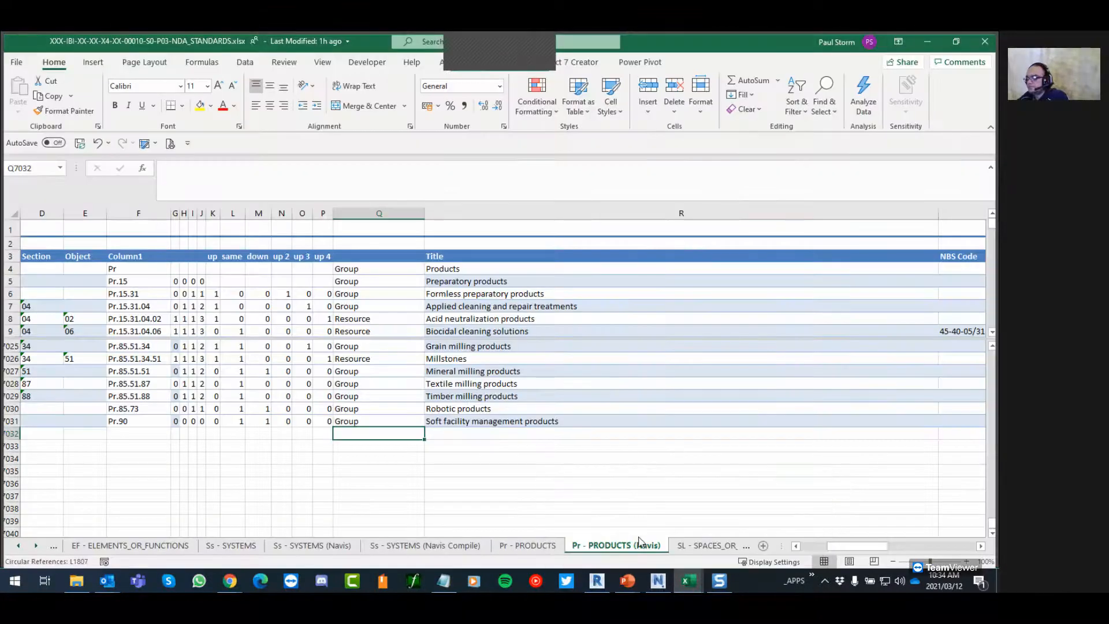
pyautogui.rightClick(26, 545)
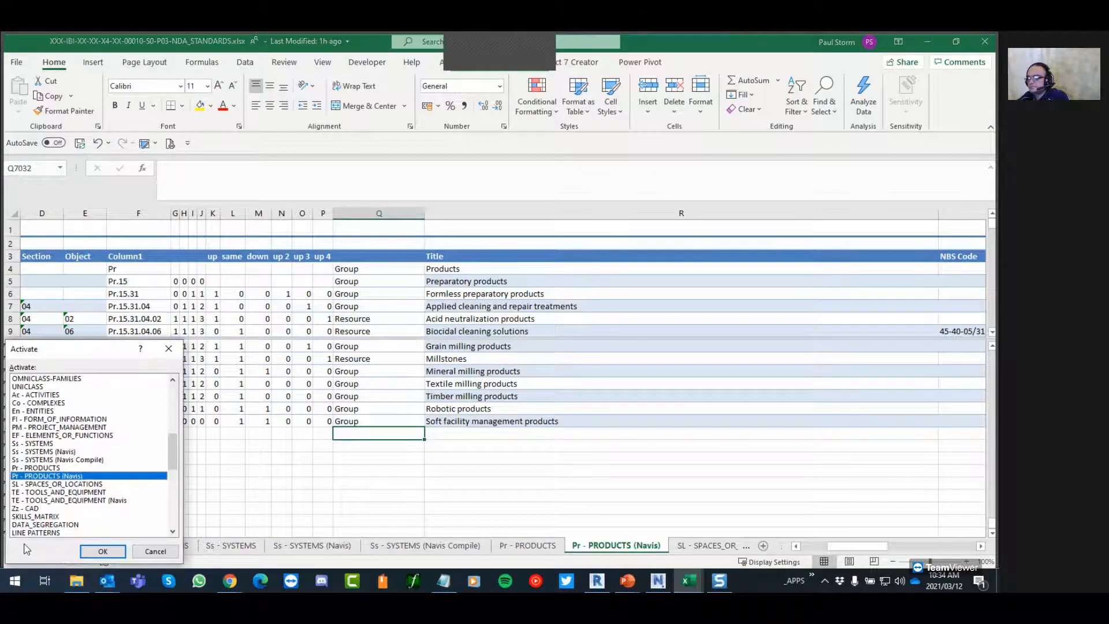
pyautogui.click(61, 492)
pyautogui.click(102, 551)
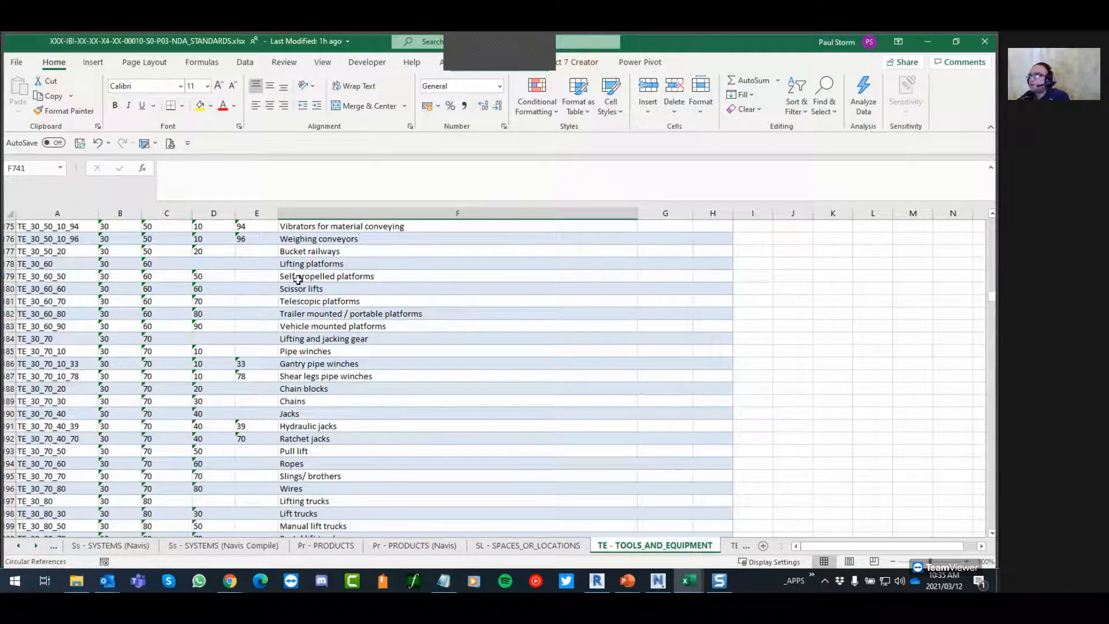
# Look through the Uniclass tools and equipment codes and return to the start of the table
pyautogui.scroll(-20, 262, 281)
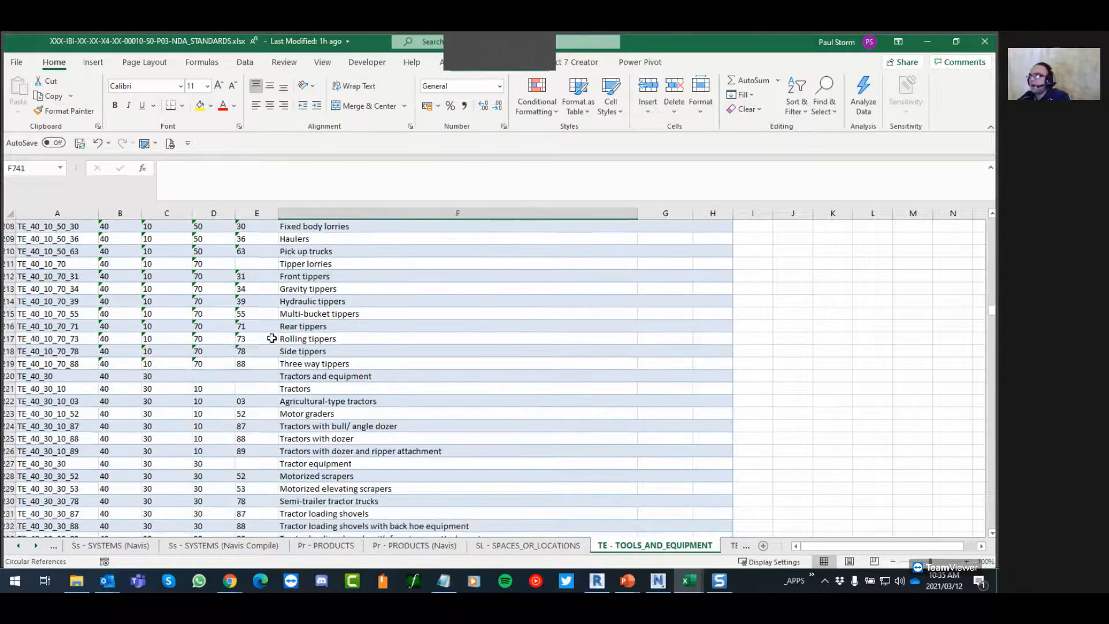
pyautogui.scroll(-20, 272, 338)
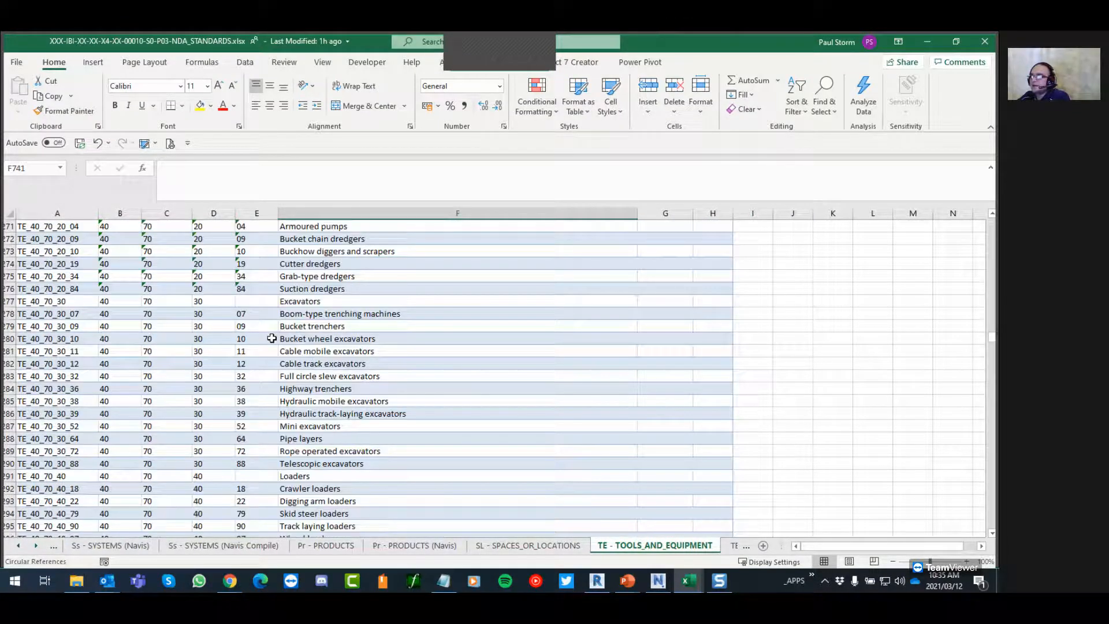
pyautogui.scroll(-20, 271, 338)
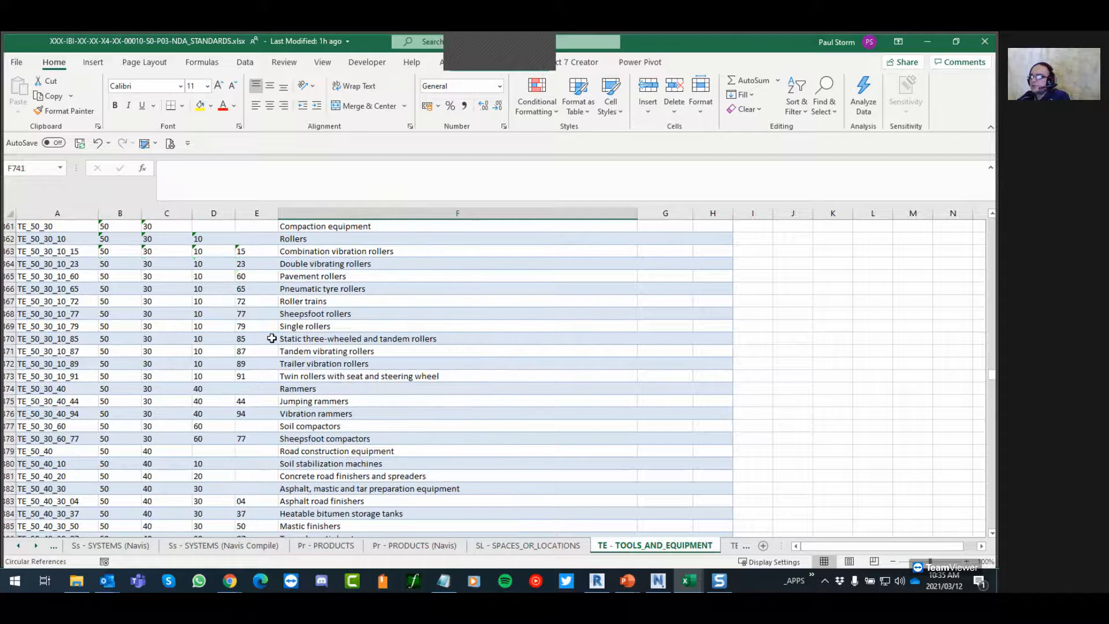
pyautogui.scroll(-2, 272, 338)
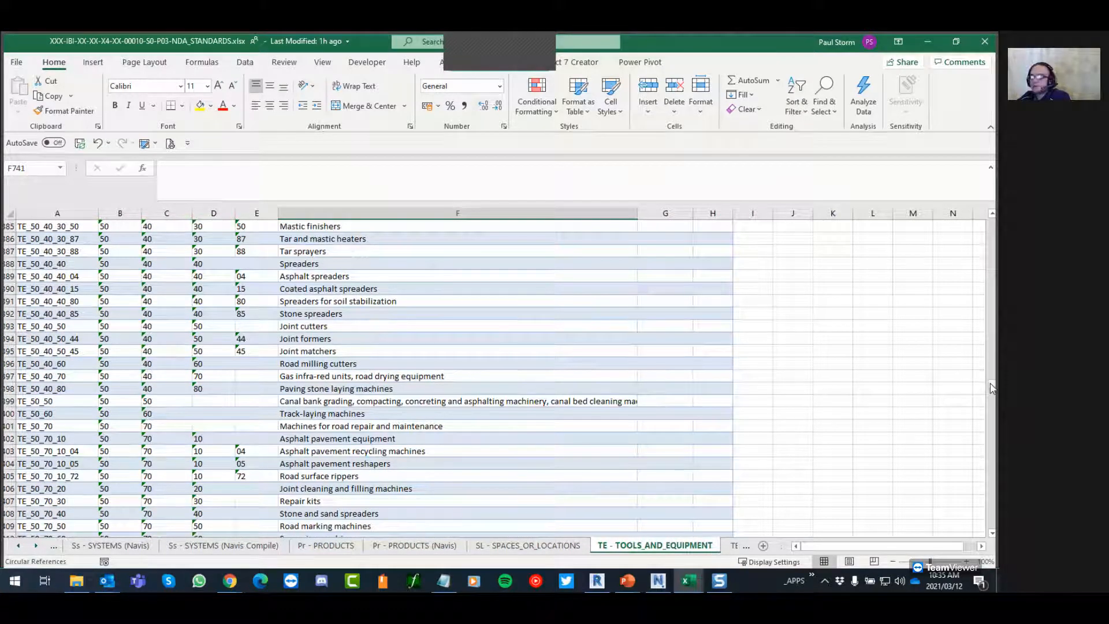
pyautogui.moveTo(992, 381); pyautogui.dragTo(993, 223)
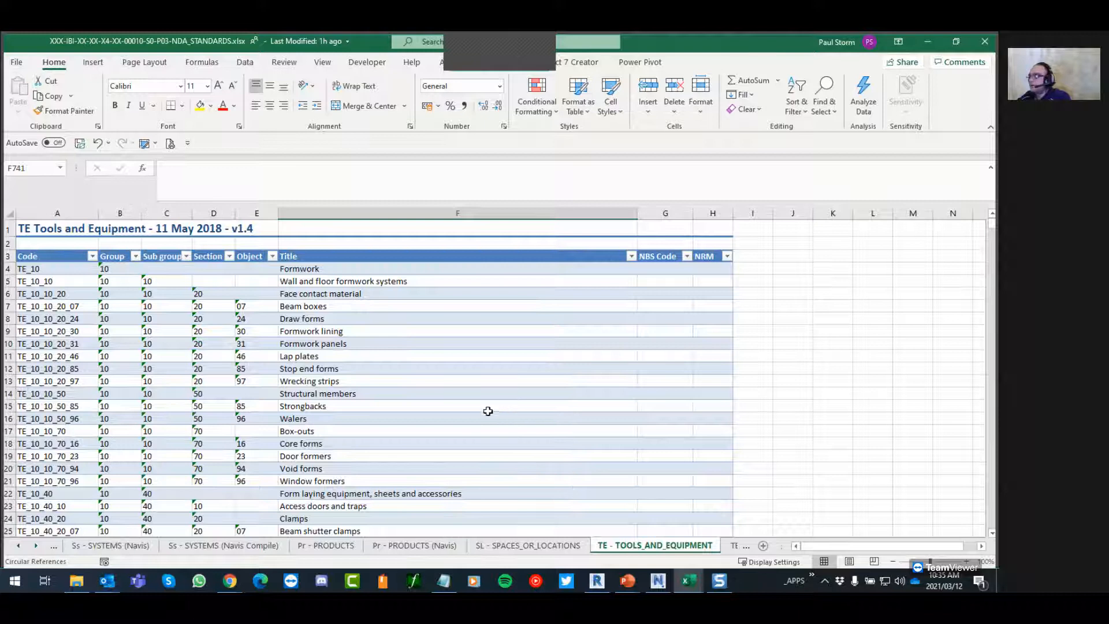
# Switch back to Navisworks Manage and show the TimeLiner tasks in place of the Resource Catalog
pyautogui.click(658, 580)
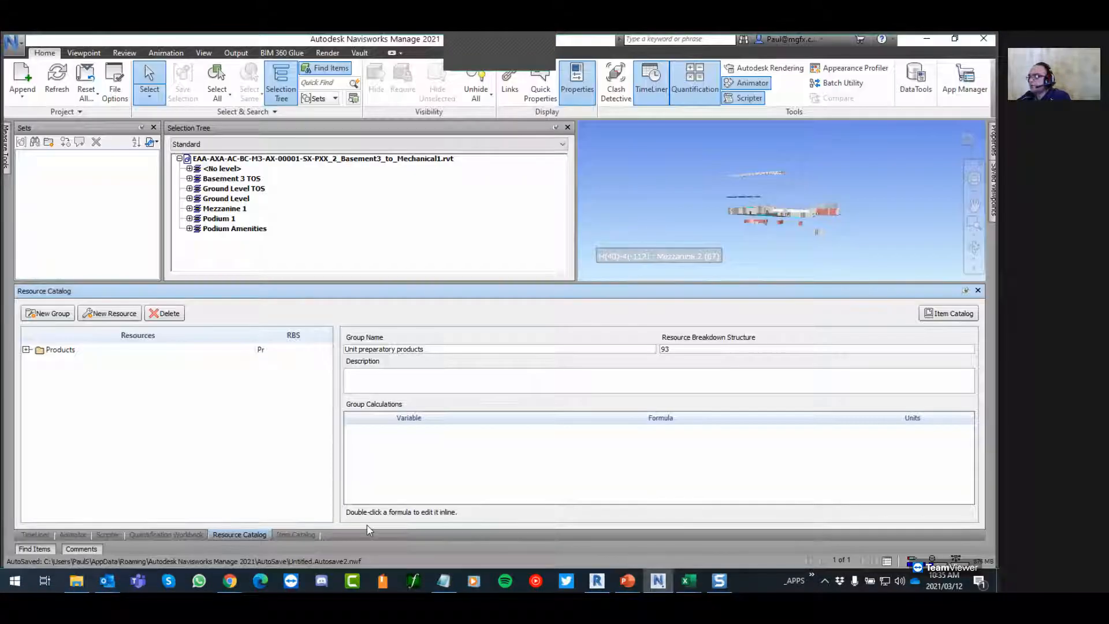
pyautogui.click(26, 350)
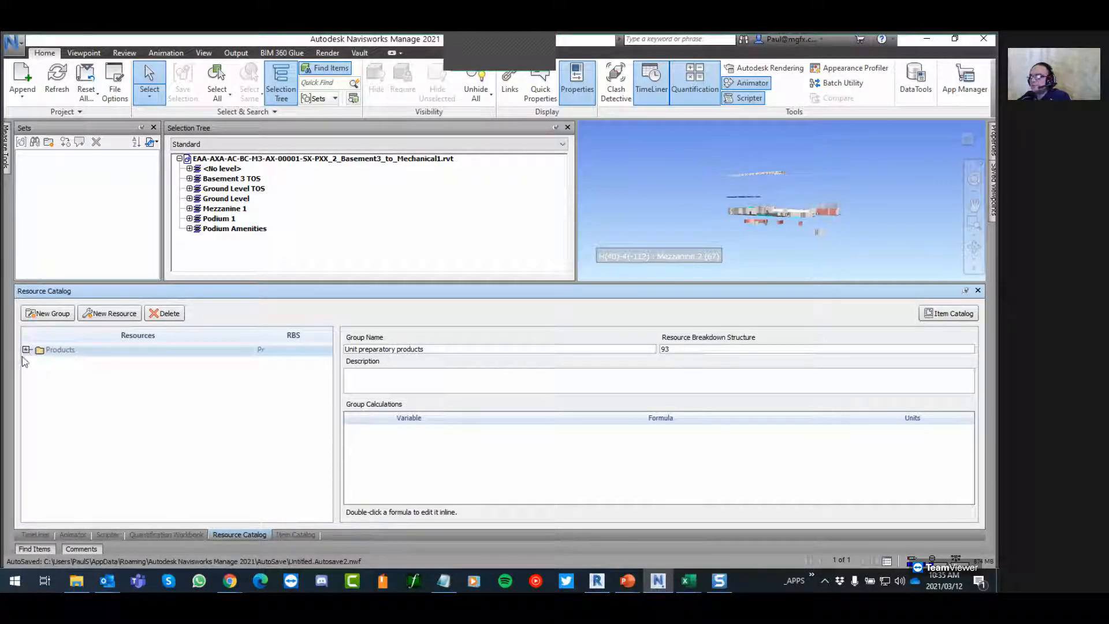
pyautogui.click(29, 533)
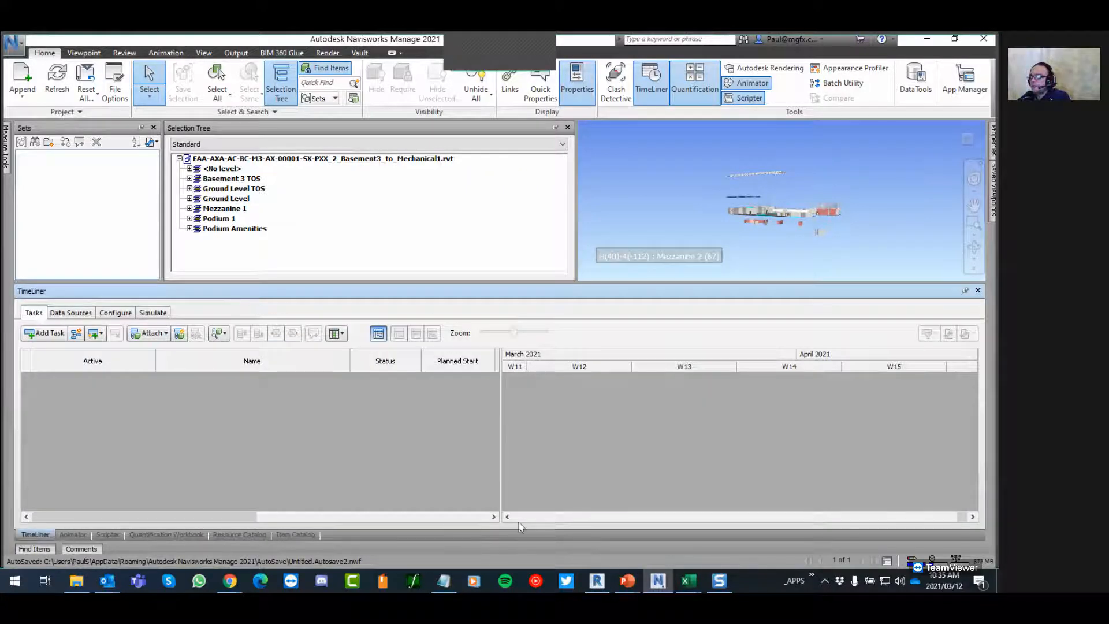
# Switch to Revit and bring up the BIM Interoperability Tools commands
pyautogui.moveTo(720, 581)
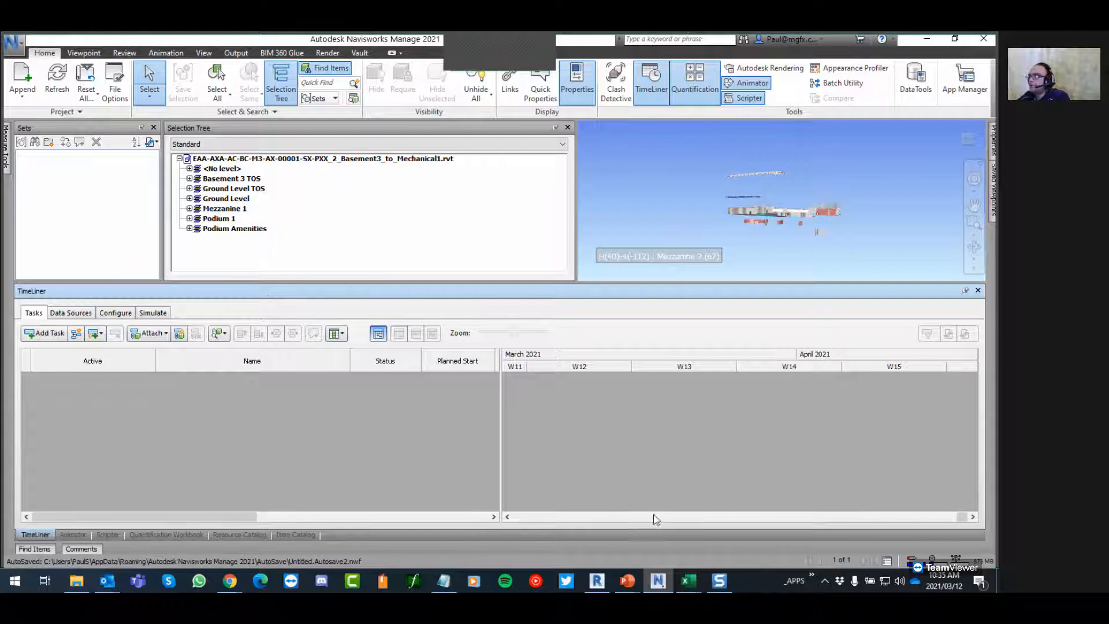
pyautogui.click(596, 581)
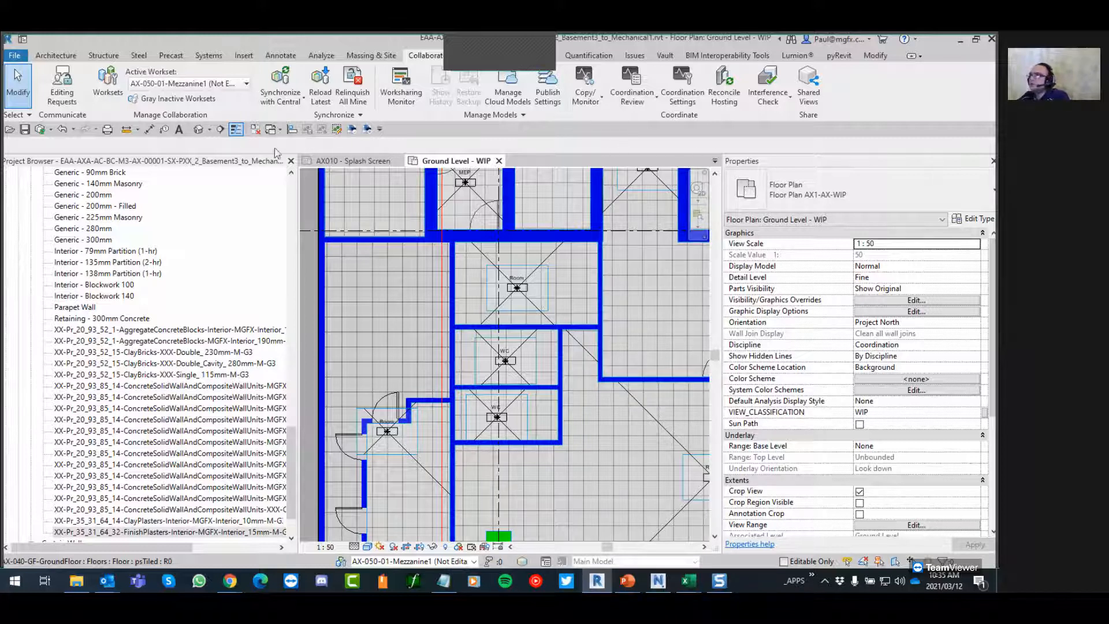
pyautogui.click(718, 56)
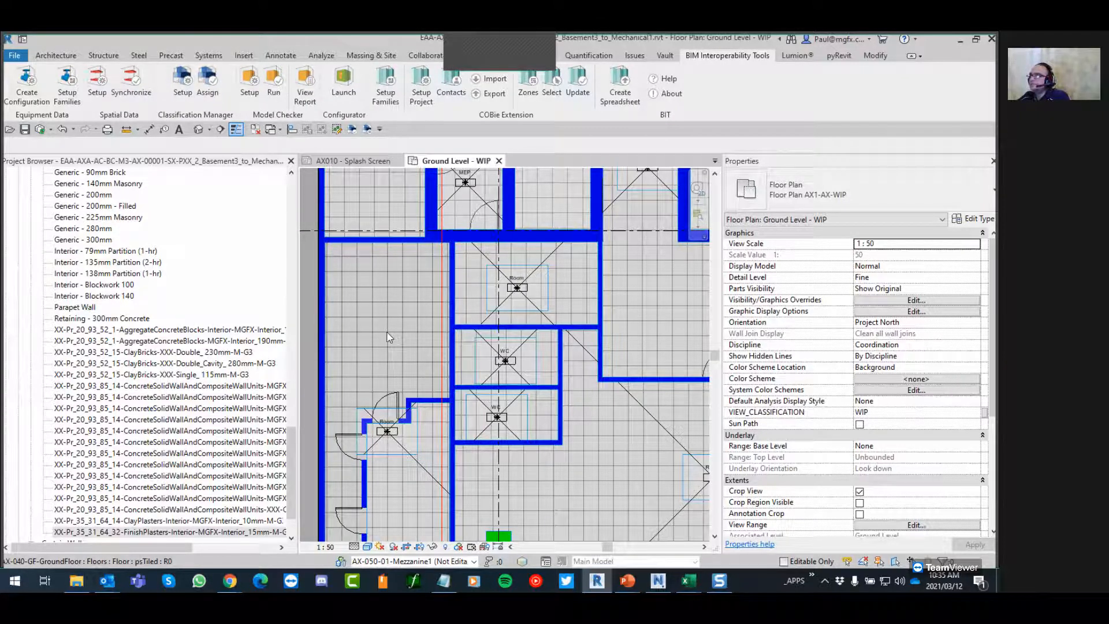
# Remove the Ss Pr Ef filter from the Ground Level - WIP floor plan's visibility/graphic overrides
pyautogui.scroll(-3, 390, 330)
pyautogui.scroll(-1, 390, 330)
pyautogui.scroll(1, 389, 286)
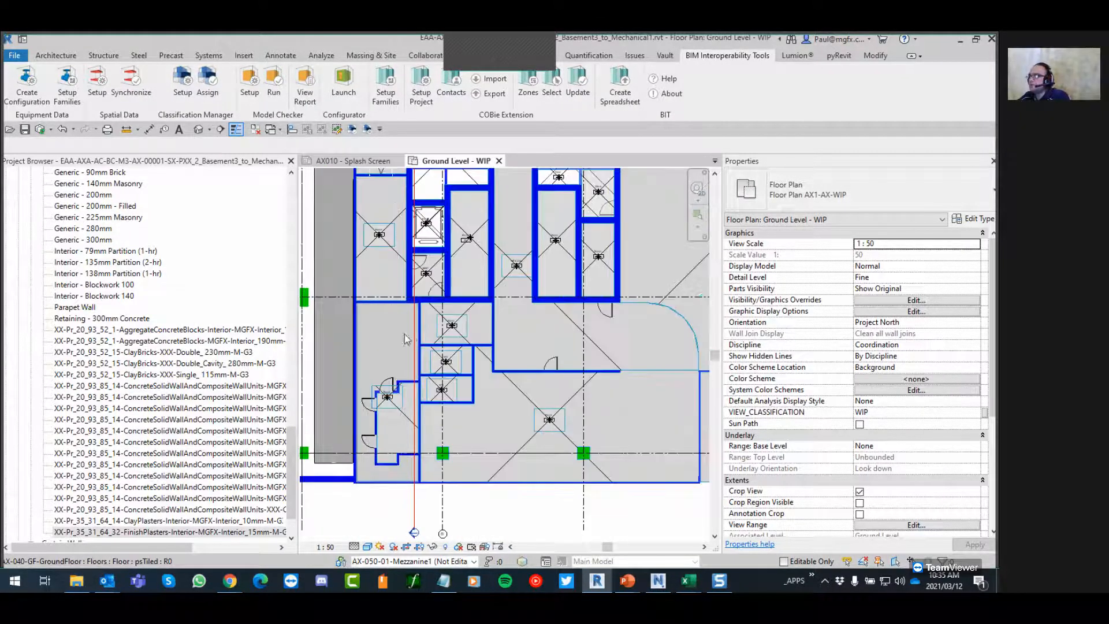
pyautogui.press('v')
pyautogui.press('g')
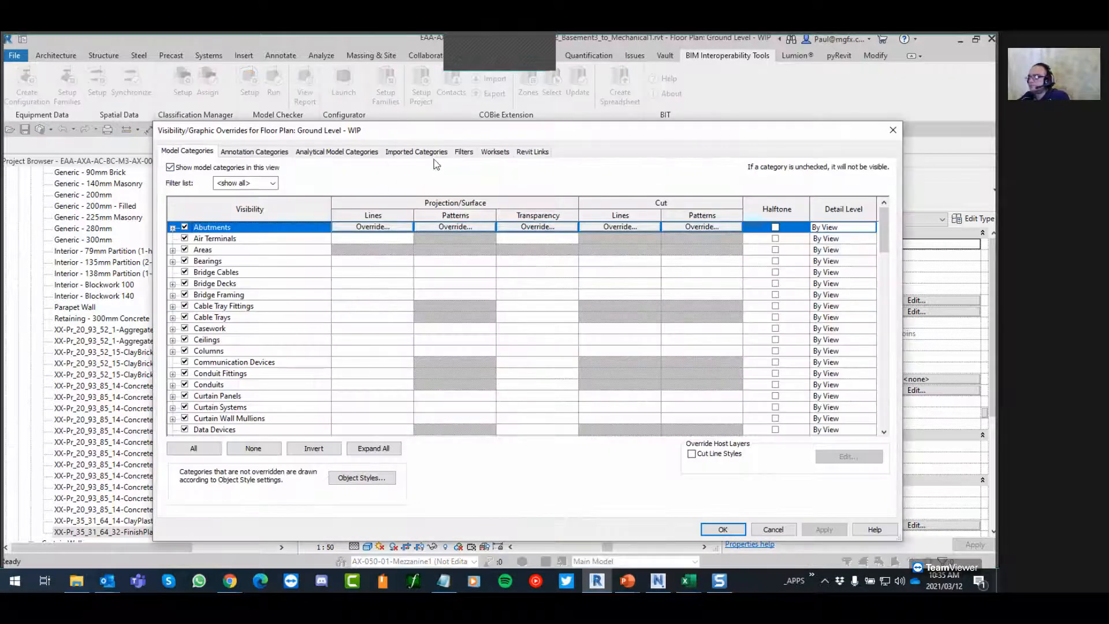
pyautogui.click(463, 153)
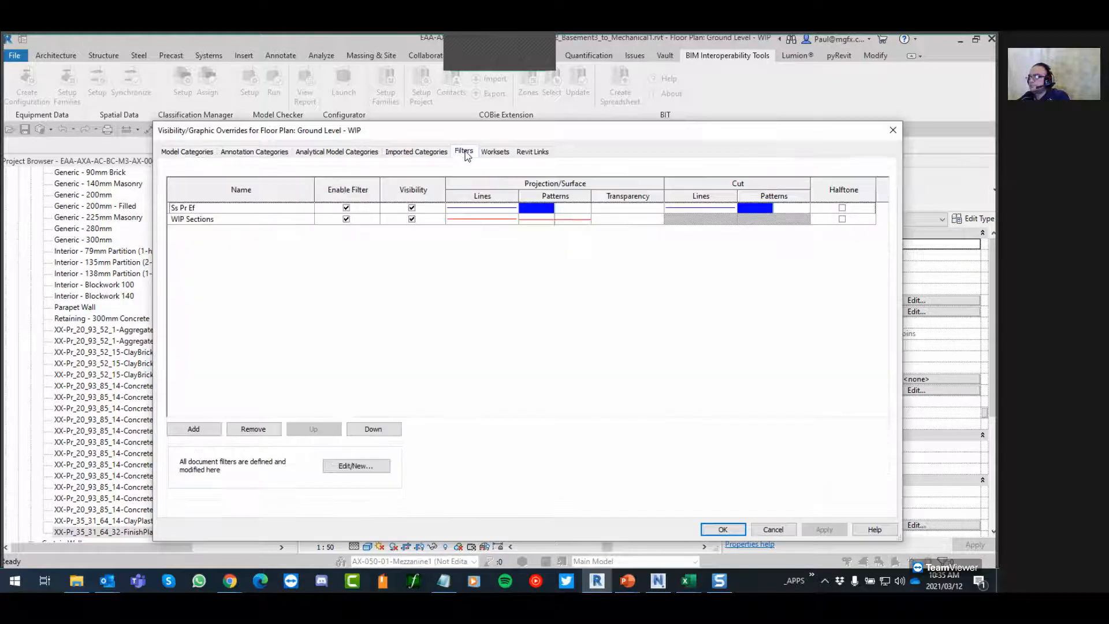
pyautogui.click(221, 209)
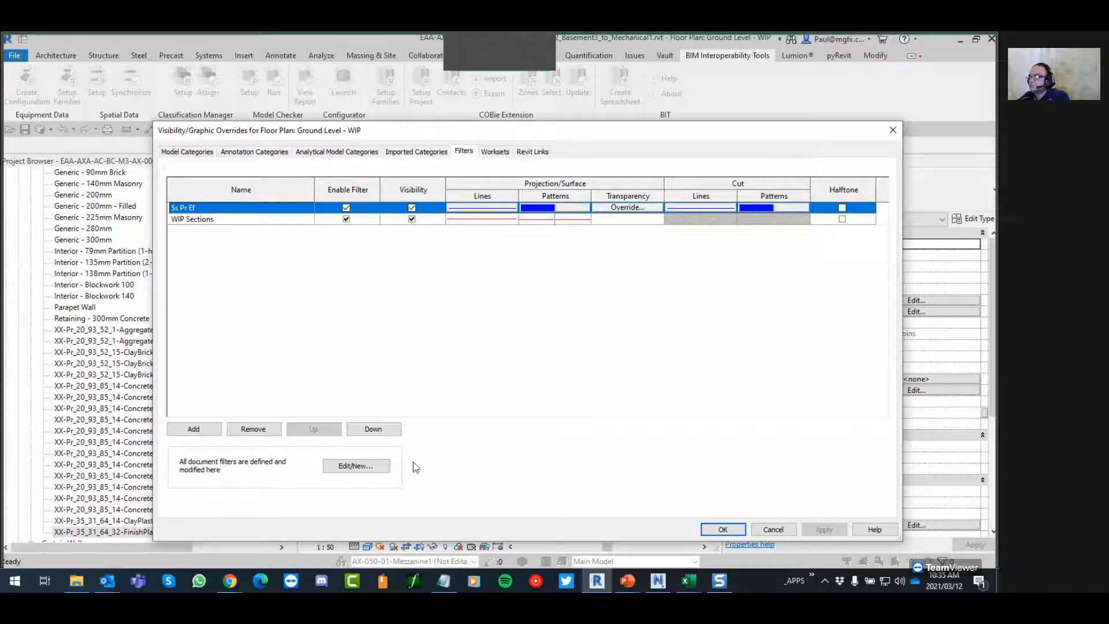
pyautogui.click(253, 428)
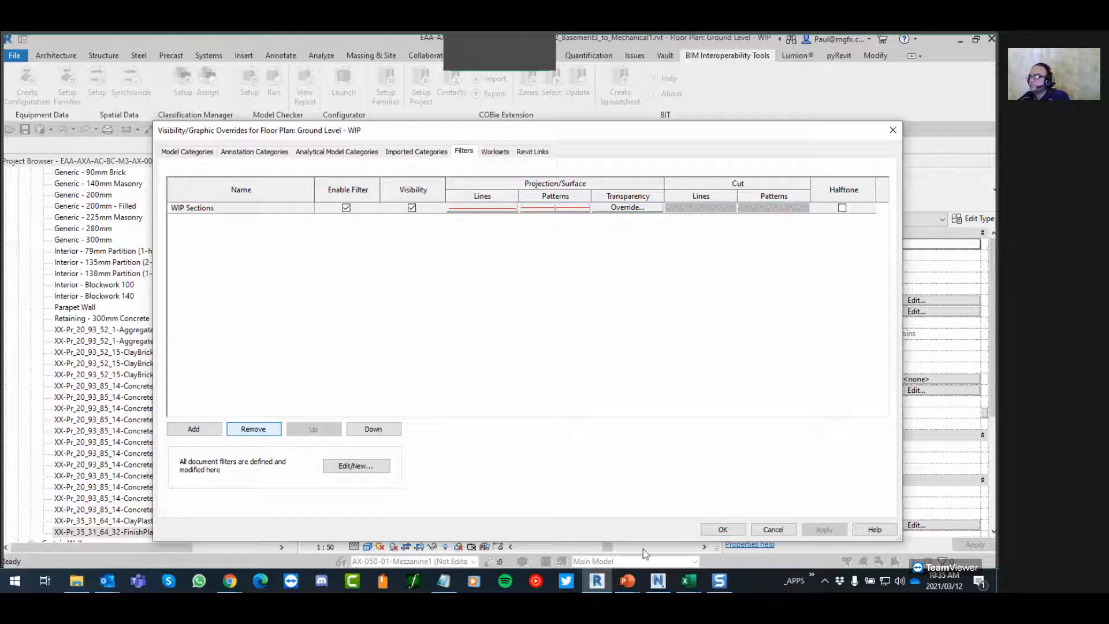
pyautogui.click(704, 526)
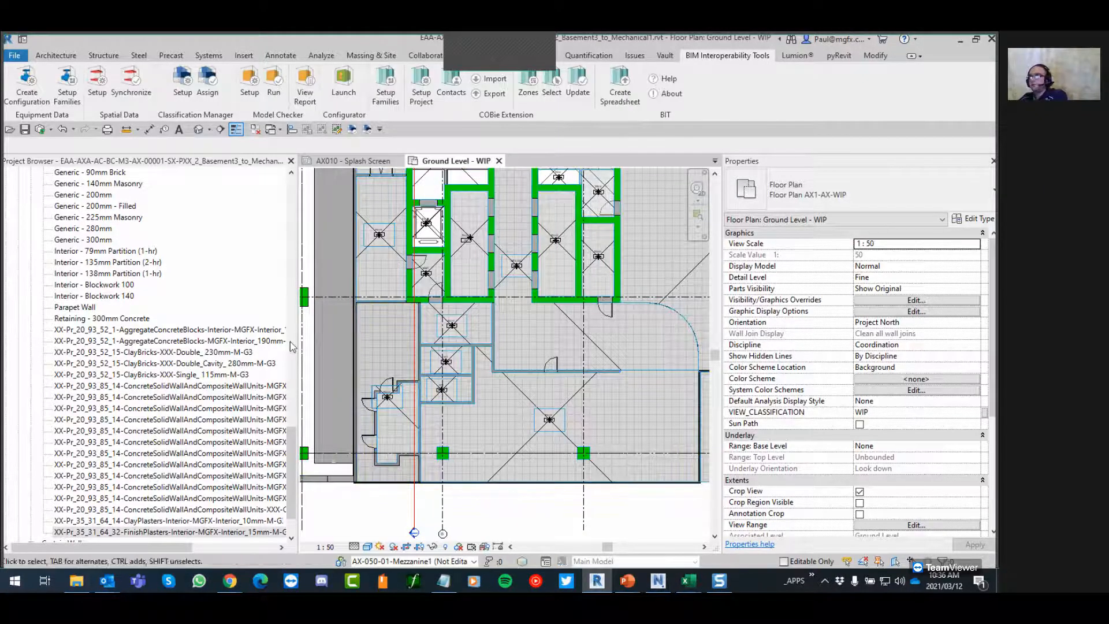
# Select the 190 mm aggregate concrete block wall beside the lower room and temporarily isolate its category in the plan
pyautogui.scroll(5, 352, 488)
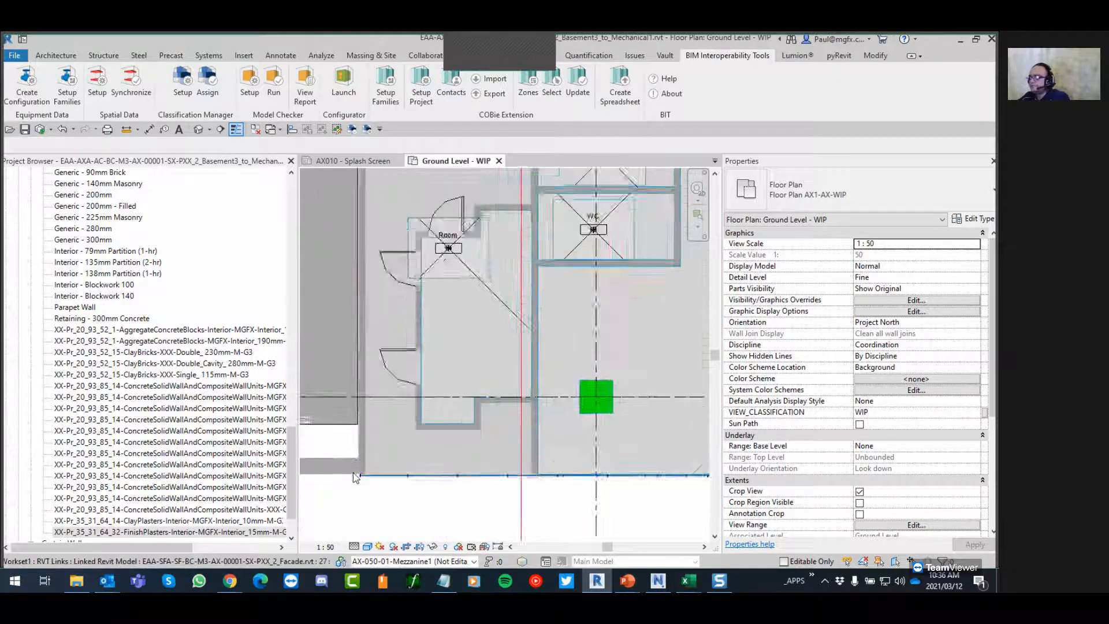
pyautogui.click(380, 376)
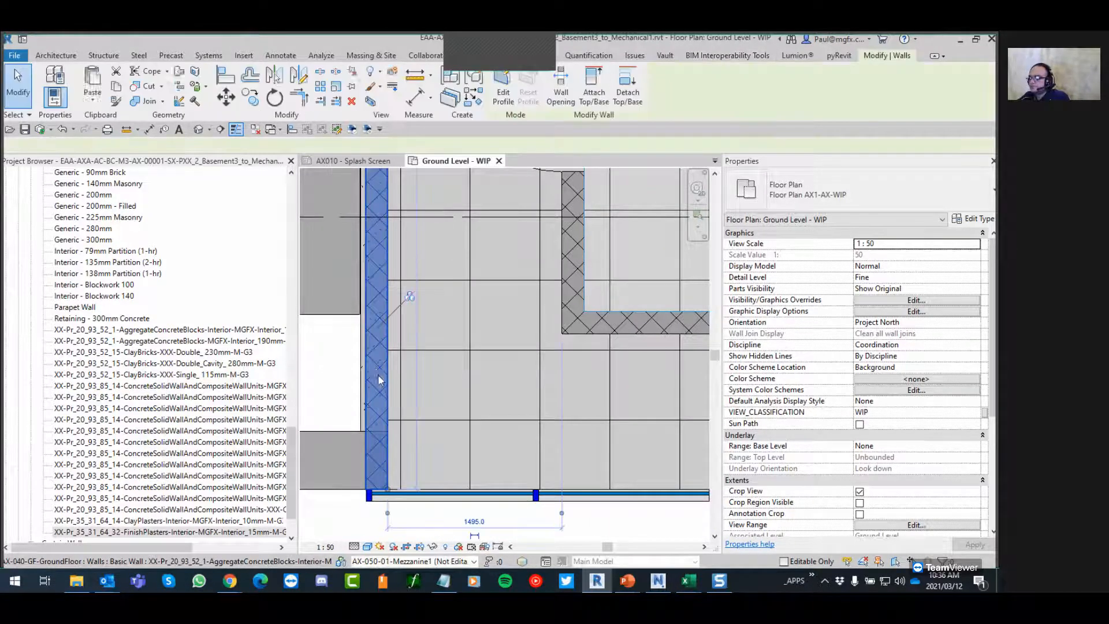
pyautogui.click(433, 547)
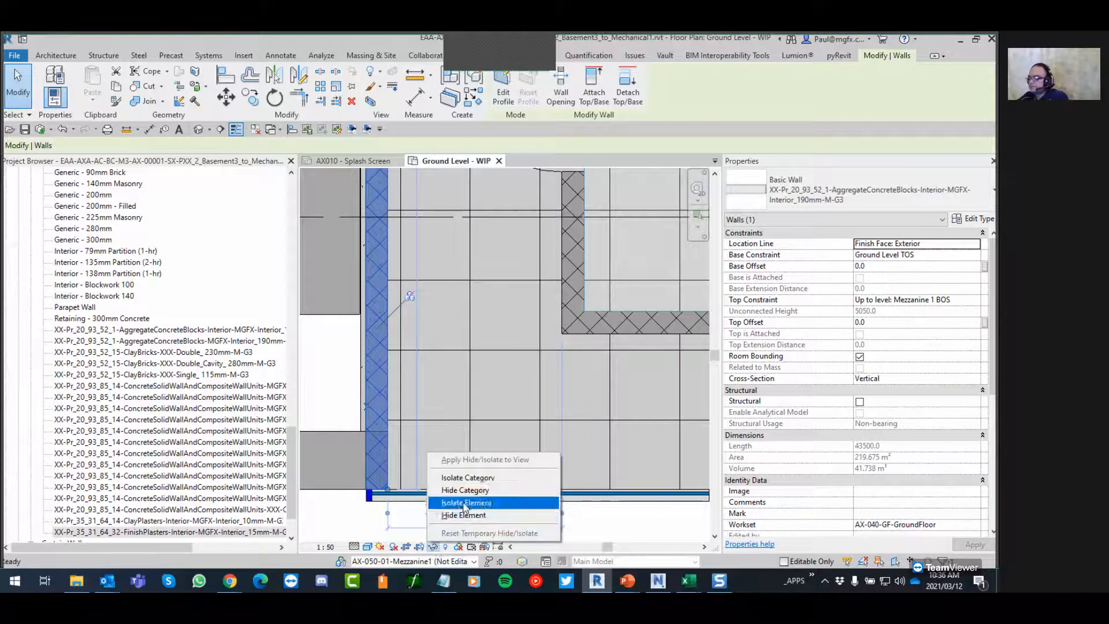
pyautogui.click(485, 479)
pyautogui.click(486, 484)
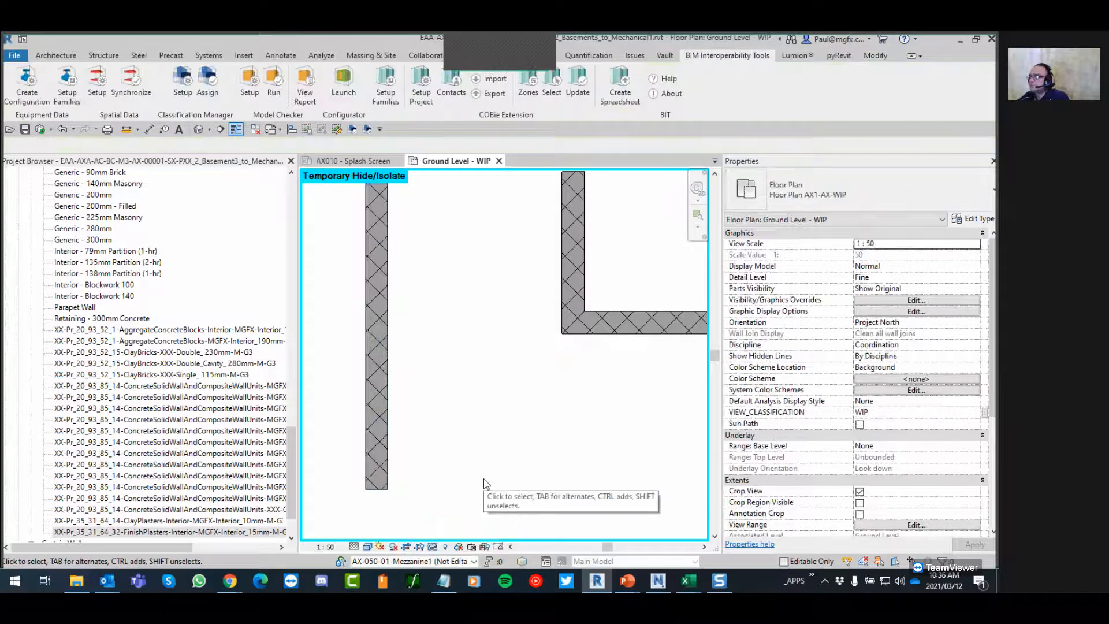
# Examine the isolated walls and the junction between the block wall and the single clay brick wall, checking the brick wall's type name
pyautogui.scroll(-3, 537, 488)
pyautogui.moveTo(474, 356); pyautogui.dragTo(417, 538, button='middle')
pyautogui.scroll(-2, 408, 403)
pyautogui.moveTo(492, 323); pyautogui.dragTo(417, 563, button='middle')
pyautogui.scroll(-8, 412, 424)
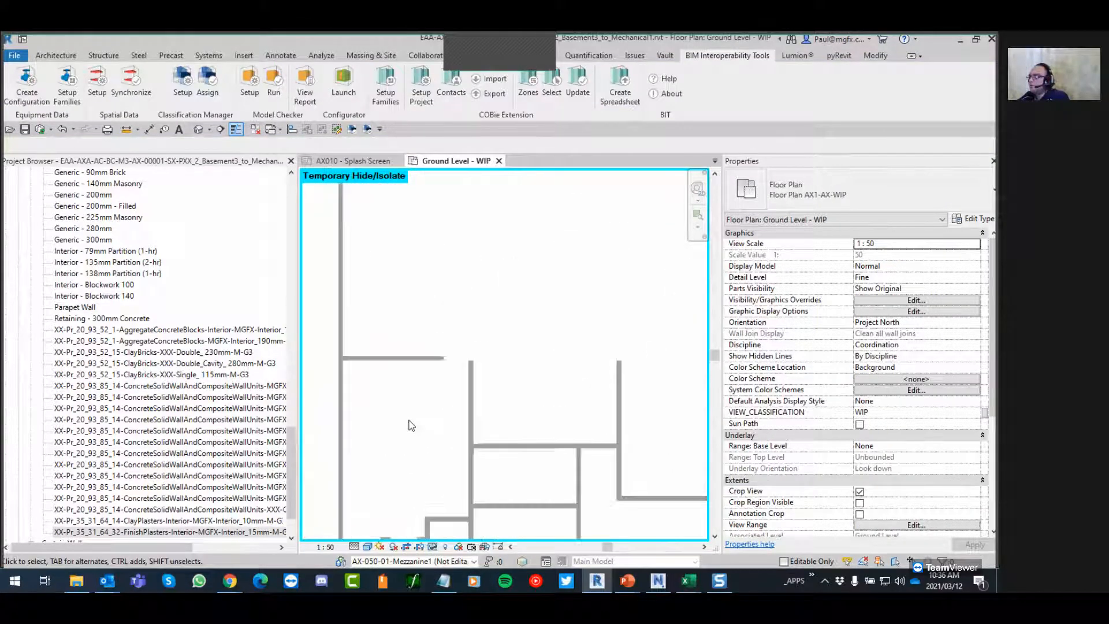
pyautogui.scroll(4, 444, 291)
pyautogui.scroll(8, 414, 327)
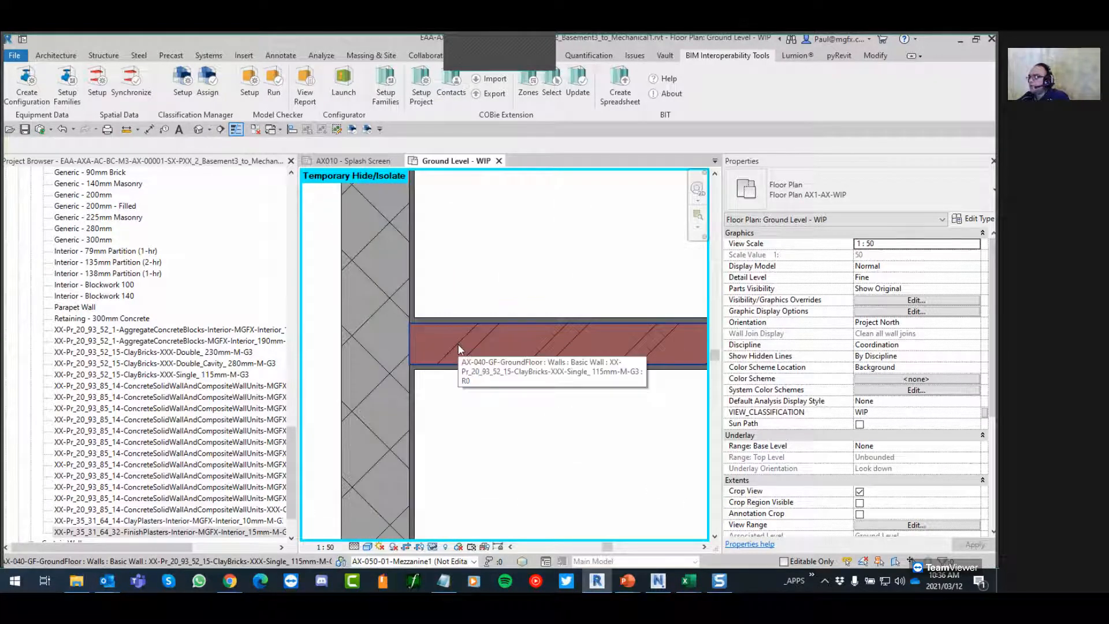
# Select the thin plaster finish wall along the lower face of the clay brick wall and check its type name, then clear the selection
pyautogui.scroll(4, 454, 358)
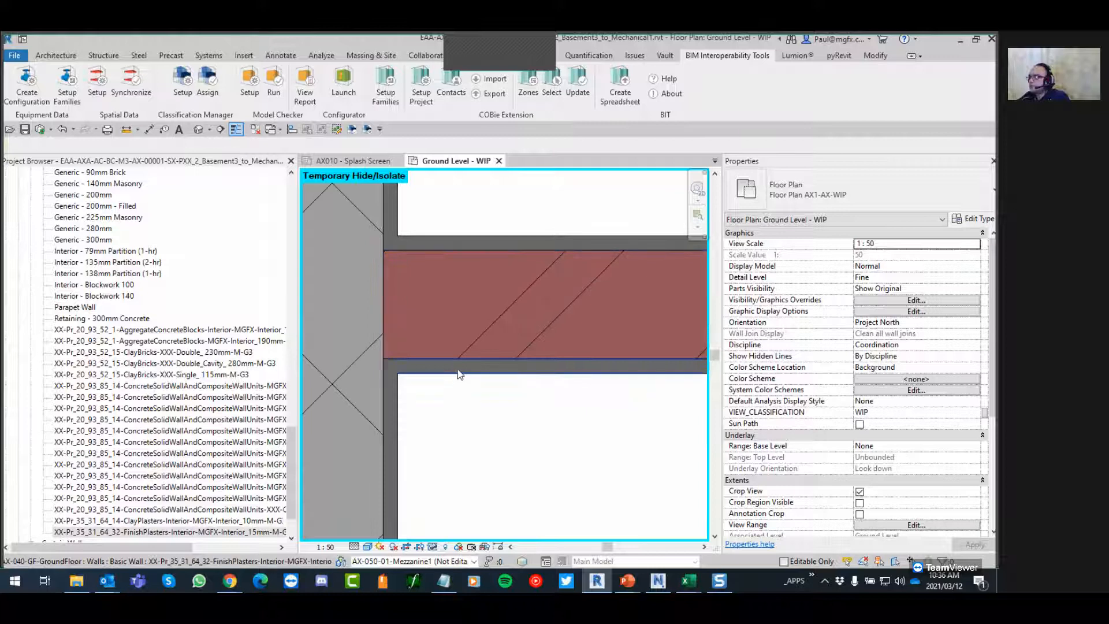
pyautogui.click(459, 370)
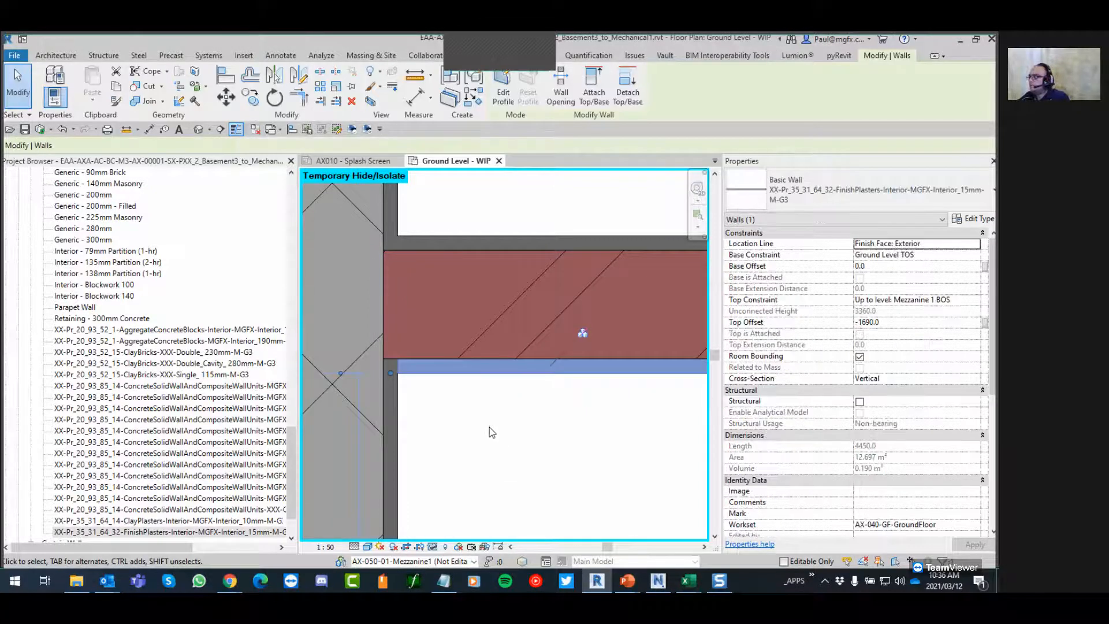
pyautogui.scroll(-3, 490, 428)
pyautogui.click(490, 426)
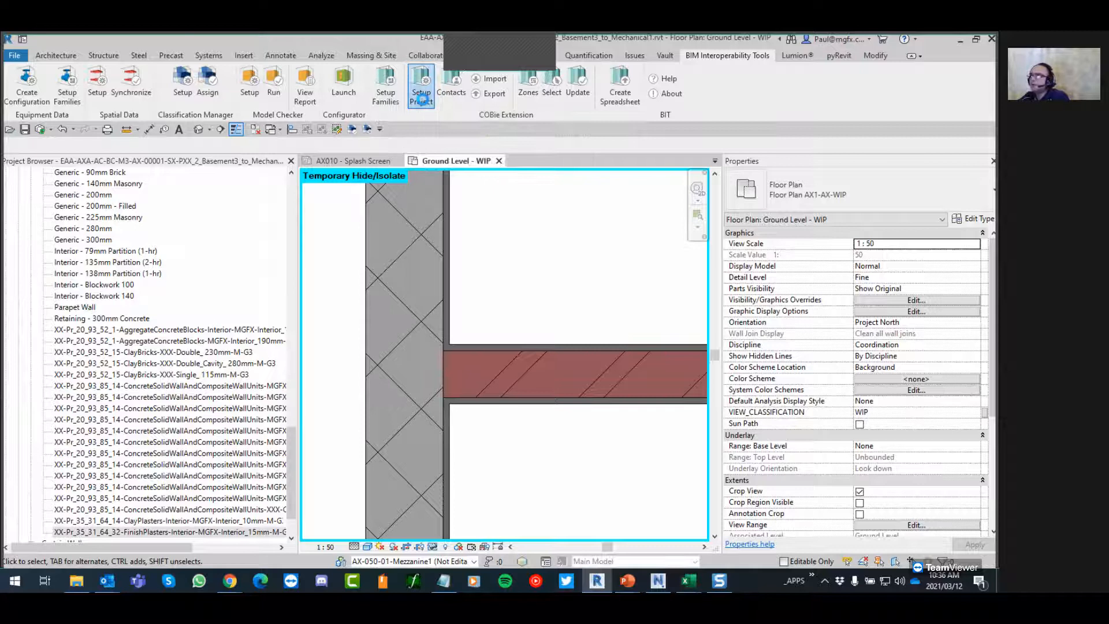
# Review the COBie Extension project setup, covering the General, Types, Components, Attributes and Parameter Mappings pages, and close it without saving
pyautogui.click(421, 98)
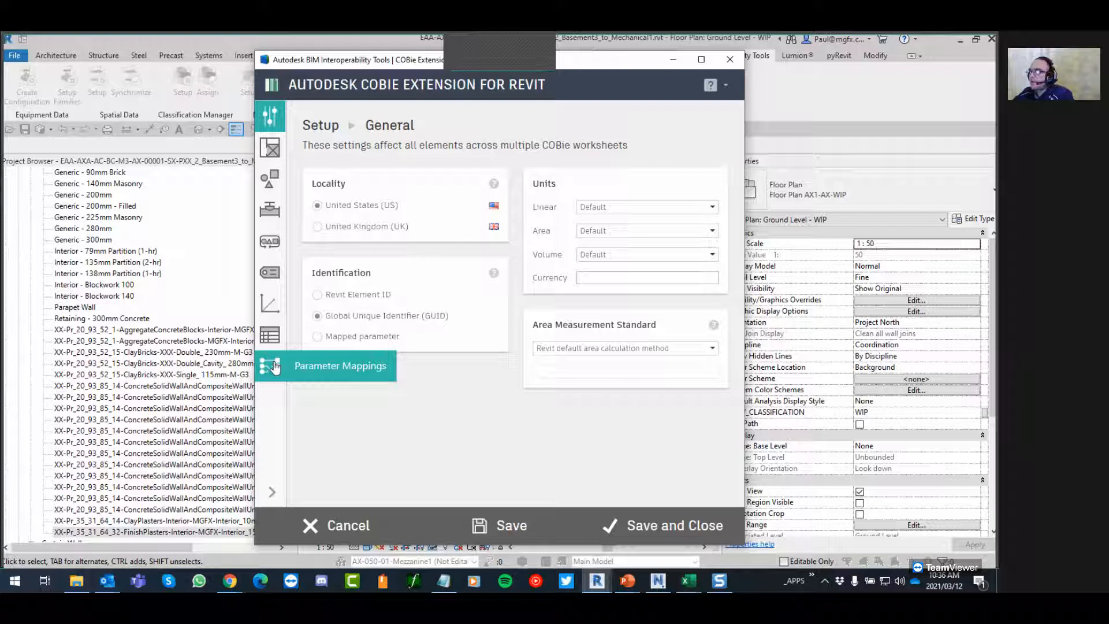
pyautogui.click(270, 213)
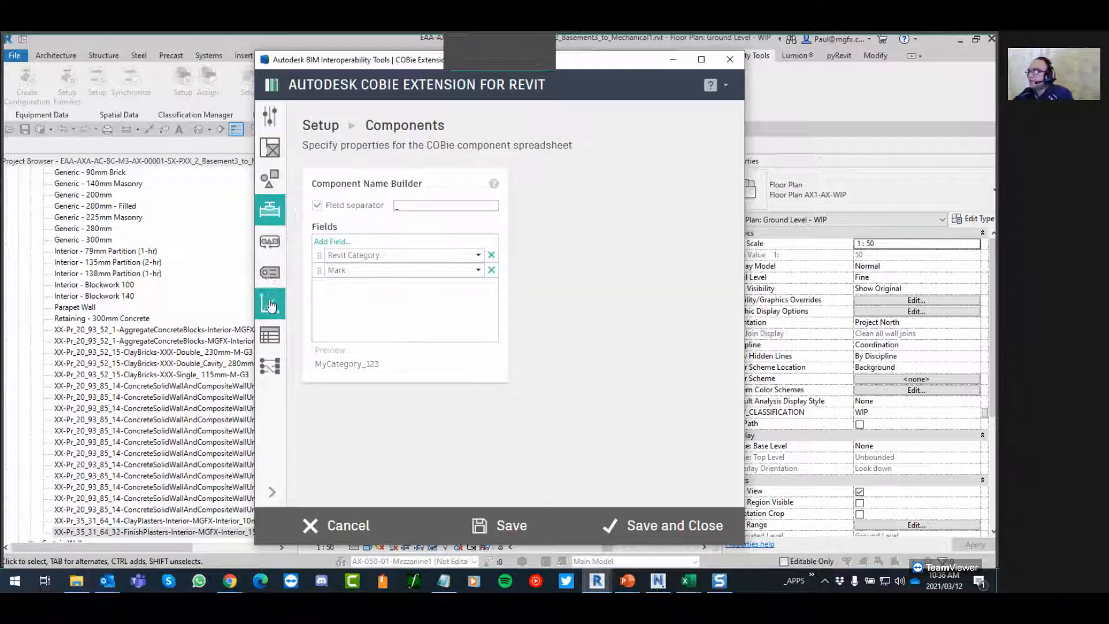
pyautogui.click(271, 280)
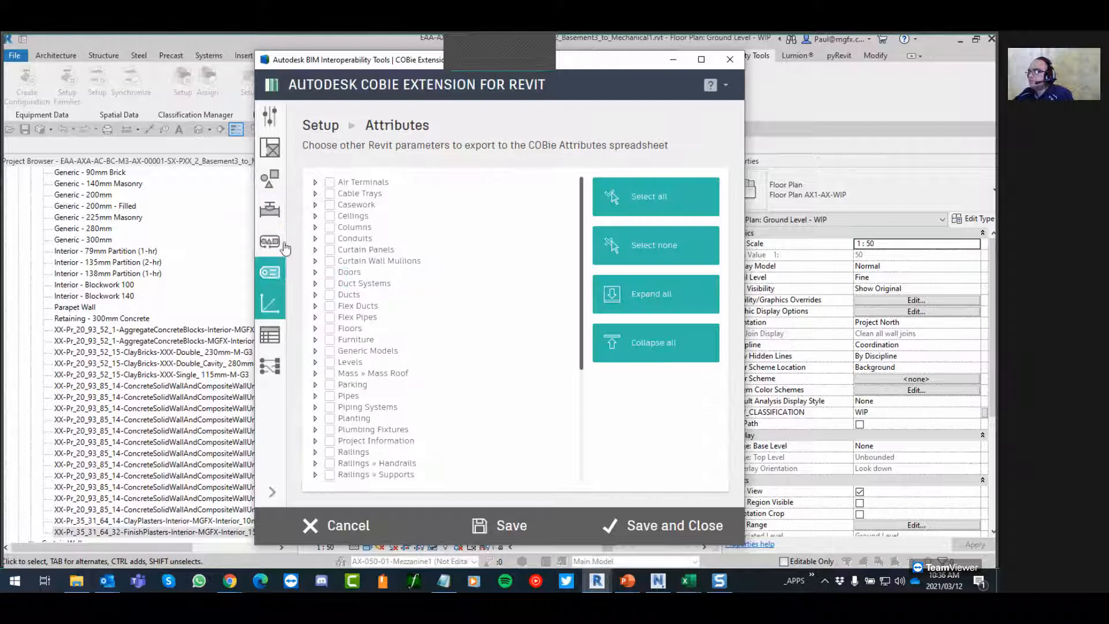
pyautogui.click(267, 116)
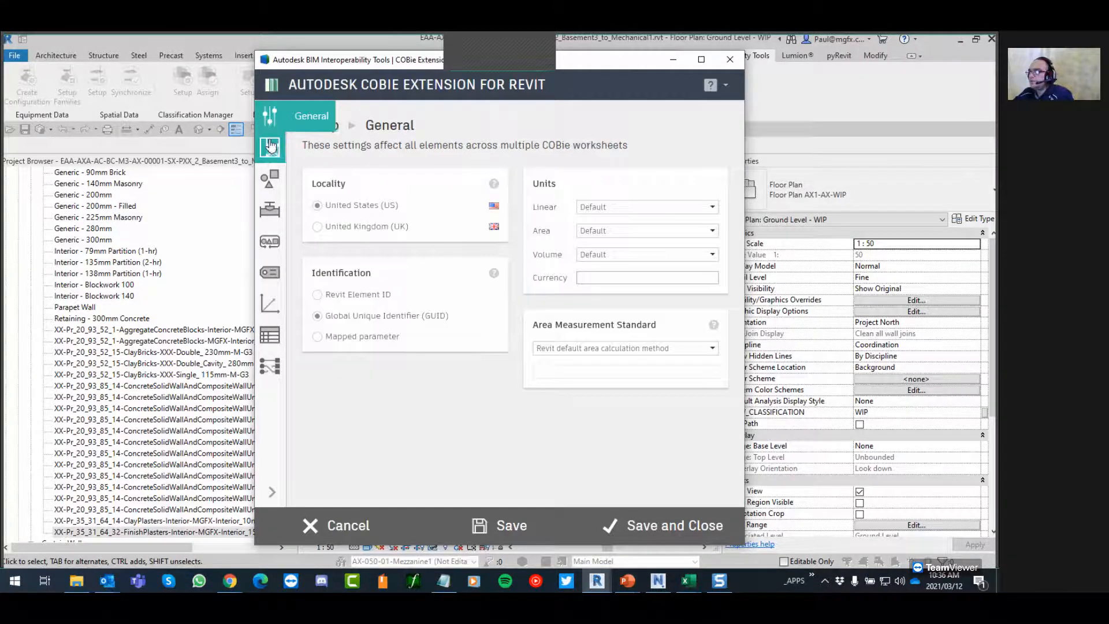
pyautogui.click(274, 179)
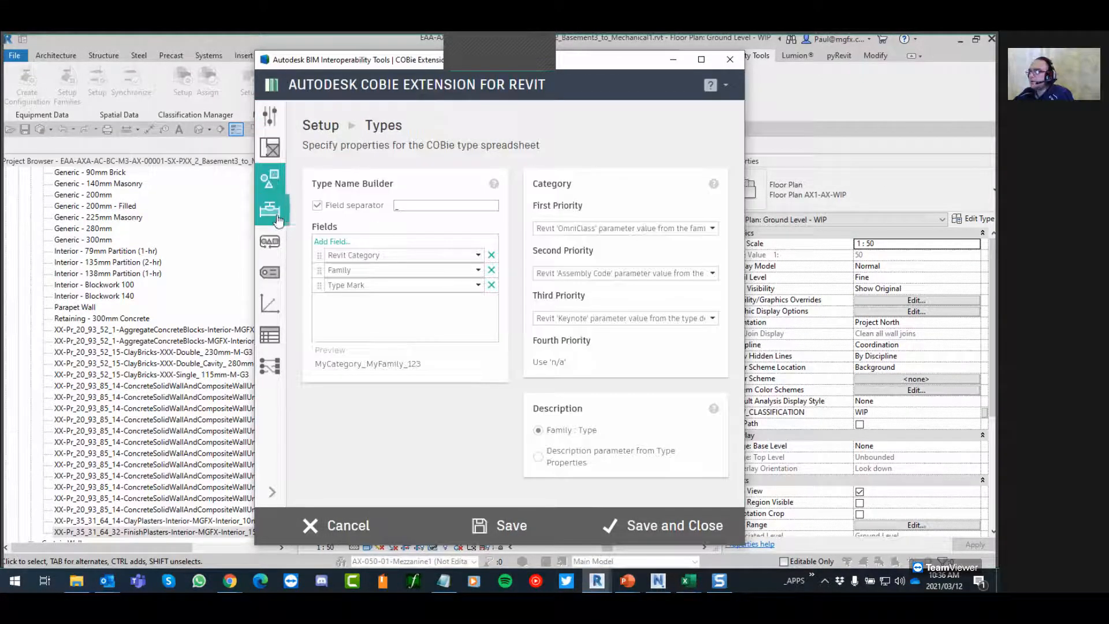
pyautogui.click(273, 215)
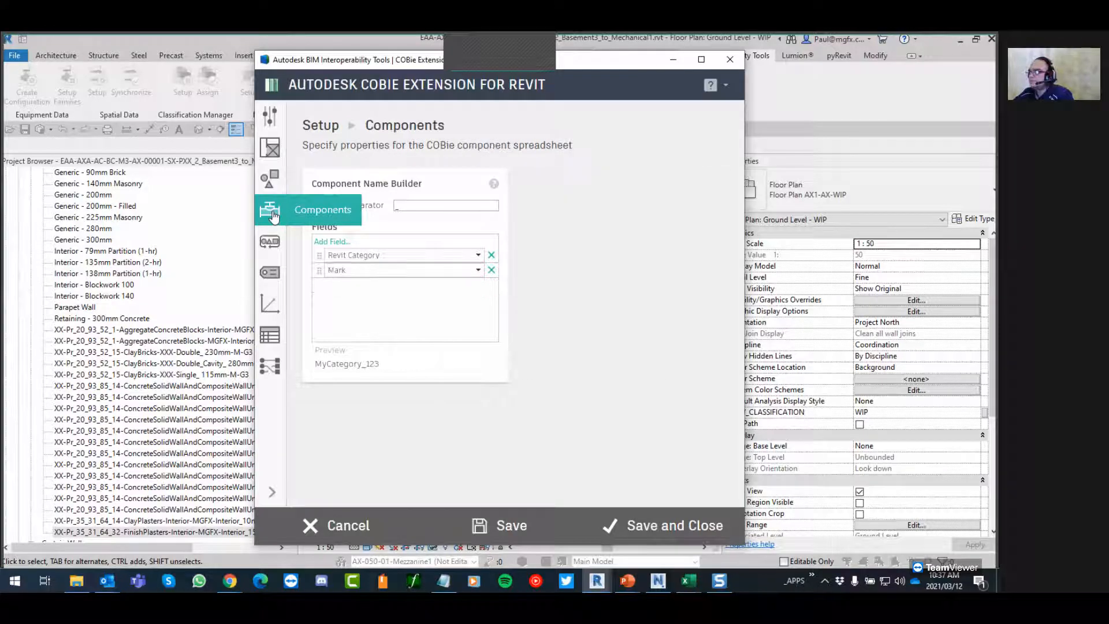
pyautogui.click(268, 368)
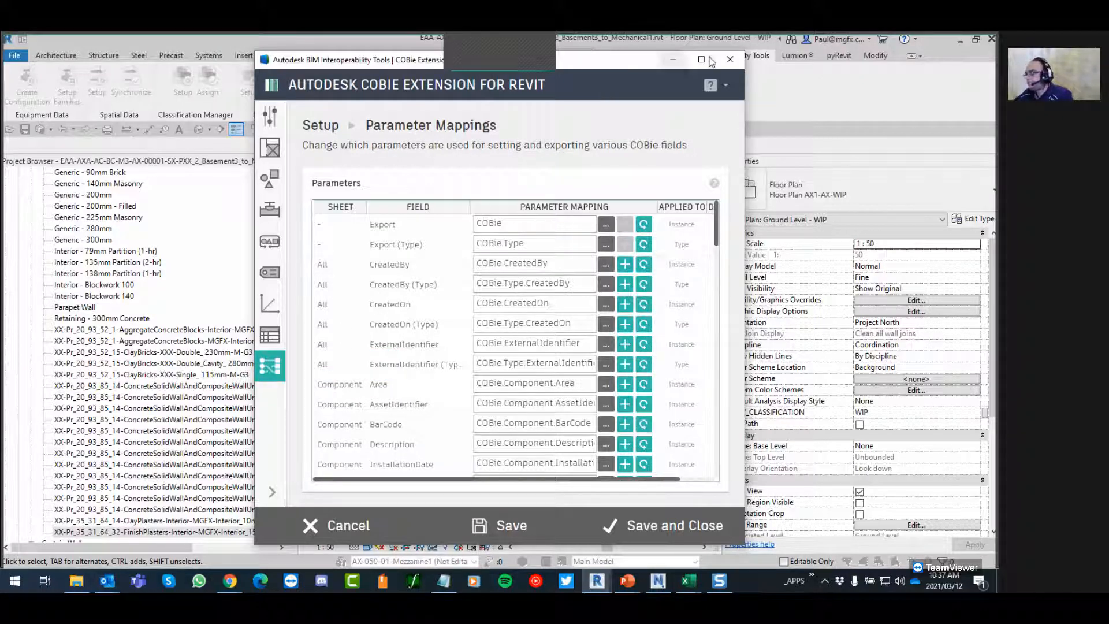
pyautogui.click(728, 61)
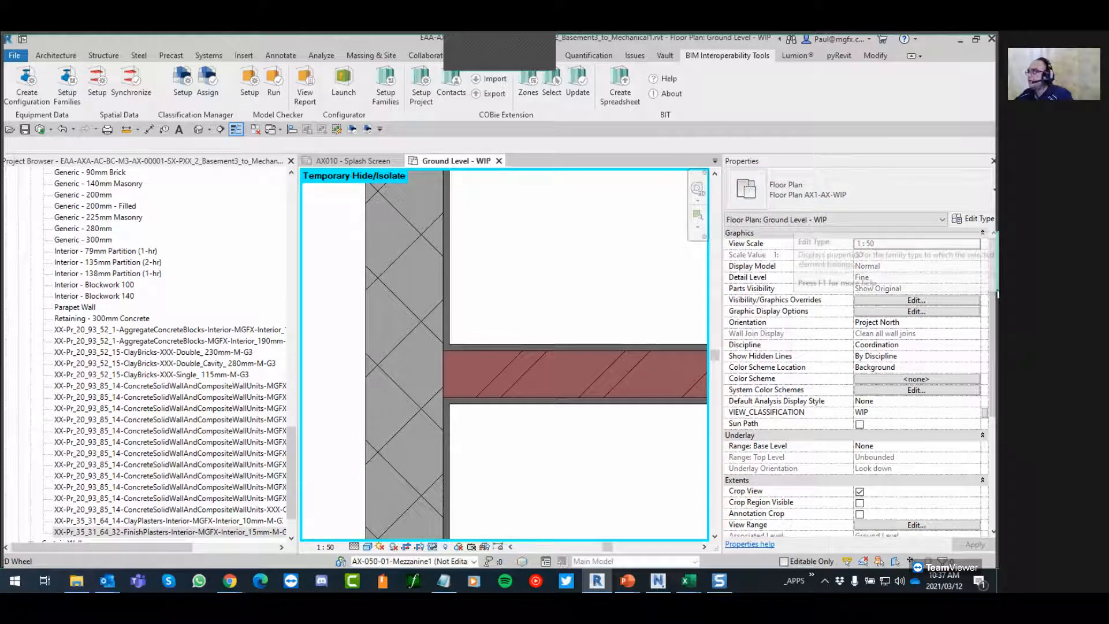
# Select the aggregate concrete block wall and examine its COBie instance parameters under Data
pyautogui.scroll(-5, 996, 295)
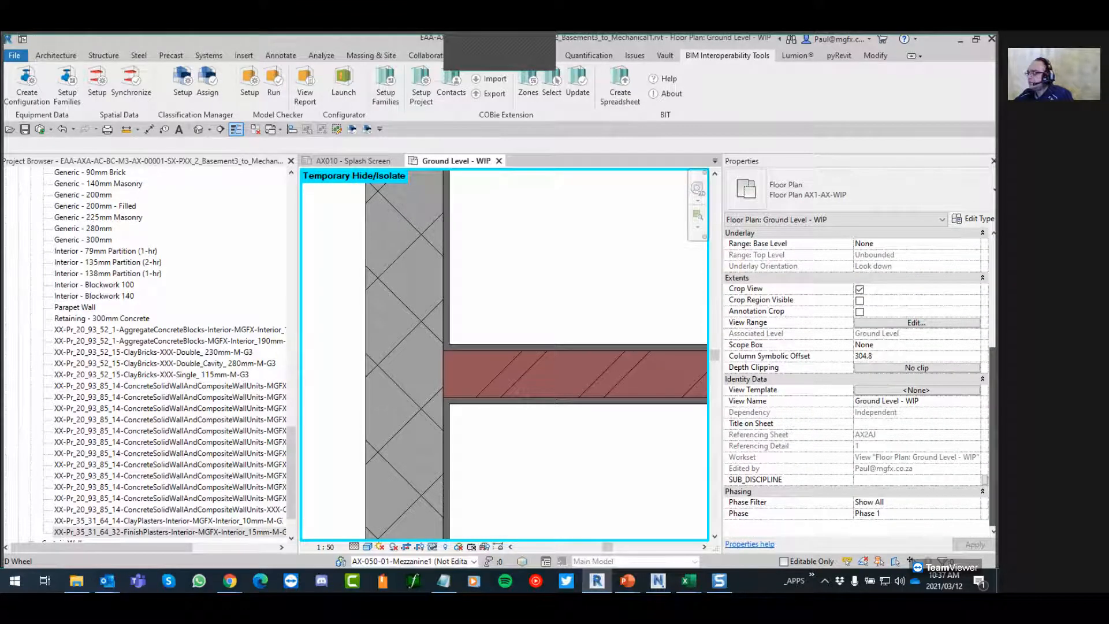
pyautogui.scroll(5, 995, 282)
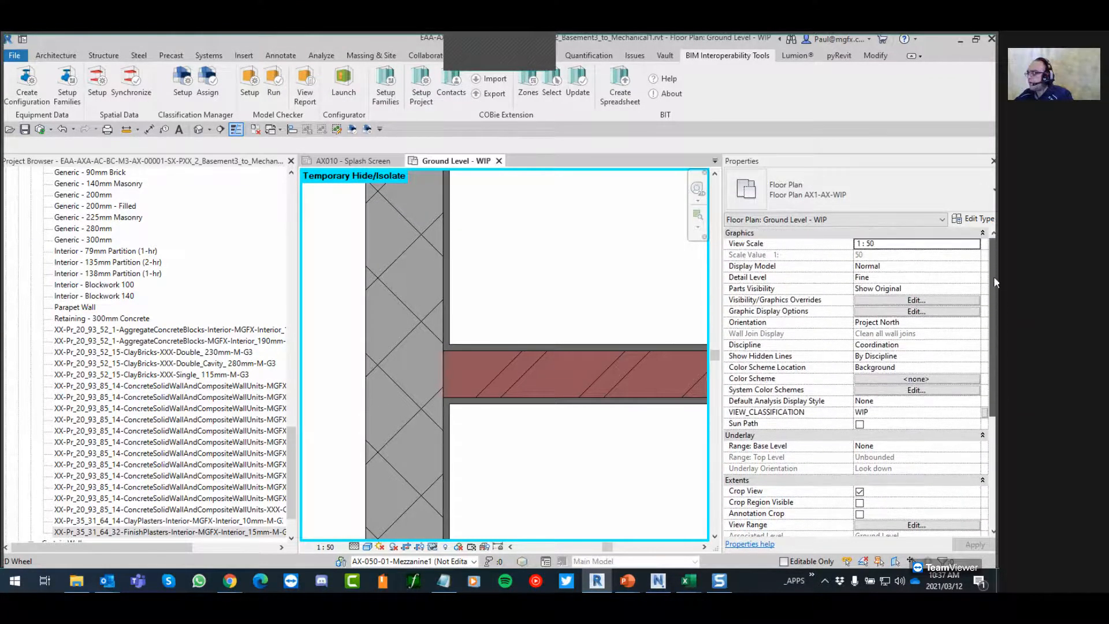
pyautogui.scroll(-4, 994, 295)
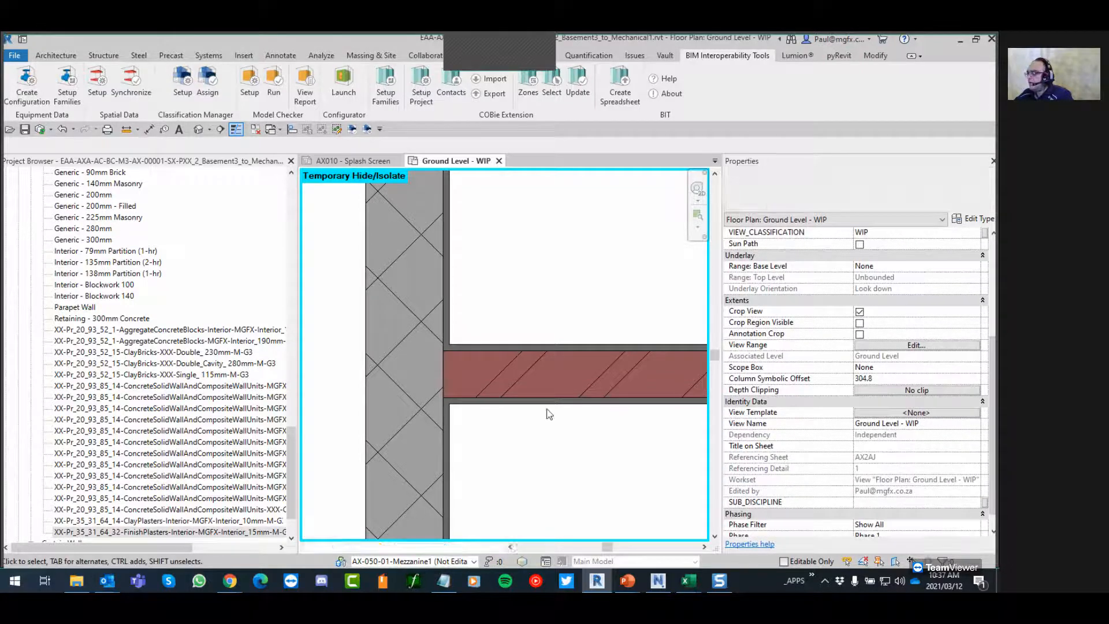
pyautogui.click(382, 404)
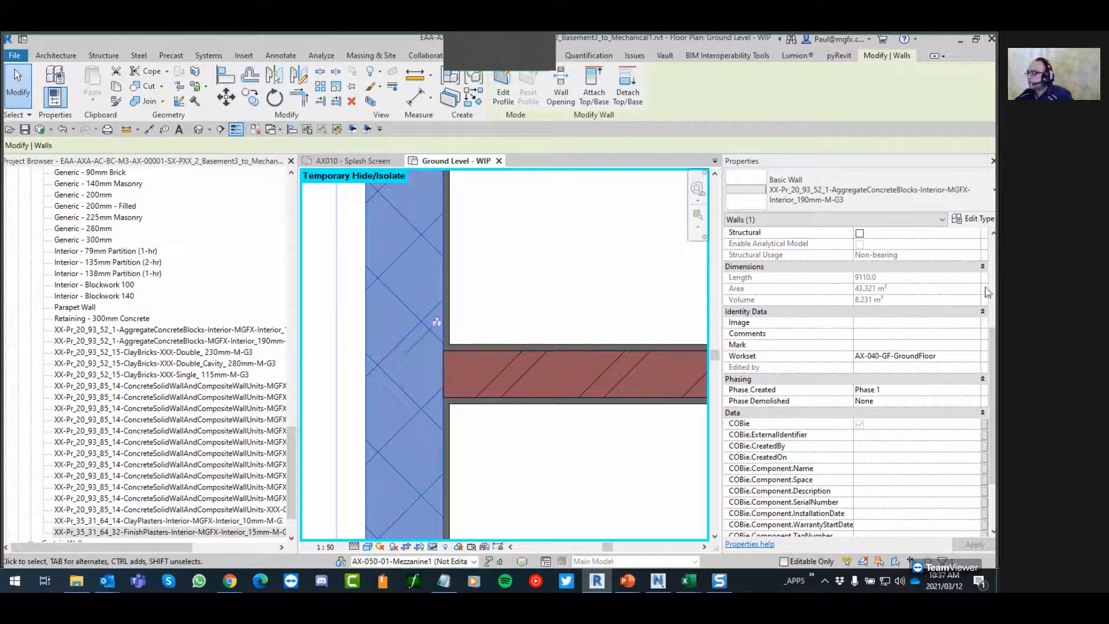
pyautogui.moveTo(997, 342); pyautogui.dragTo(995, 407)
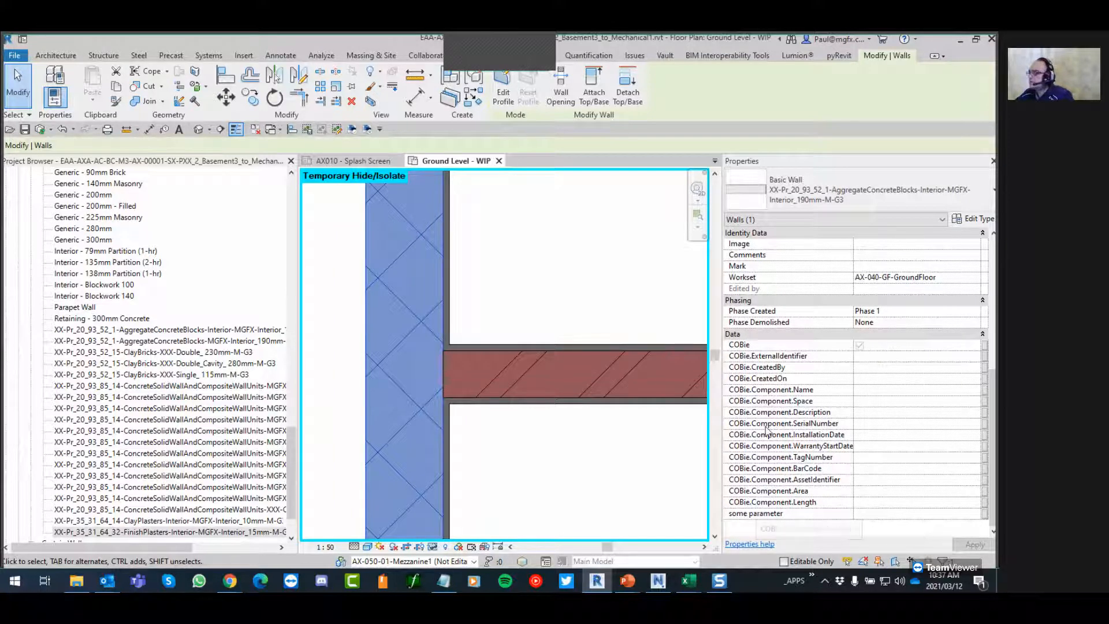
# Inspect the Uniclass Ss, EF and Pr classification numbers and descriptions in the block wall's type properties, then close them and deselect the wall
pyautogui.click(978, 222)
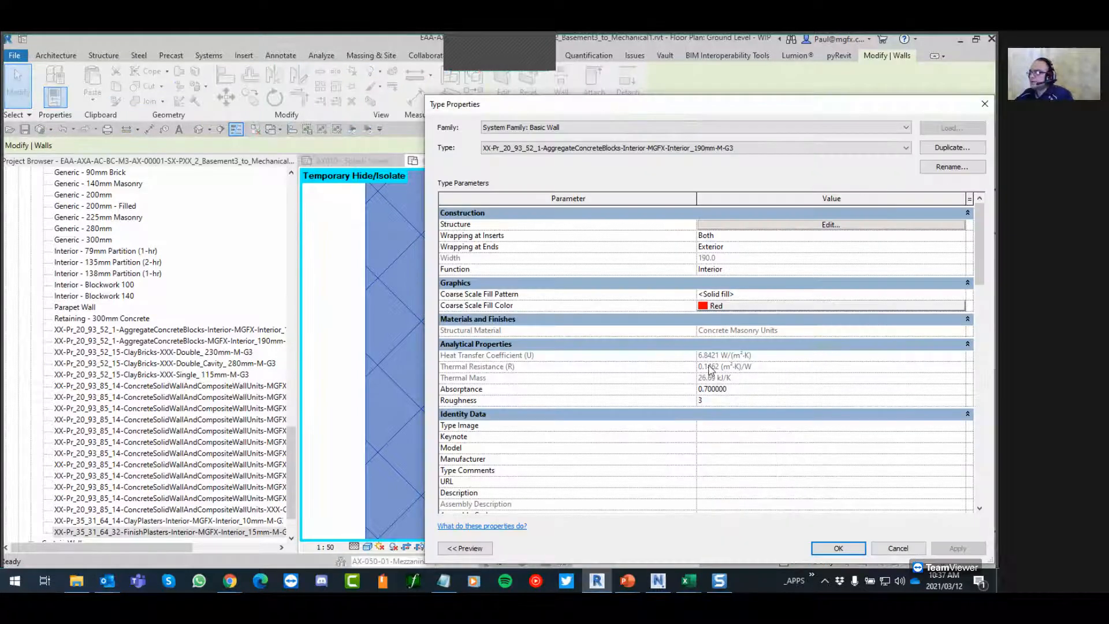
pyautogui.moveTo(989, 225); pyautogui.dragTo(997, 341)
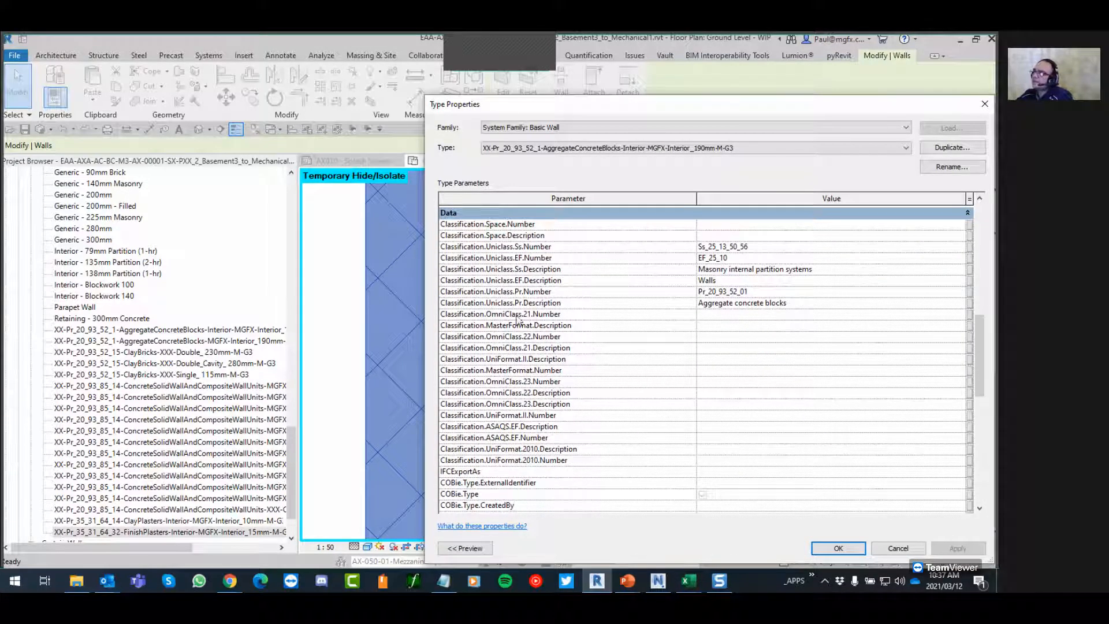
pyautogui.press('ctrl')
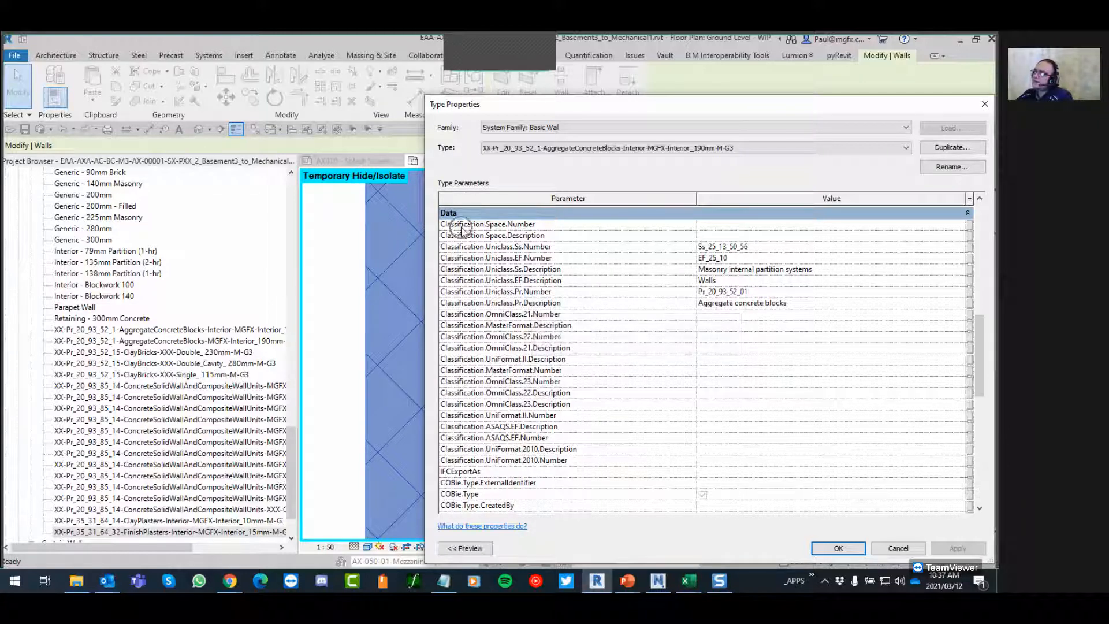
pyautogui.moveTo(462, 231)
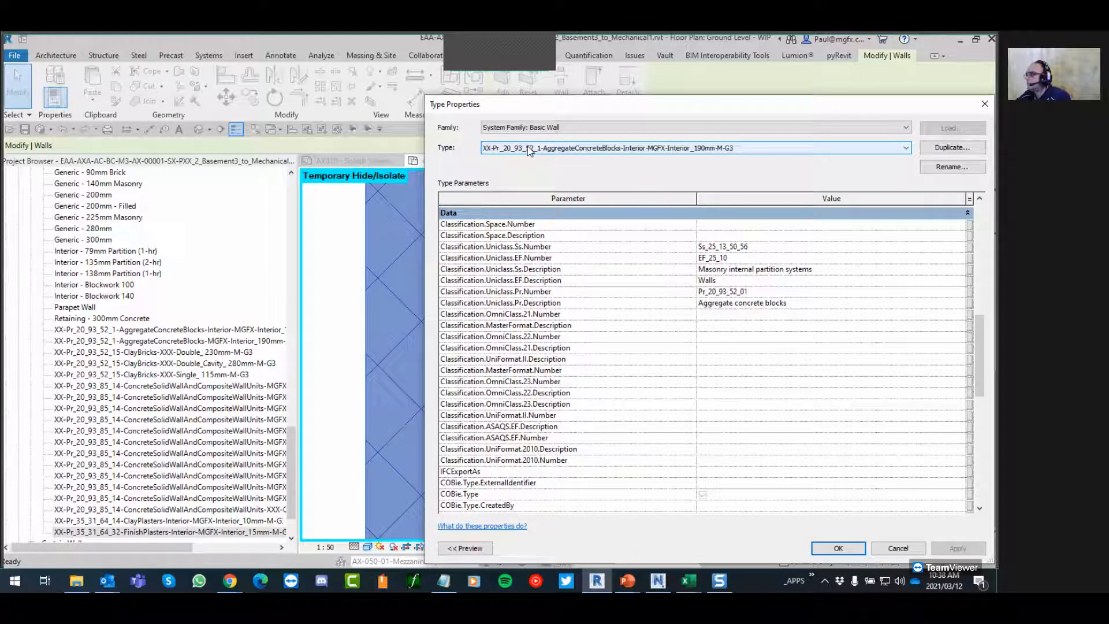
pyautogui.click(984, 104)
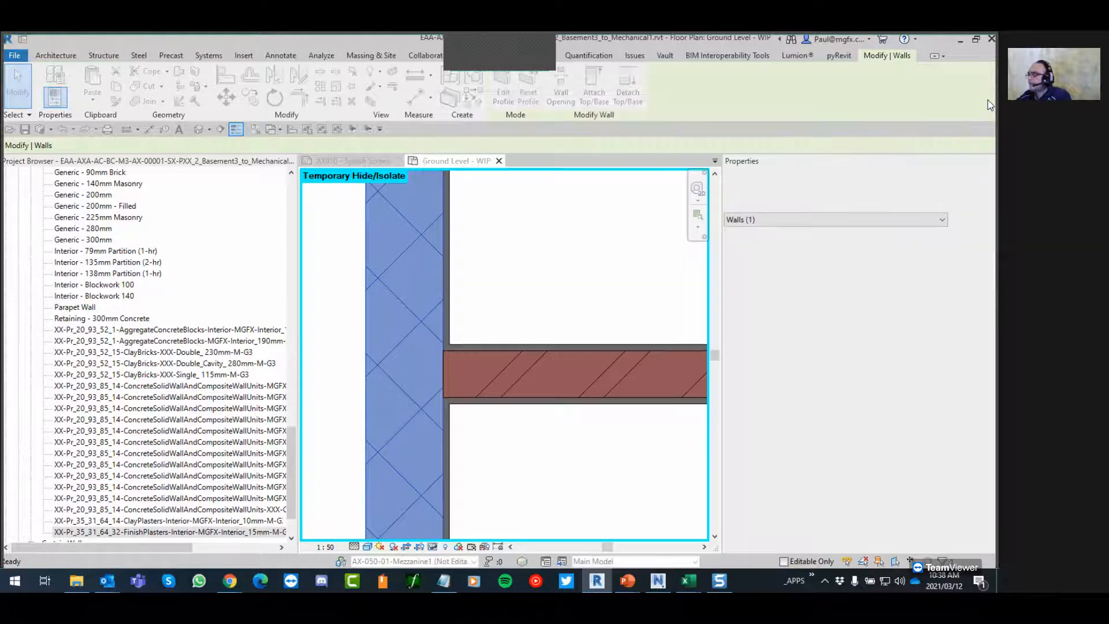
pyautogui.click(505, 288)
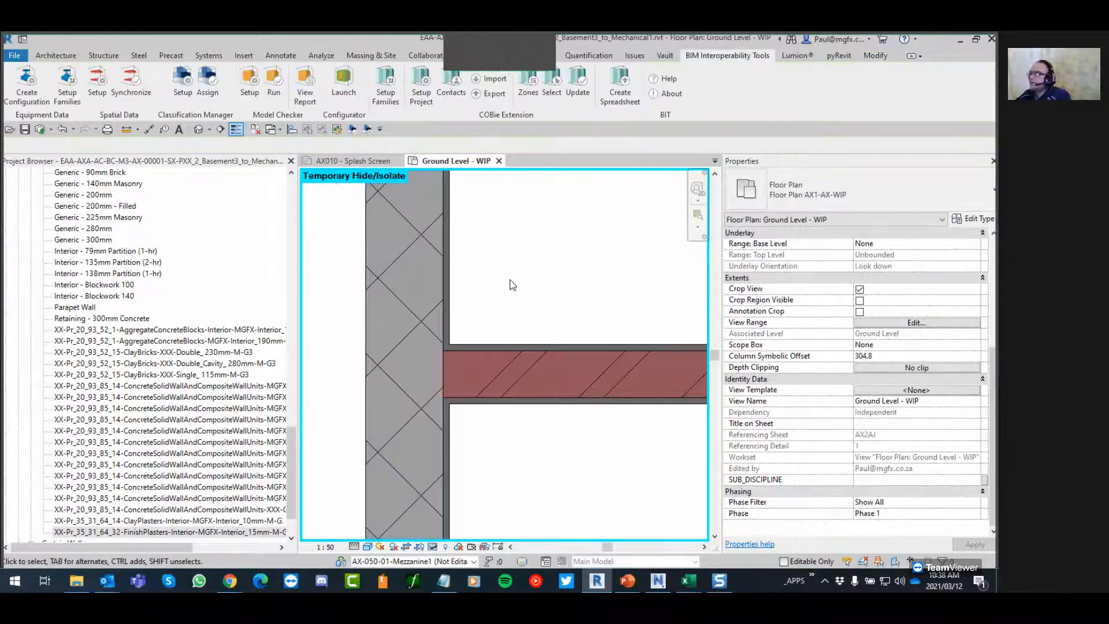
# Set up the Classification Manager with the Uniclass 2015 Database from the public library
pyautogui.click(184, 86)
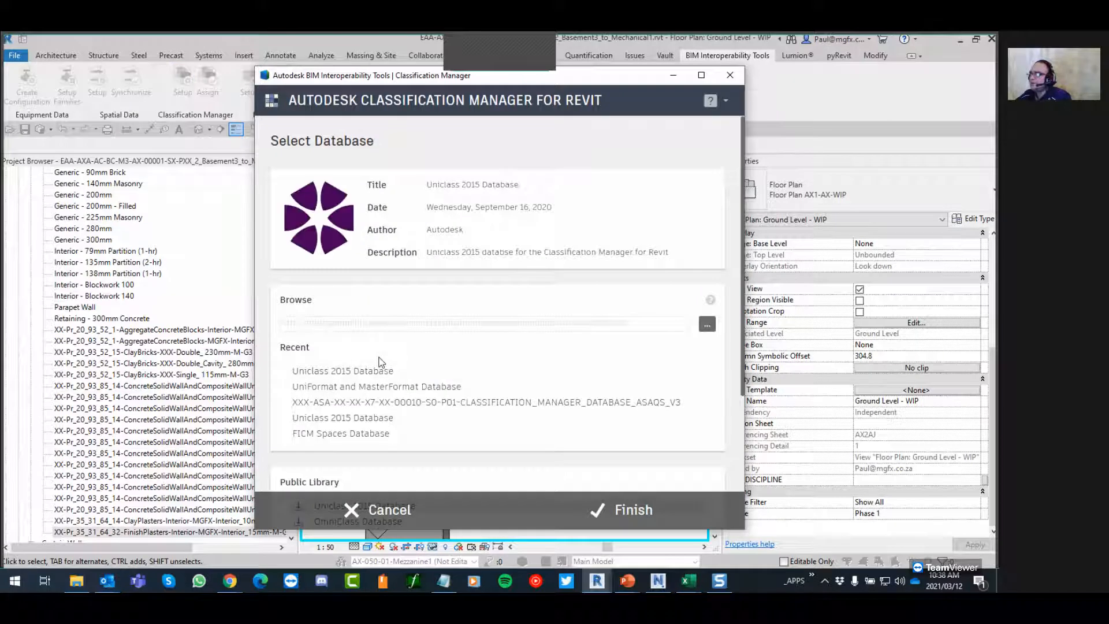
pyautogui.scroll(-2, 381, 365)
pyautogui.click(368, 366)
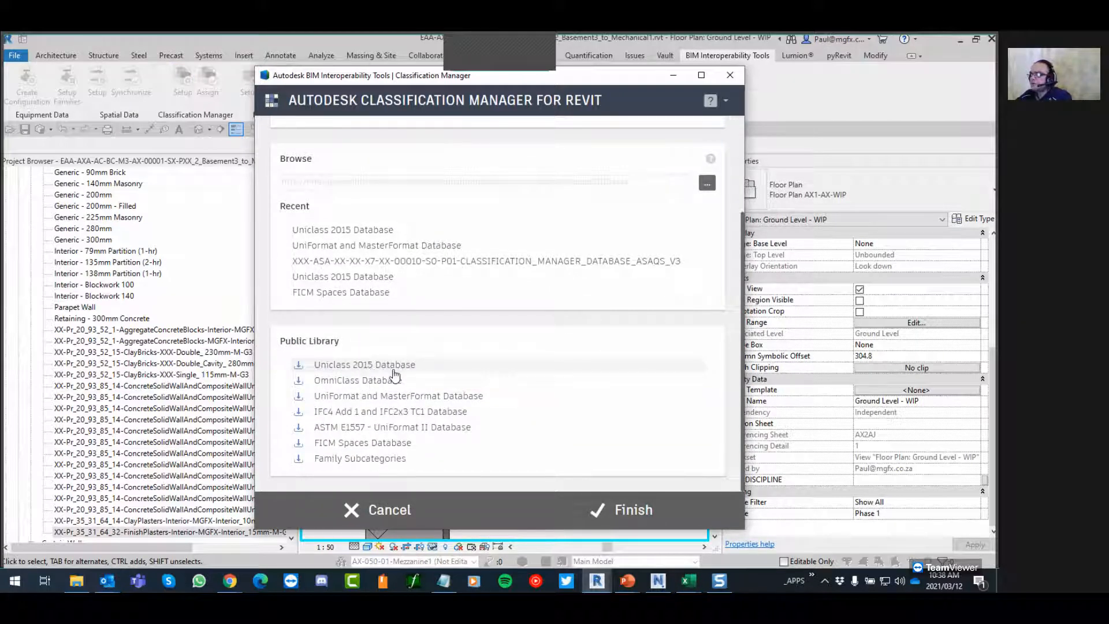
pyautogui.click(633, 510)
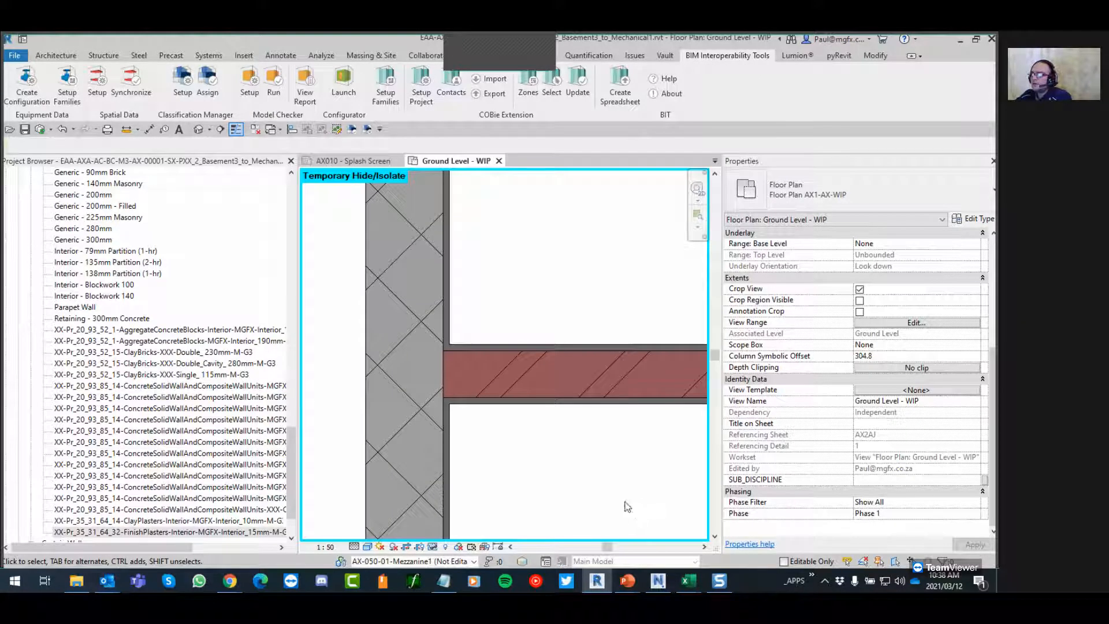
# Review the Uniclass EF, Pr and Ss tables available for assigning a classification to the concrete block wall, and close without assigning
pyautogui.click(392, 366)
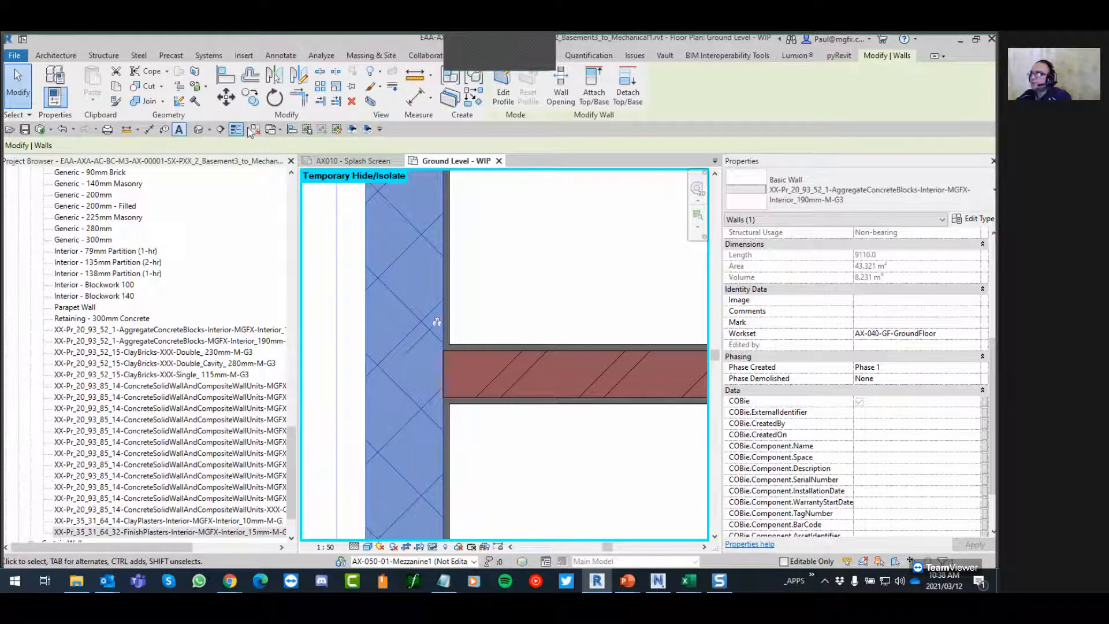
pyautogui.click(745, 56)
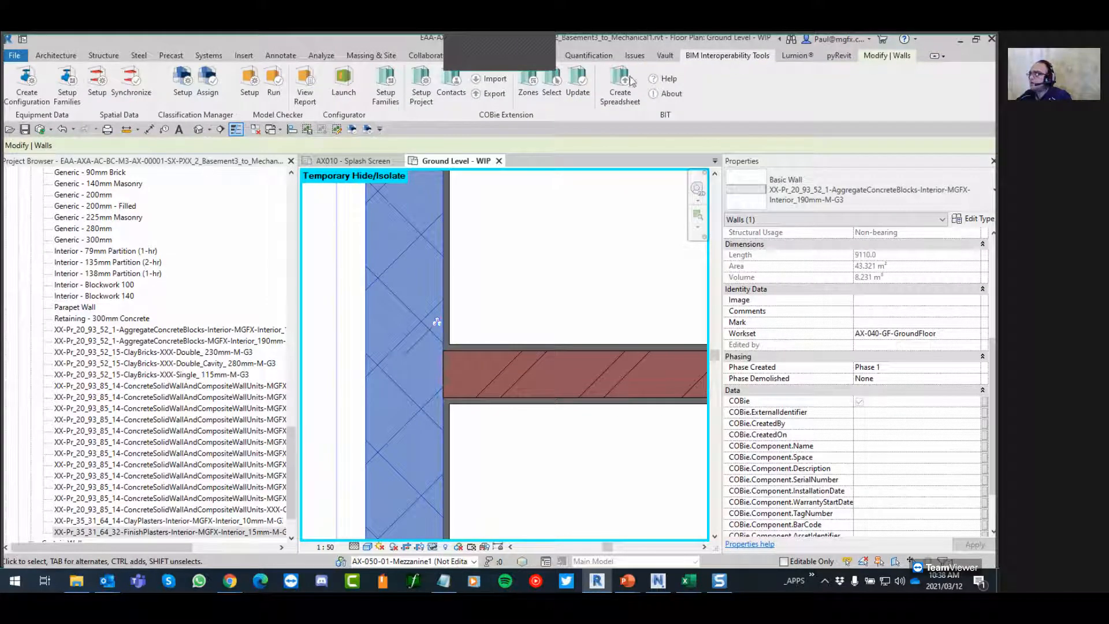
pyautogui.click(209, 93)
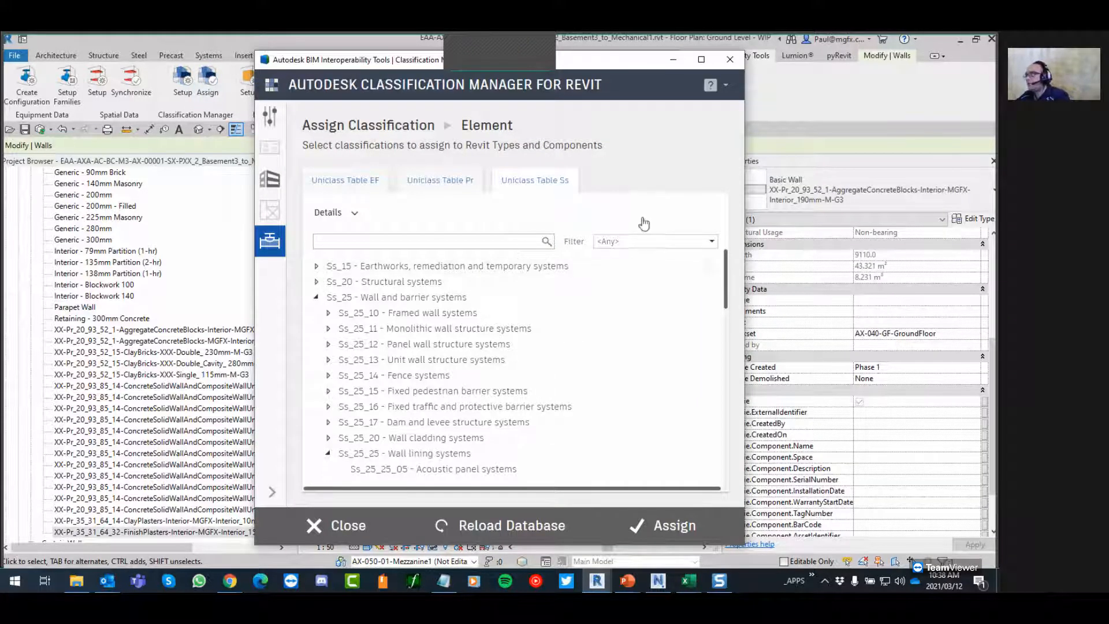
pyautogui.click(331, 184)
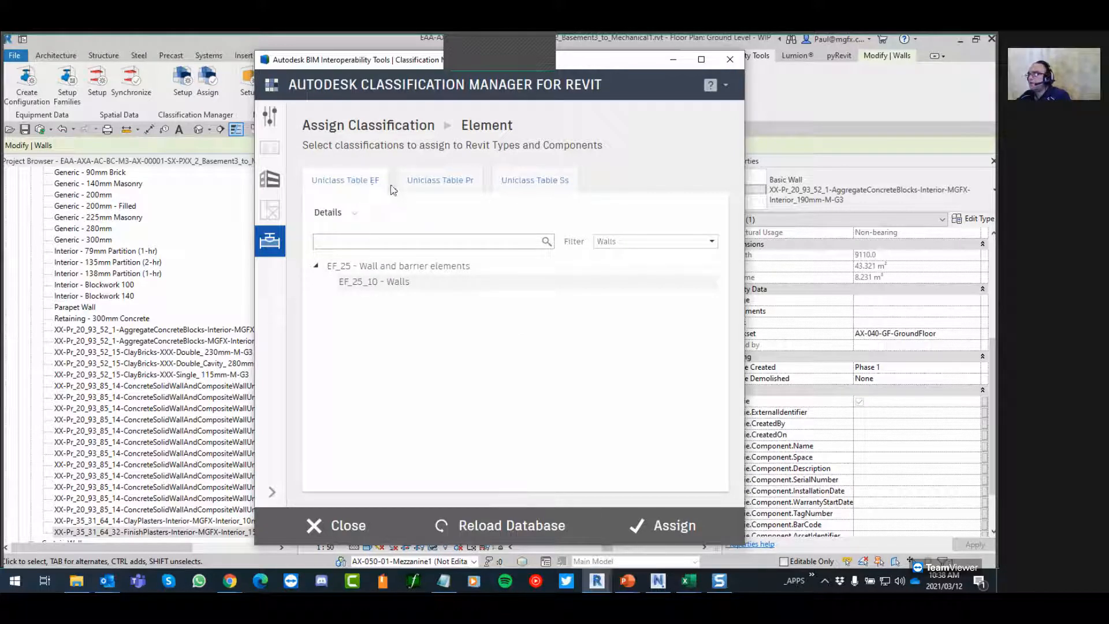
pyautogui.click(435, 183)
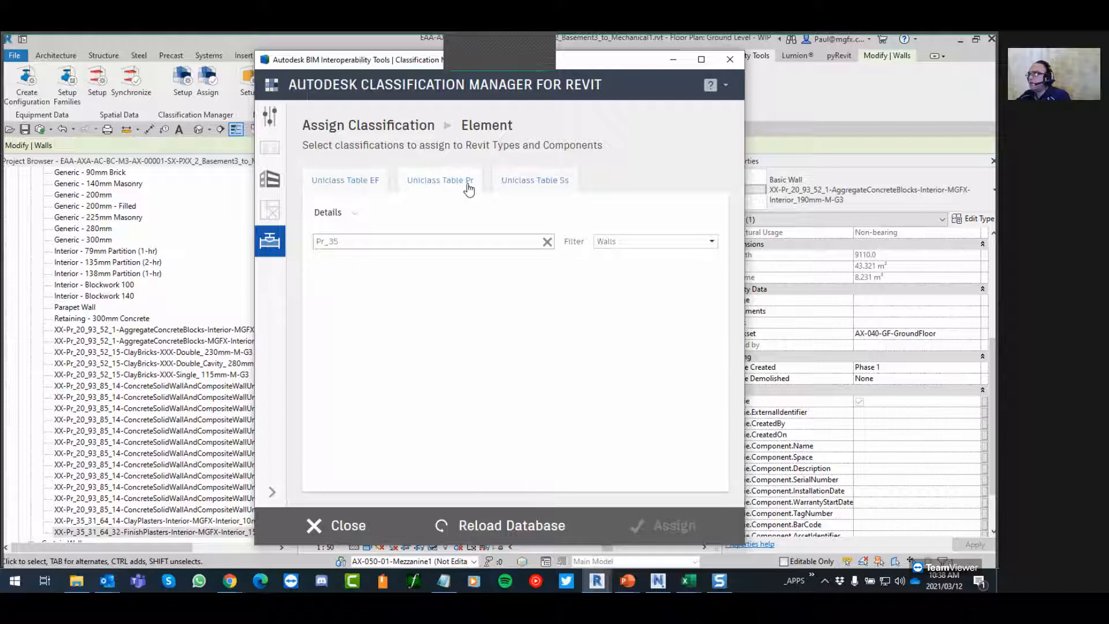
pyautogui.click(539, 184)
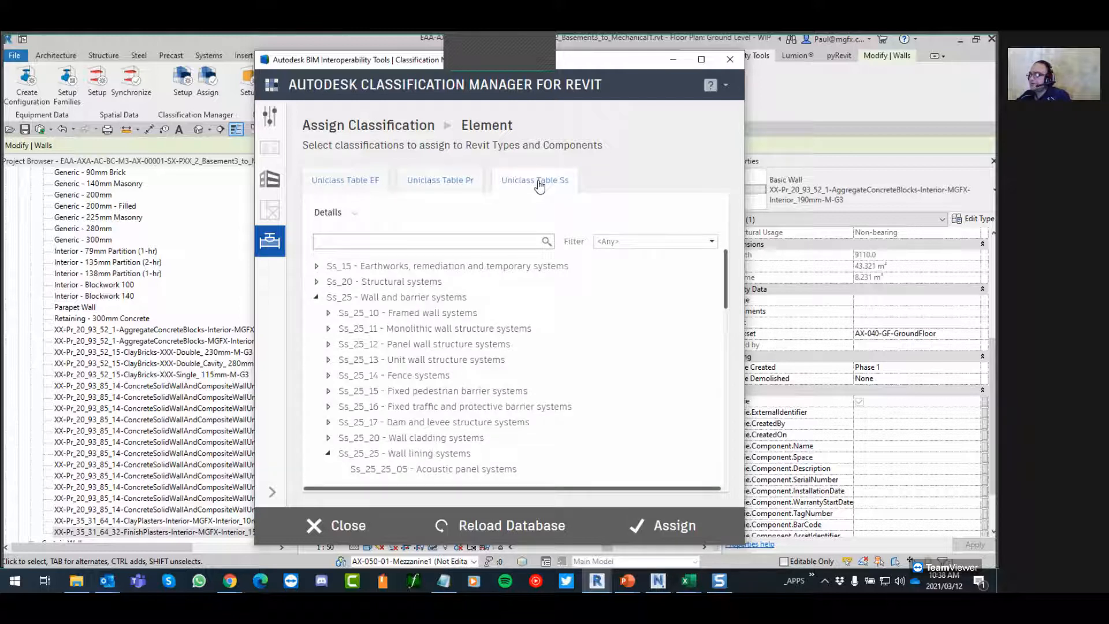
pyautogui.click(729, 59)
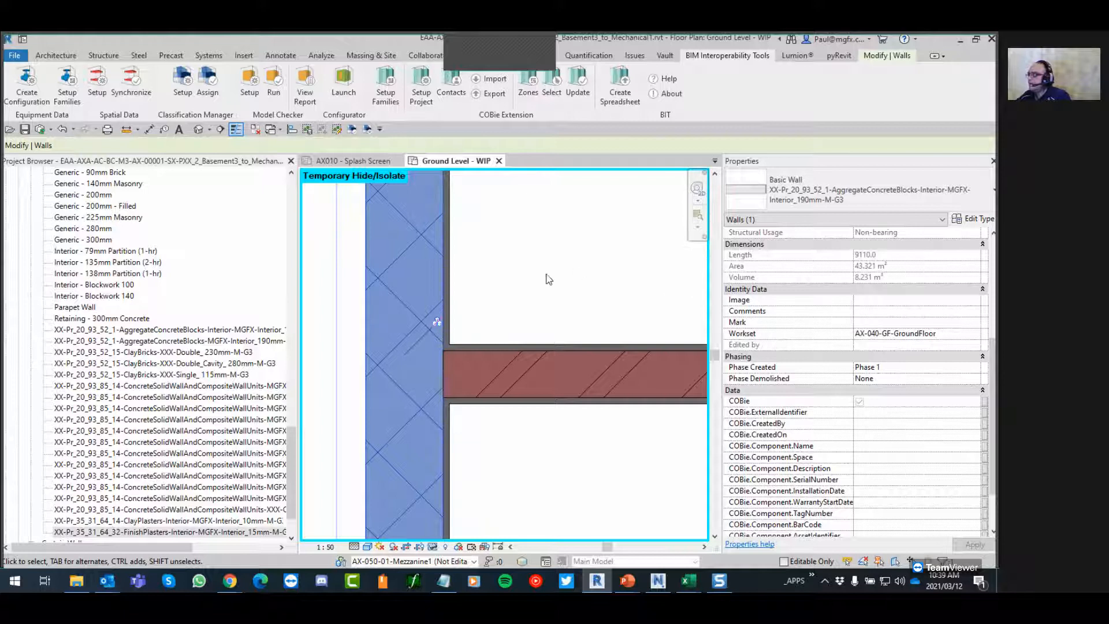
# Reopen the block wall's type properties to check its Uniclass Ss, EF and Pr classification values, then close them and deselect the wall
pyautogui.press('Escape')
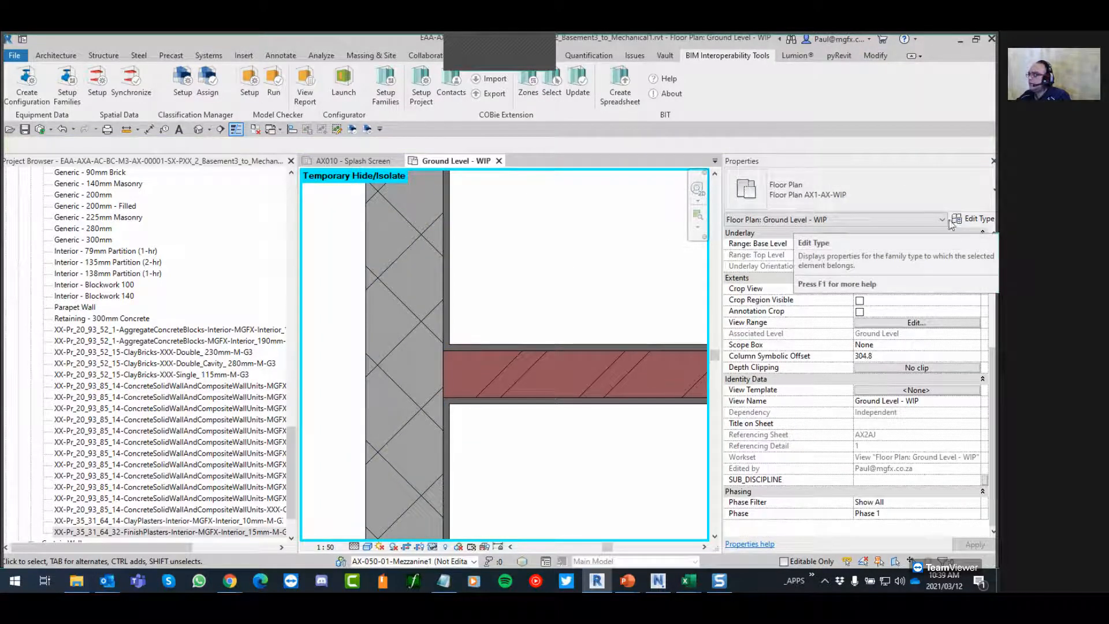
pyautogui.click(442, 254)
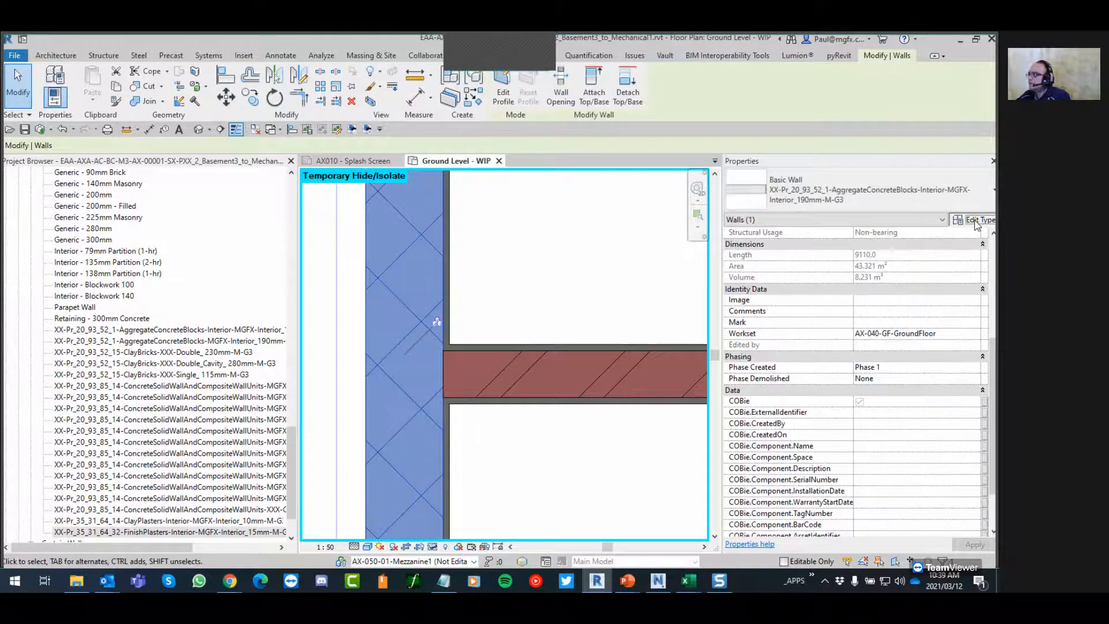
pyautogui.click(975, 220)
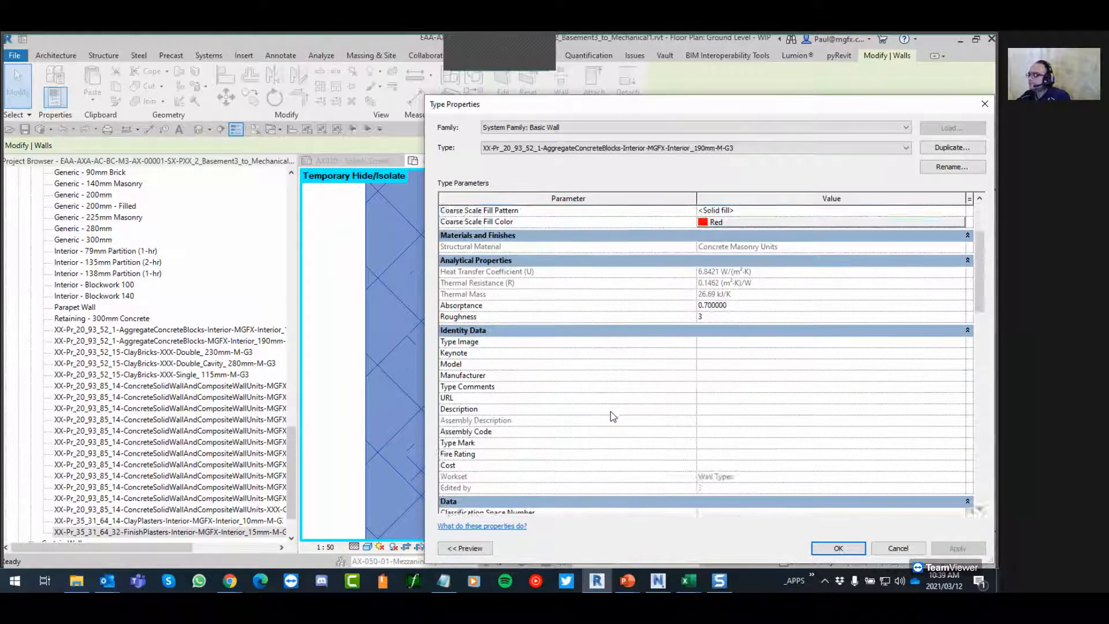
pyautogui.scroll(-6, 612, 415)
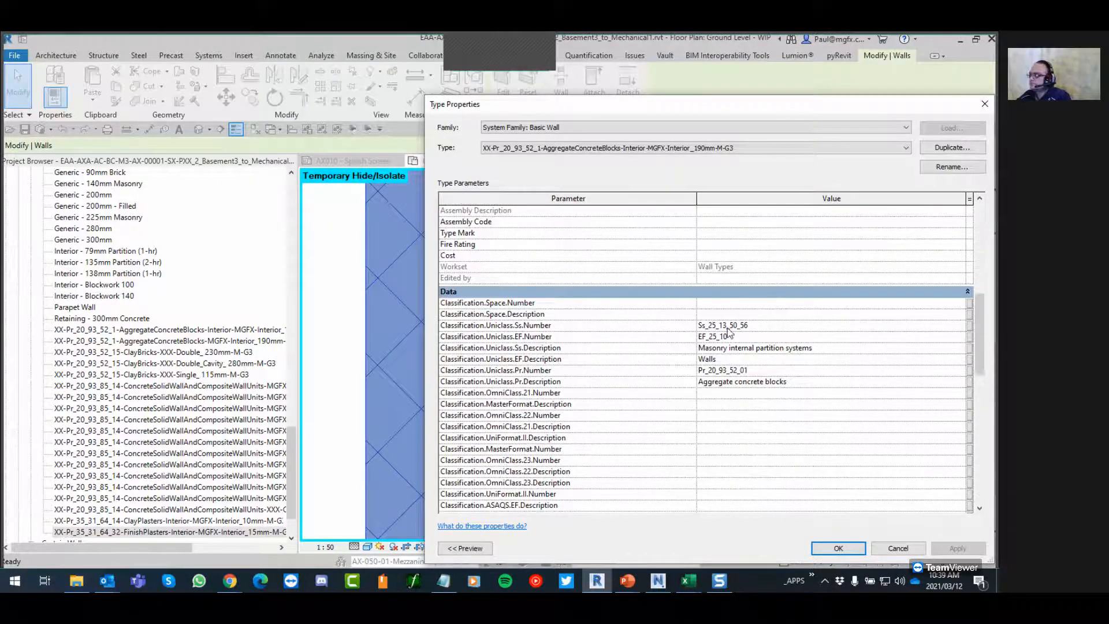
pyautogui.click(984, 104)
pyautogui.click(504, 435)
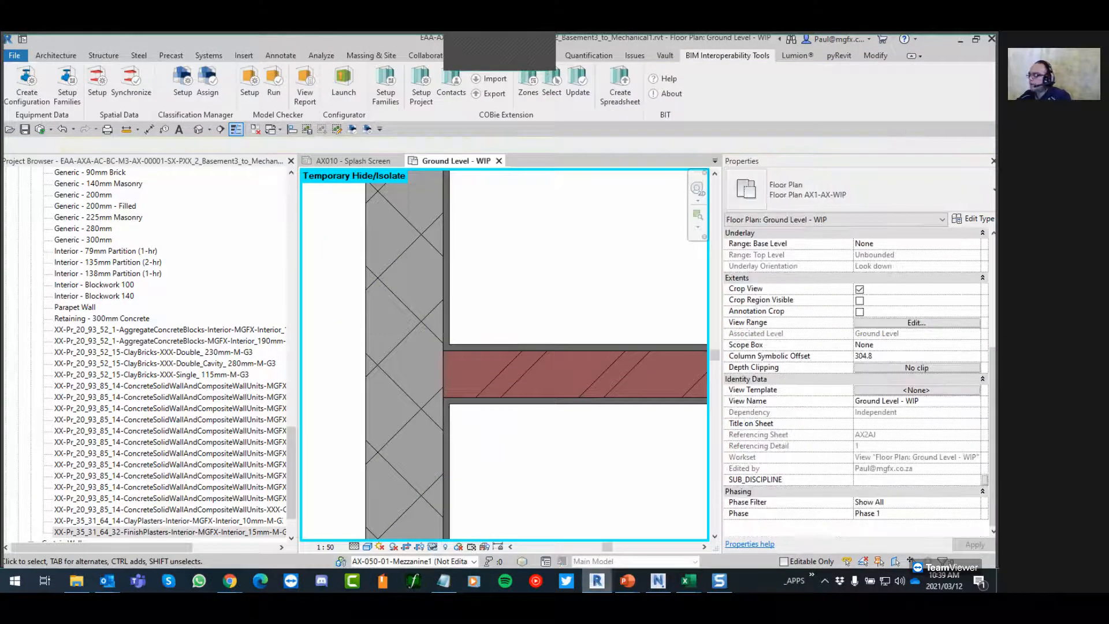
# Switch to Navisworks Manage and hide everything except Ground Level TOS and Ground Level, then clear the selection
pyautogui.click(658, 581)
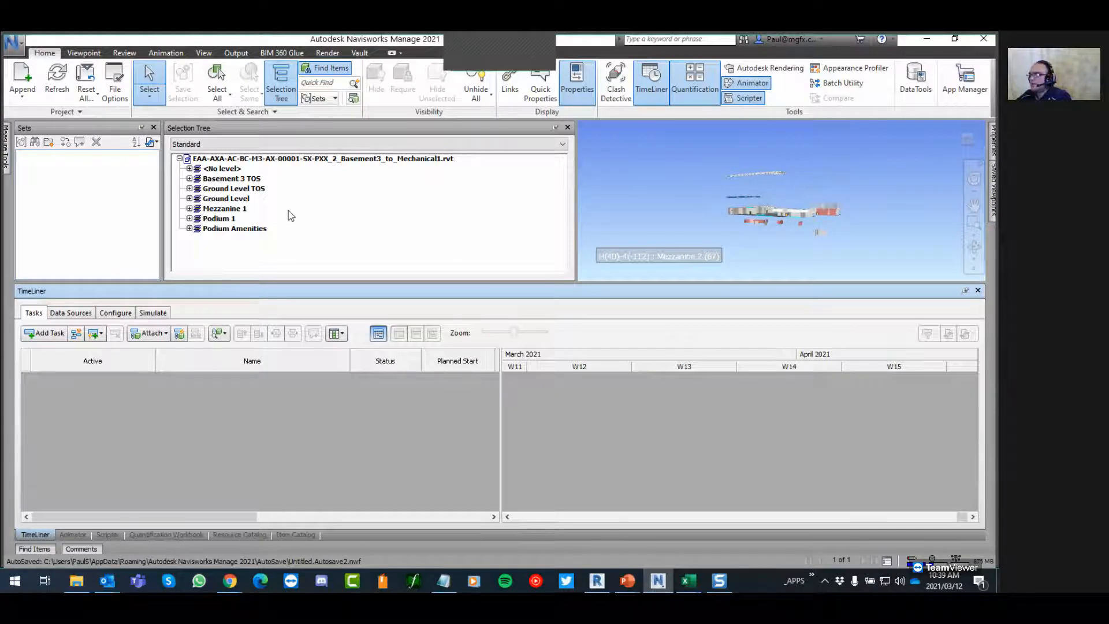
pyautogui.click(229, 190)
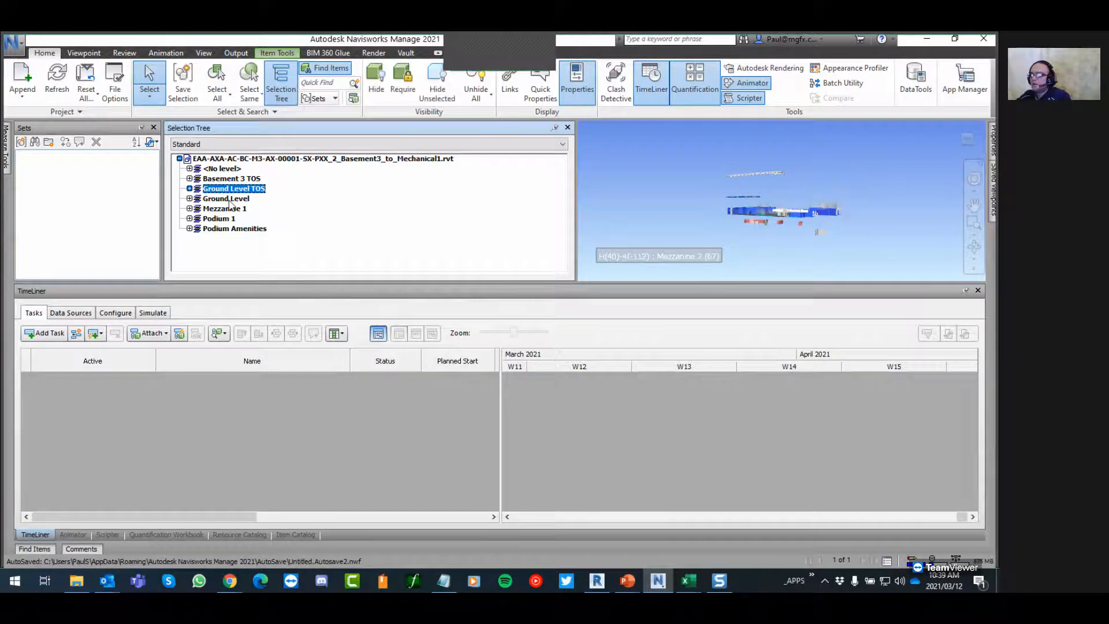
pyautogui.keyDown('ctrl'); pyautogui.click(230, 199); pyautogui.keyUp('ctrl')
pyautogui.rightClick(231, 199)
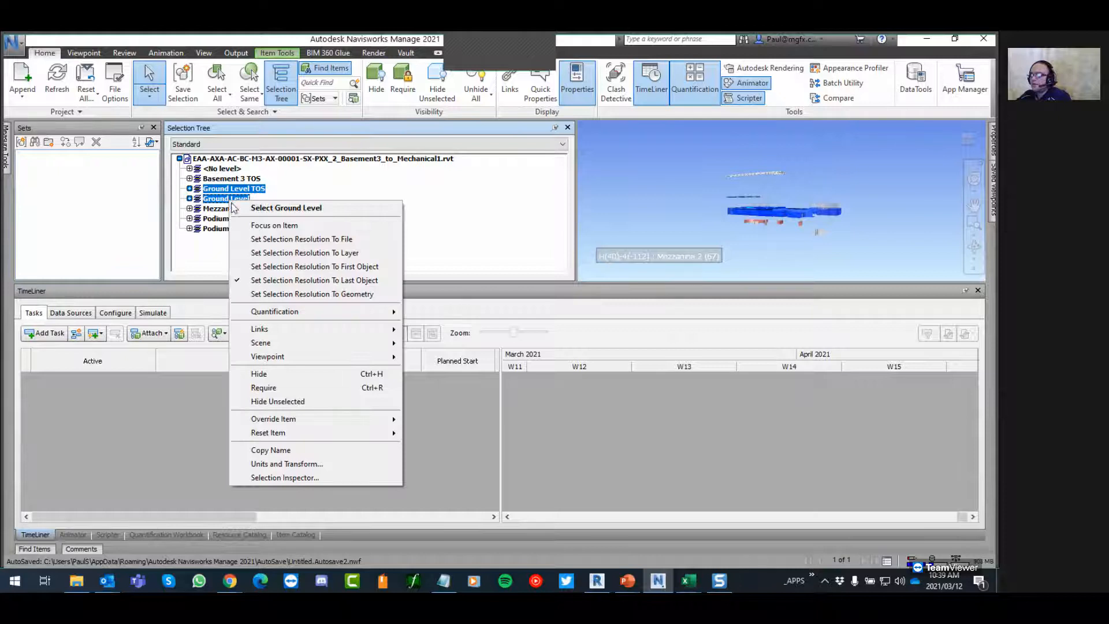
pyautogui.click(280, 401)
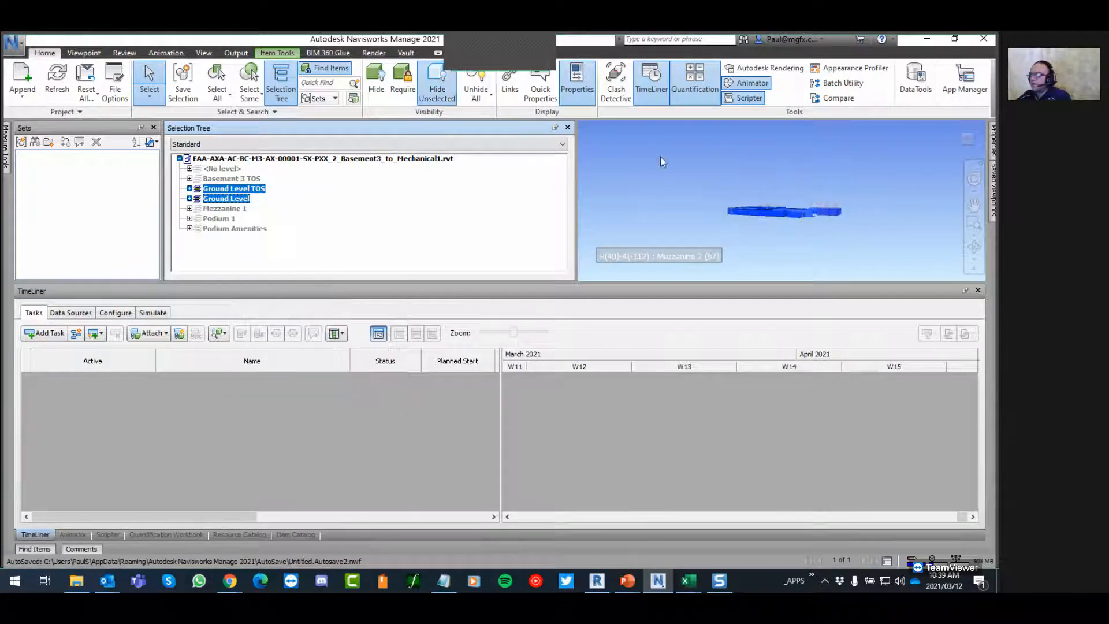
pyautogui.click(722, 203)
# Select the grey interior wall with the orange door in the 3D model
pyautogui.scroll(5, 781, 217)
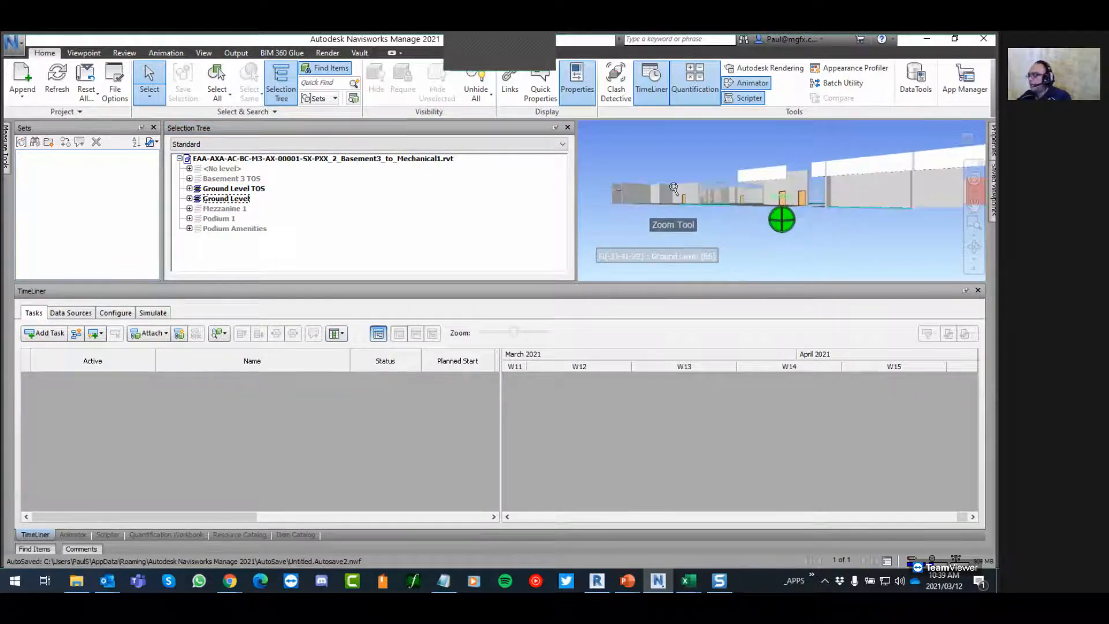
pyautogui.click(654, 194)
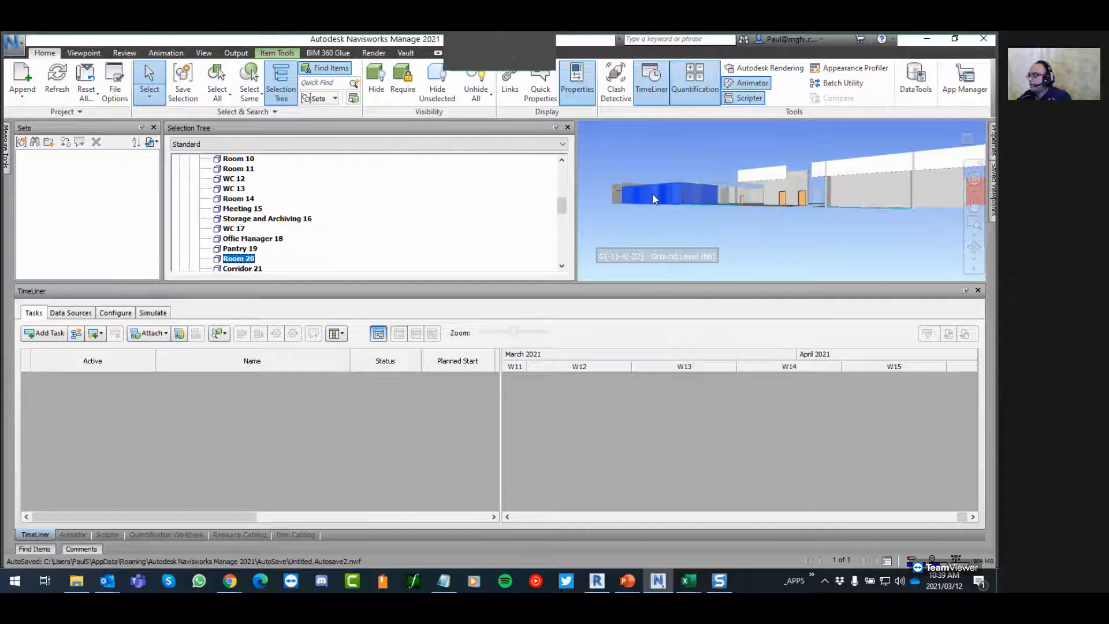
pyautogui.press('Escape')
pyautogui.keyDown('shift'); pyautogui.moveTo(681, 190); pyautogui.dragTo(671, 167, button='middle'); pyautogui.keyUp('shift')
pyautogui.scroll(5, 670, 153)
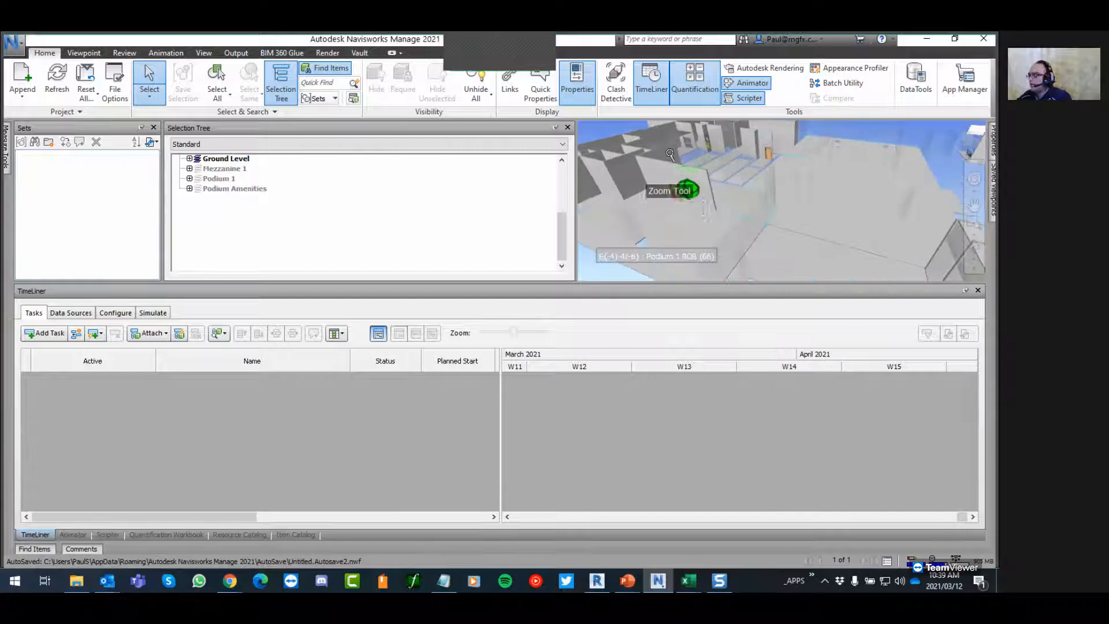
pyautogui.click(661, 160)
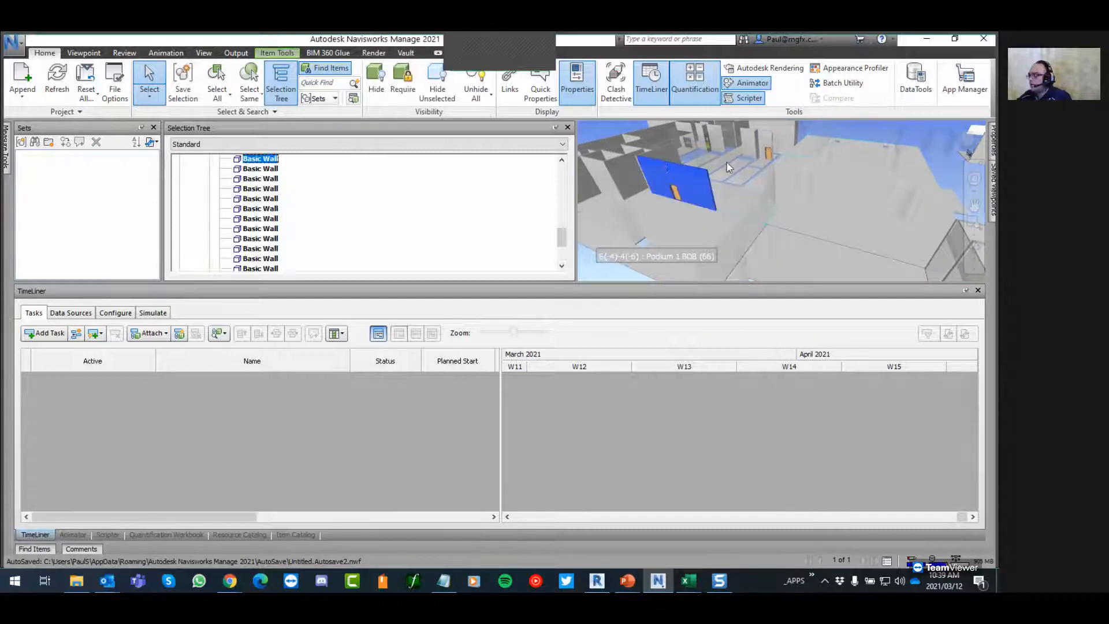
# Review the selected wall's Material, Revit Material, Autodesk Material, Element ID and Room 20 properties
pyautogui.moveTo(992, 141)
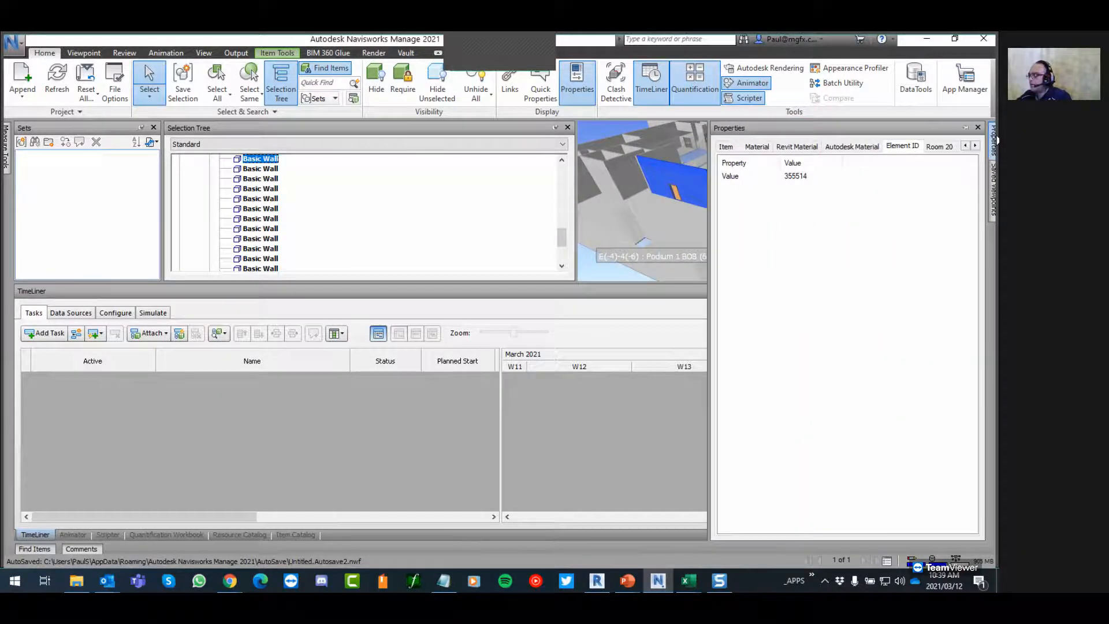
pyautogui.click(757, 147)
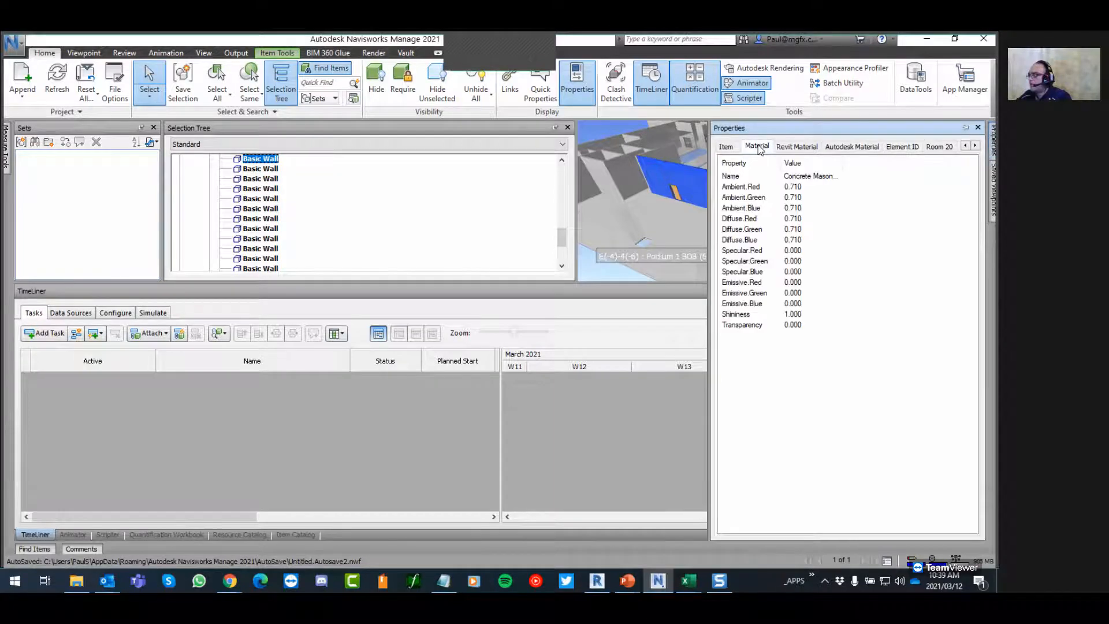
pyautogui.click(800, 149)
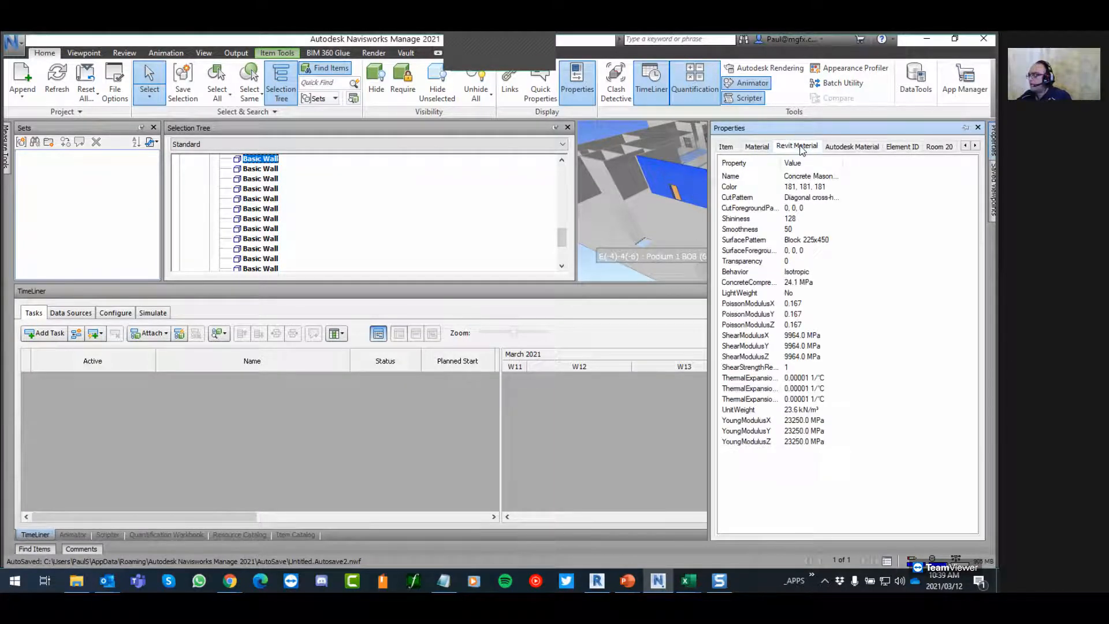
pyautogui.click(843, 148)
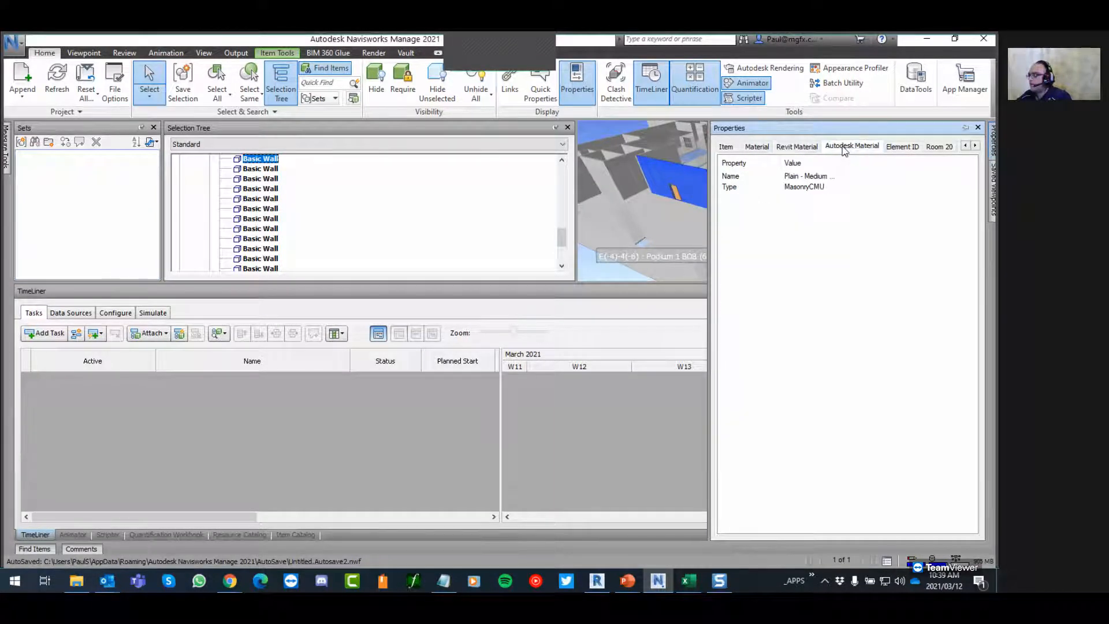
pyautogui.click(914, 149)
pyautogui.click(937, 149)
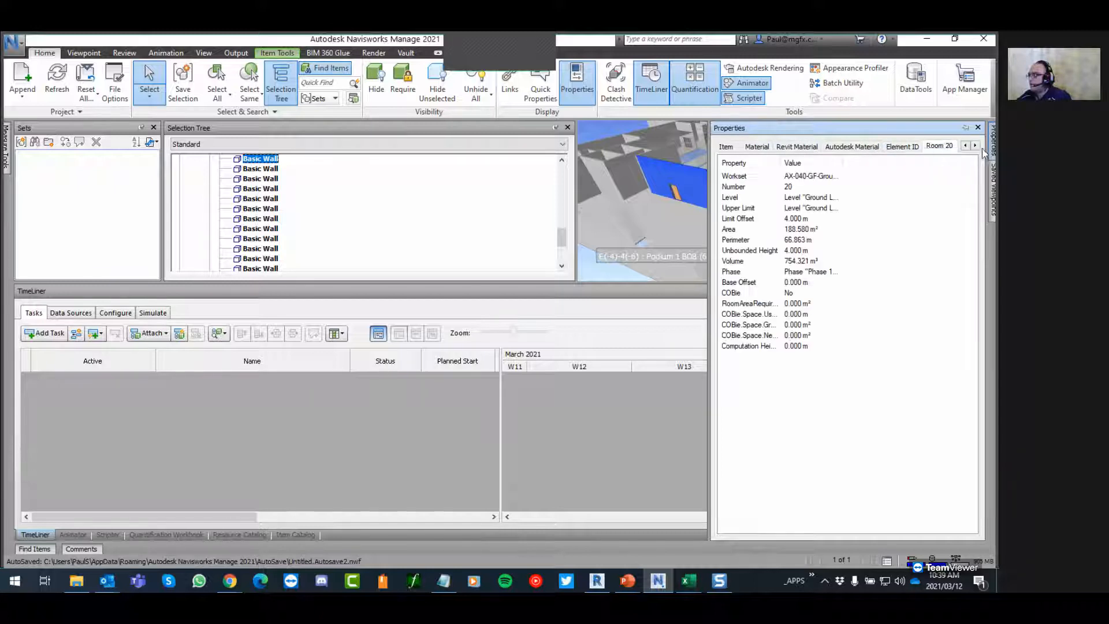
# Review the wall's Lift Lobby 22, Element and Phase Created properties
pyautogui.click(976, 146)
pyautogui.click(975, 146)
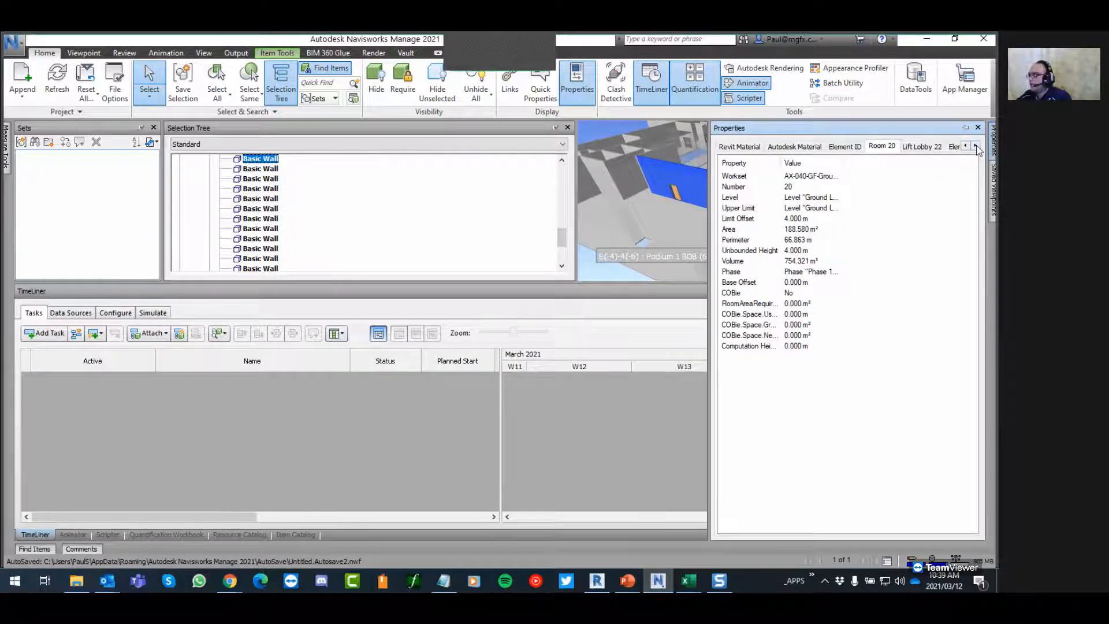
pyautogui.click(975, 147)
pyautogui.click(975, 146)
pyautogui.click(975, 146)
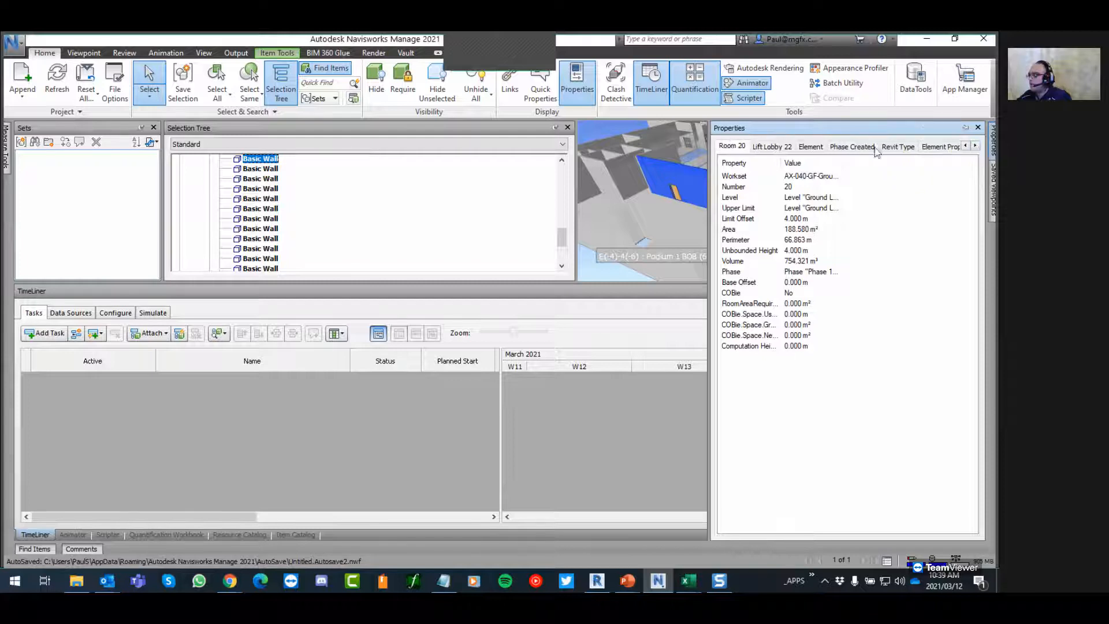
pyautogui.click(770, 148)
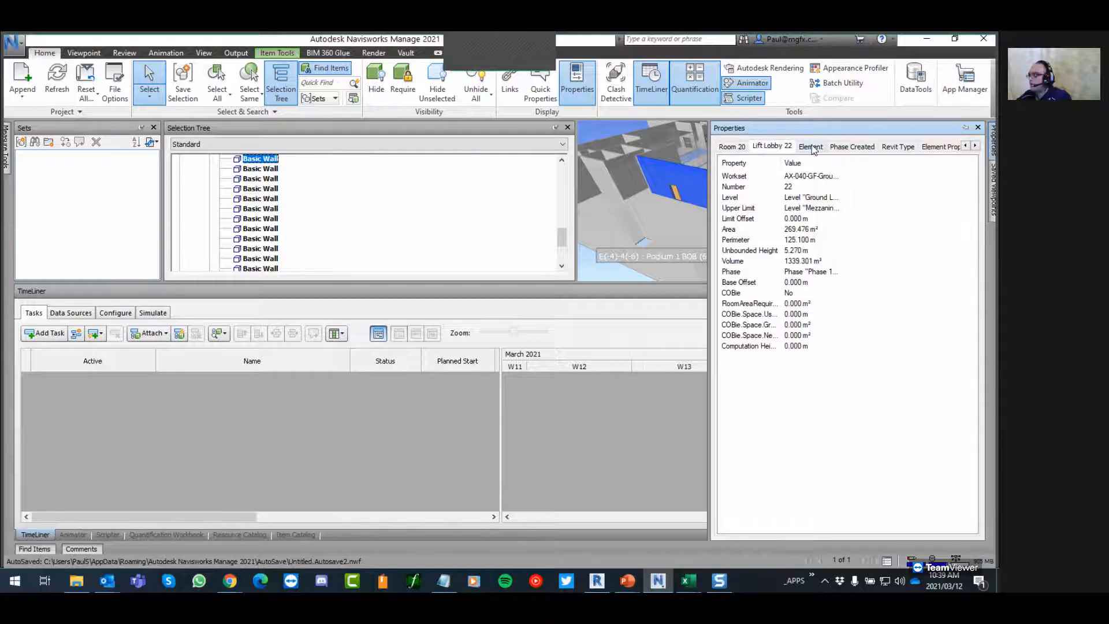
pyautogui.click(812, 147)
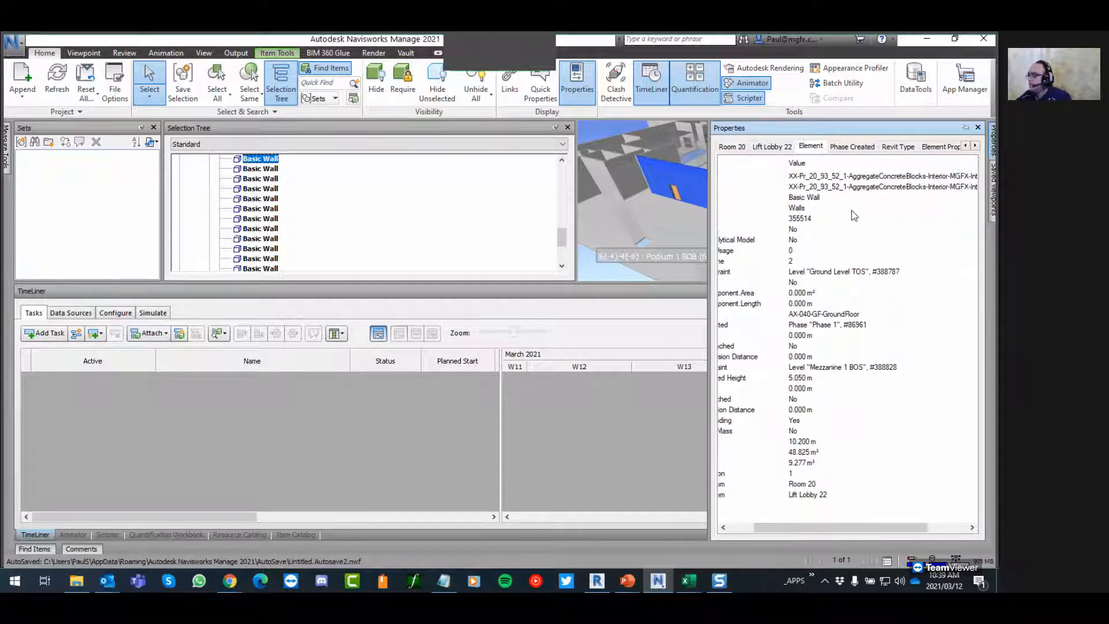
pyautogui.click(844, 148)
# Widen the property names in the wall's Revit Type data to read the Uniclass and COBie entries in full, then deselect the wall
pyautogui.click(896, 148)
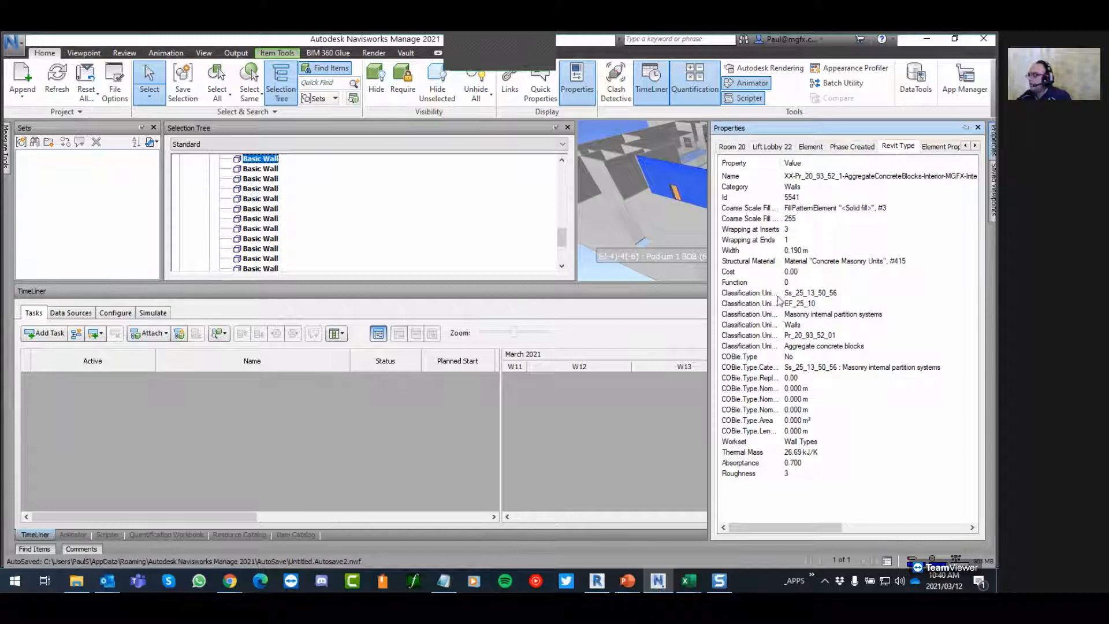
pyautogui.moveTo(780, 163); pyautogui.dragTo(855, 162)
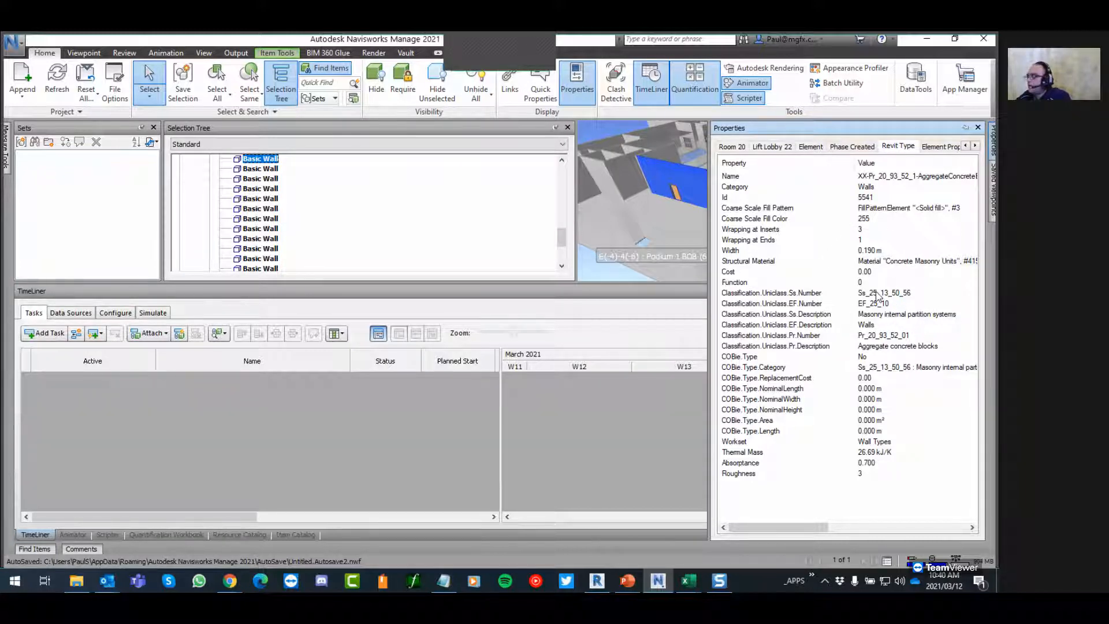
pyautogui.press('Escape')
# Look over the system groups under 010 Basement 3 in the Quantification Workbook and collapse them again
pyautogui.click(148, 537)
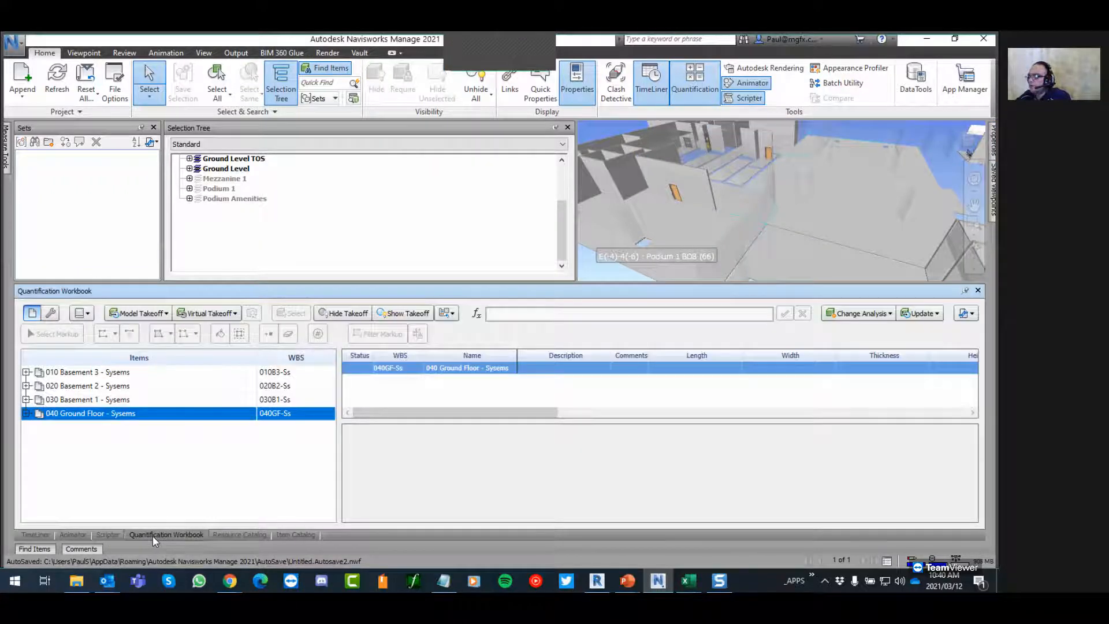
pyautogui.click(26, 373)
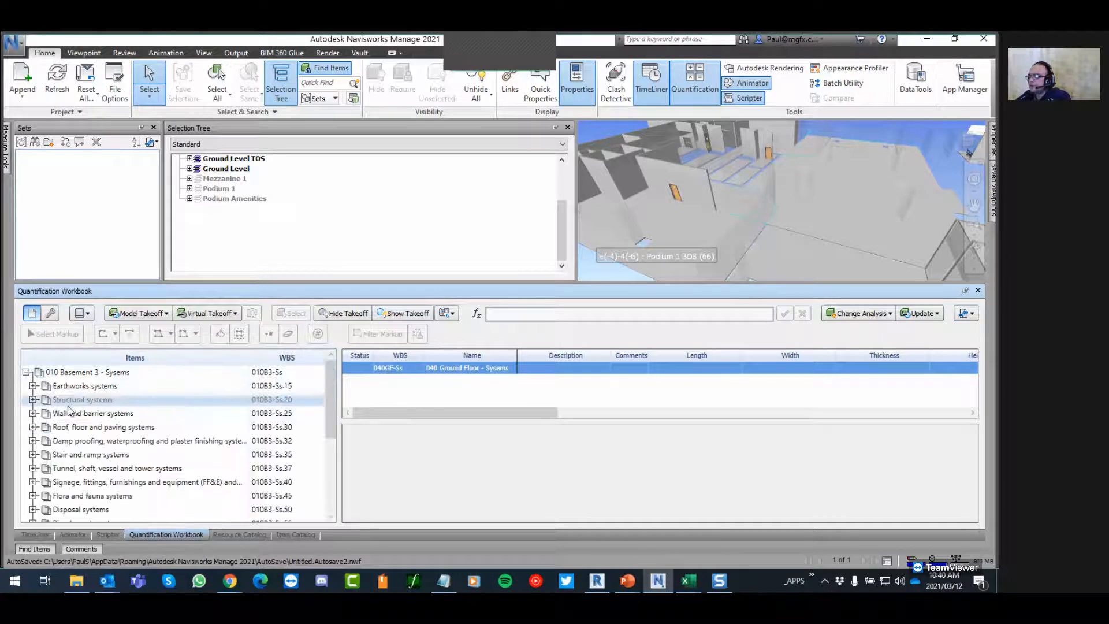
pyautogui.click(26, 373)
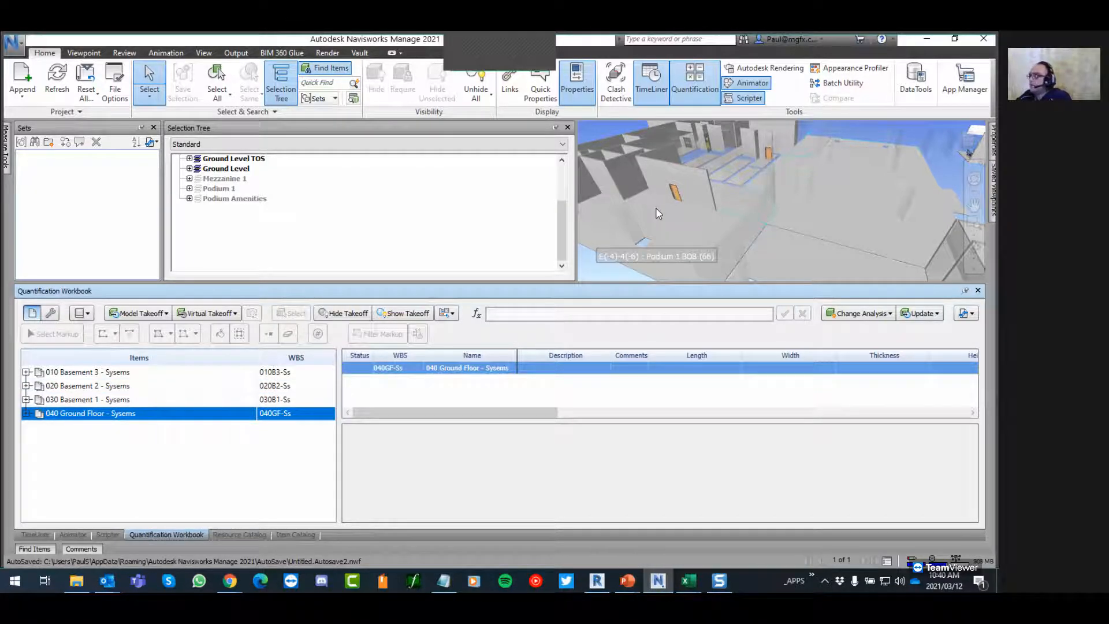
# Find the door wall's type in the selection tree and select all XX-Pr_20_93_52_1-AggregateConcreteBlocks-Interior-MGFX-Interior_190mm-M-G3 walls under Ground Level TOS
pyautogui.scroll(-3, 719, 208)
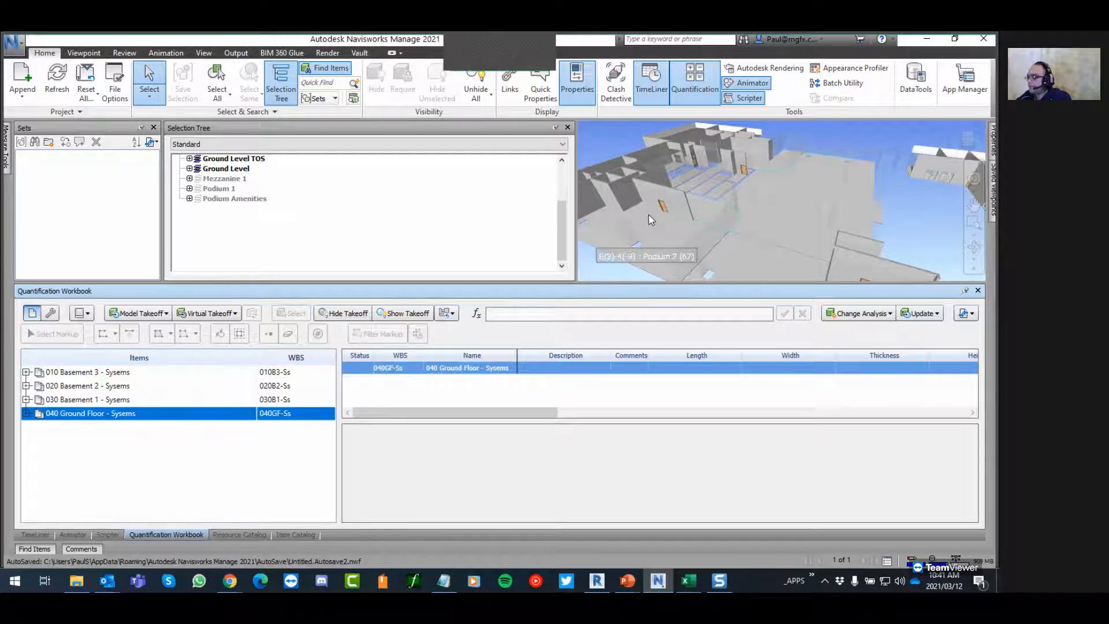
pyautogui.scroll(3, 635, 185)
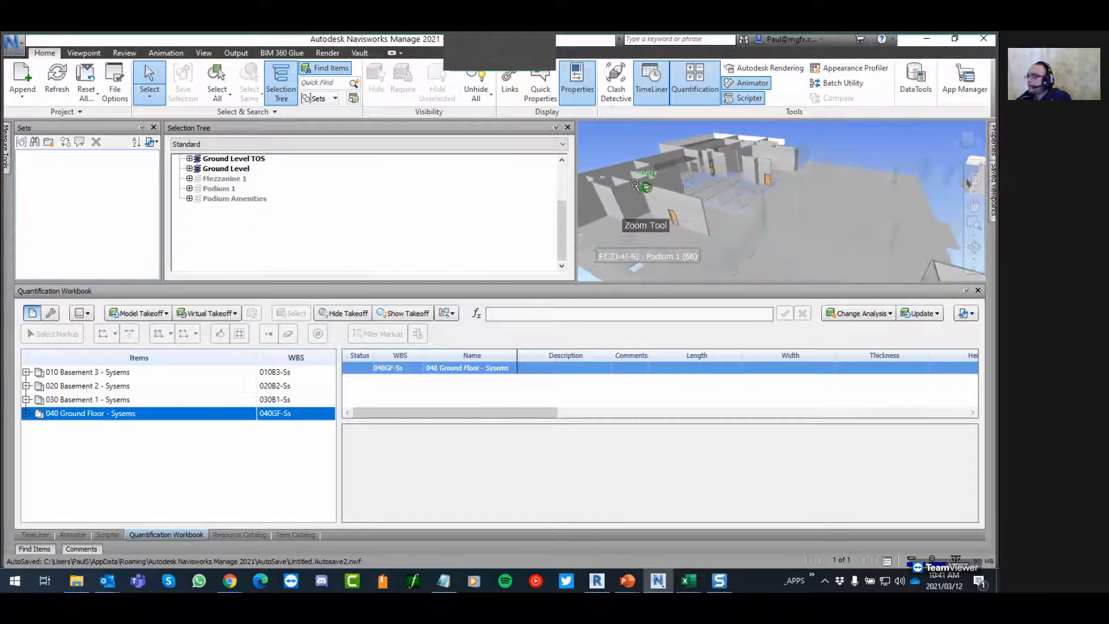
pyautogui.scroll(3, 635, 184)
pyautogui.click(692, 196)
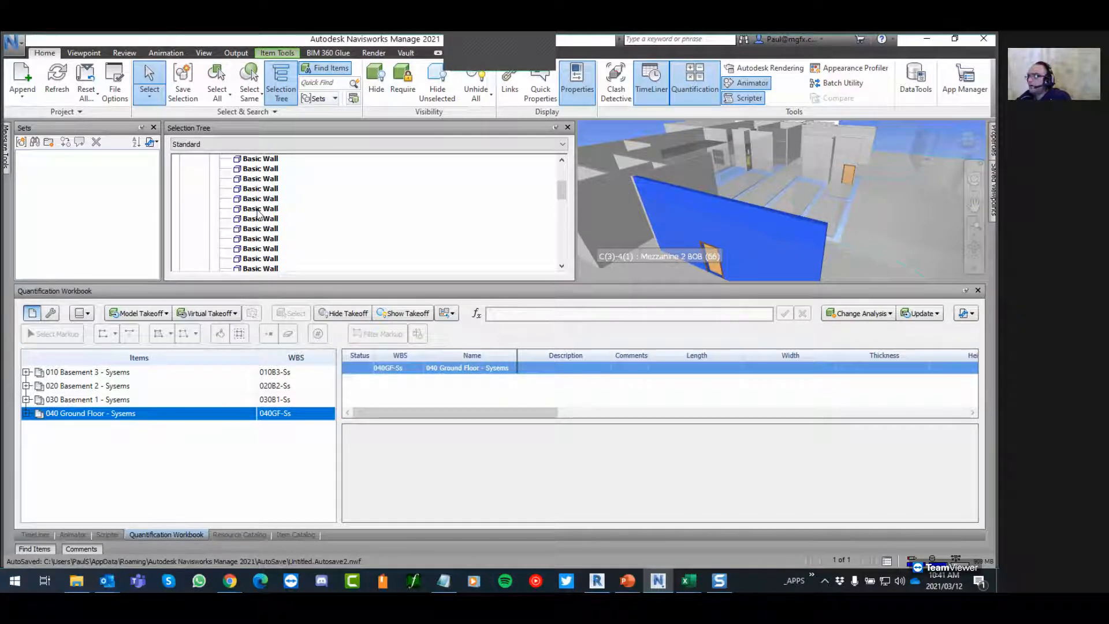
pyautogui.scroll(5, 316, 227)
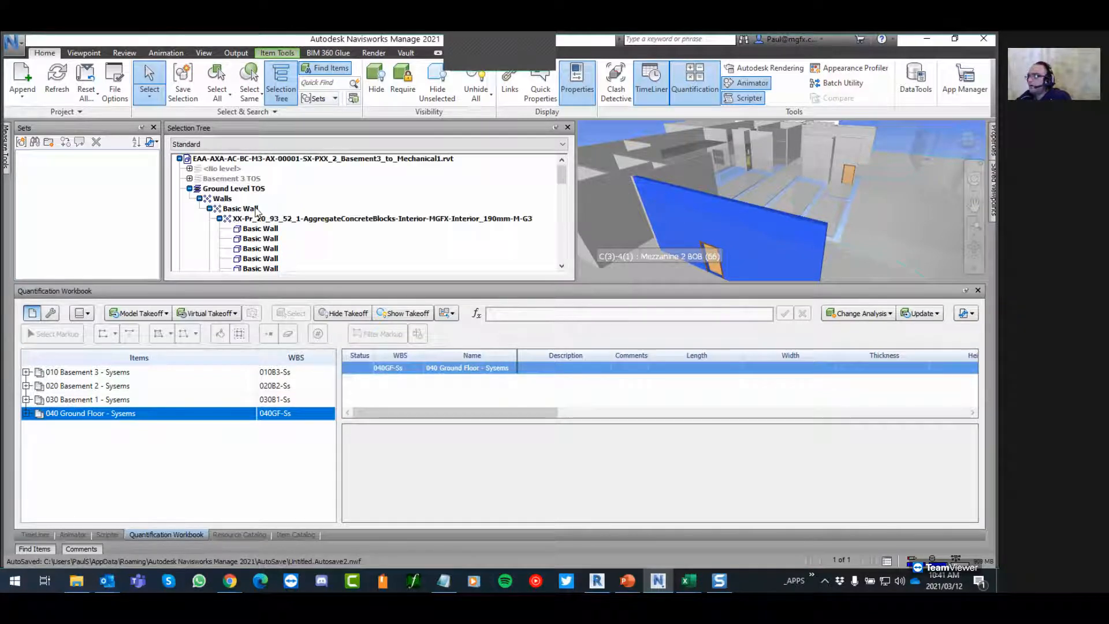
pyautogui.click(335, 219)
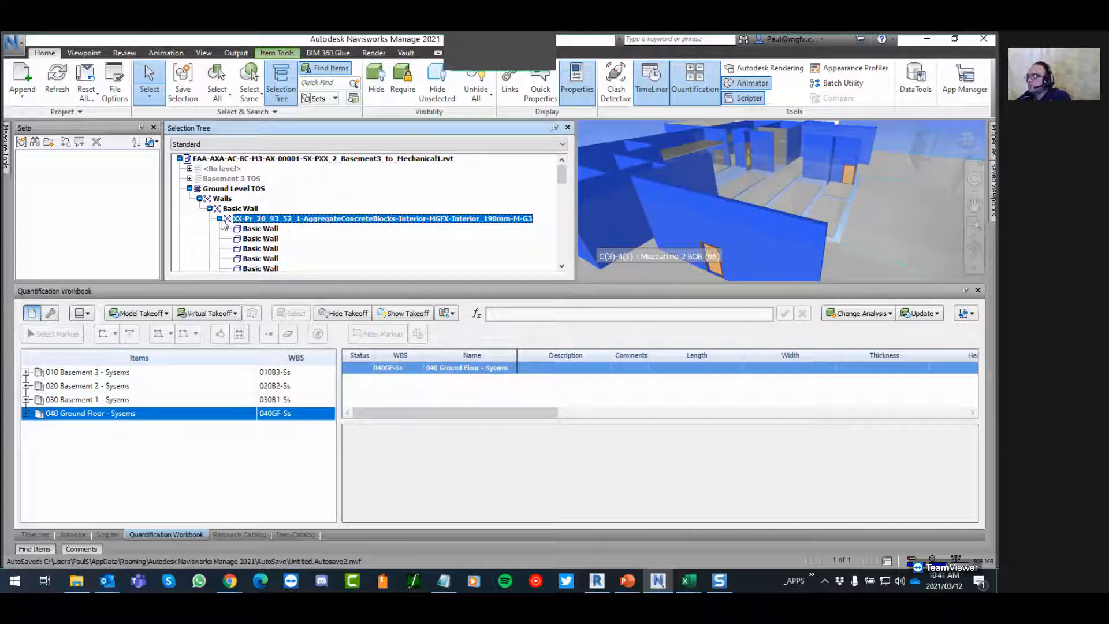
# Select the first Basic Wall of the 190mm block type and screen-capture the Uniclass Ss and EF number rows of its Revit Type properties
pyautogui.click(261, 229)
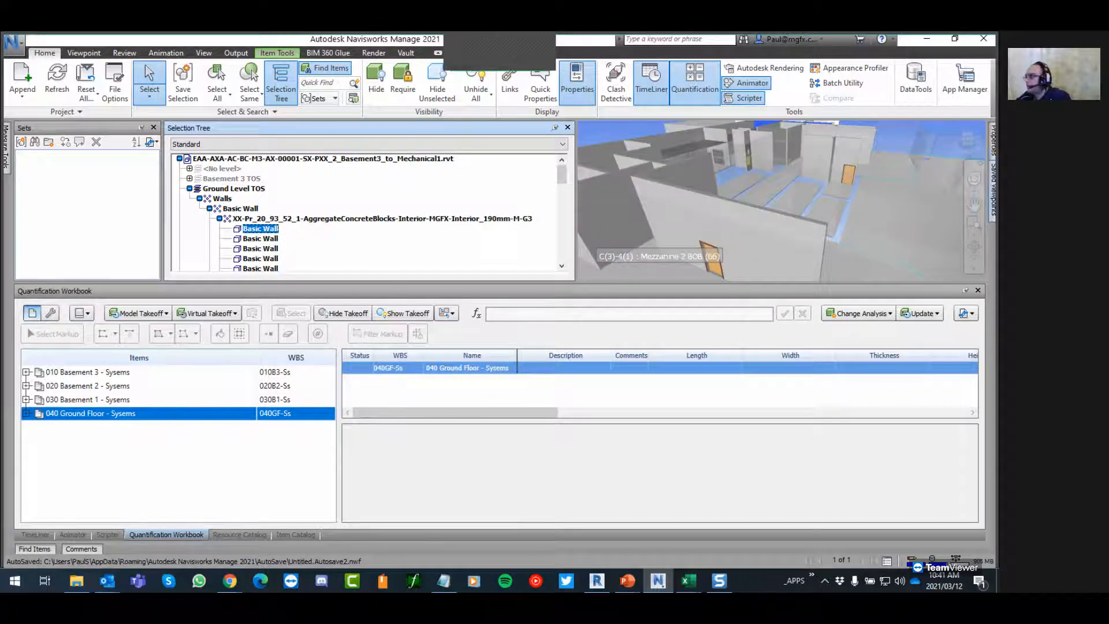
pyautogui.moveTo(995, 144)
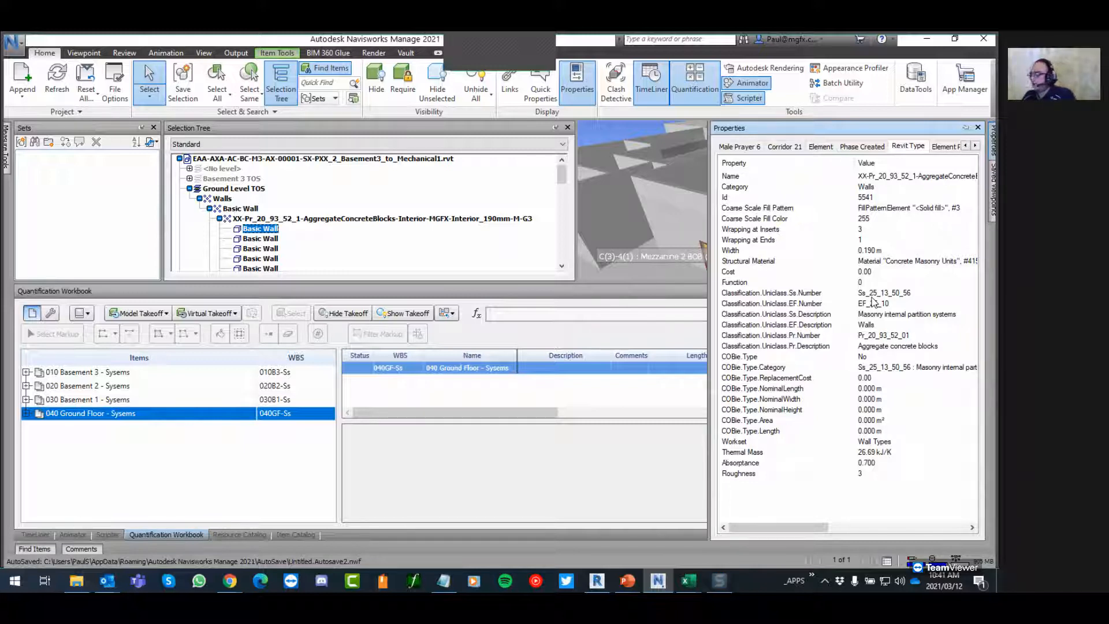
pyautogui.press('Print')
pyautogui.moveTo(826, 274); pyautogui.dragTo(930, 304)
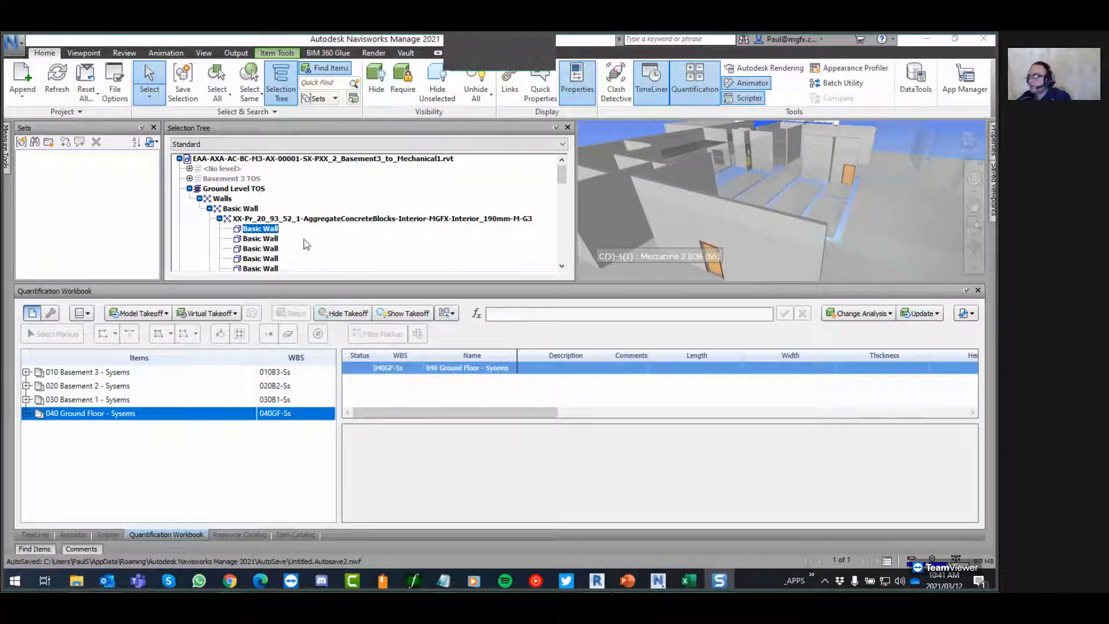
# Select all 190mm block walls in the selection tree and choose Masonry internal partition systems under 040 Ground Floor - Sysems, WBS 040GF-Ss.25.13.50.56
pyautogui.click(353, 220)
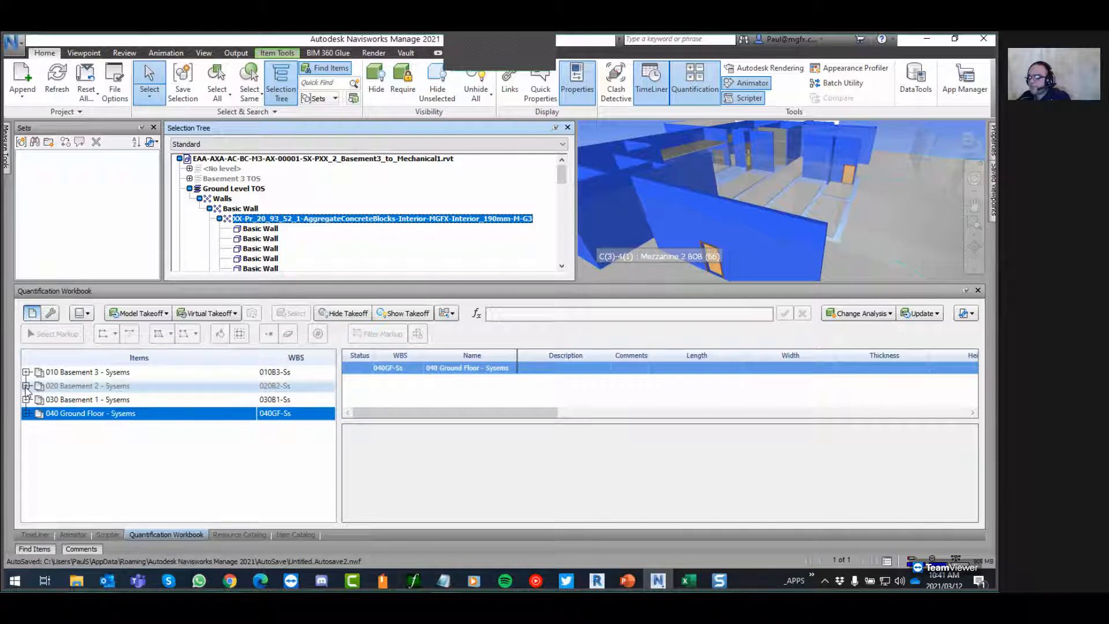
pyautogui.click(26, 414)
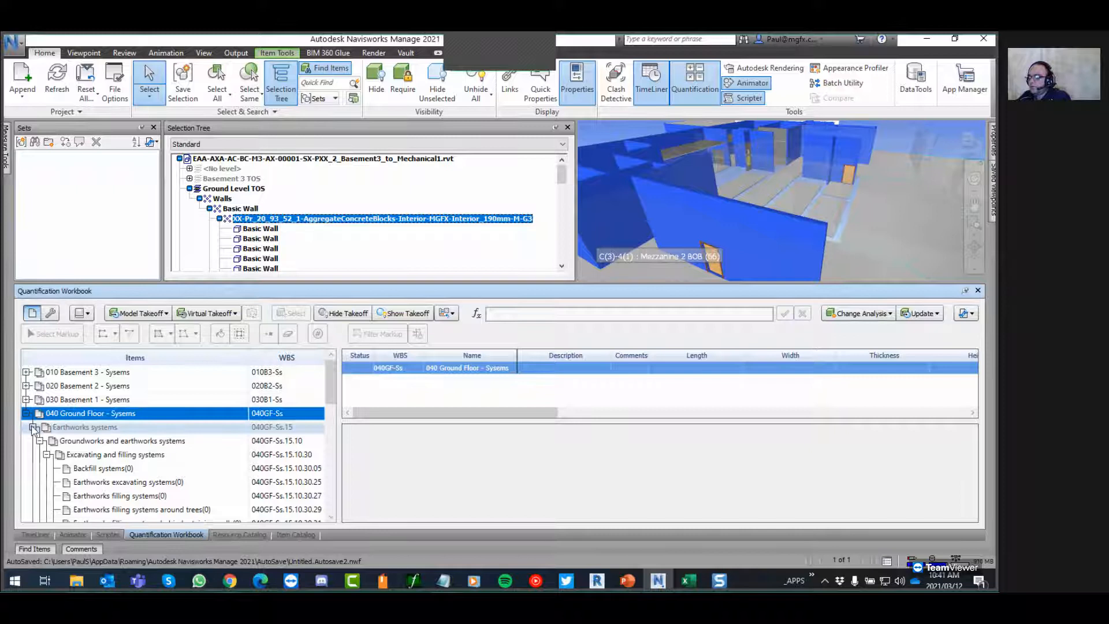
pyautogui.click(32, 427)
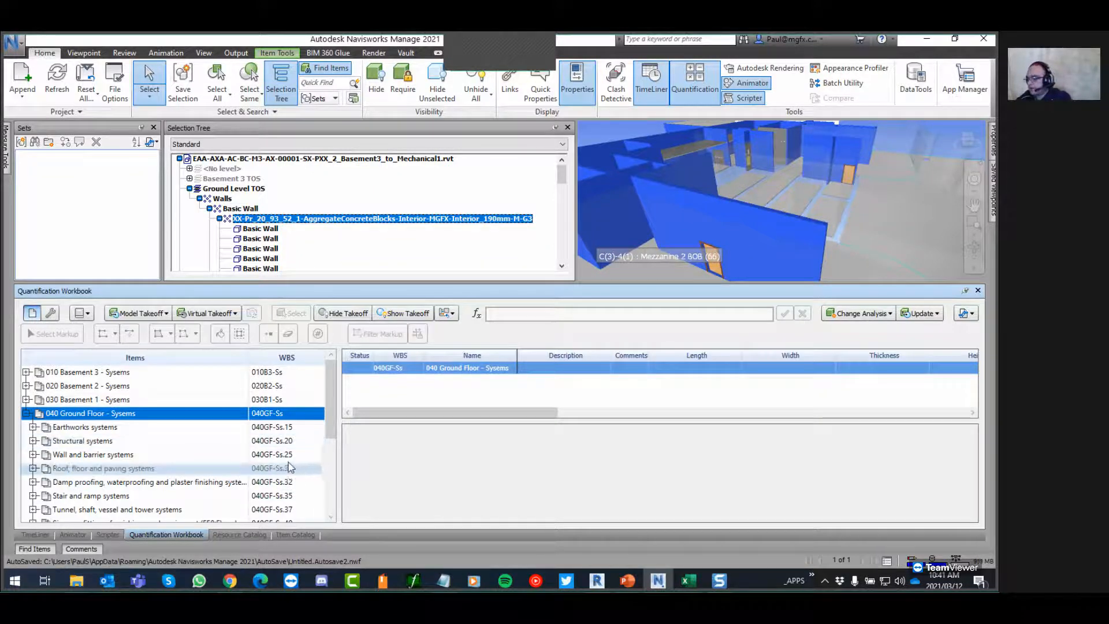
pyautogui.click(33, 455)
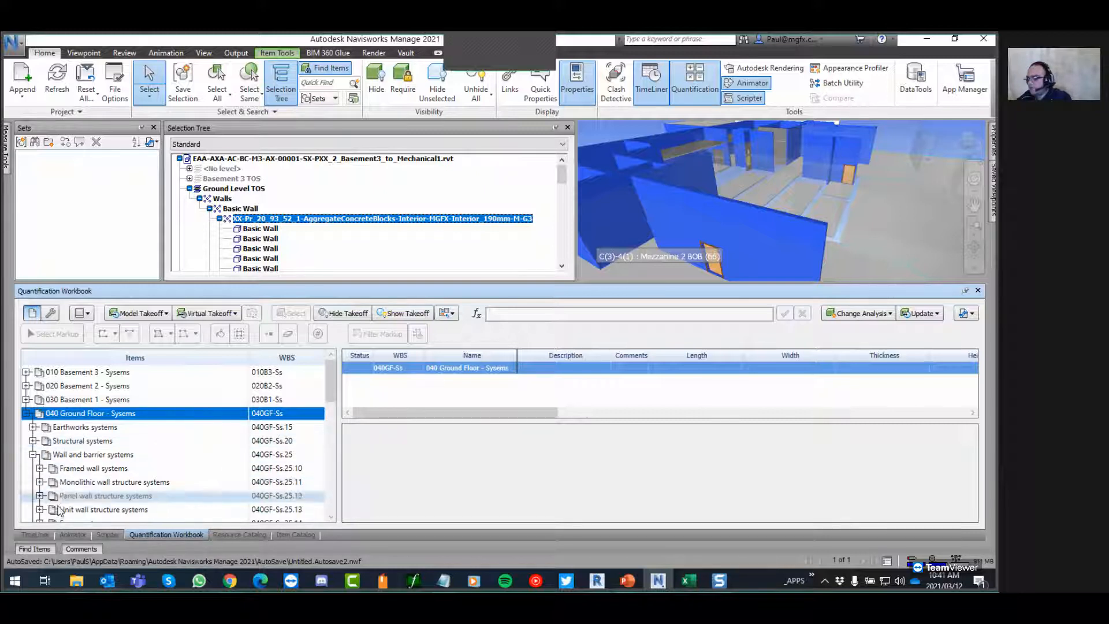
pyautogui.click(40, 510)
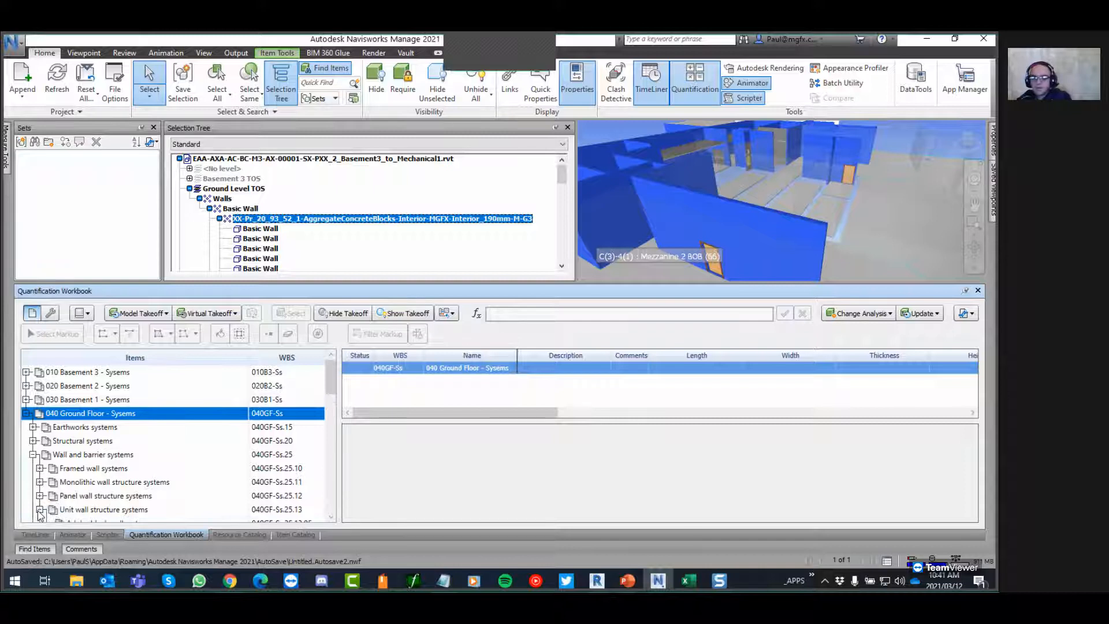
pyautogui.scroll(-4, 107, 469)
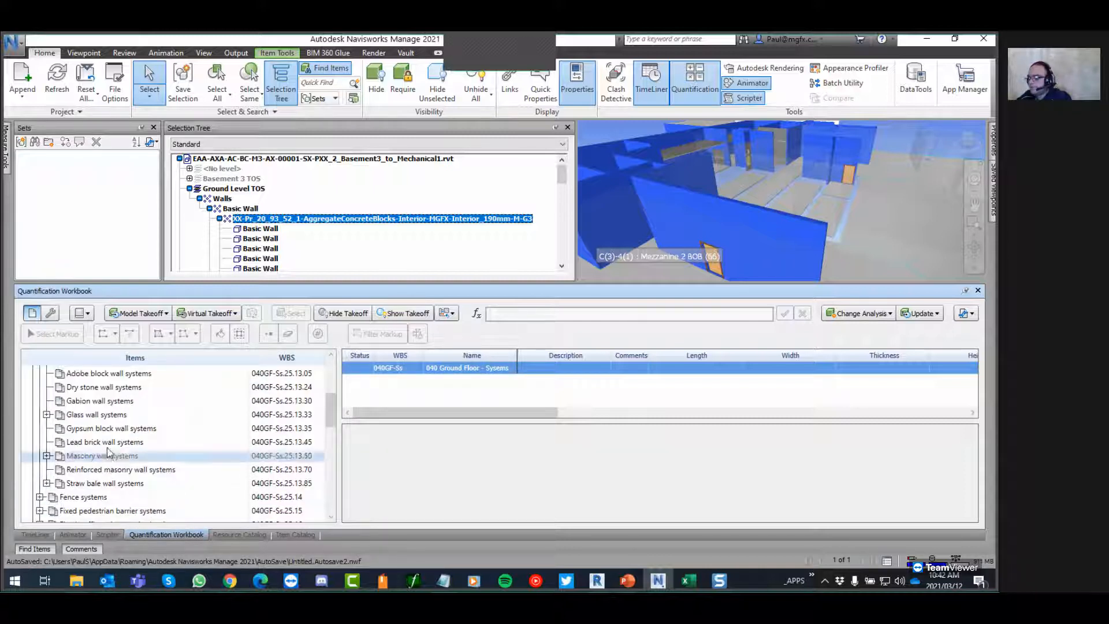
pyautogui.click(47, 455)
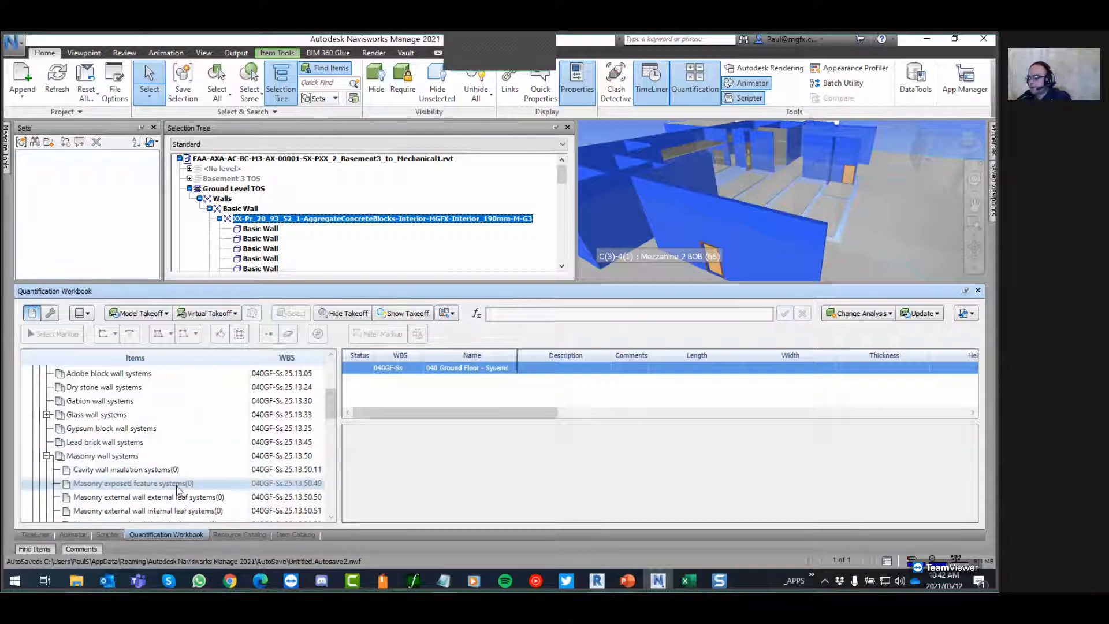
pyautogui.scroll(-2, 181, 507)
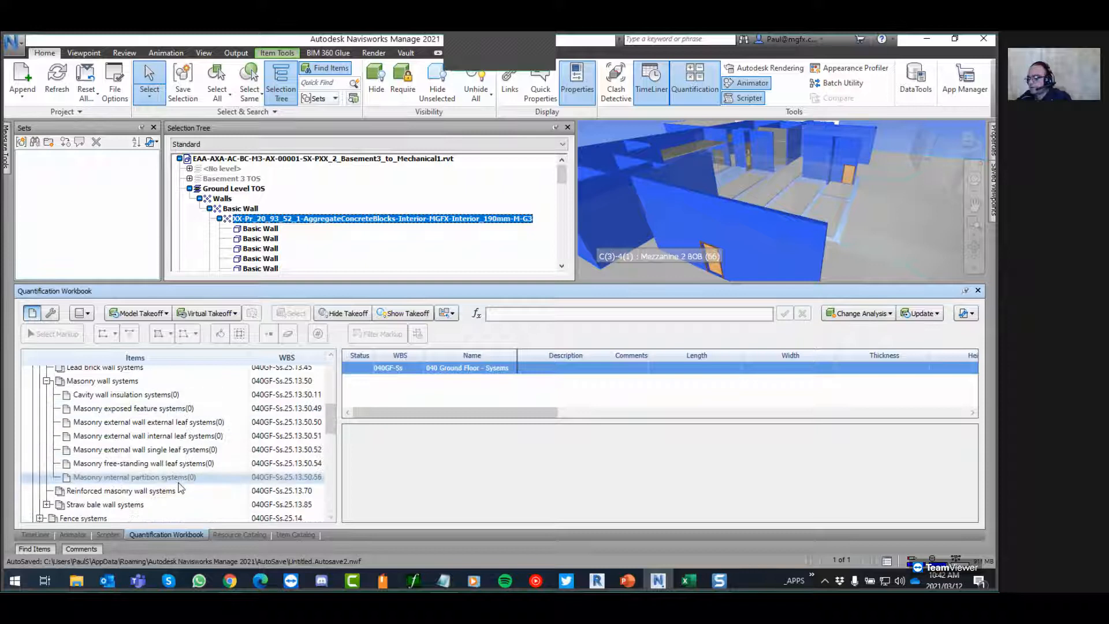
pyautogui.click(176, 479)
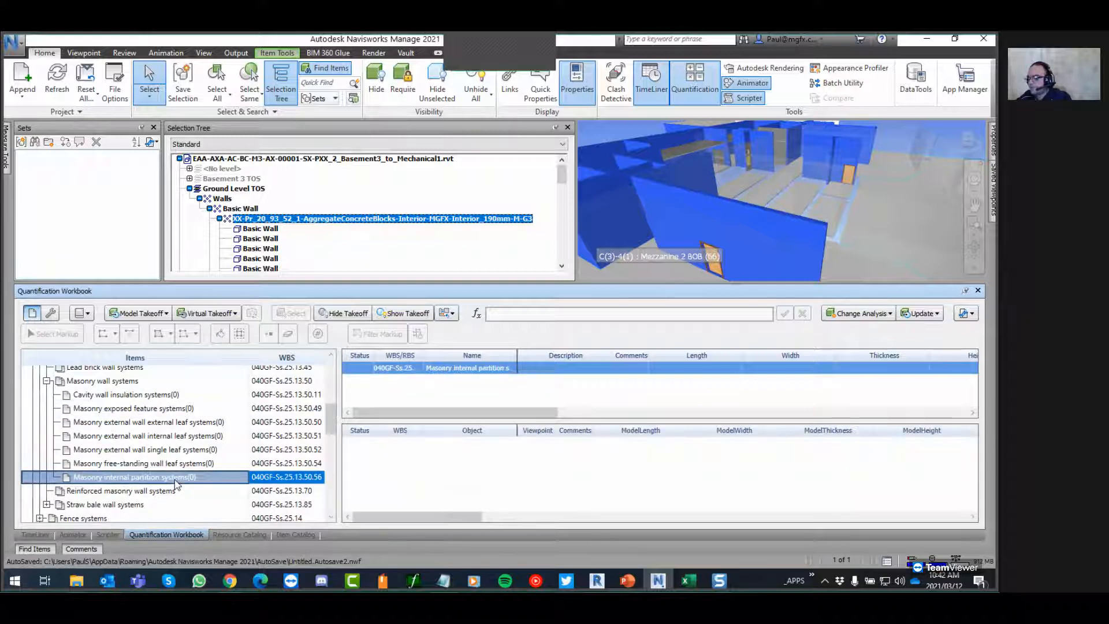
# Take off the selected 190mm aggregate concrete block walls to Masonry internal partition systems
pyautogui.rightClick(346, 220)
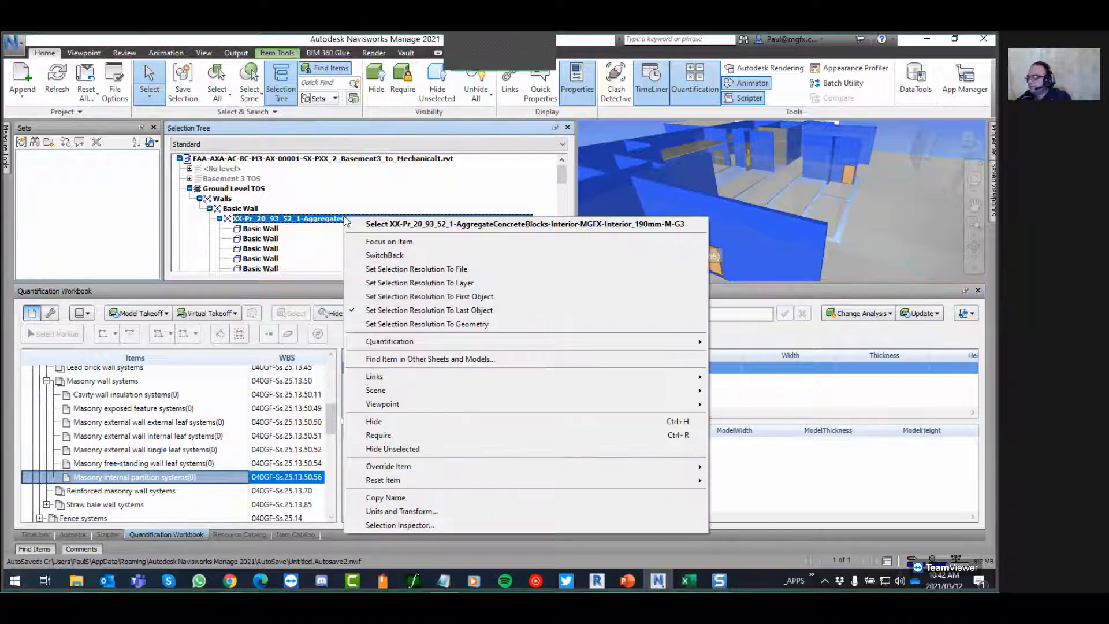
pyautogui.moveTo(698, 341)
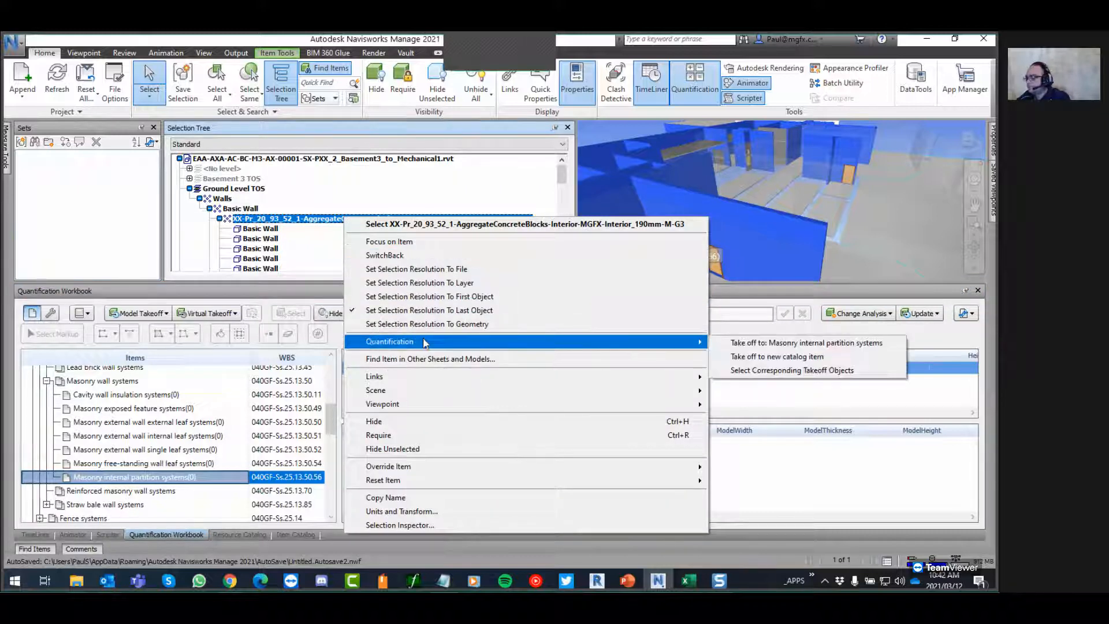
pyautogui.click(801, 345)
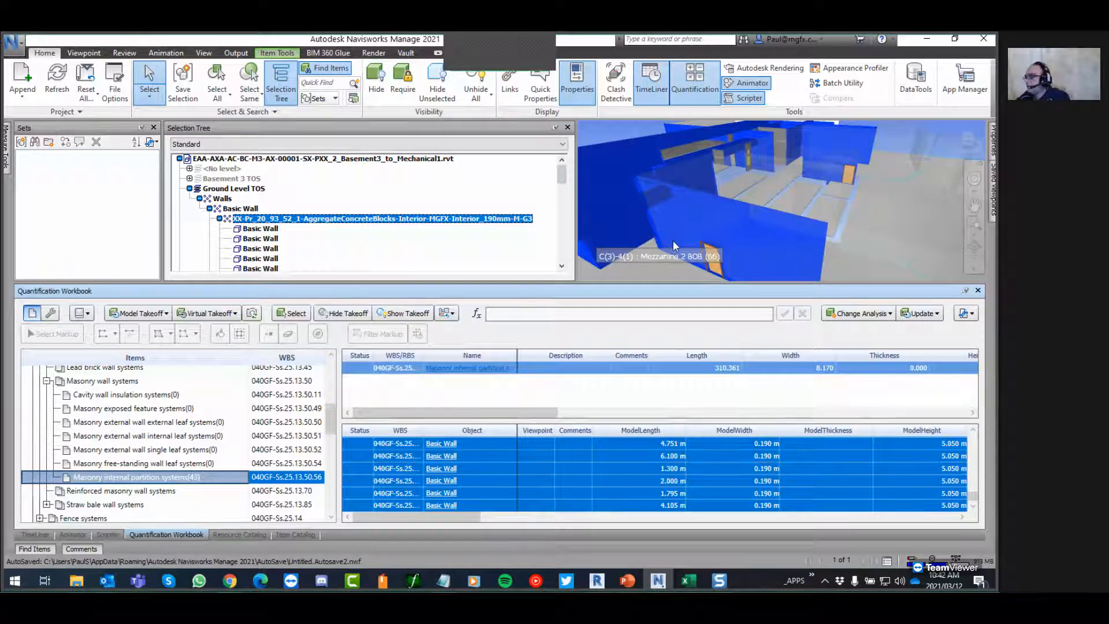
# Deselect the walls and inspect the taken-off block walls in the 3D model from several angles
pyautogui.press('Escape')
pyautogui.scroll(-1, 768, 249)
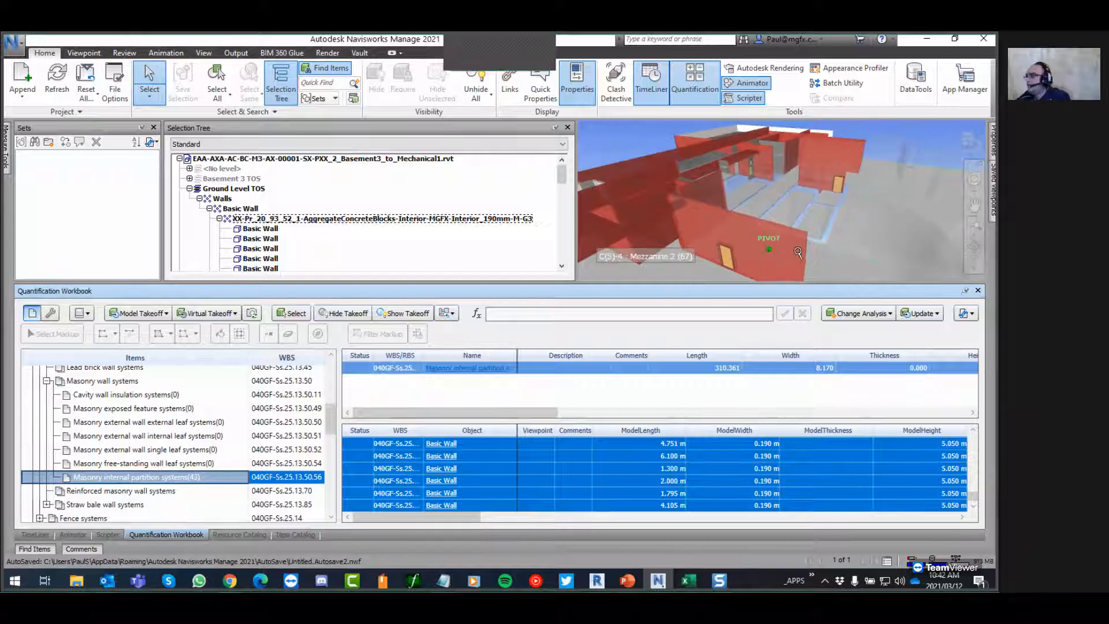
pyautogui.keyDown('shift'); pyautogui.moveTo(736, 241); pyautogui.dragTo(709, 242, button='middle'); pyautogui.keyUp('shift')
pyautogui.moveTo(643, 234); pyautogui.dragTo(763, 228, button='middle')
pyautogui.scroll(3, 617, 194)
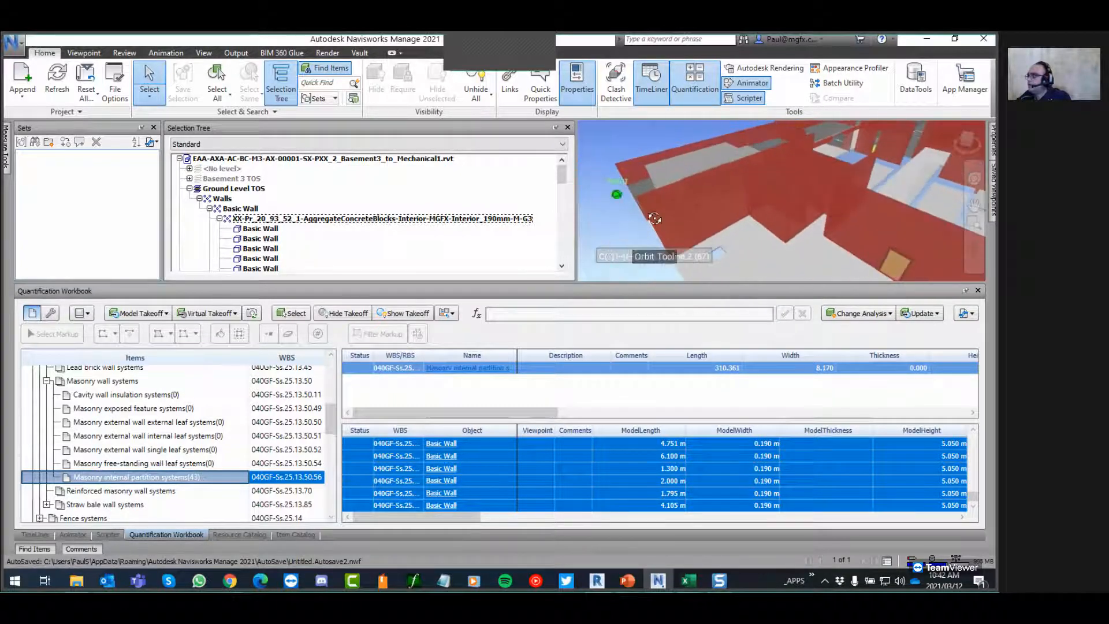
pyautogui.scroll(-4, 617, 194)
pyautogui.moveTo(625, 230); pyautogui.dragTo(751, 190, button='middle')
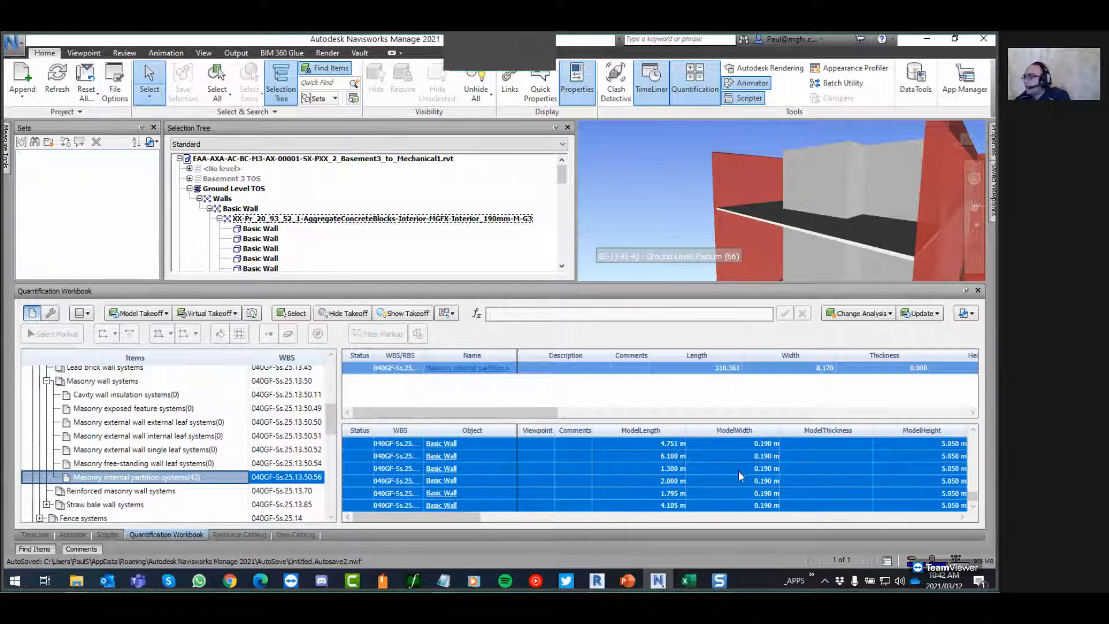
# Show the Resource Catalog, then view the Ss - SYSTEMS (Navis Compile) sheet of the NDA_STANDARDS workbook in Excel
pyautogui.click(245, 536)
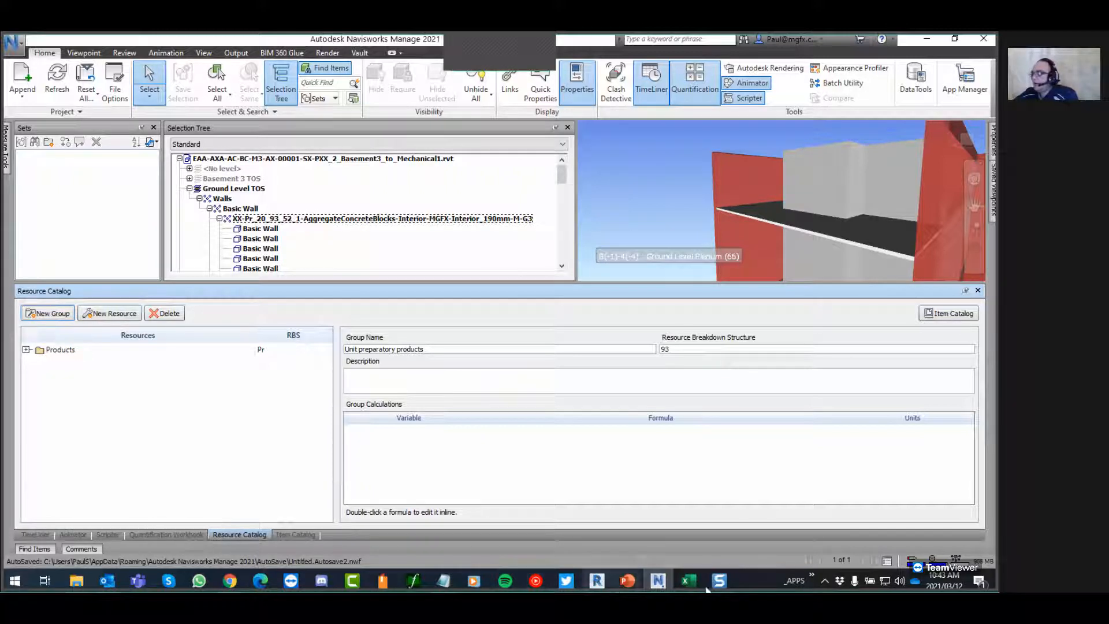
pyautogui.moveTo(692, 578)
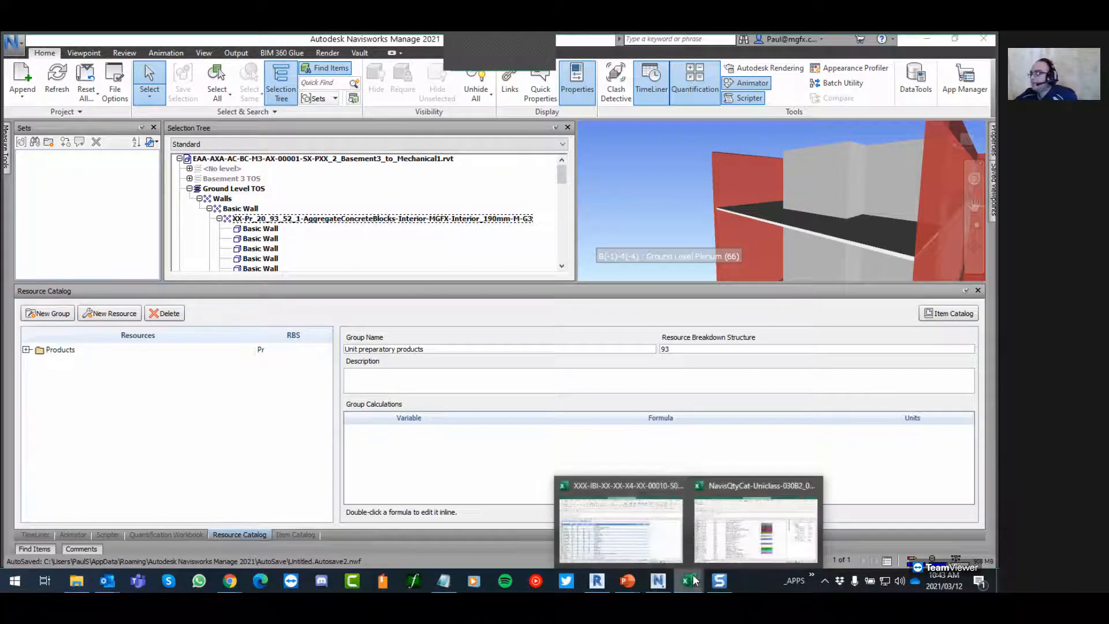
pyautogui.click(656, 530)
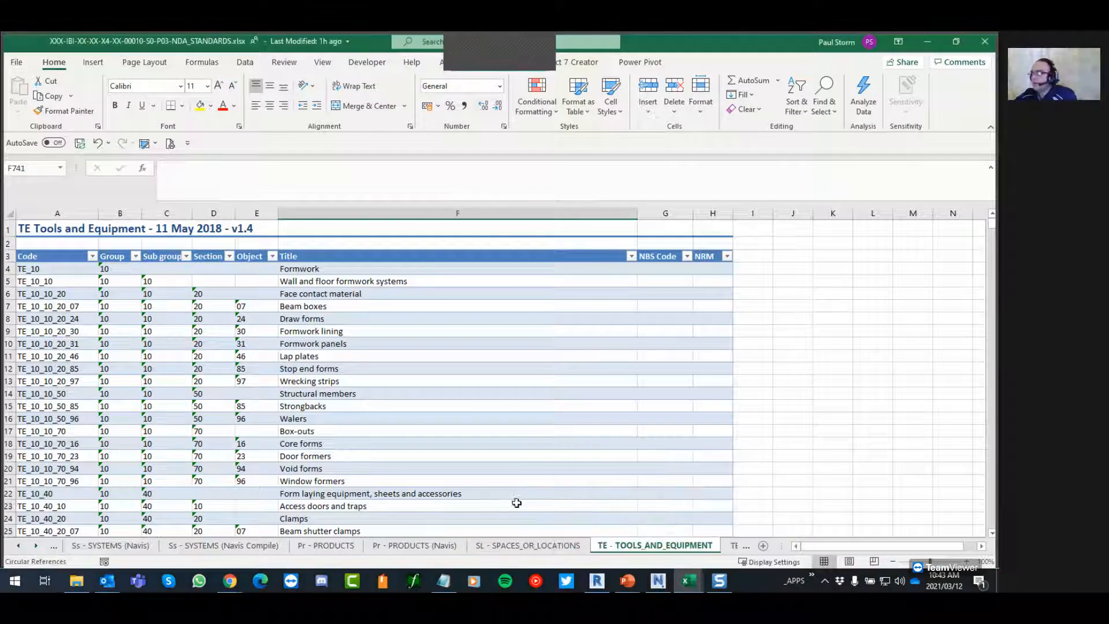
pyautogui.click(215, 546)
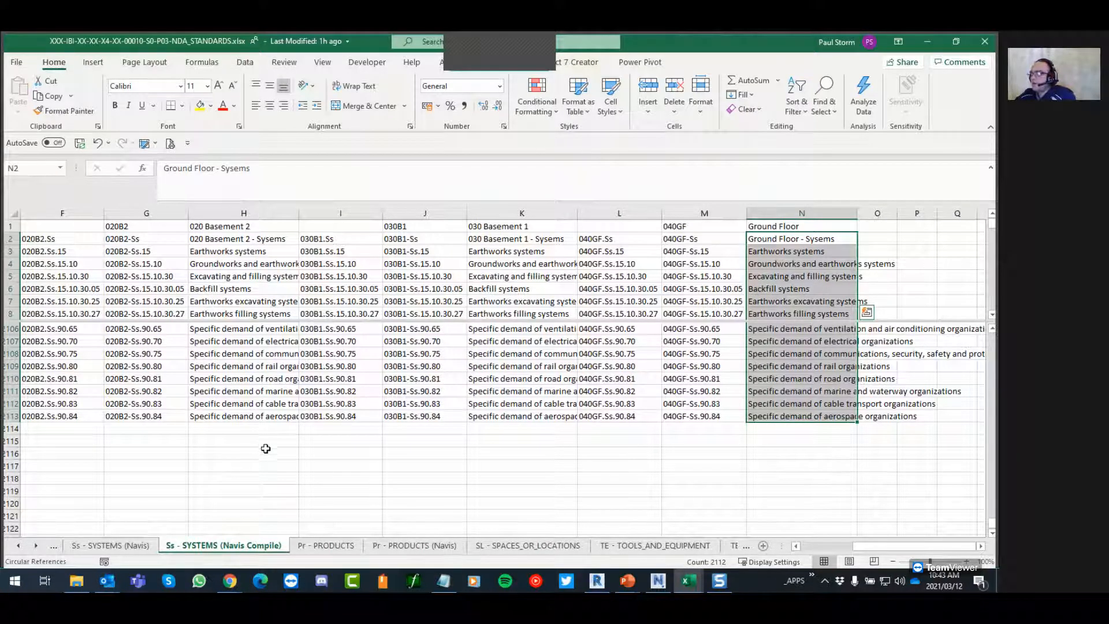
# Switch to the PowerPoint presentation
pyautogui.click(628, 582)
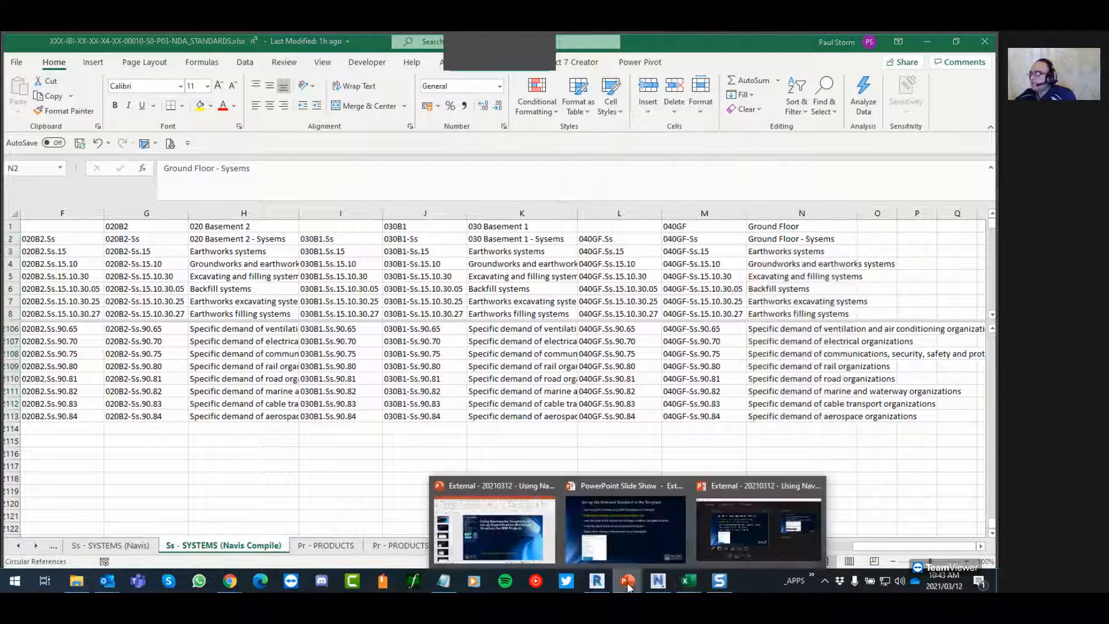